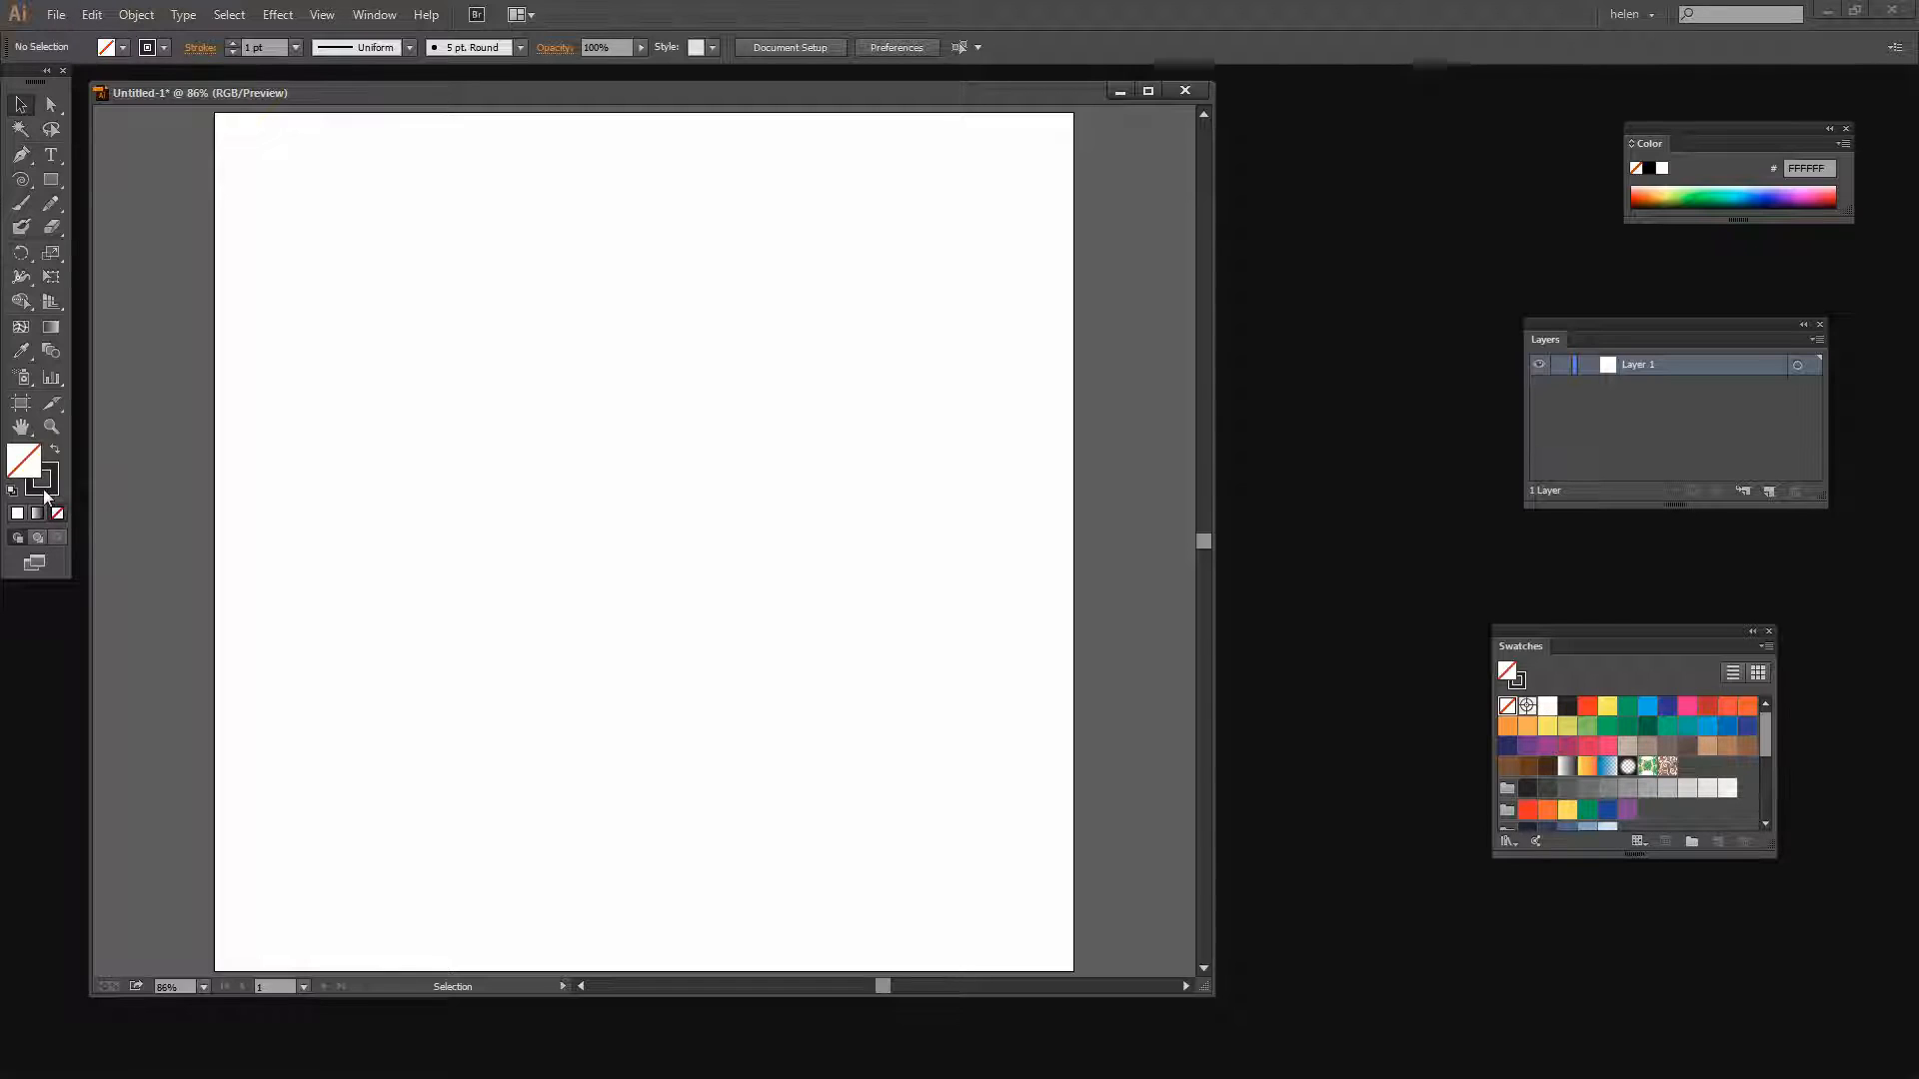
Set the stroke colour to dark blue and draw a spiral with the Spiral tool: radius 50.8171 pt, decay 80%, 10 segments
{"action": "left_click", "coordinate": [17, 513]}
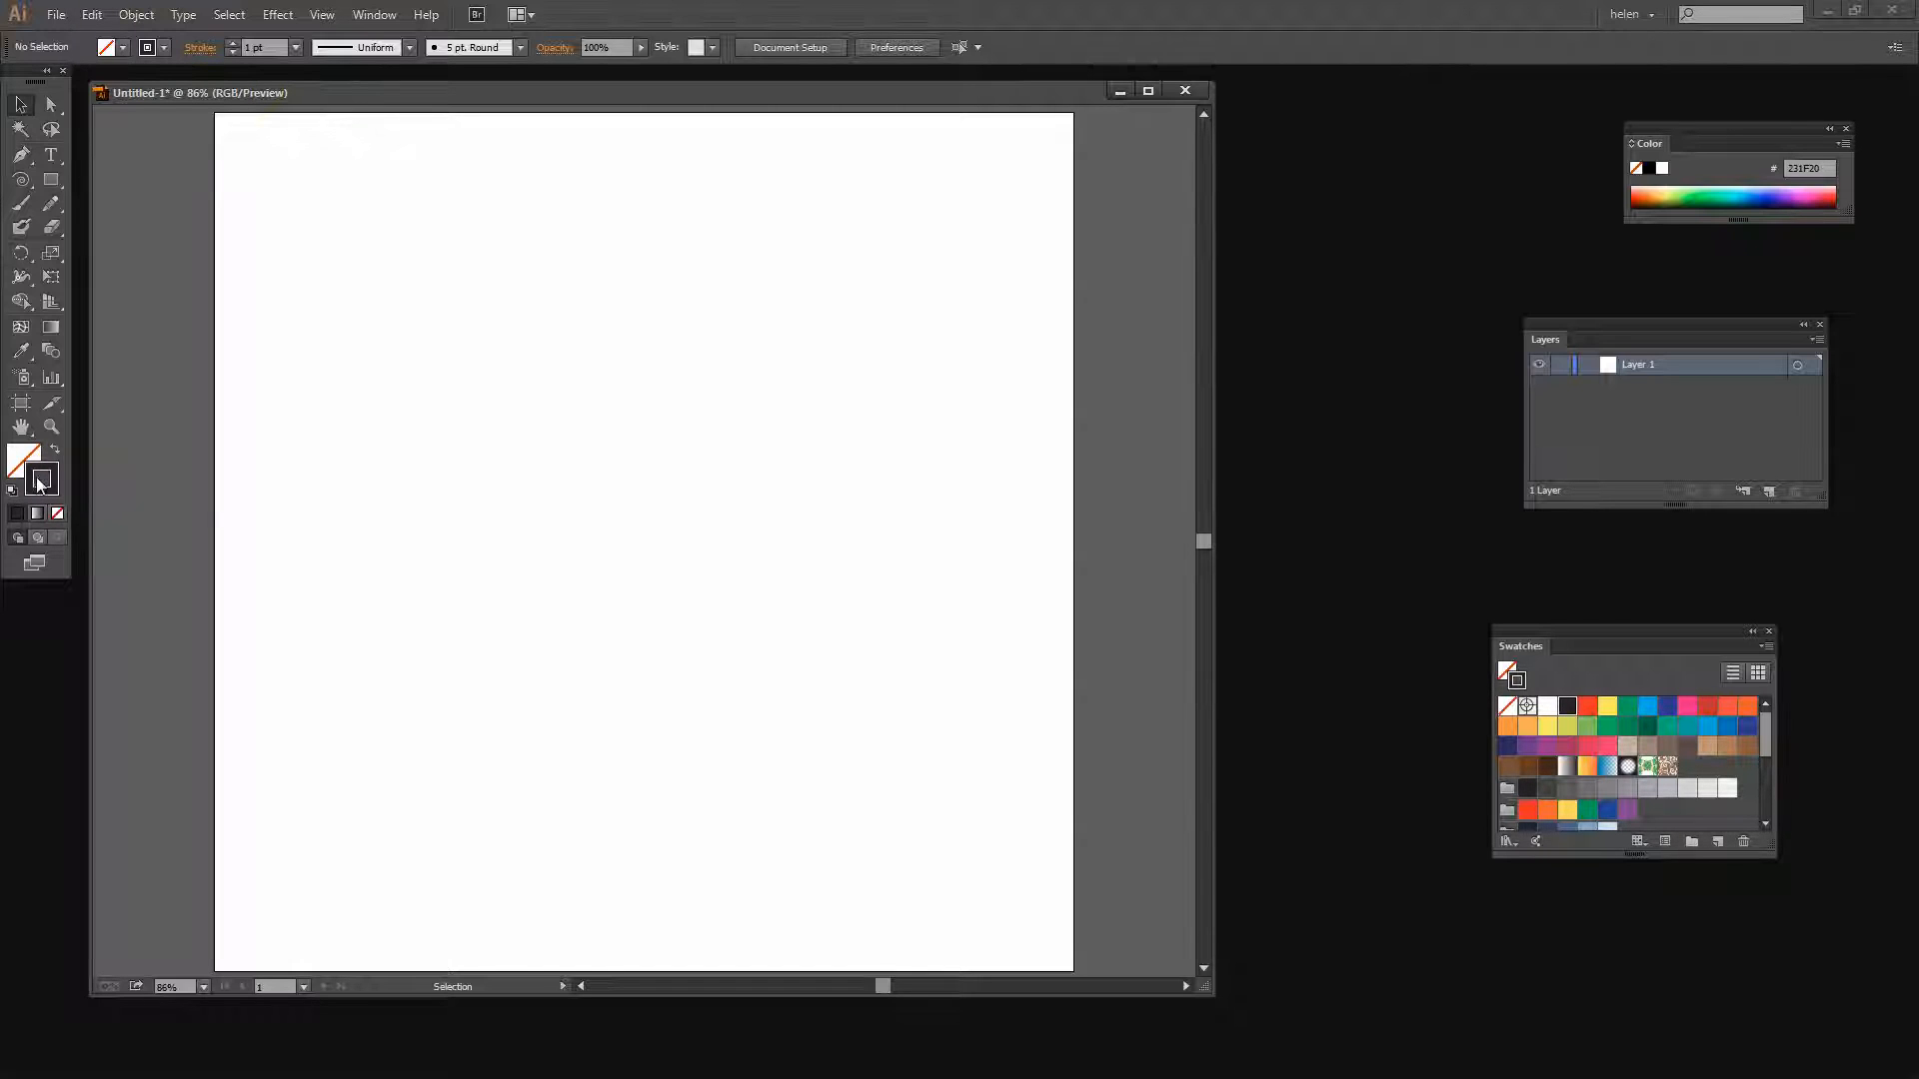
{"action": "left_click", "coordinate": [1749, 728]}
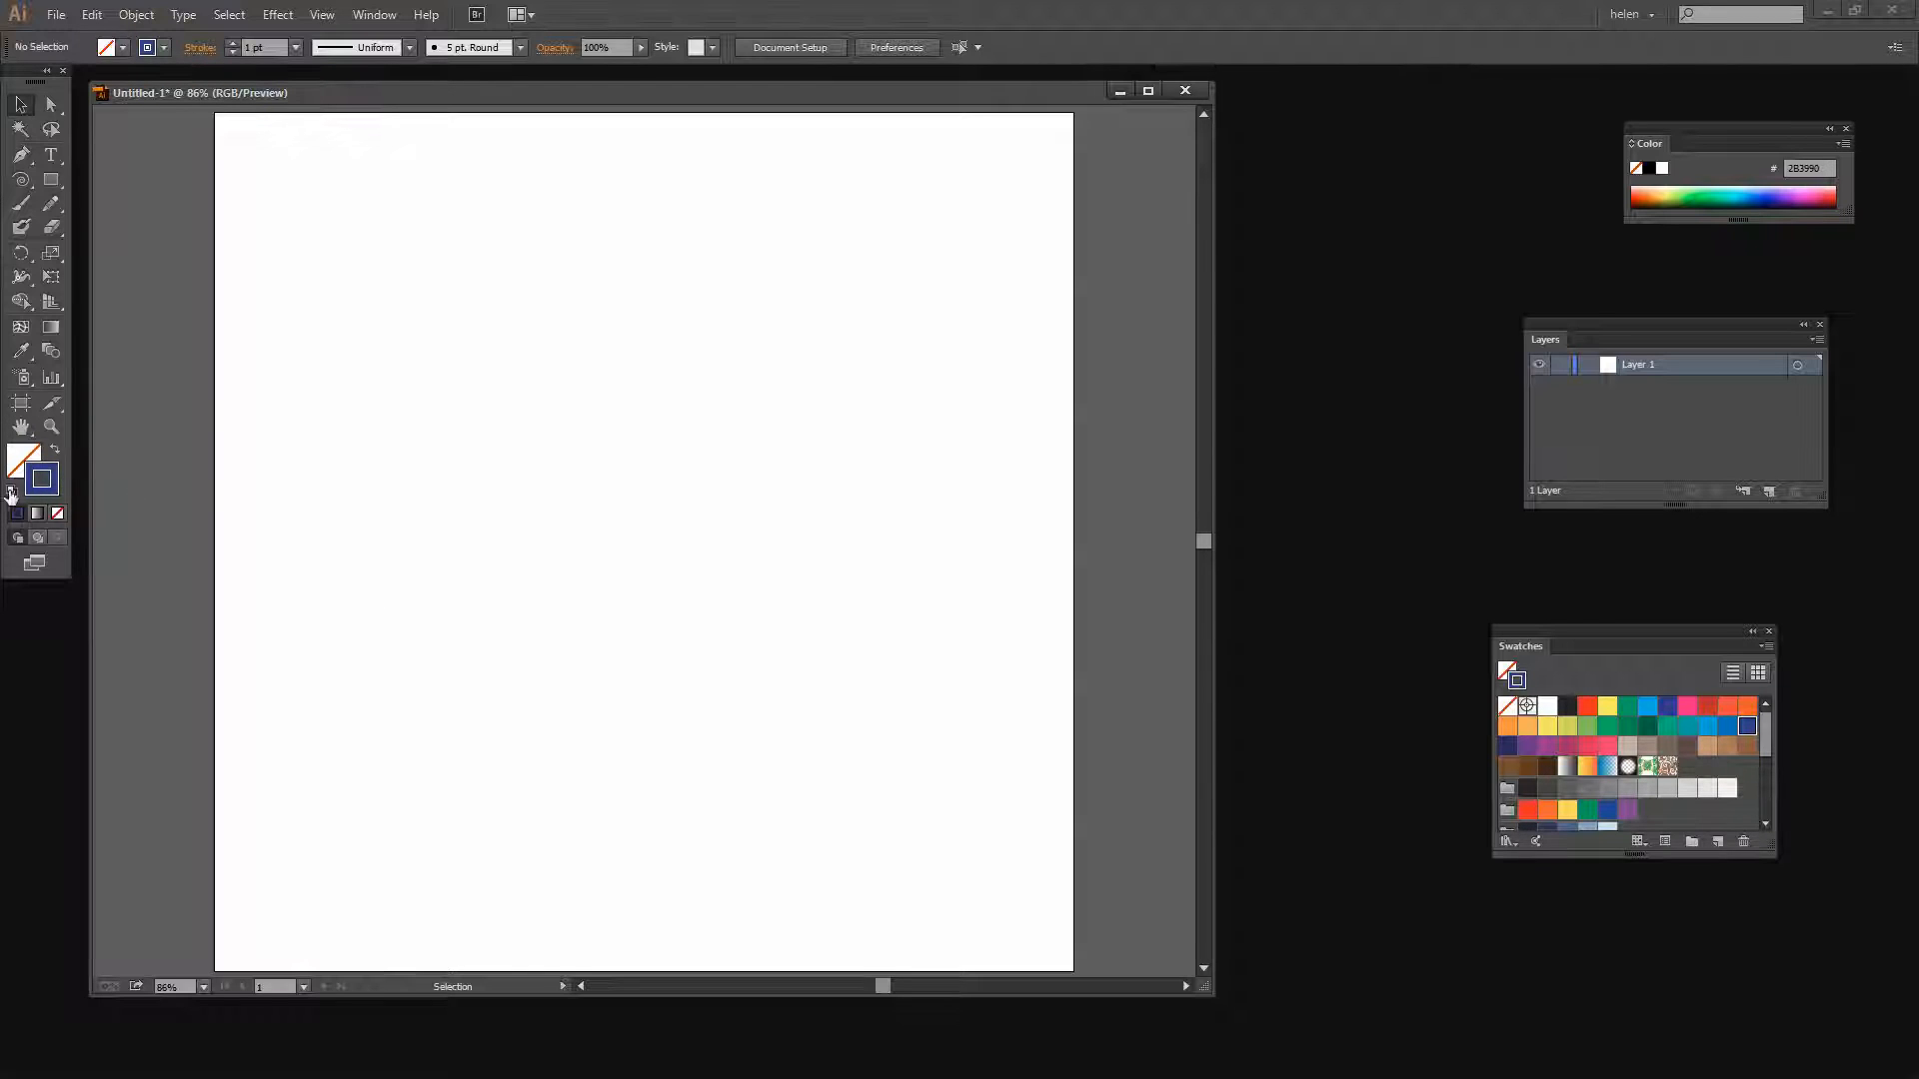
{"action": "left_click", "coordinate": [23, 185]}
{"action": "left_click", "coordinate": [22, 185]}
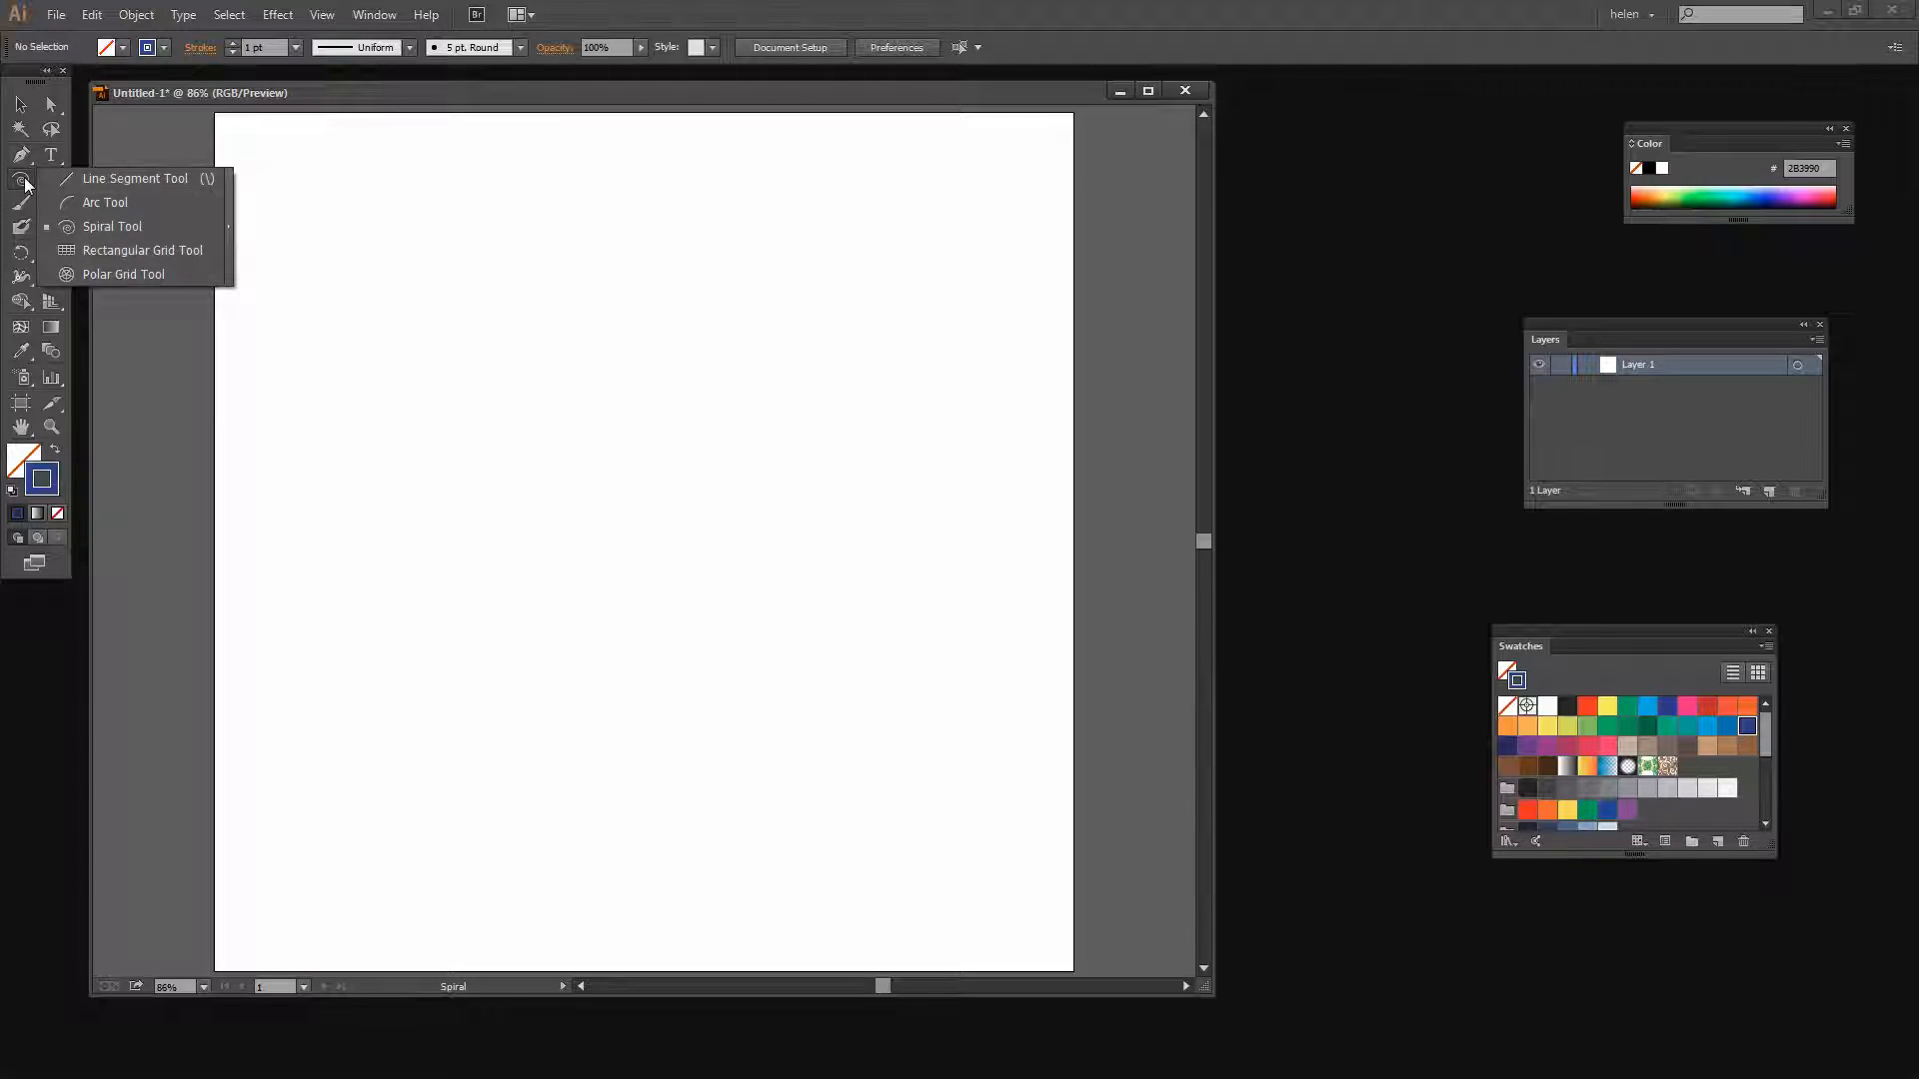
{"action": "left_click", "coordinate": [122, 226]}
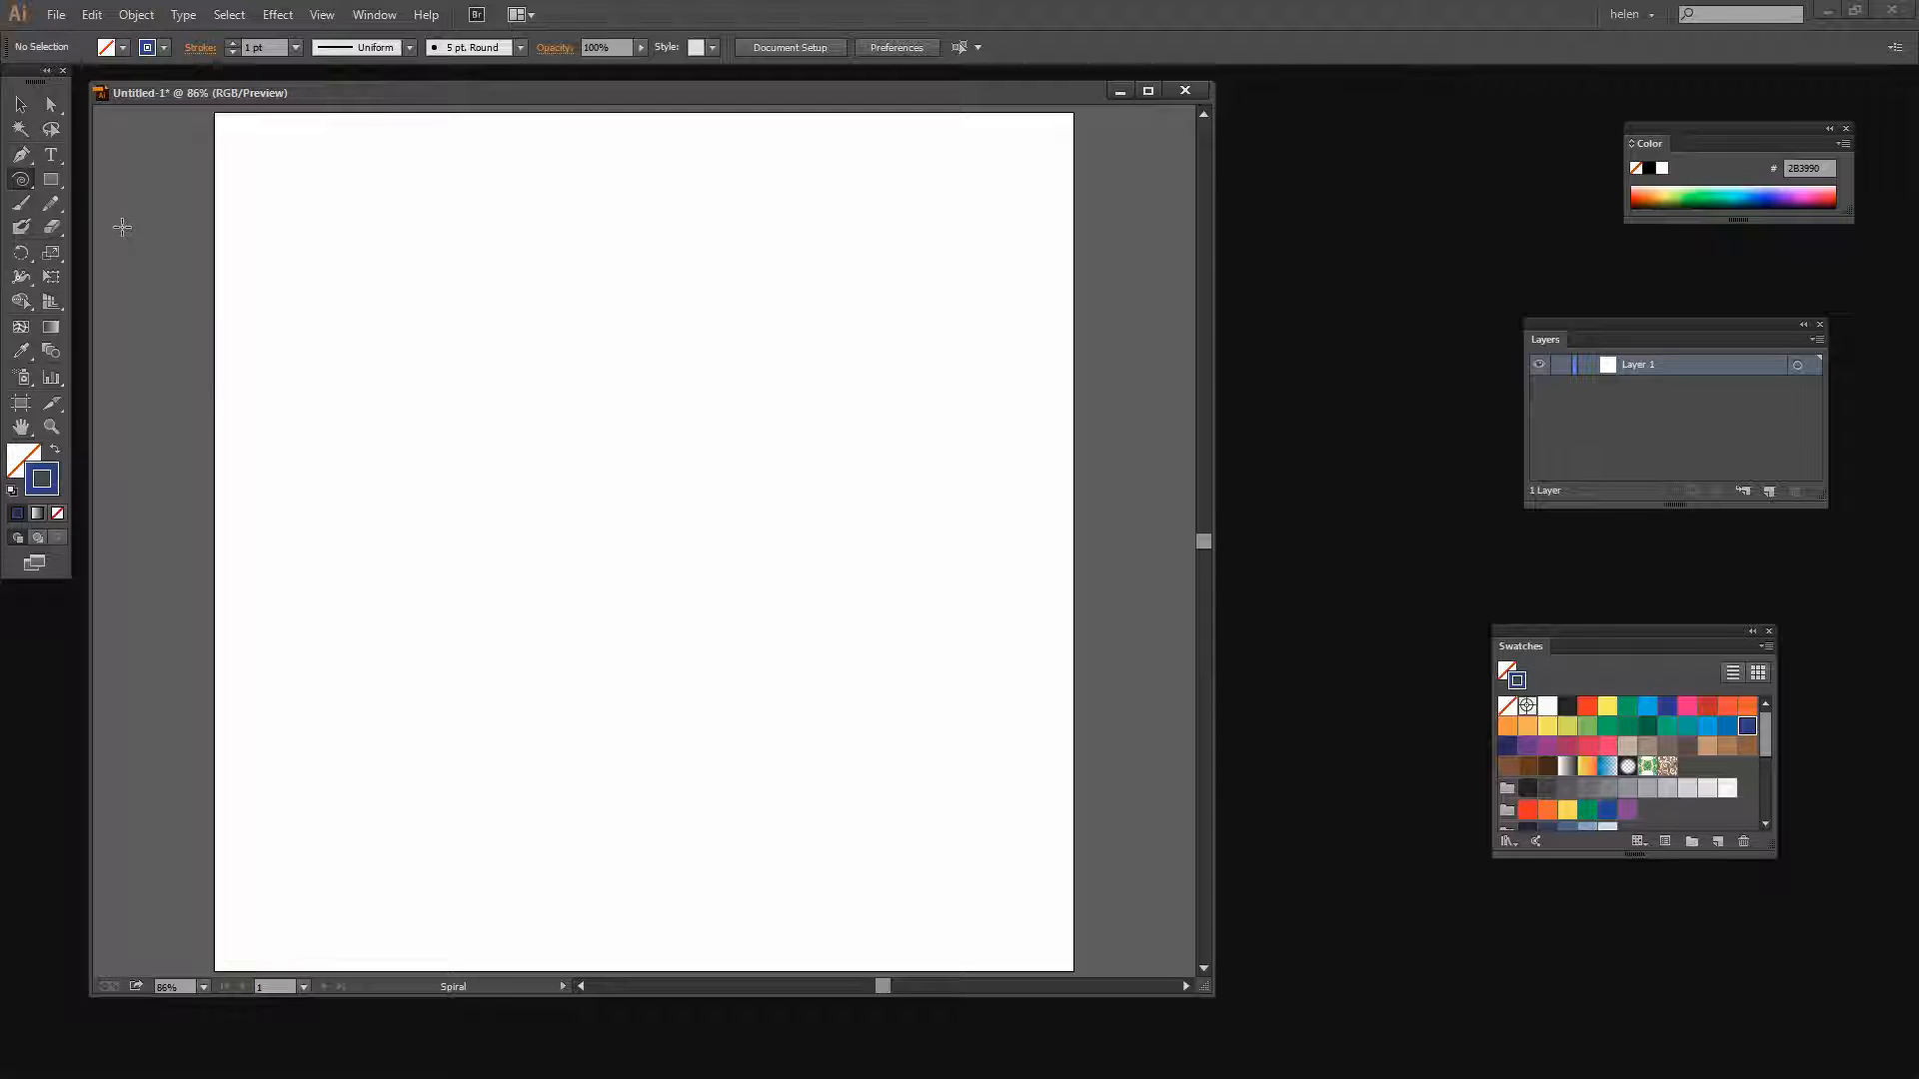
{"action": "left_click", "coordinate": [607, 484]}
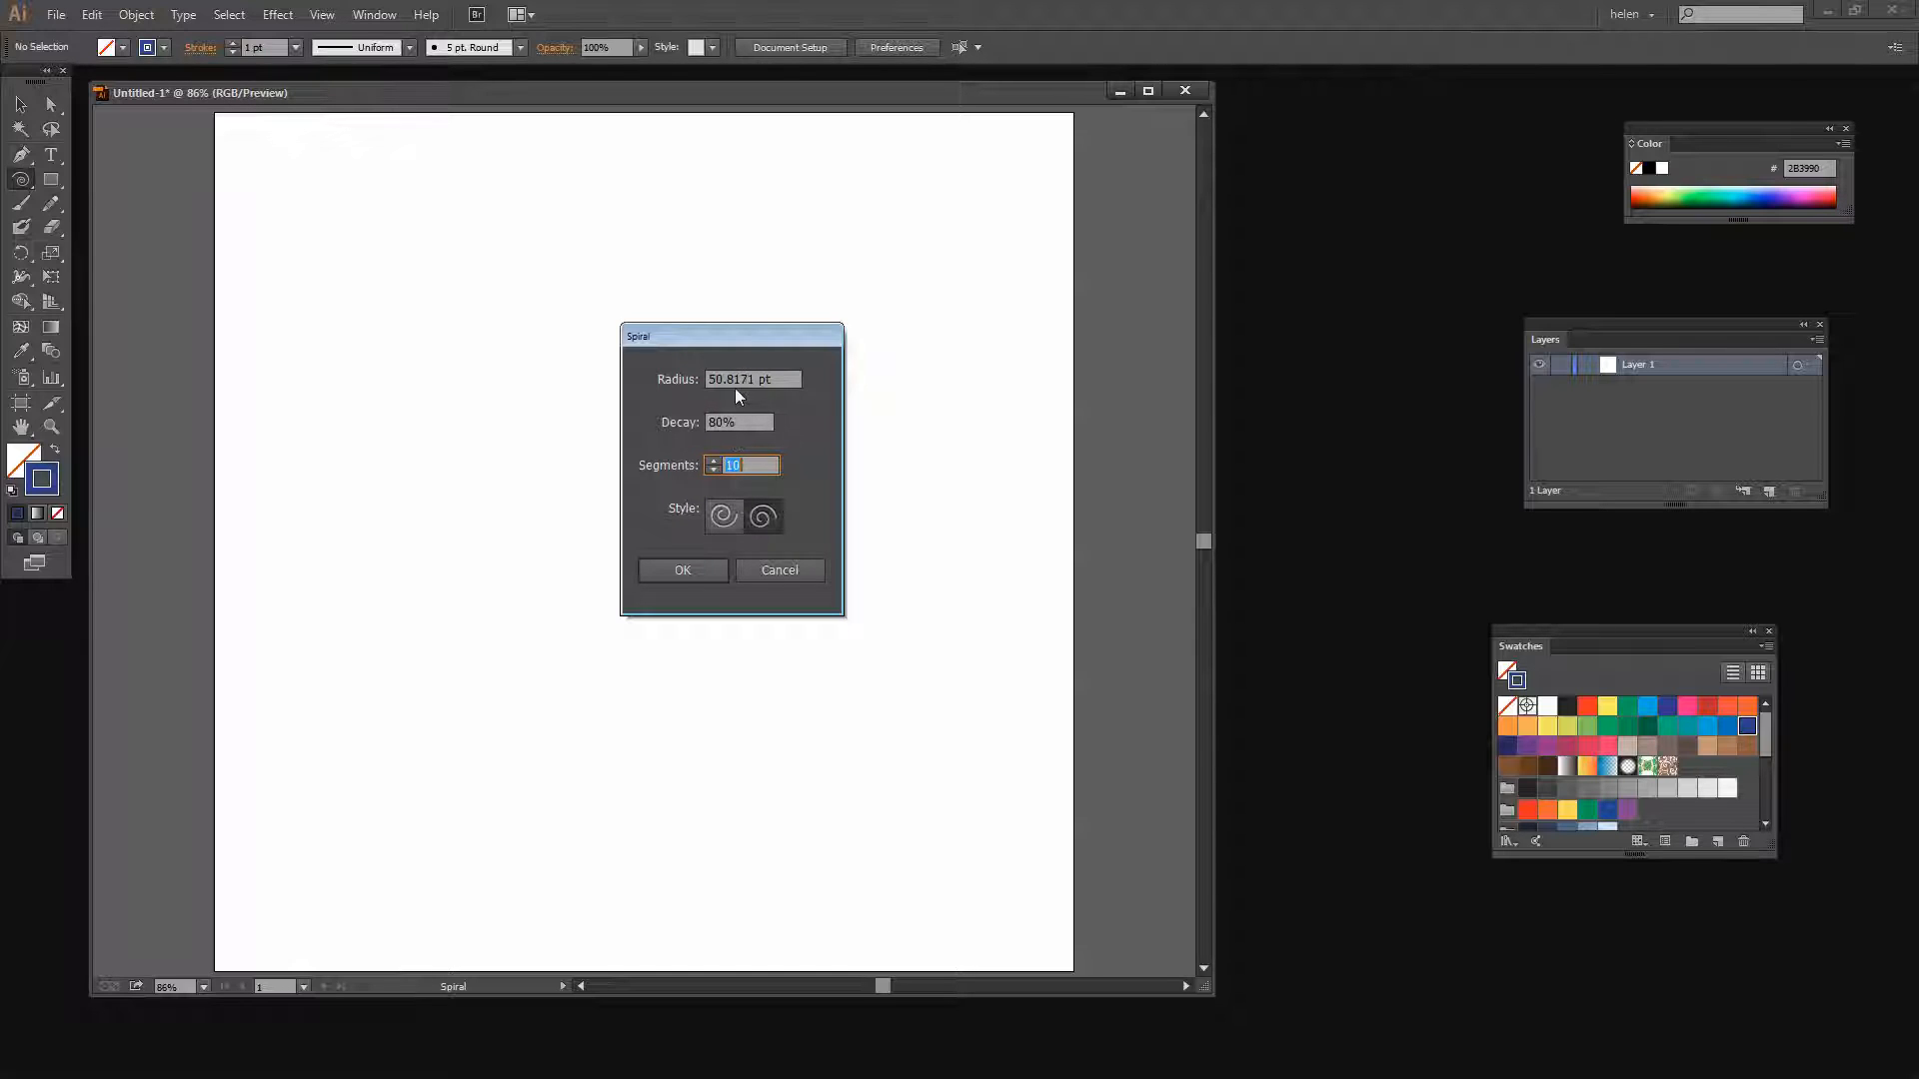
{"action": "left_click", "coordinate": [680, 569]}
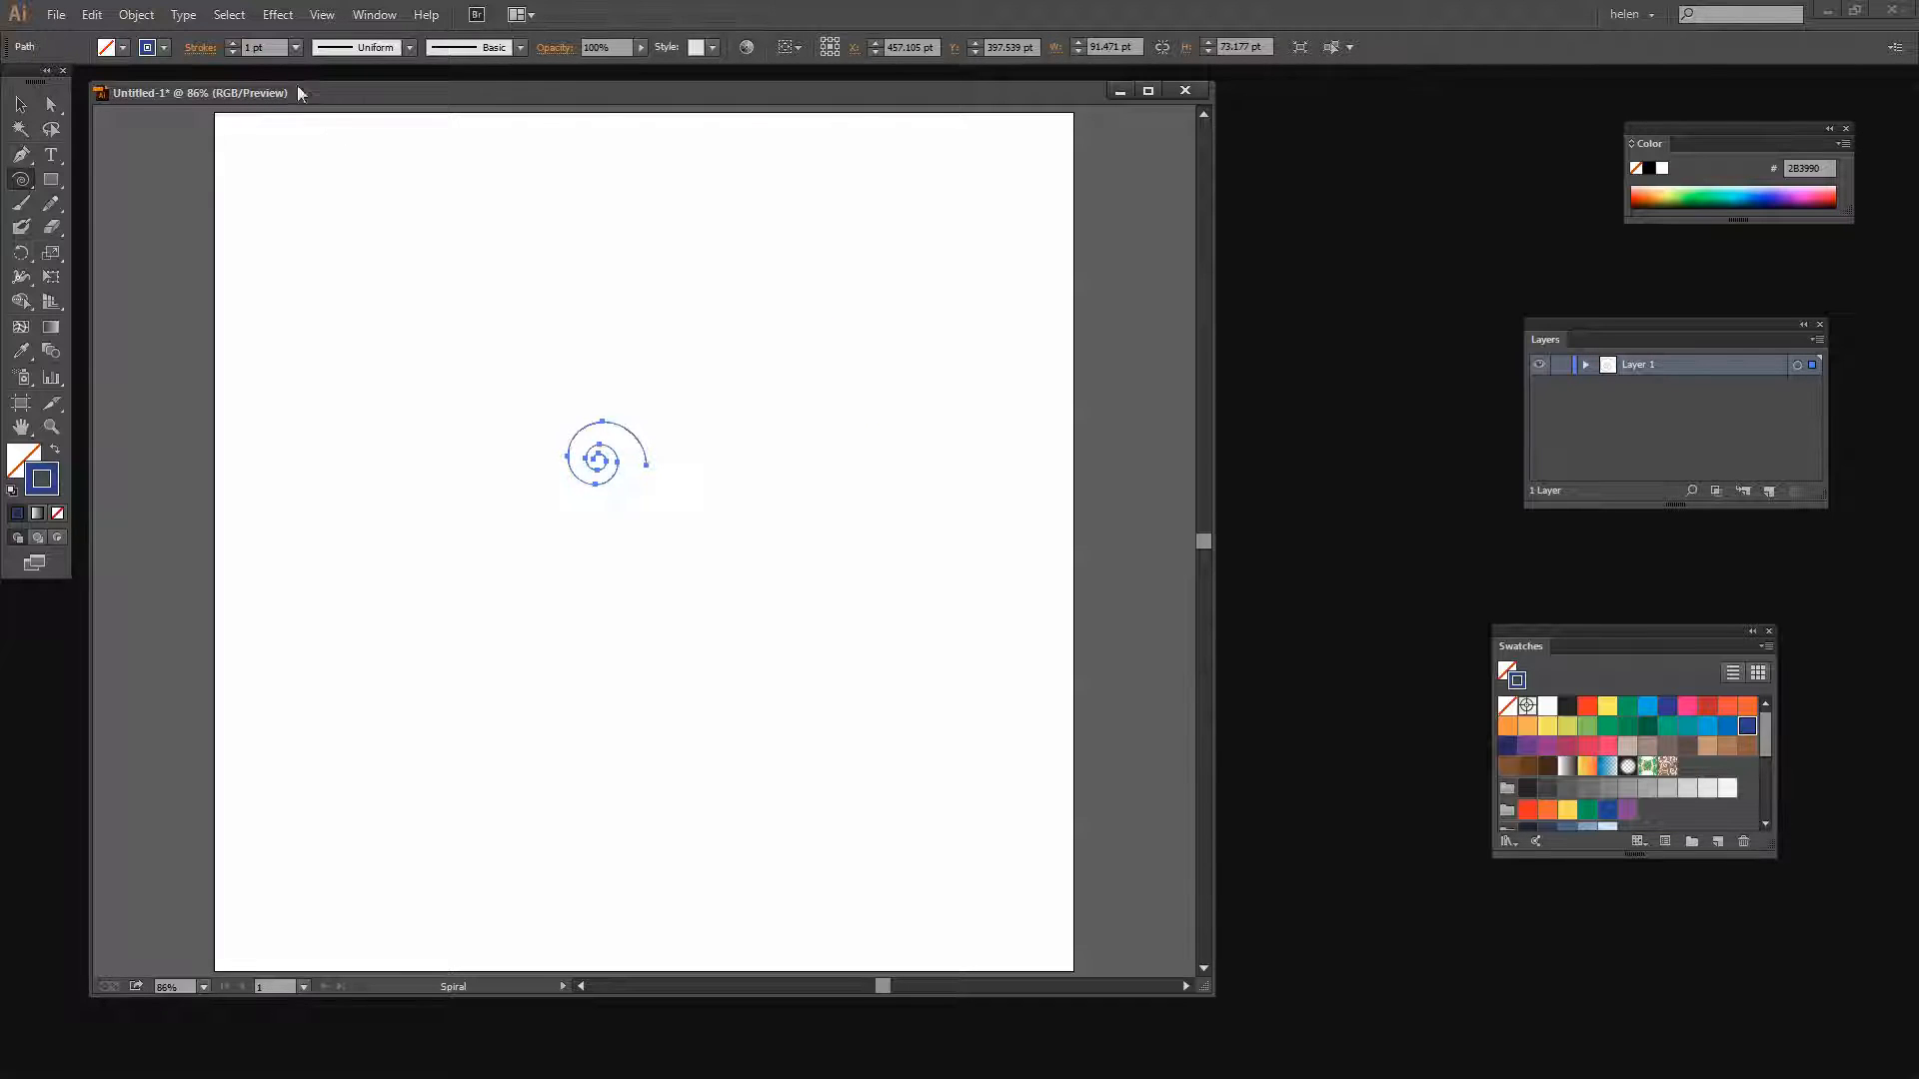
Increase the spiral's stroke weight to 6 pt
{"action": "left_click", "coordinate": [233, 41]}
{"action": "left_click", "coordinate": [232, 42]}
{"action": "left_click", "coordinate": [233, 42]}
{"action": "left_click", "coordinate": [233, 42]}
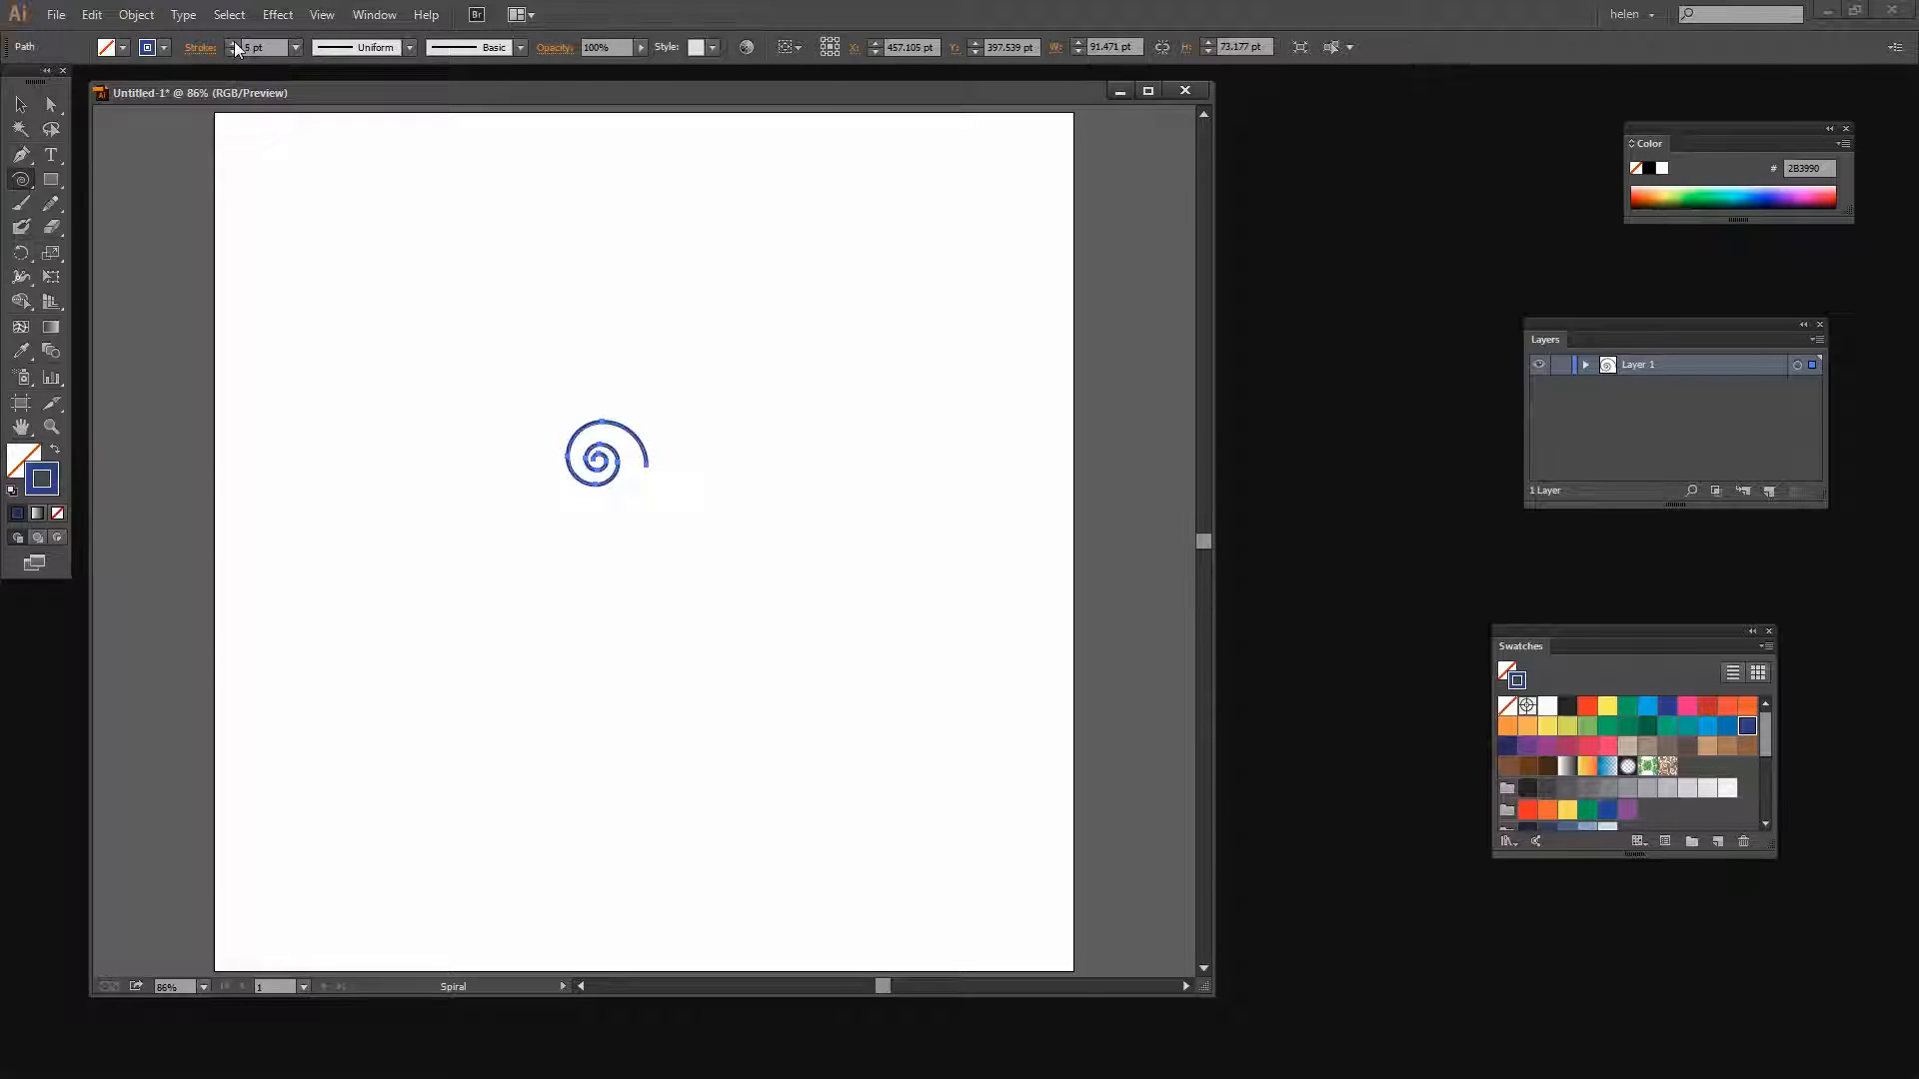
{"action": "left_click", "coordinate": [234, 40]}
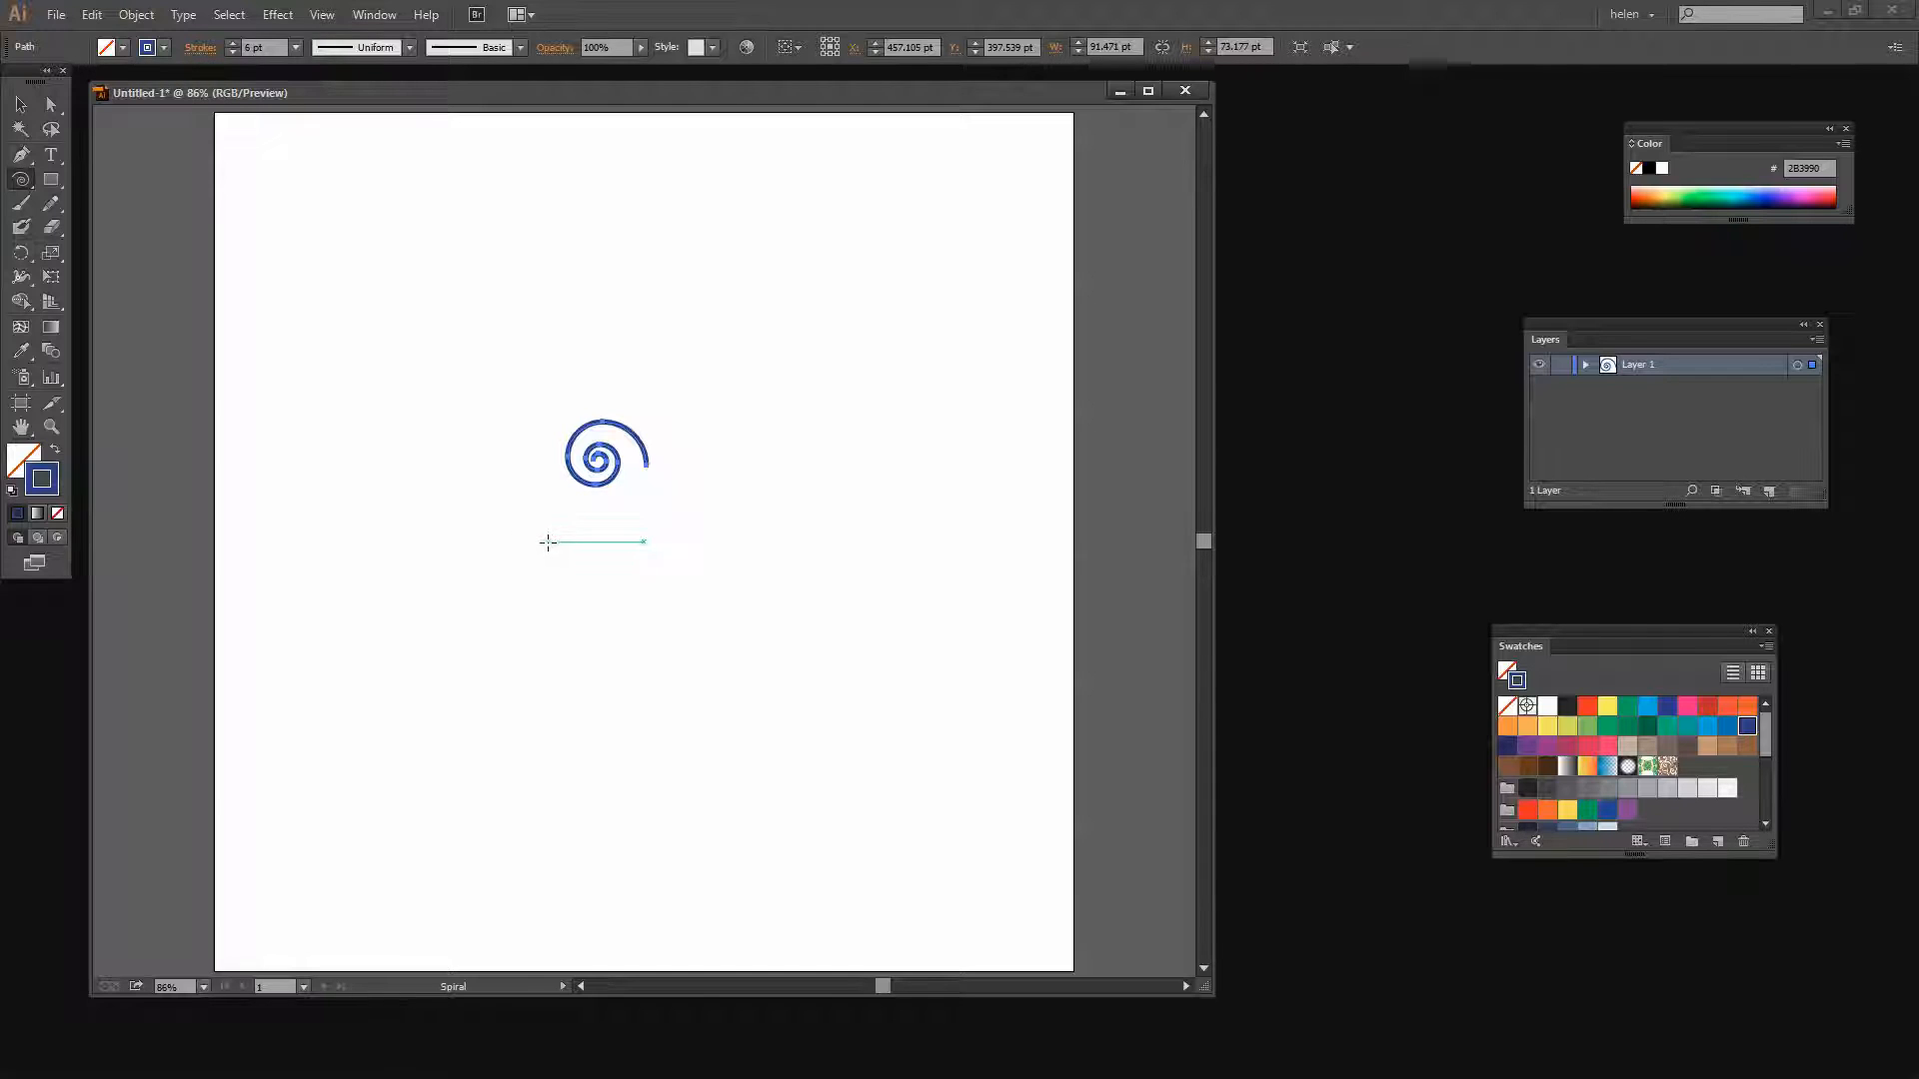
Draw five more spirals of similar size clustered around the first one with the Spiral tool
{"action": "left_click_drag", "start_coordinate": [548, 542], "coordinate": [567, 575]}
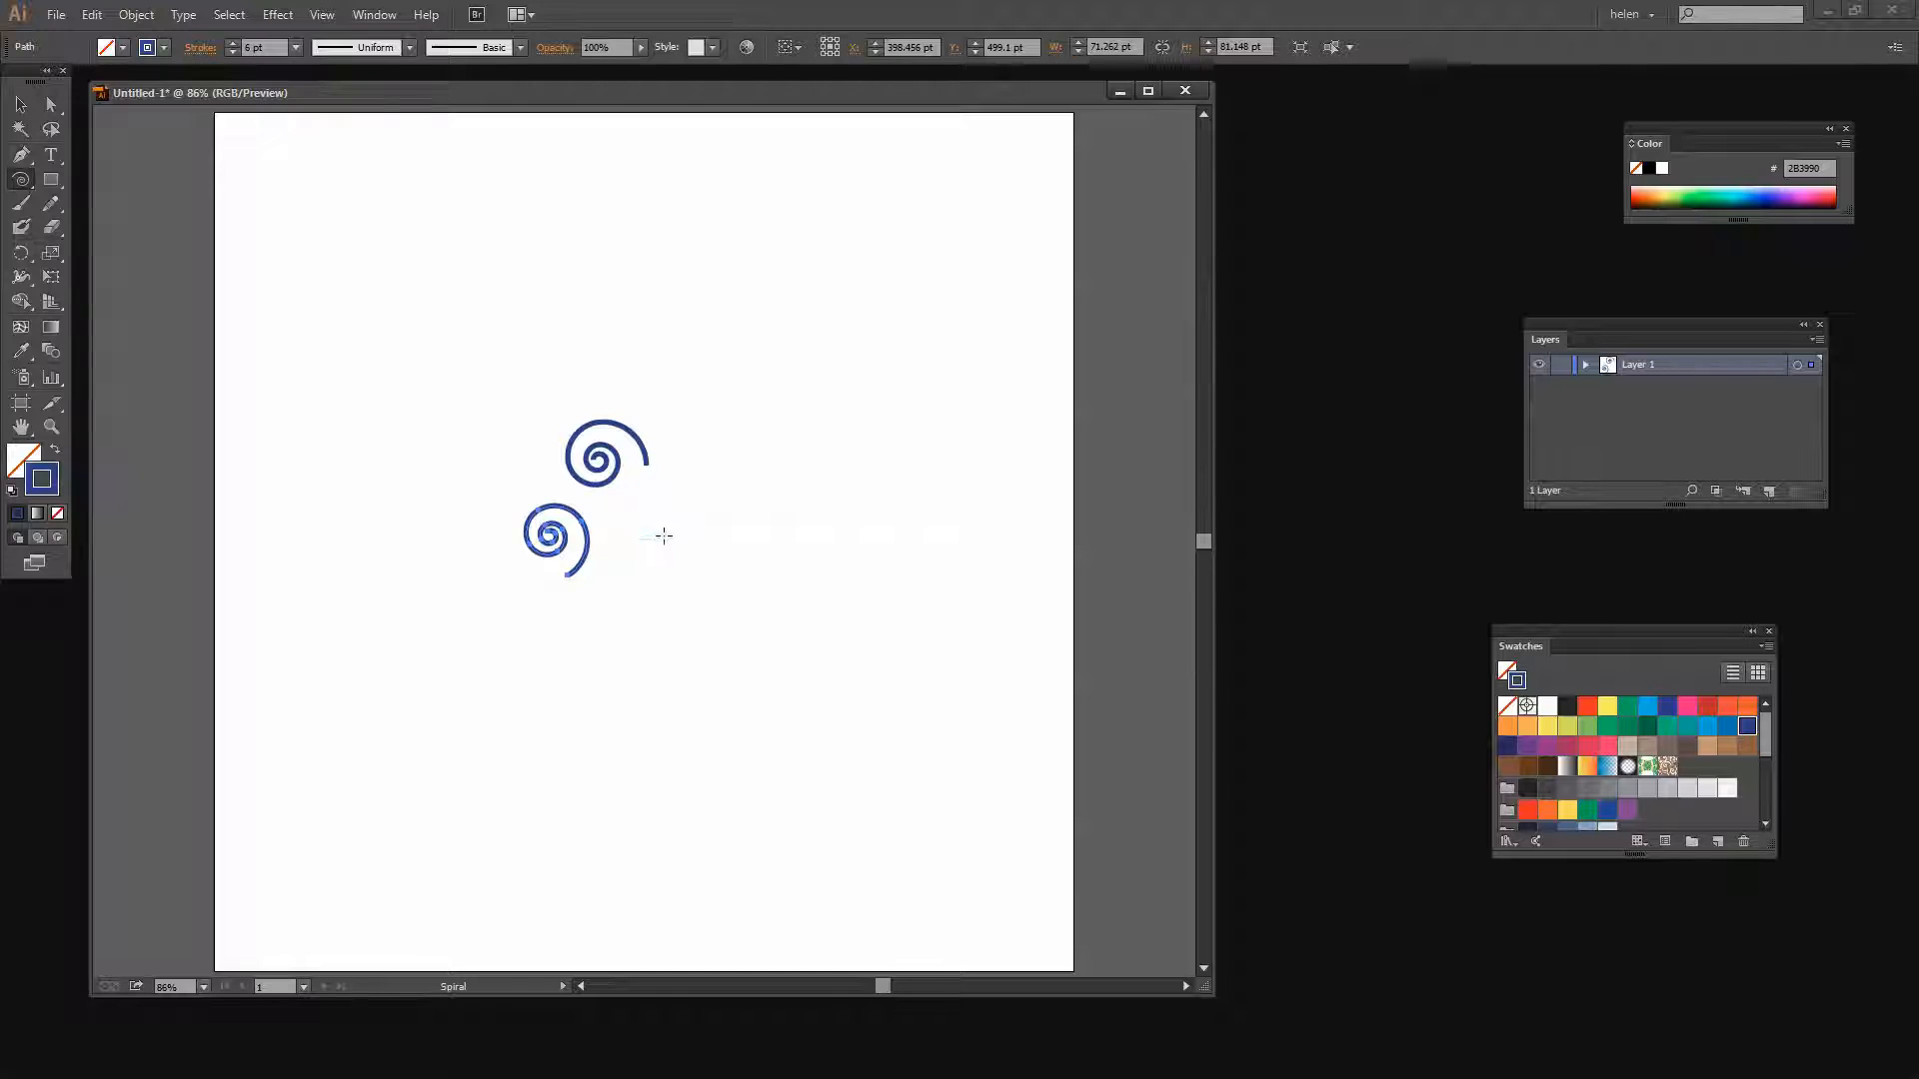
{"action": "left_click", "coordinate": [695, 549]}
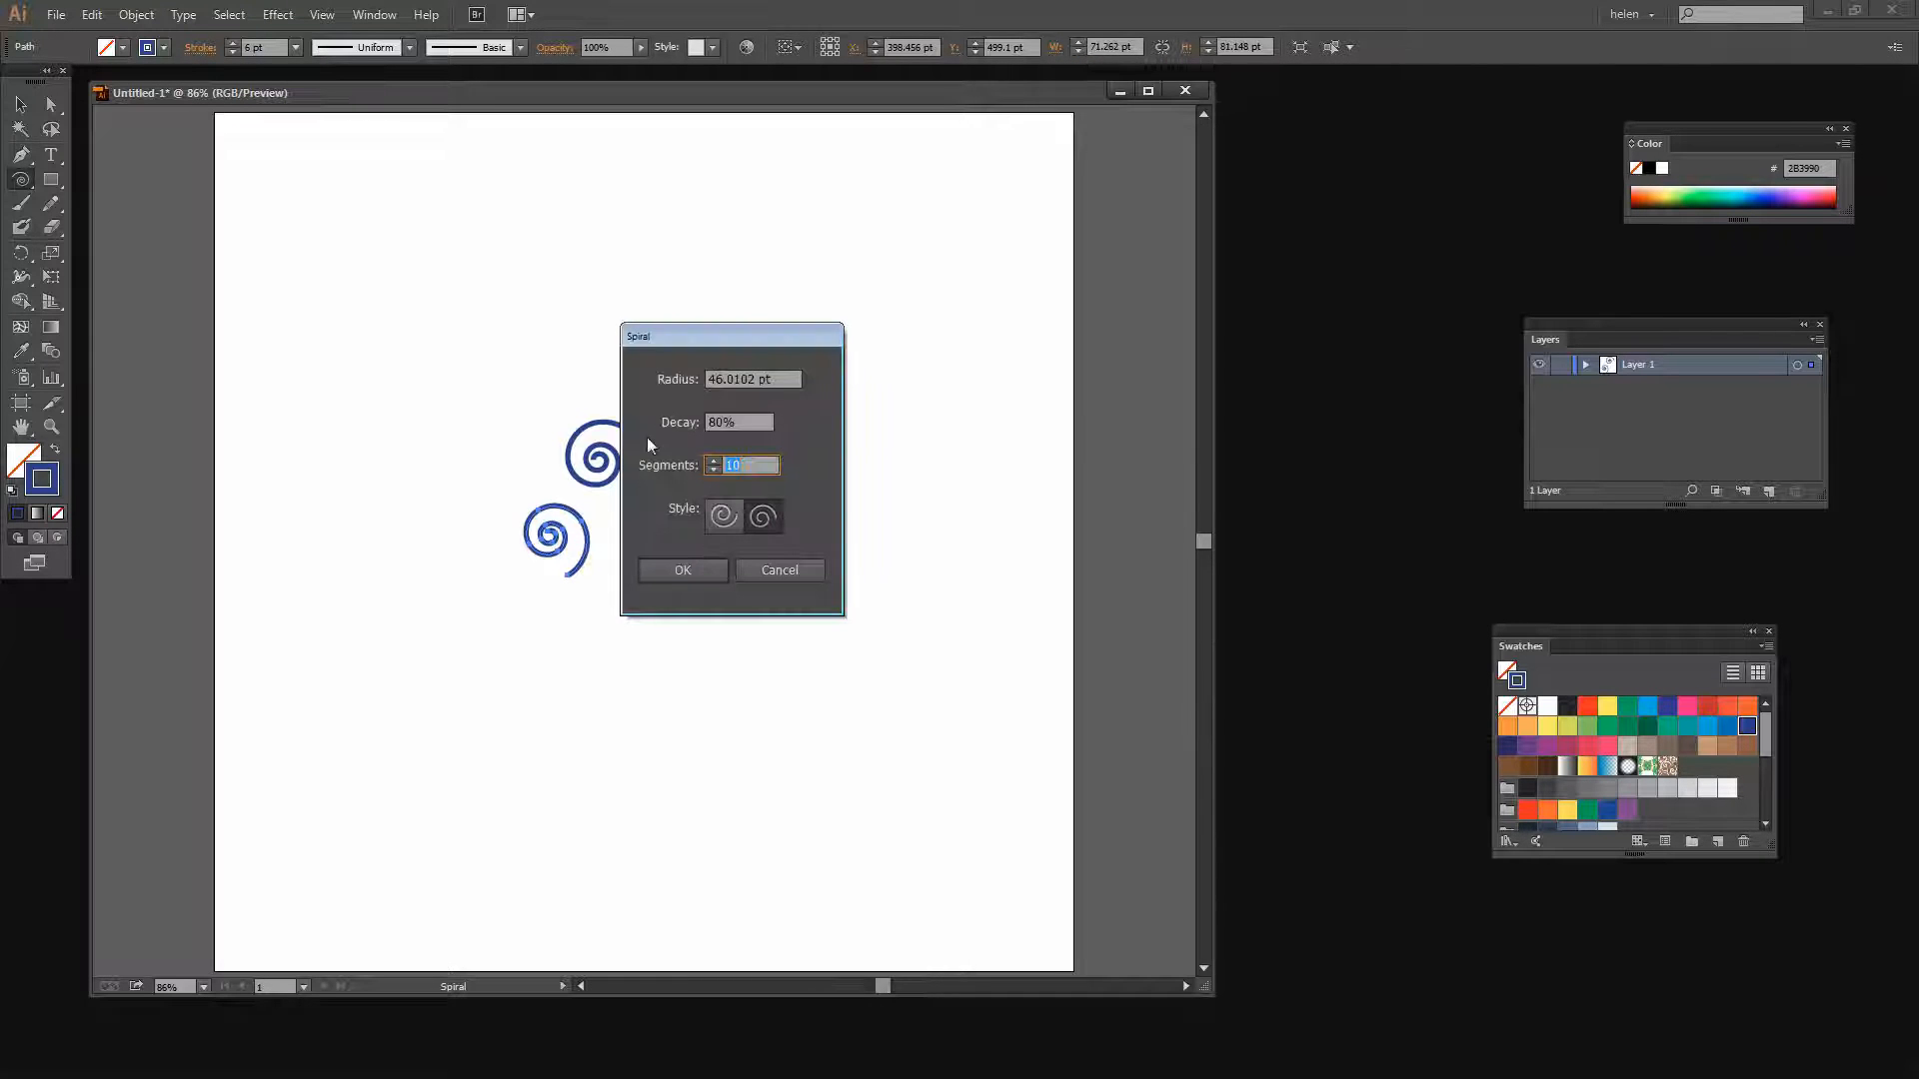
{"action": "left_click", "coordinate": [726, 523]}
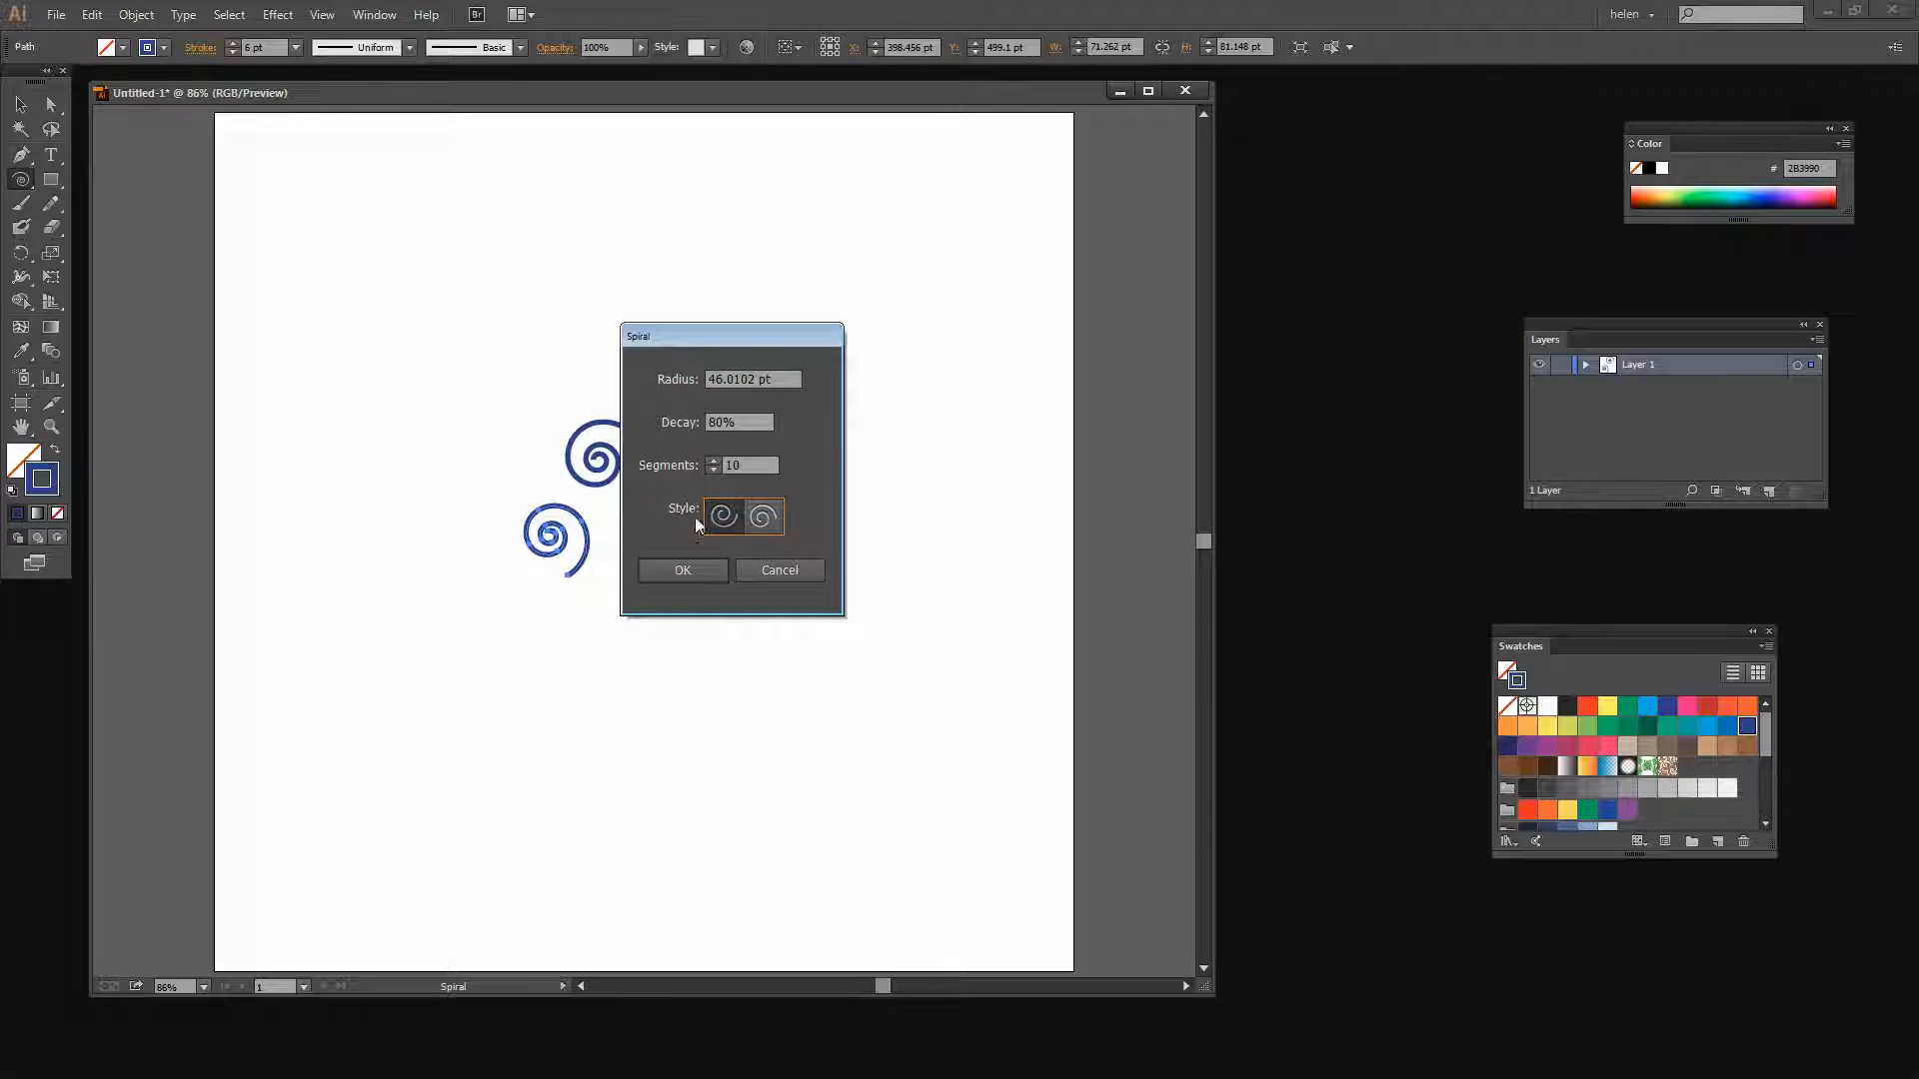
{"action": "left_click", "coordinate": [685, 572]}
{"action": "left_click_drag", "start_coordinate": [682, 433], "coordinate": [711, 463]}
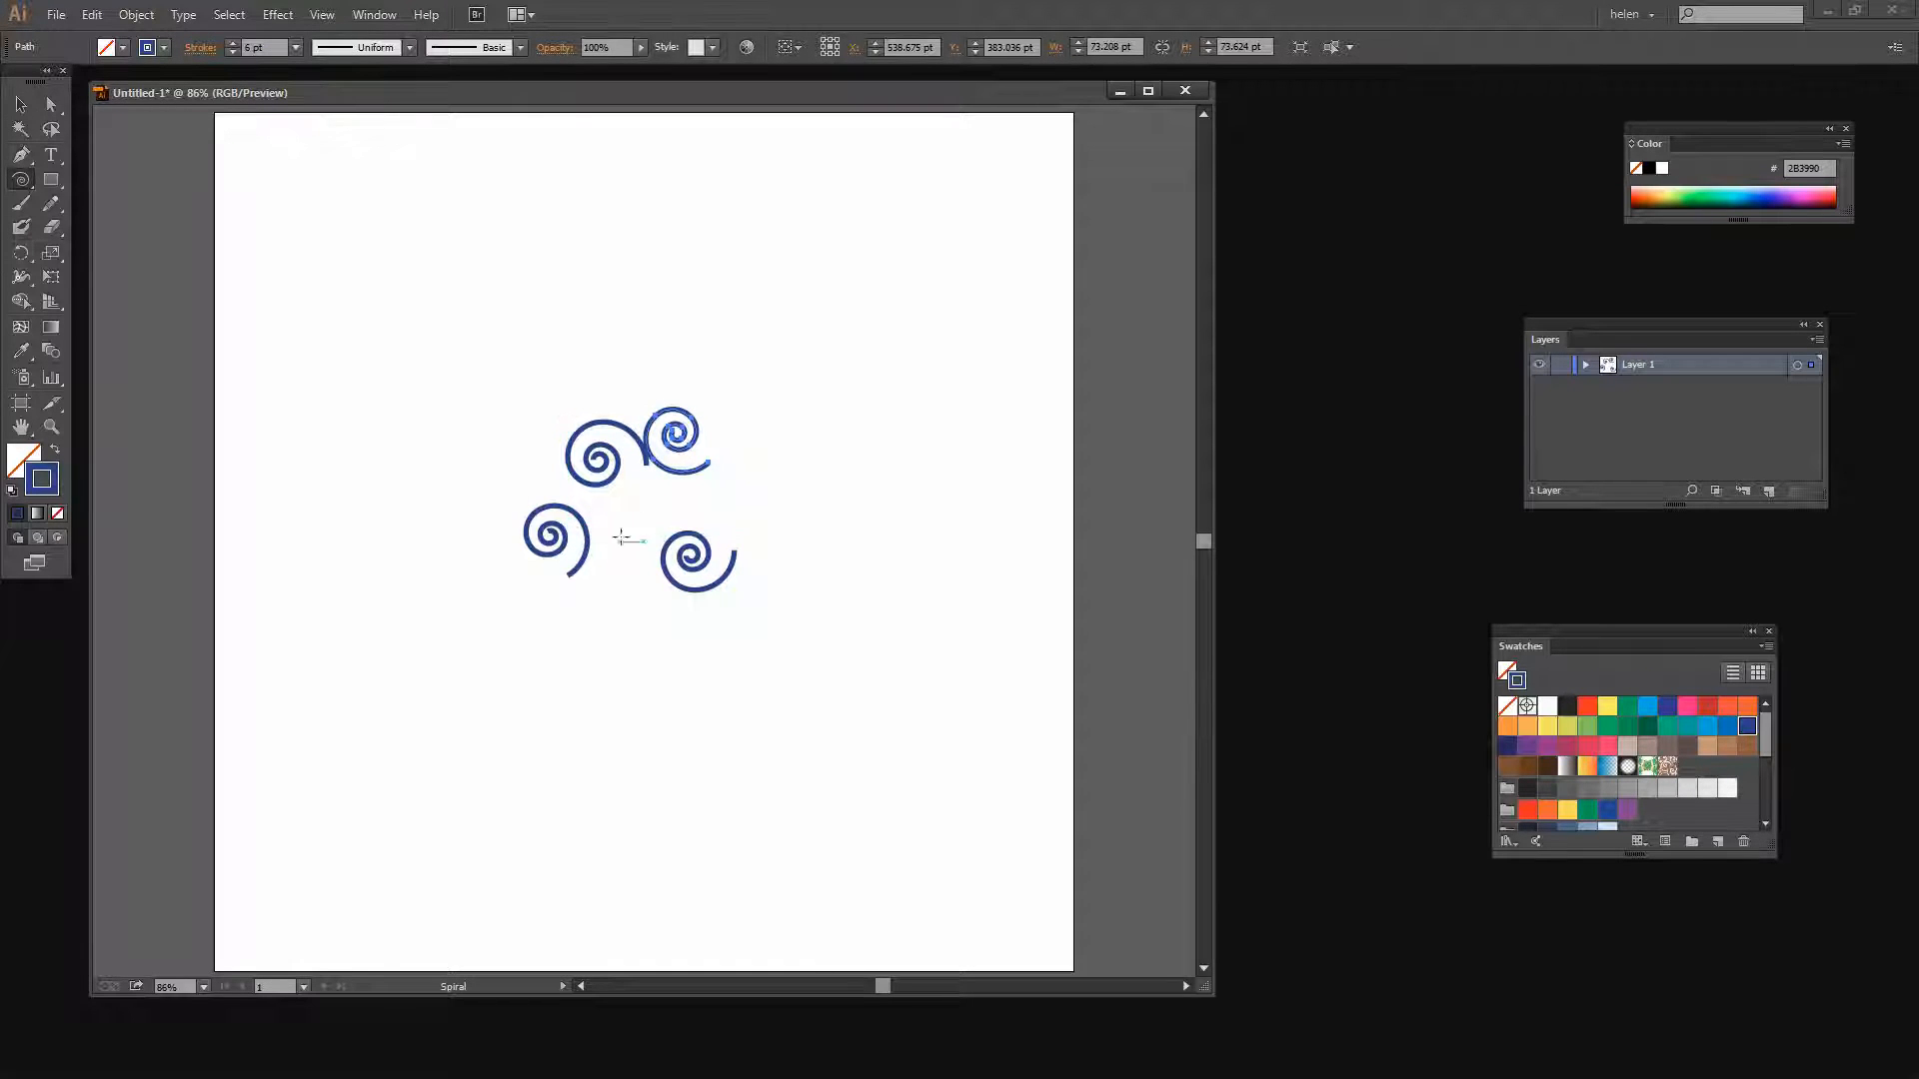
{"action": "left_click_drag", "start_coordinate": [491, 436], "coordinate": [520, 475]}
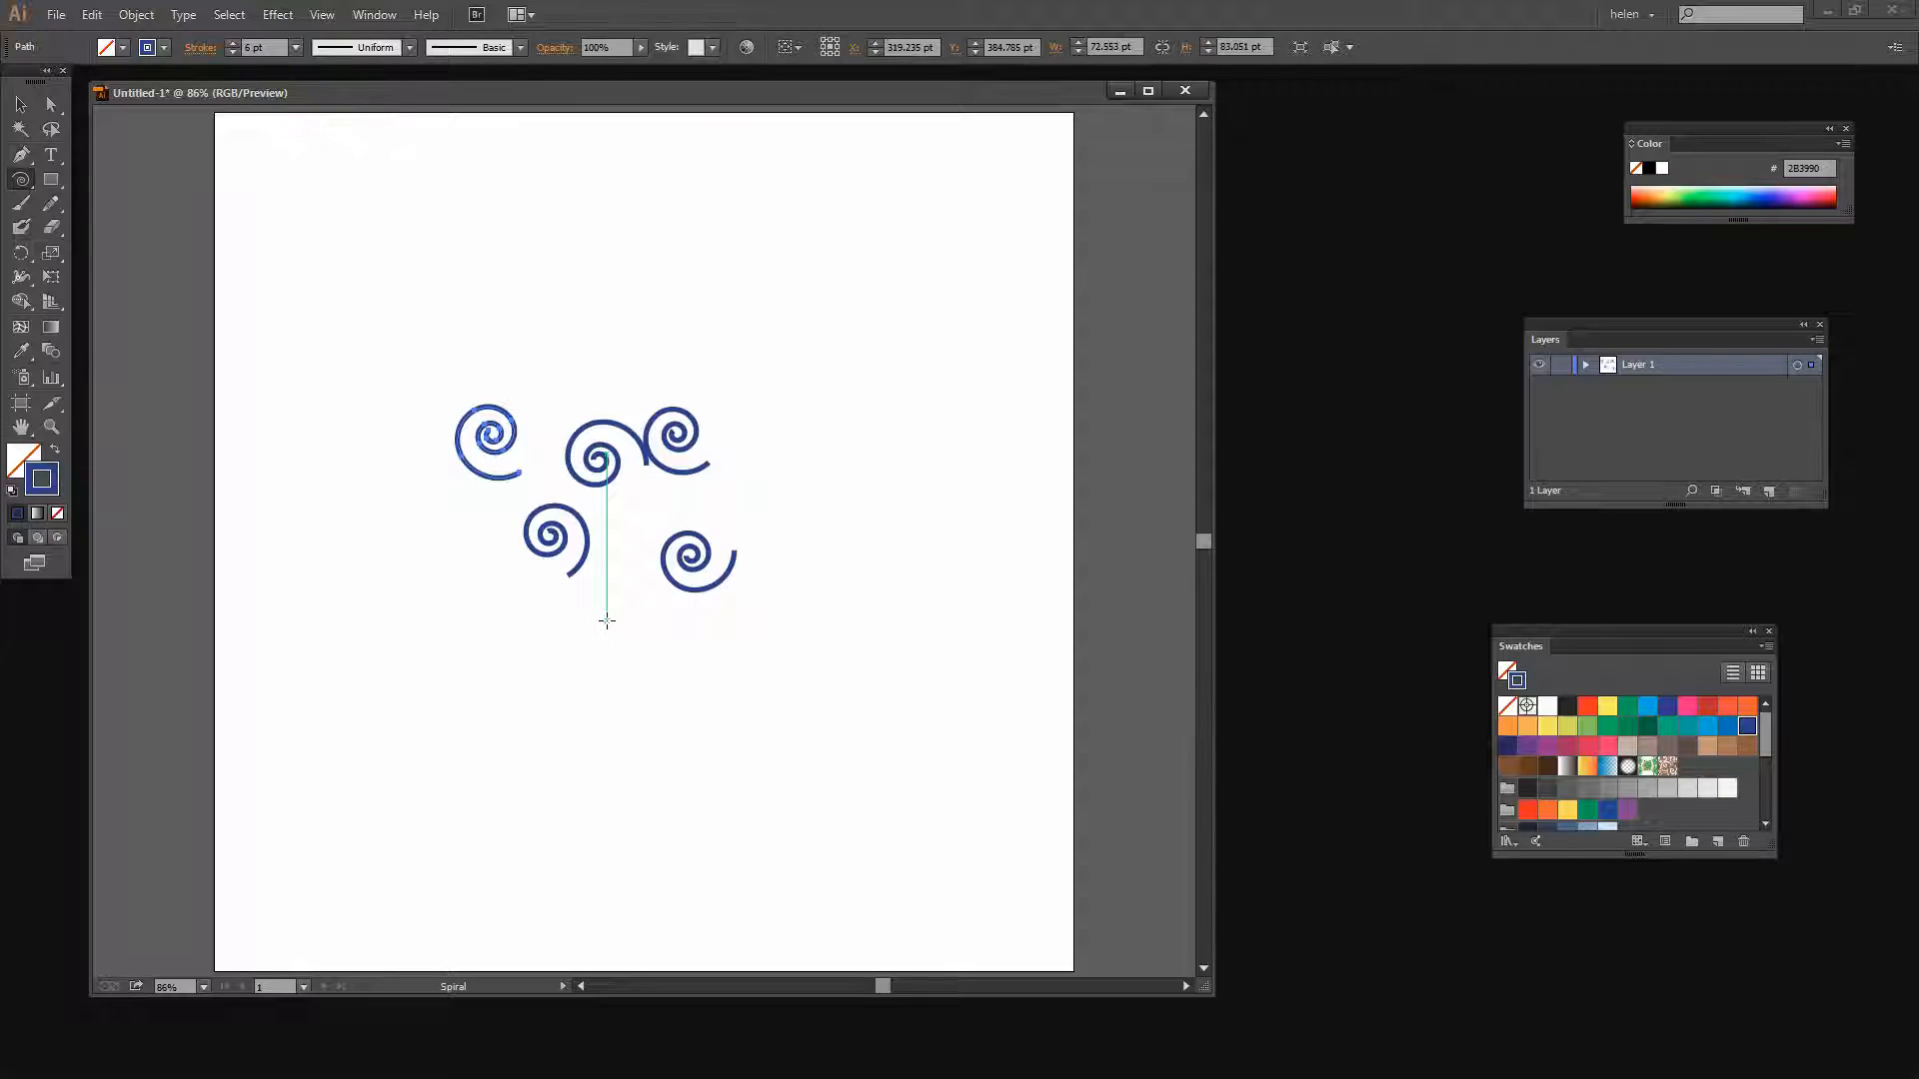
{"action": "left_click", "coordinate": [606, 621]}
{"action": "left_click", "coordinate": [763, 516]}
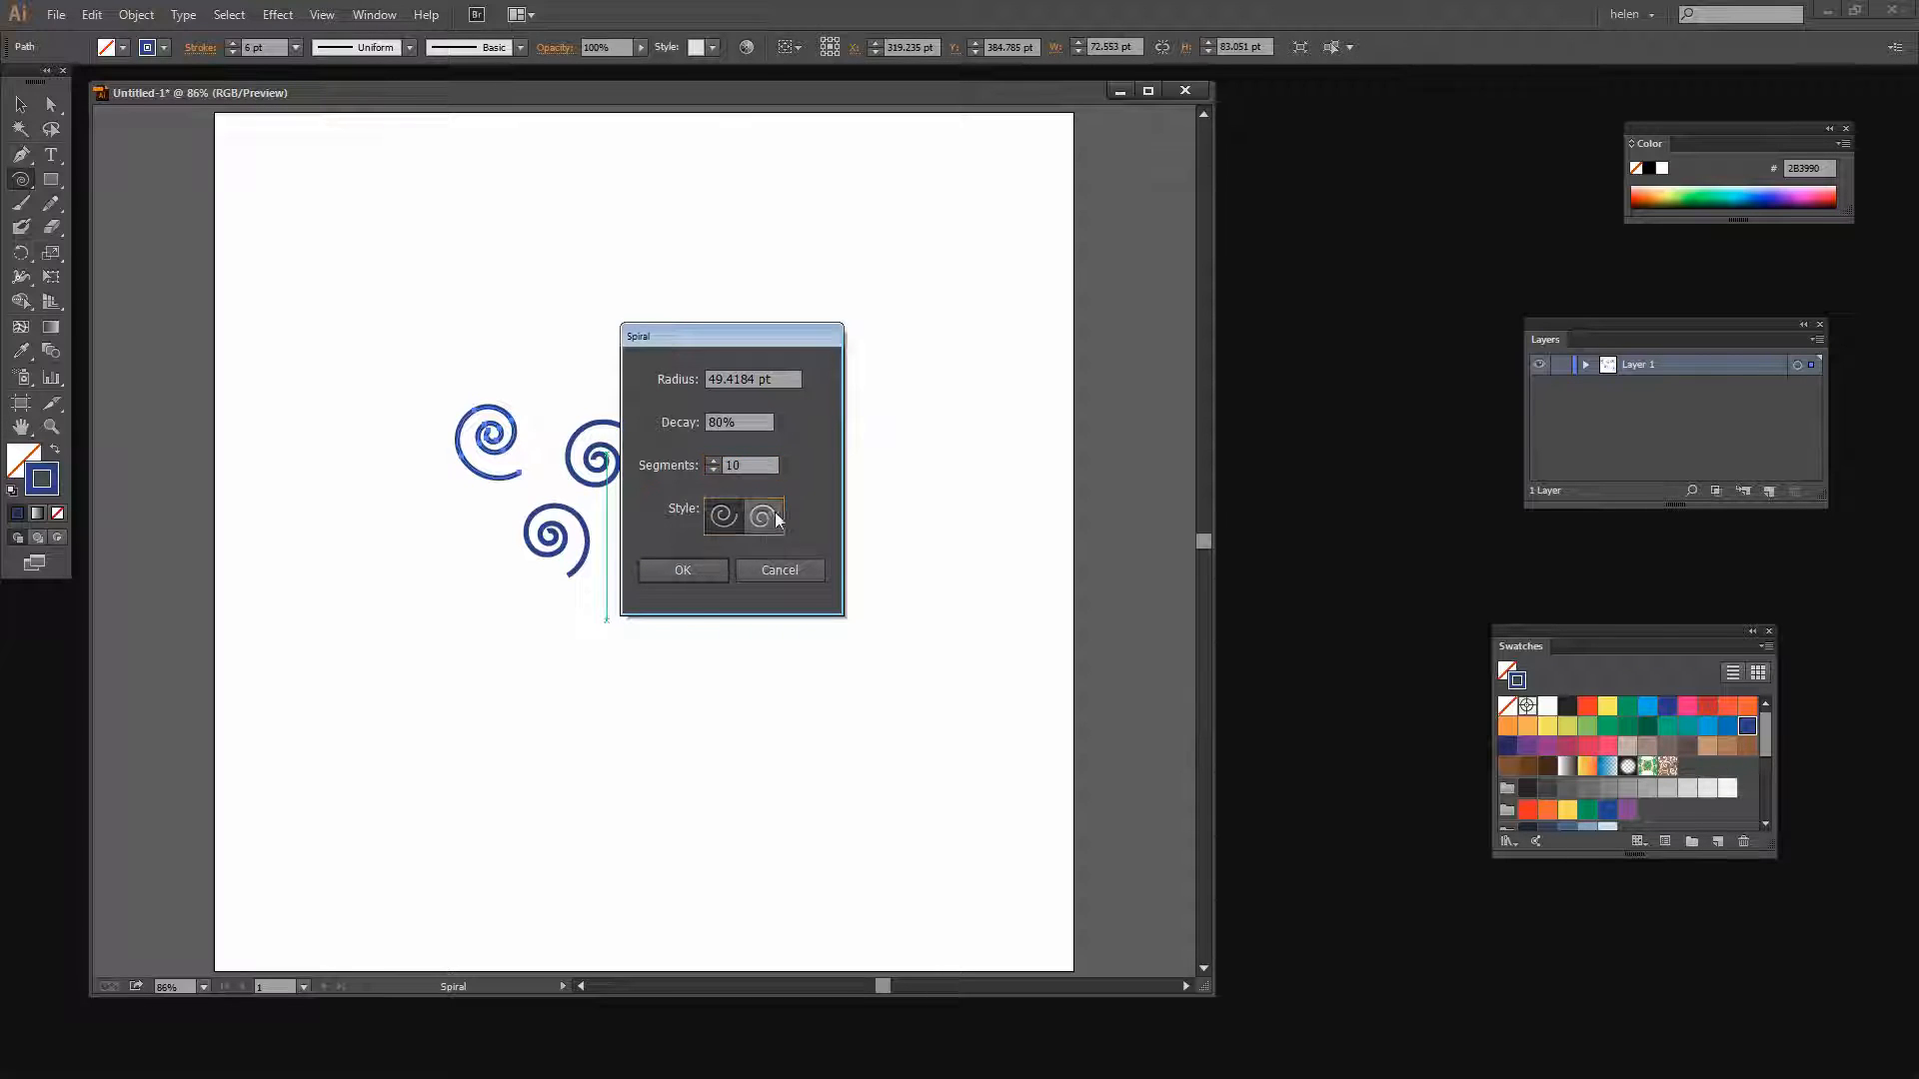
{"action": "left_click", "coordinate": [679, 573]}
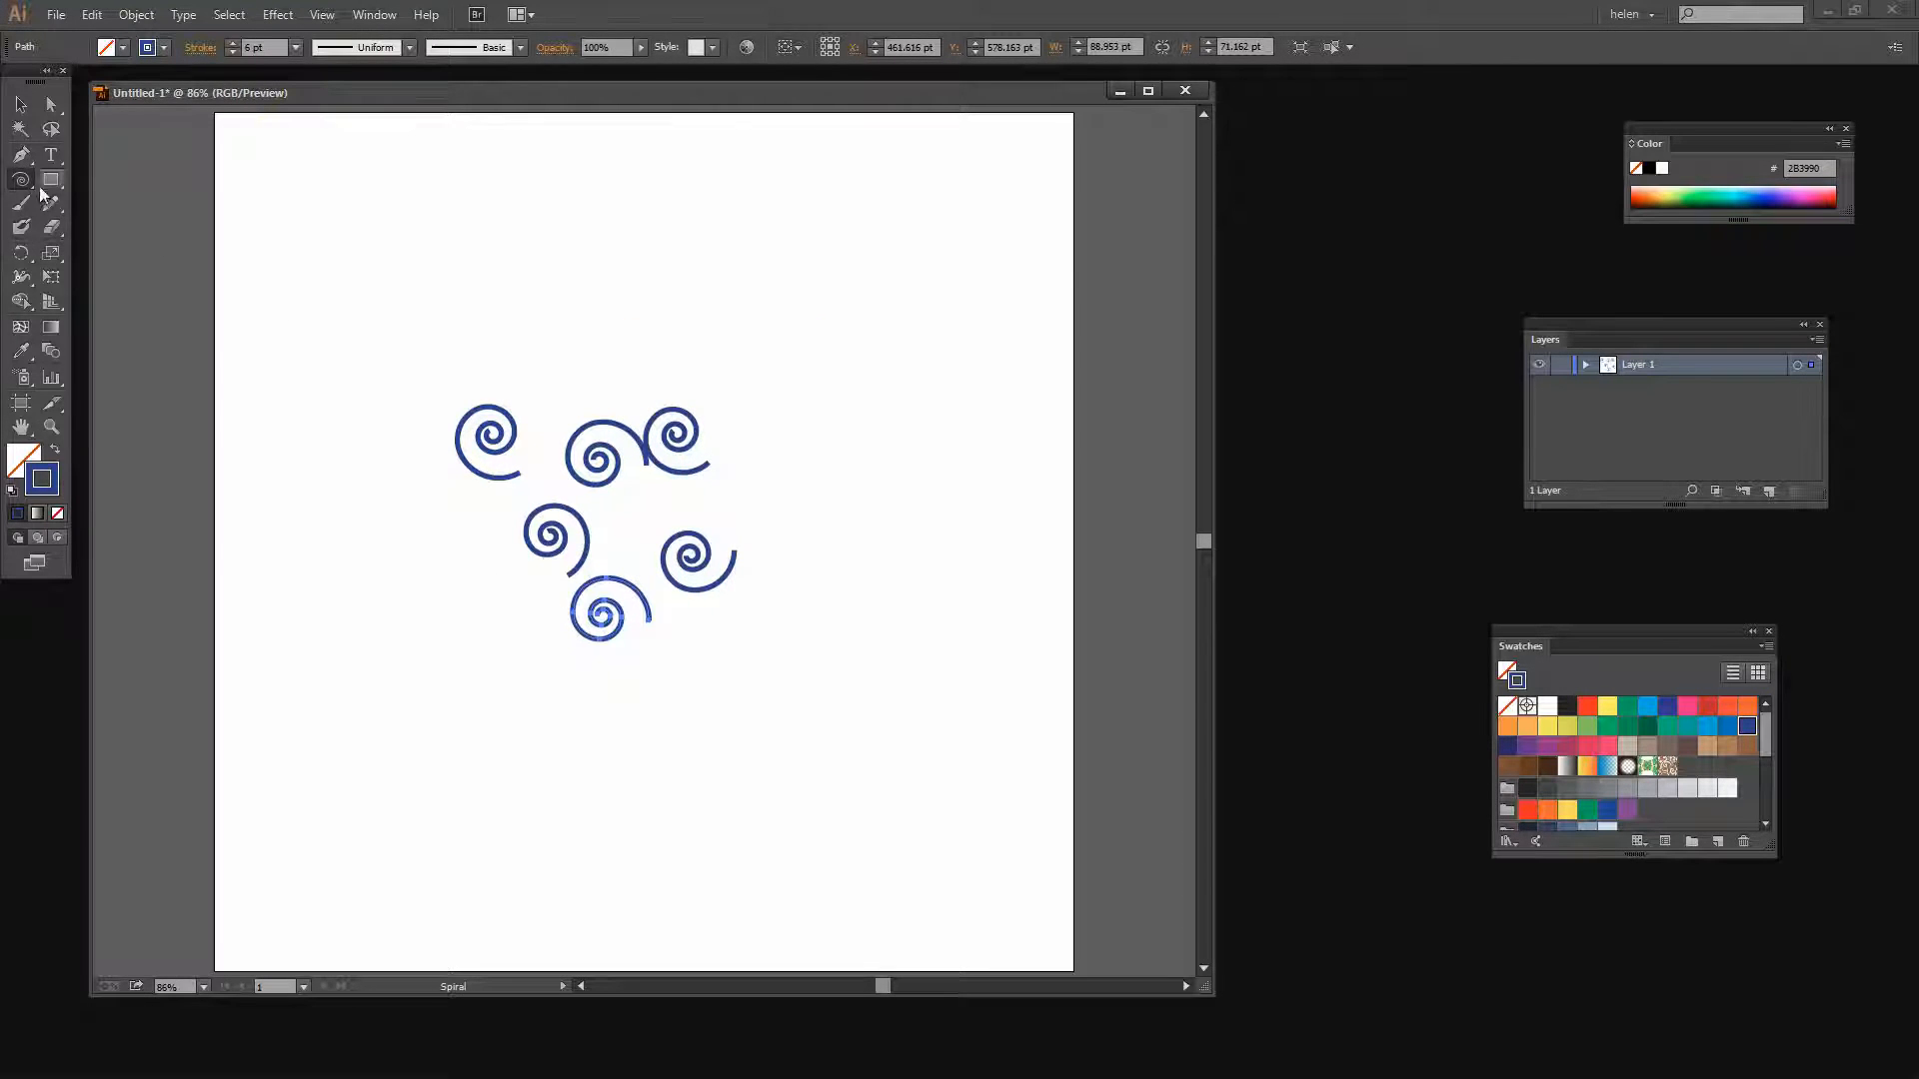
Move two of the spirals so all six form a tight cluster
{"action": "left_click", "coordinate": [20, 104]}
{"action": "left_click_drag", "start_coordinate": [615, 615], "coordinate": [639, 521]}
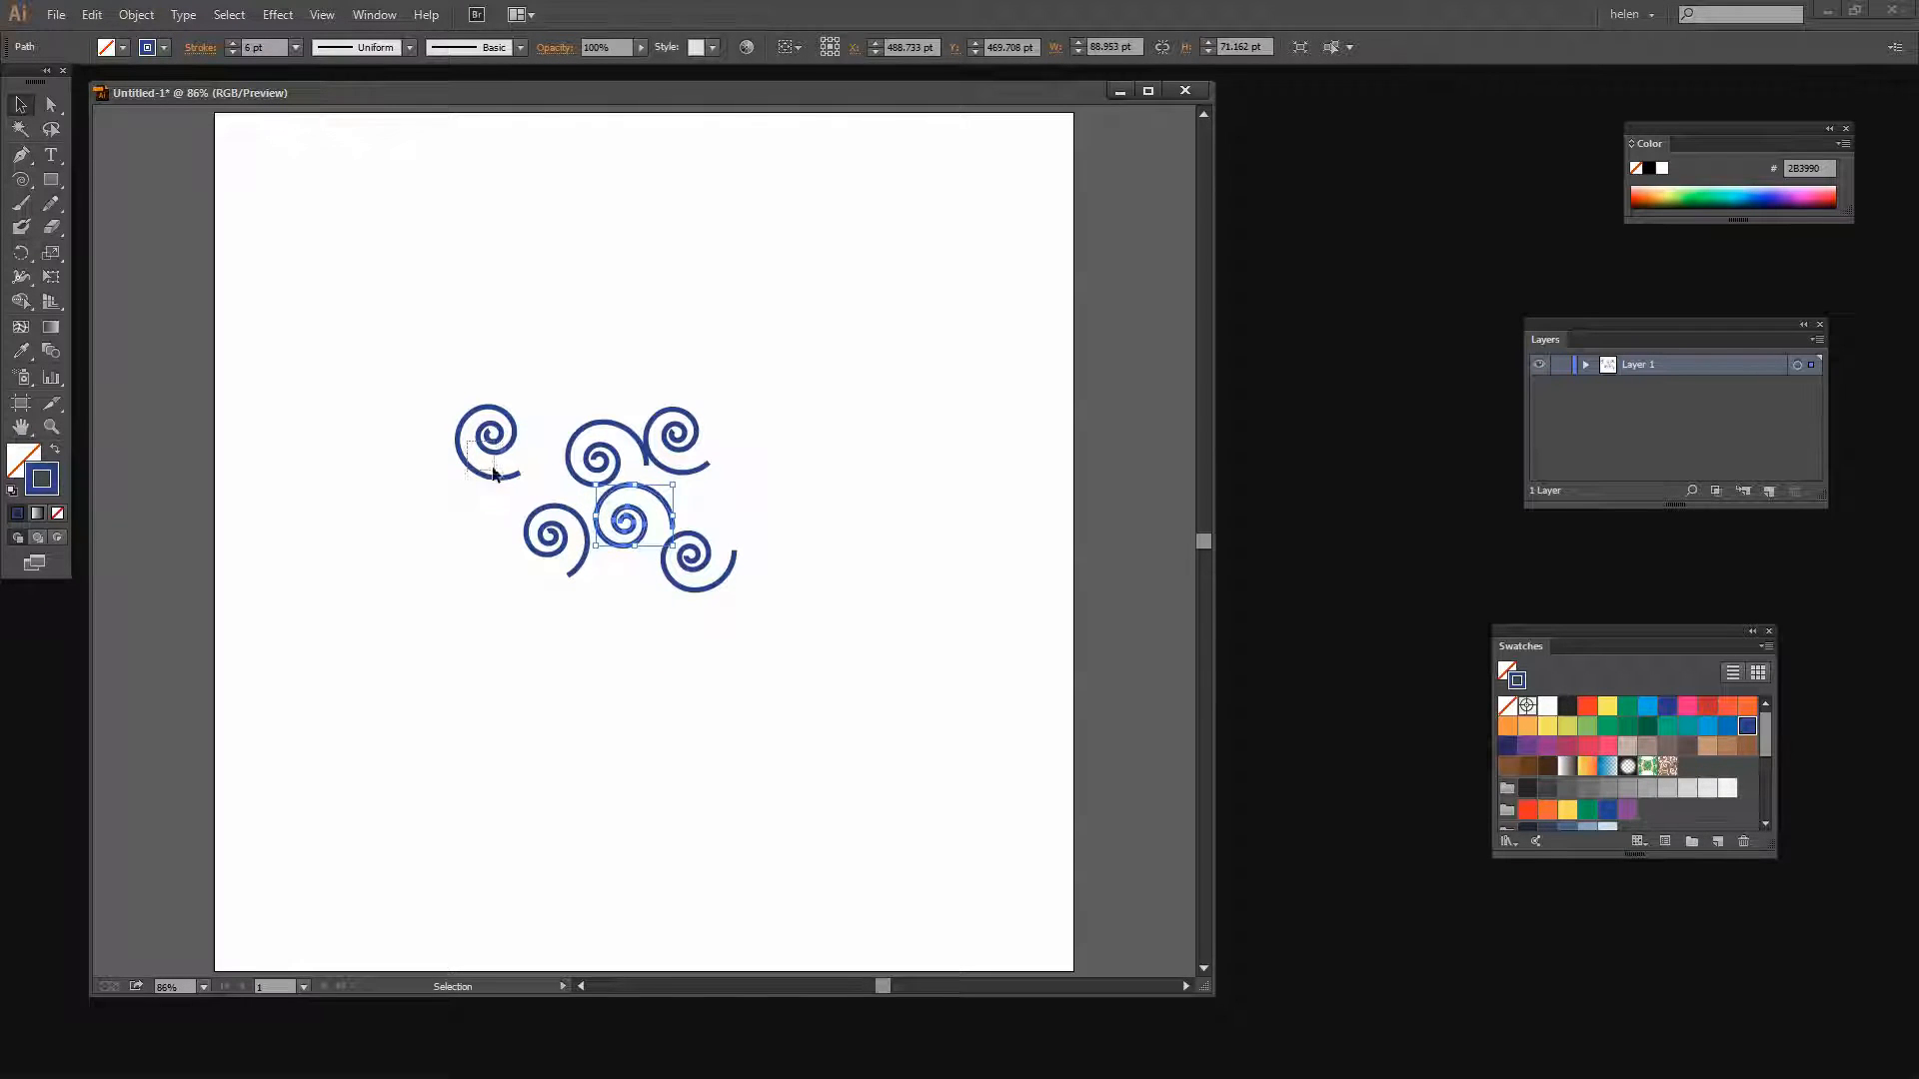
{"action": "left_click_drag", "start_coordinate": [495, 440], "coordinate": [625, 567]}
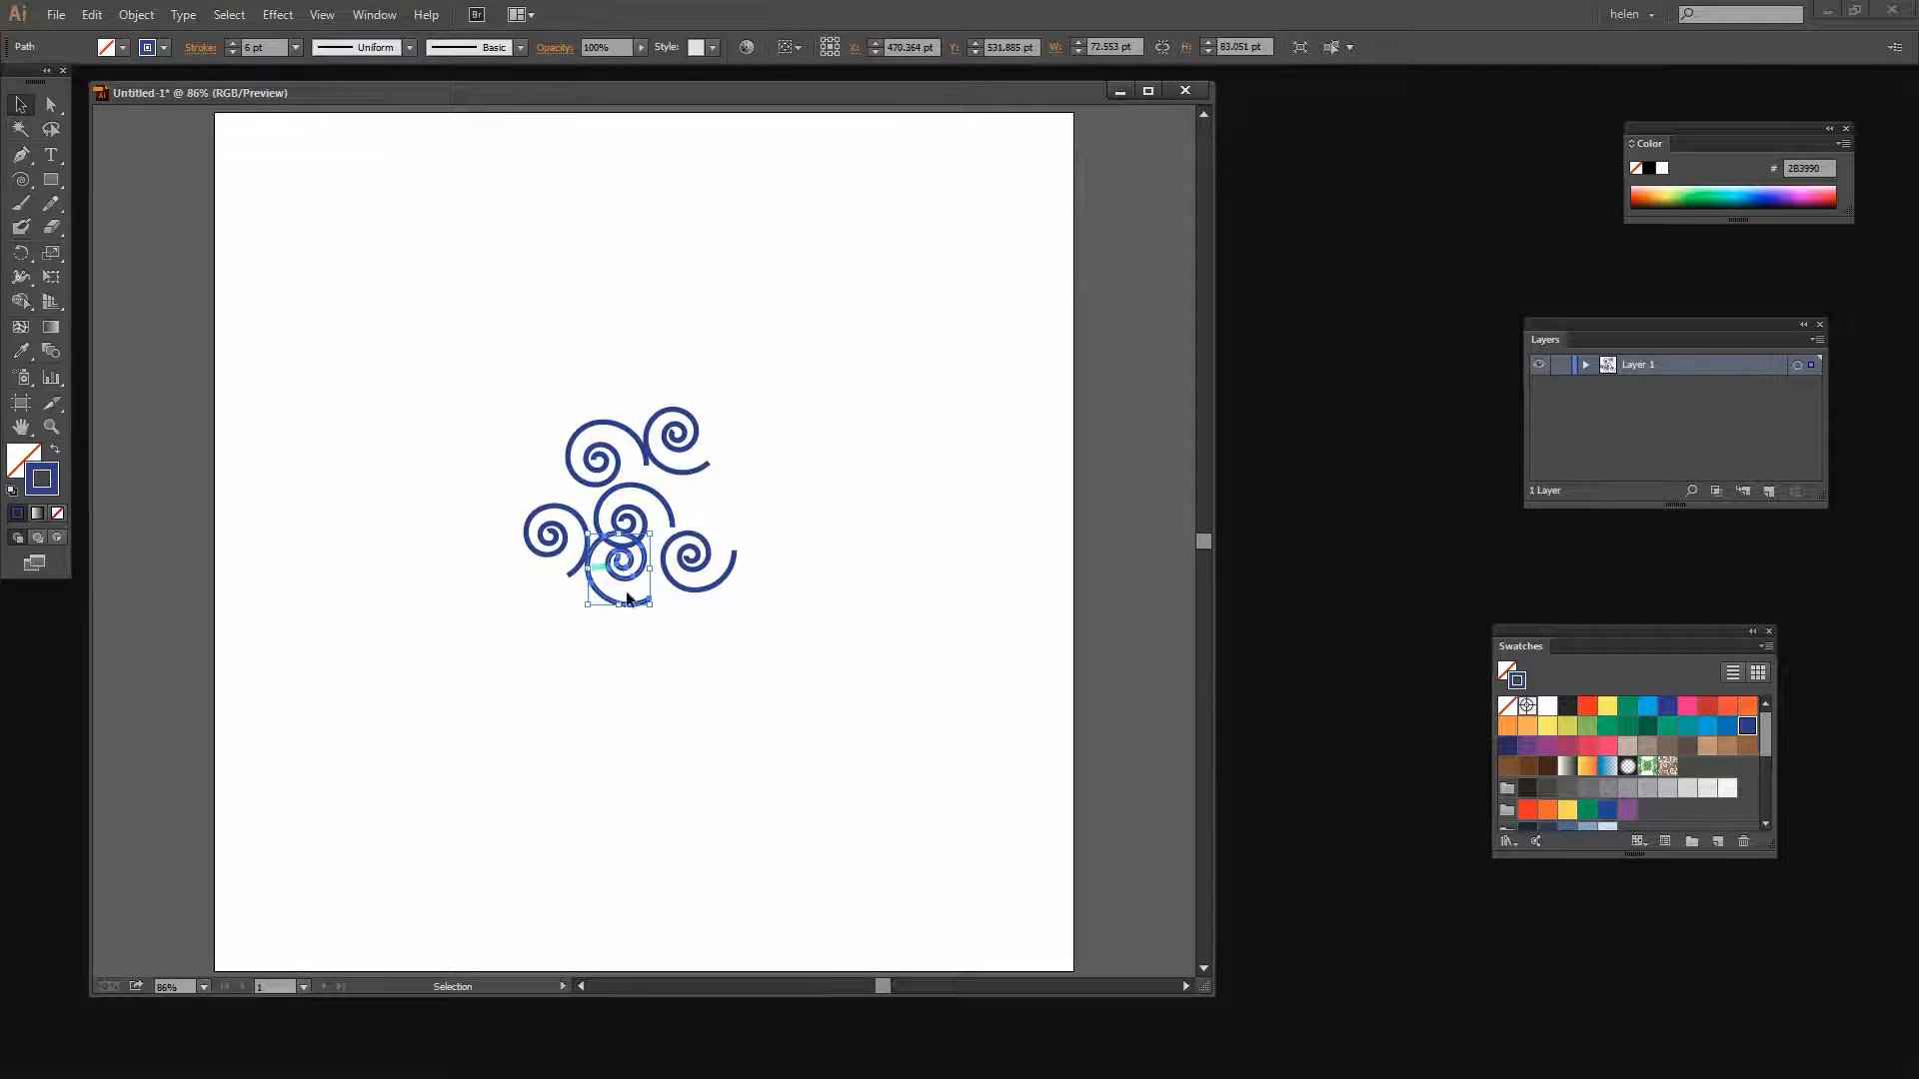
Draw a square about 275.6 pt wide around the spiral cluster with the Rectangle tool
{"action": "left_click", "coordinate": [53, 184]}
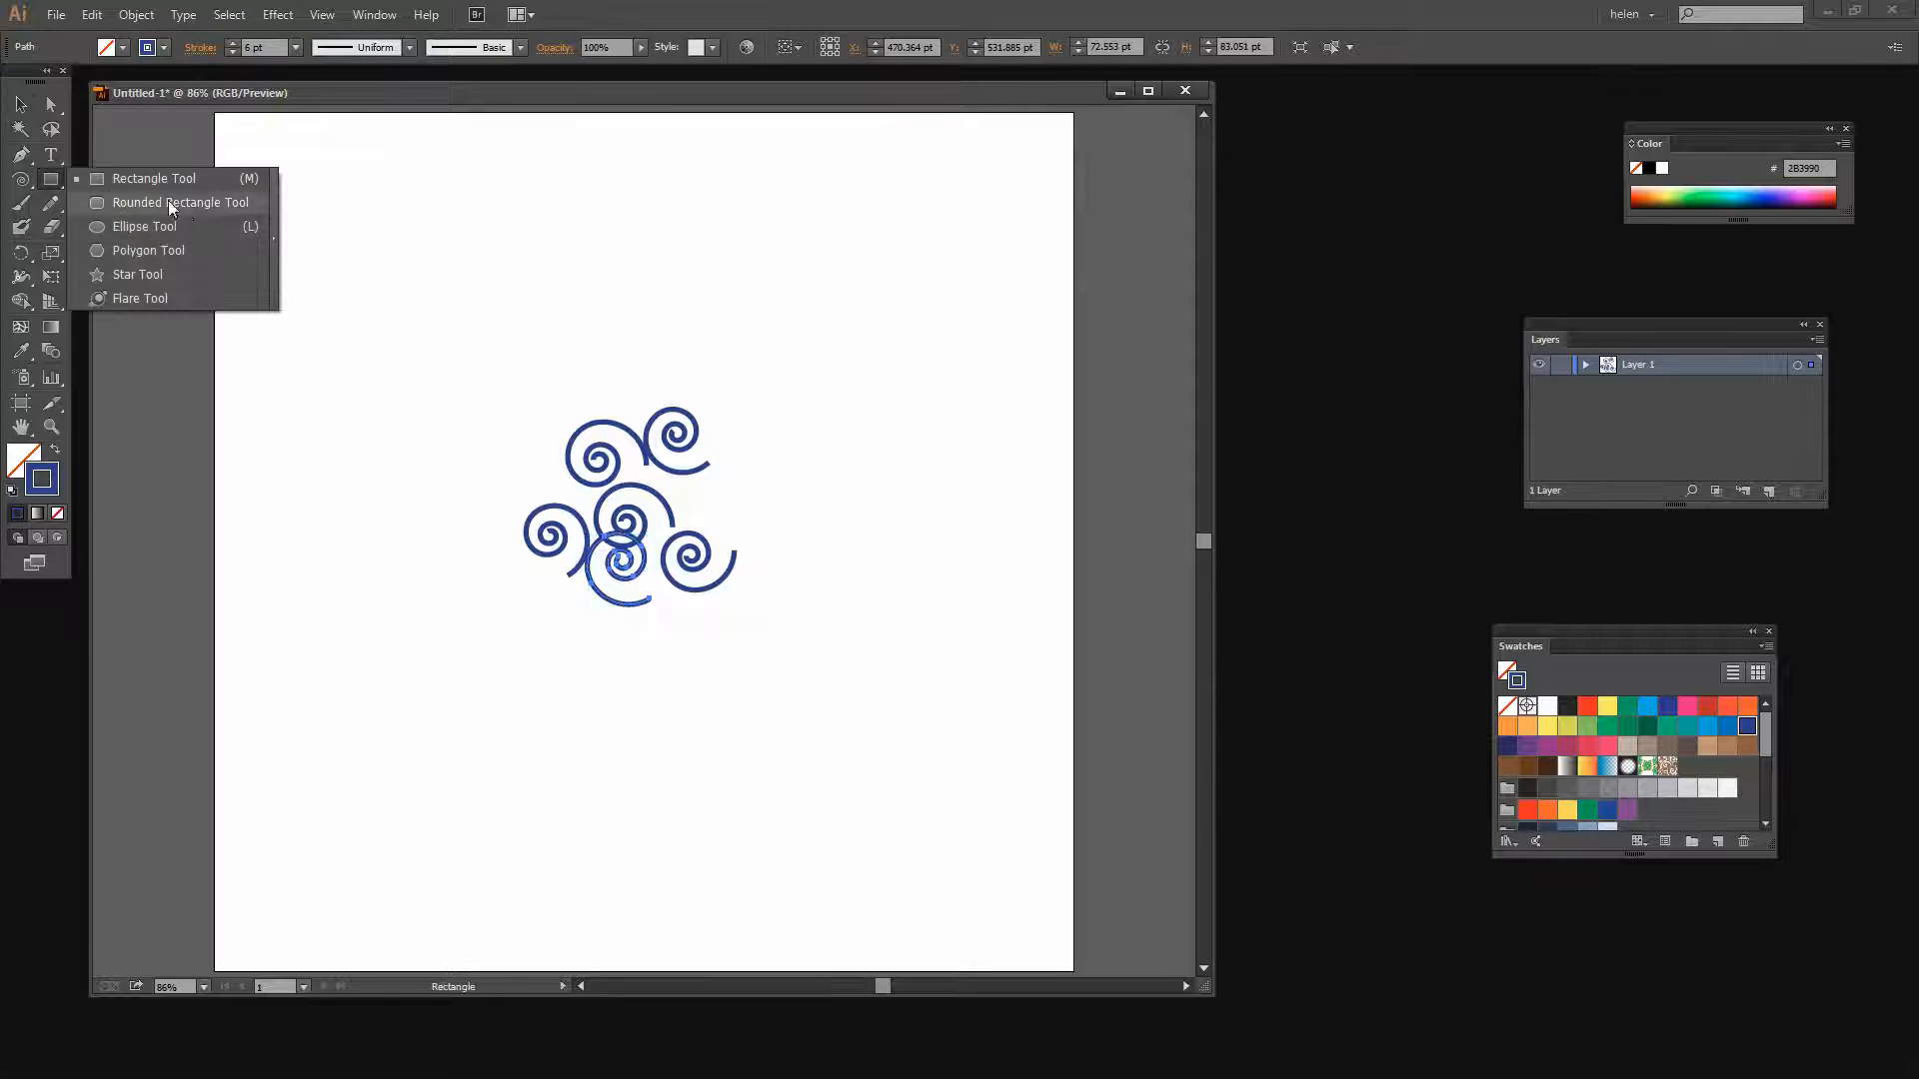
{"action": "left_click", "coordinate": [138, 178]}
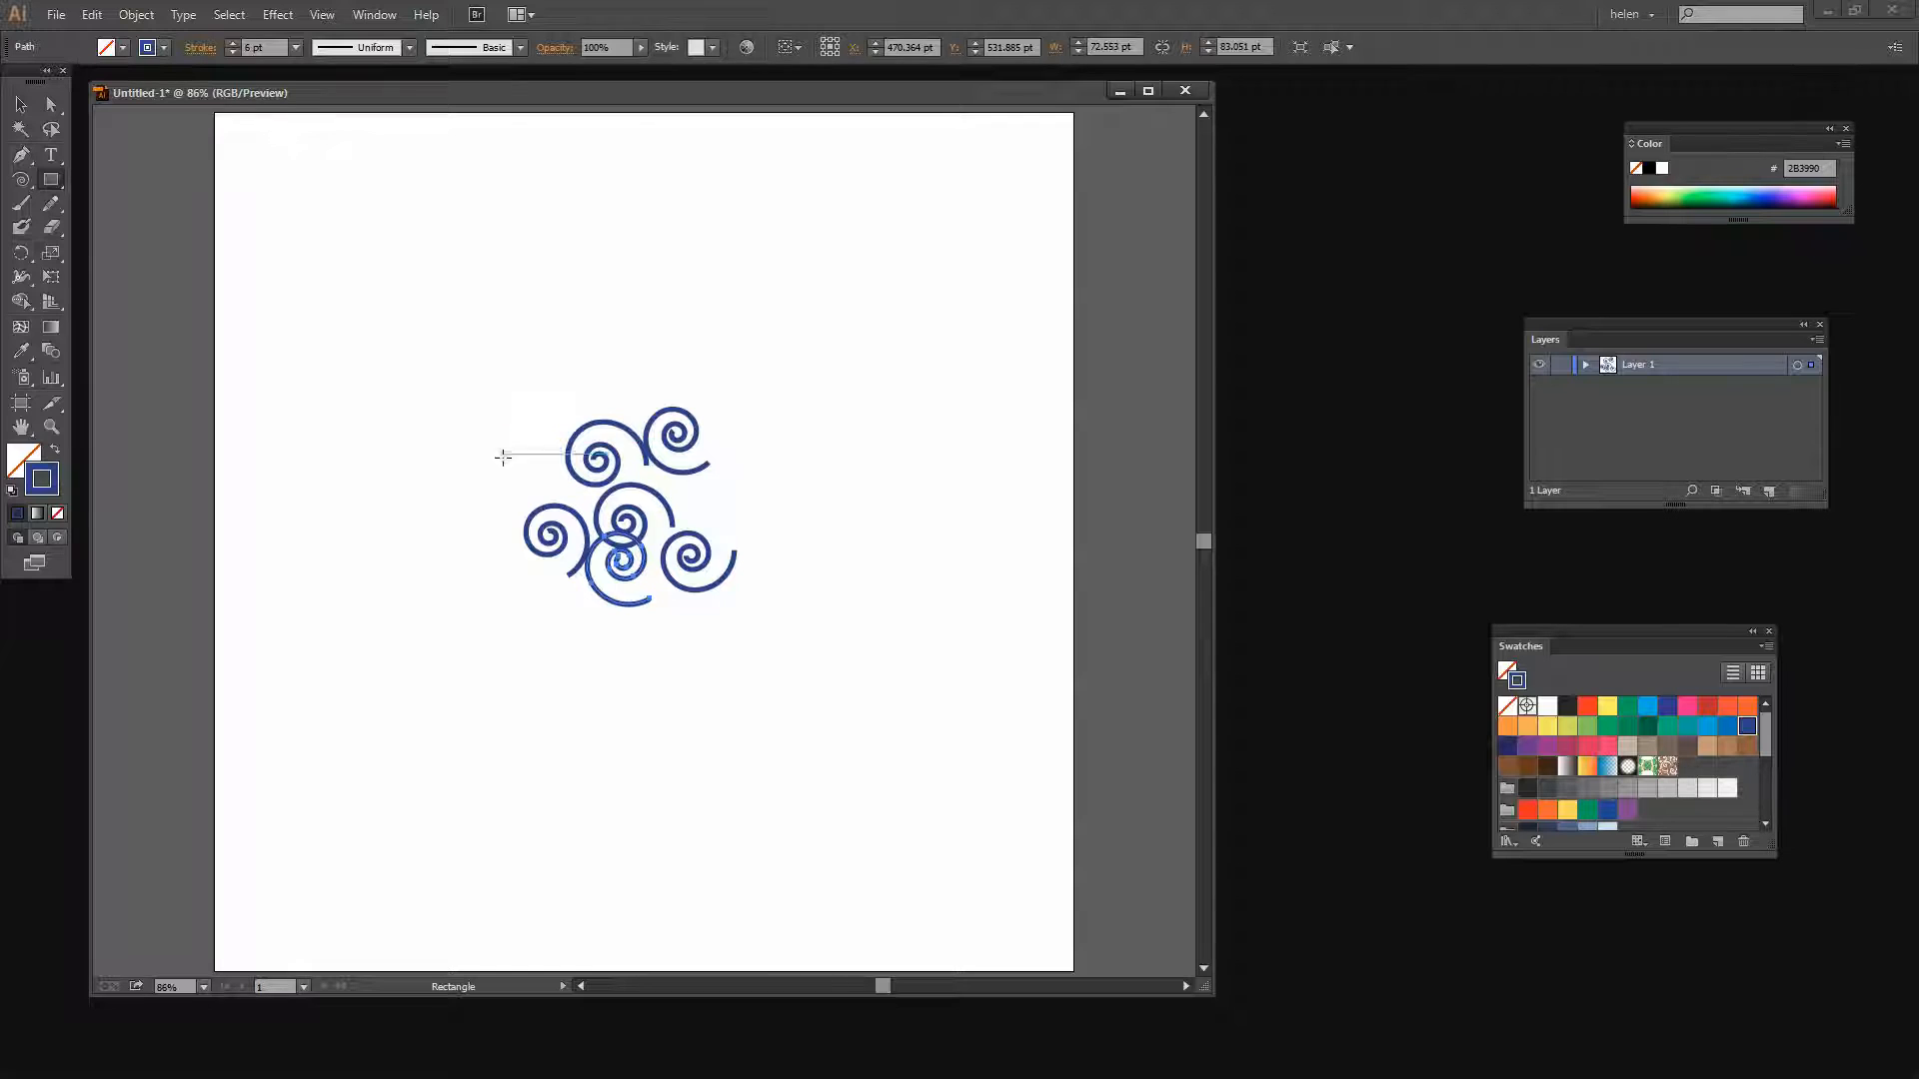
{"action": "left_click_drag", "start_coordinate": [515, 387], "coordinate": [754, 623]}
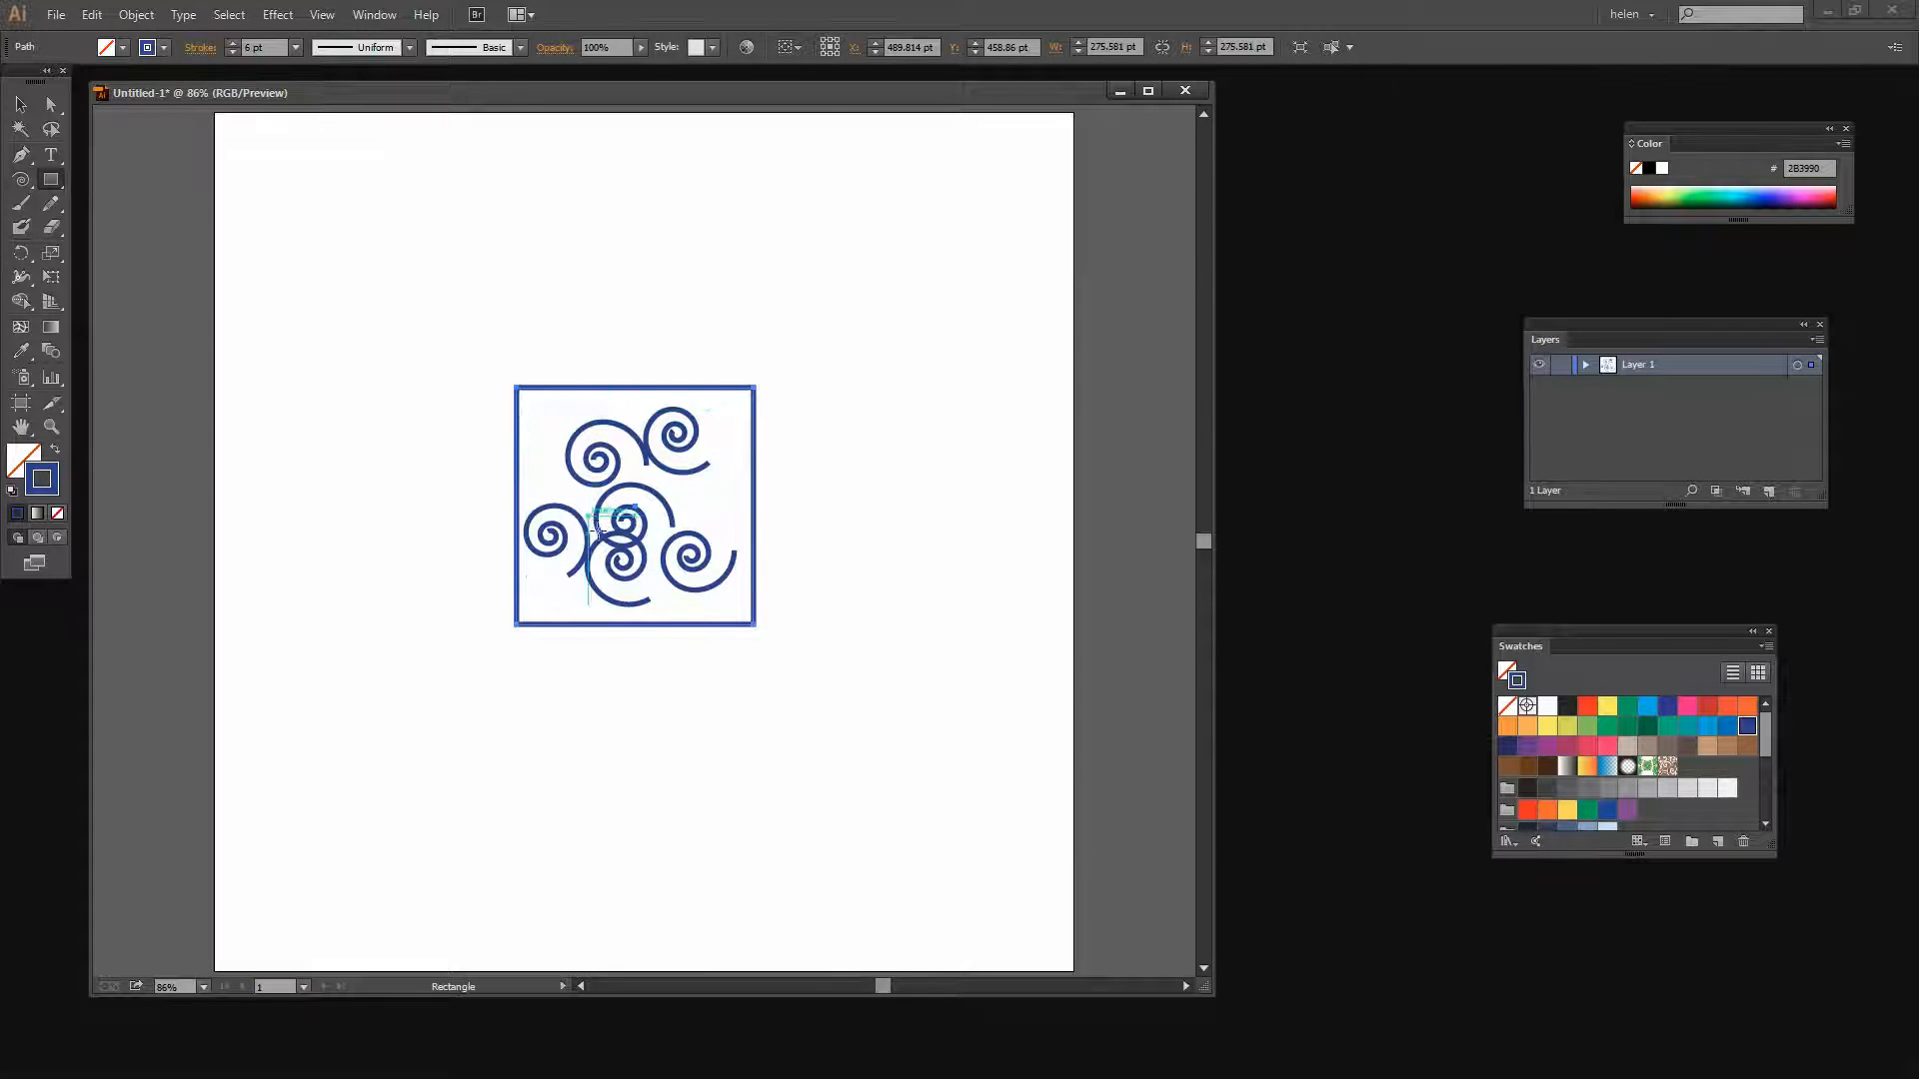
Select the square and all spirals and make a new pattern from them
{"action": "left_click", "coordinate": [21, 106]}
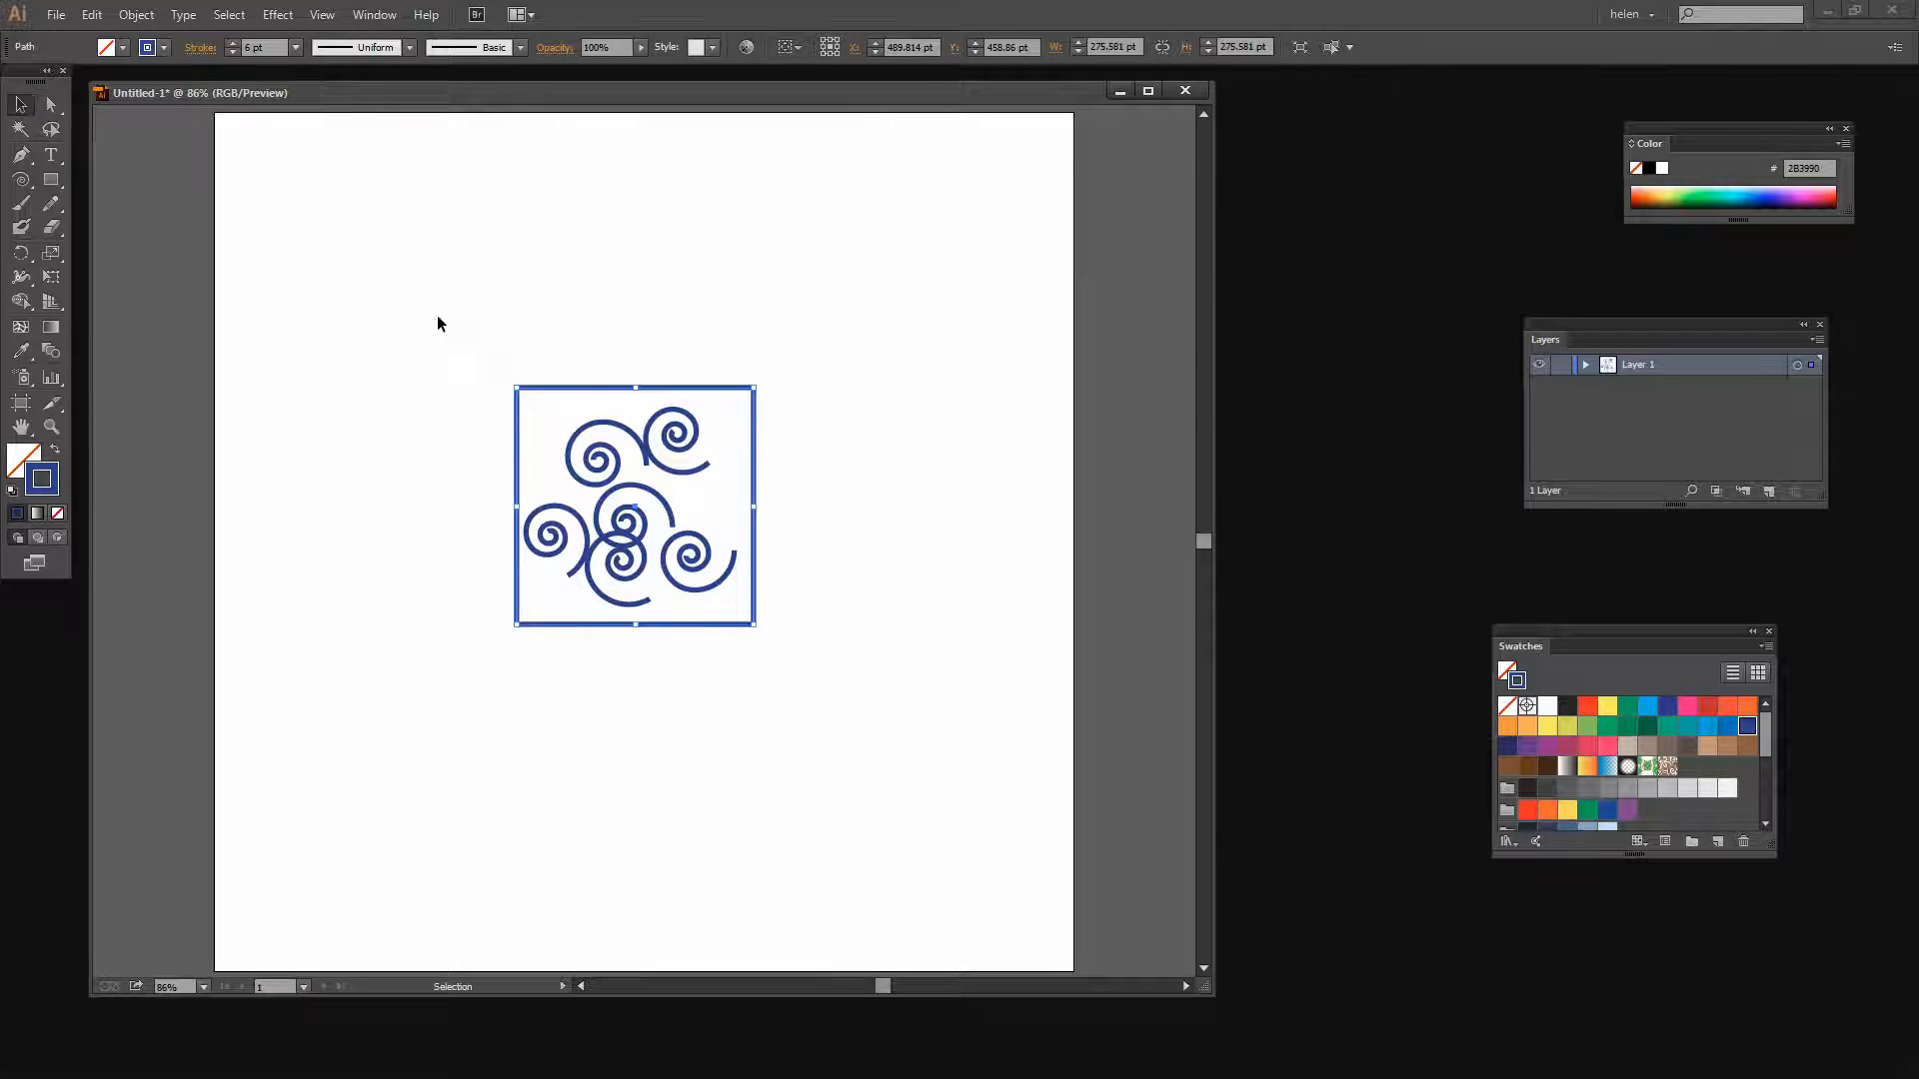
{"action": "left_click_drag", "start_coordinate": [437, 317], "coordinate": [810, 675]}
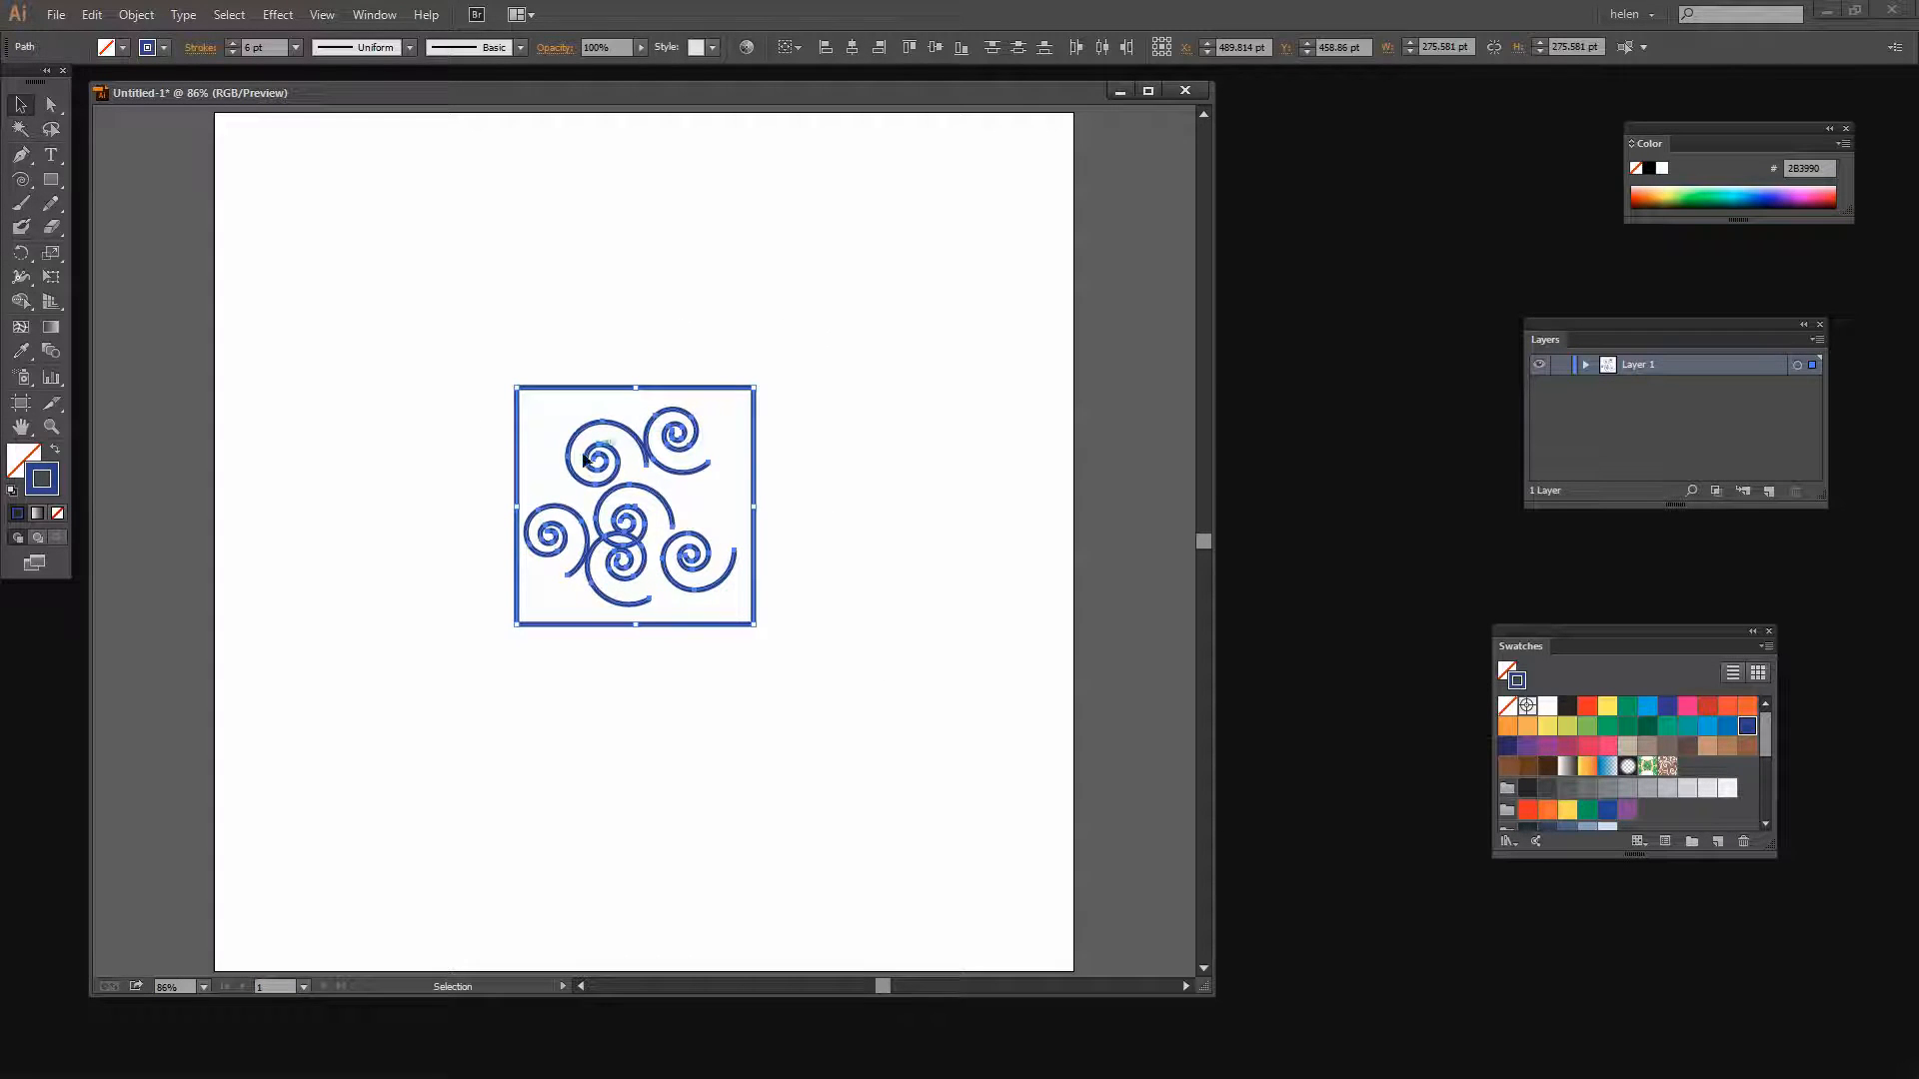
{"action": "left_click", "coordinate": [136, 14]}
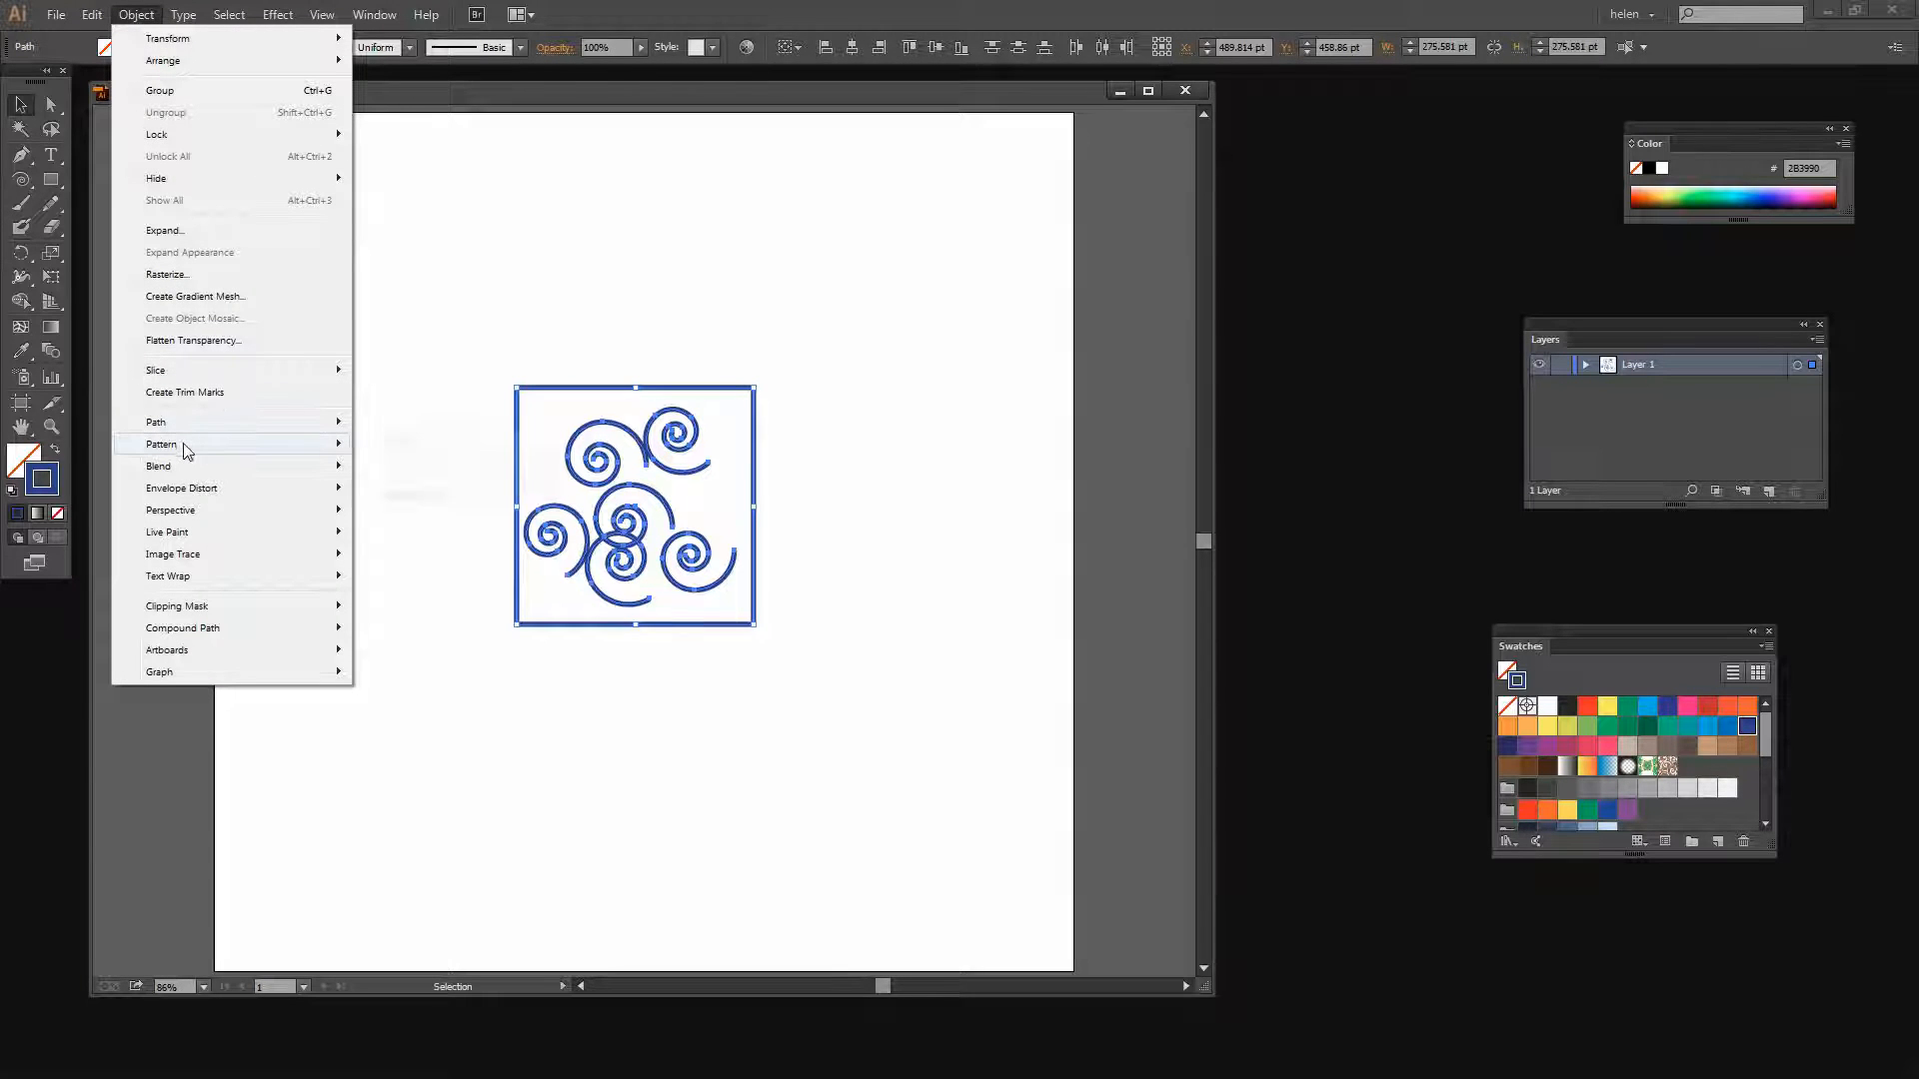
{"action": "left_click", "coordinate": [400, 444]}
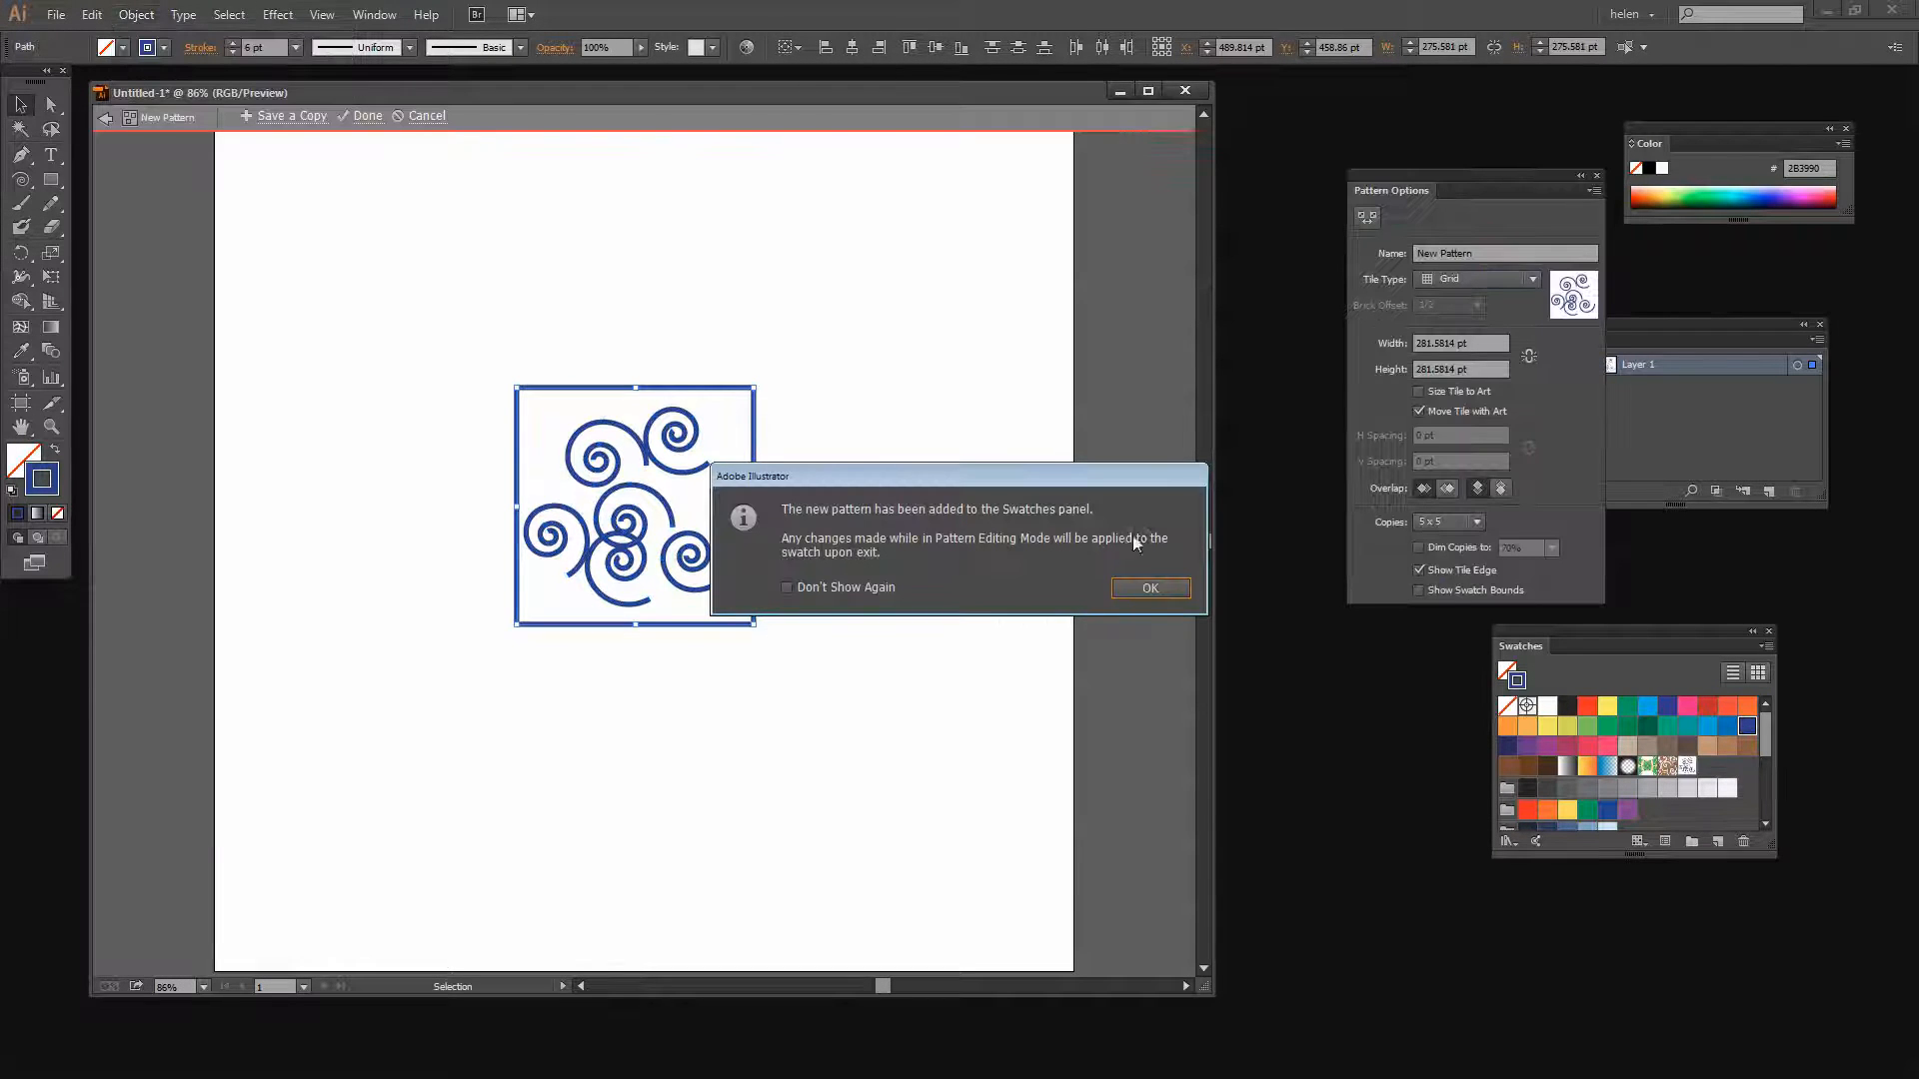
{"action": "left_click", "coordinate": [1150, 588]}
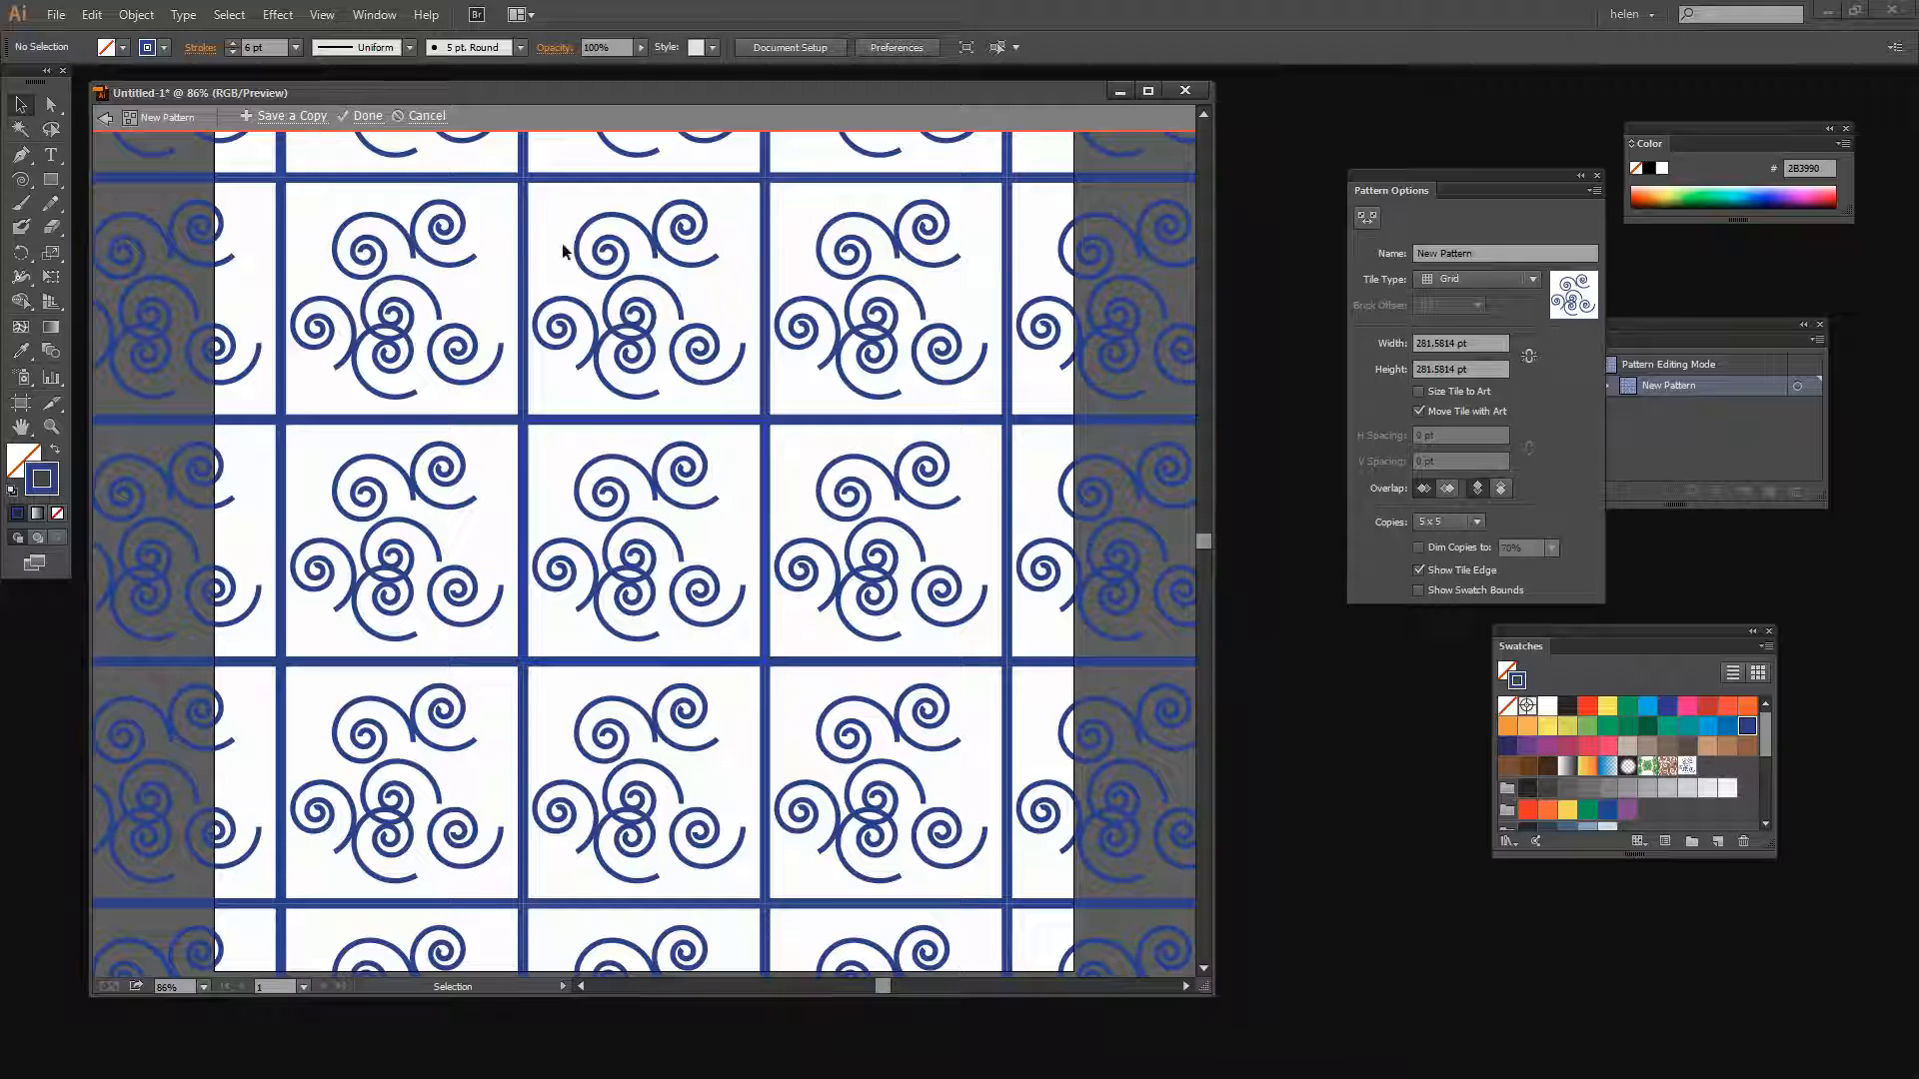
Turn on Dim Copies in the pattern options and set it to 30%
{"action": "left_click_drag", "start_coordinate": [1436, 190], "coordinate": [1251, 247]}
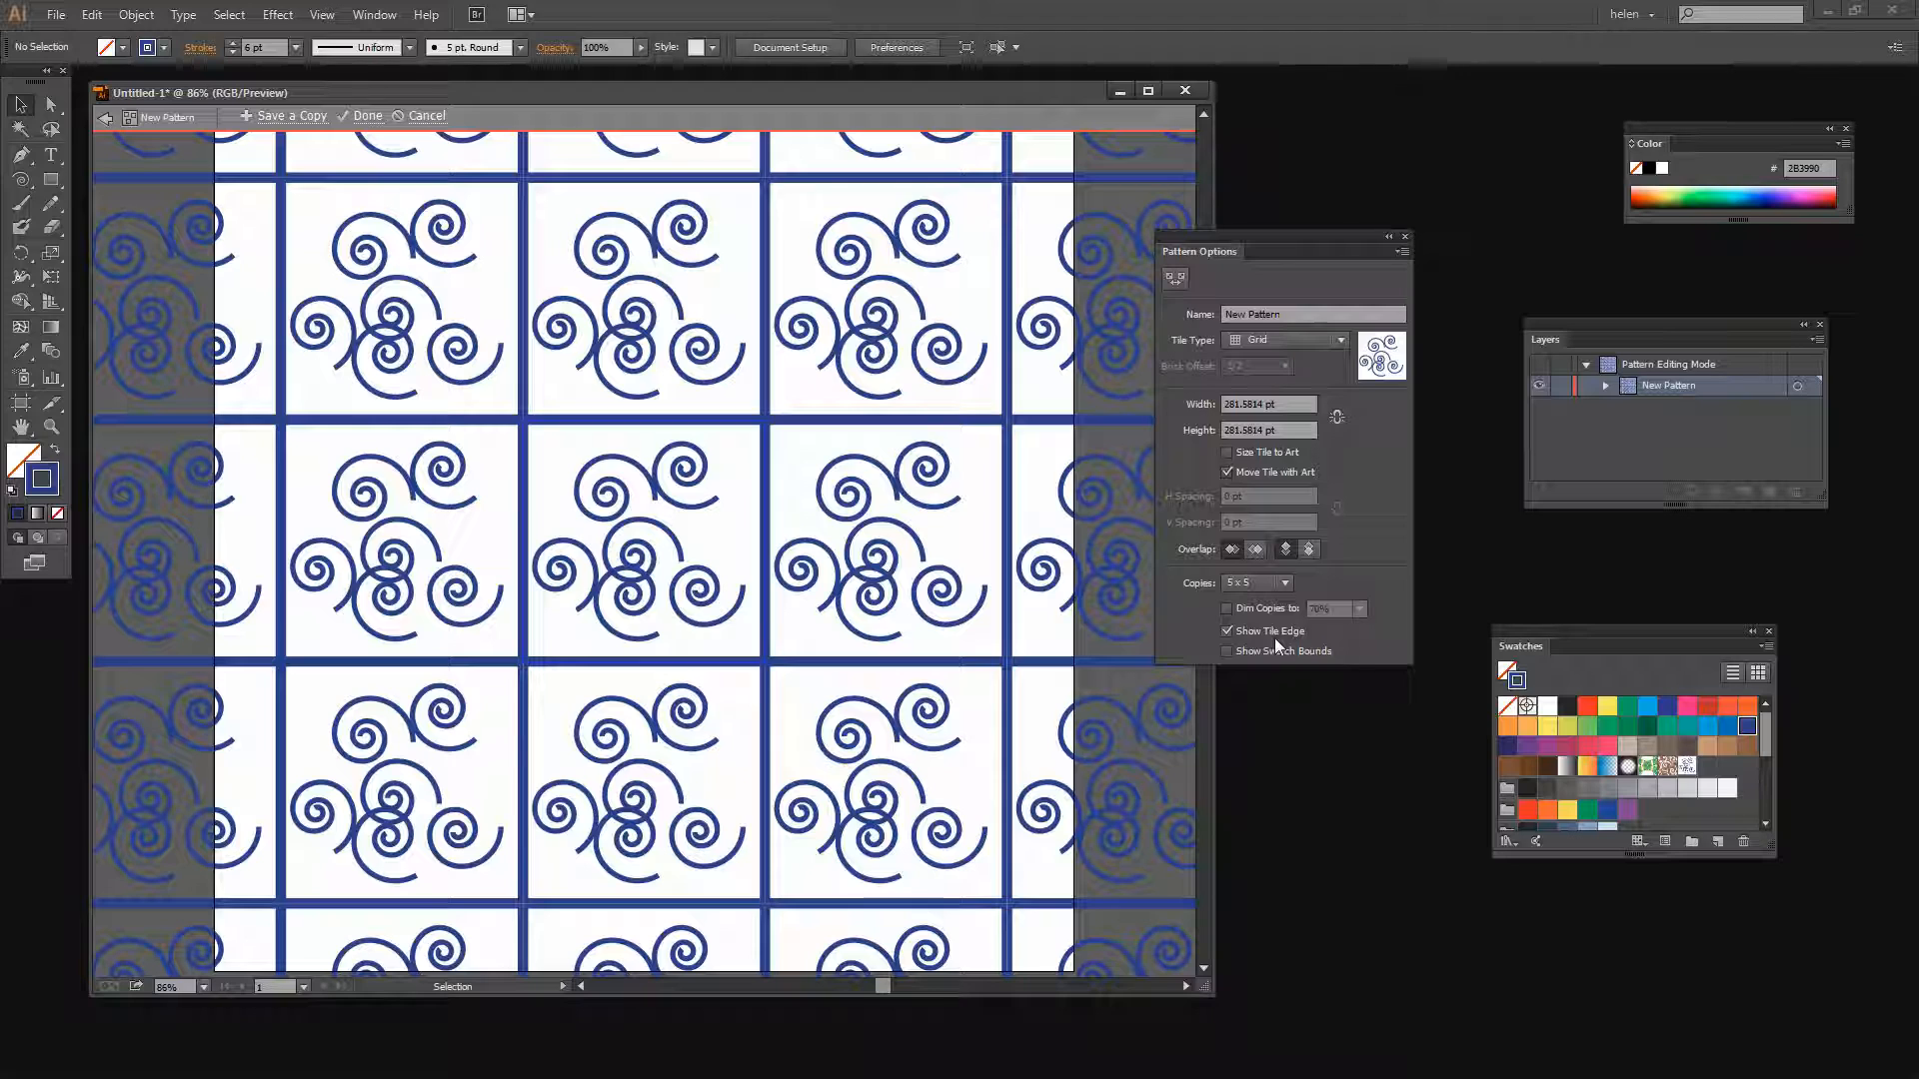
{"action": "left_click", "coordinate": [1227, 607]}
{"action": "left_click", "coordinate": [1363, 608]}
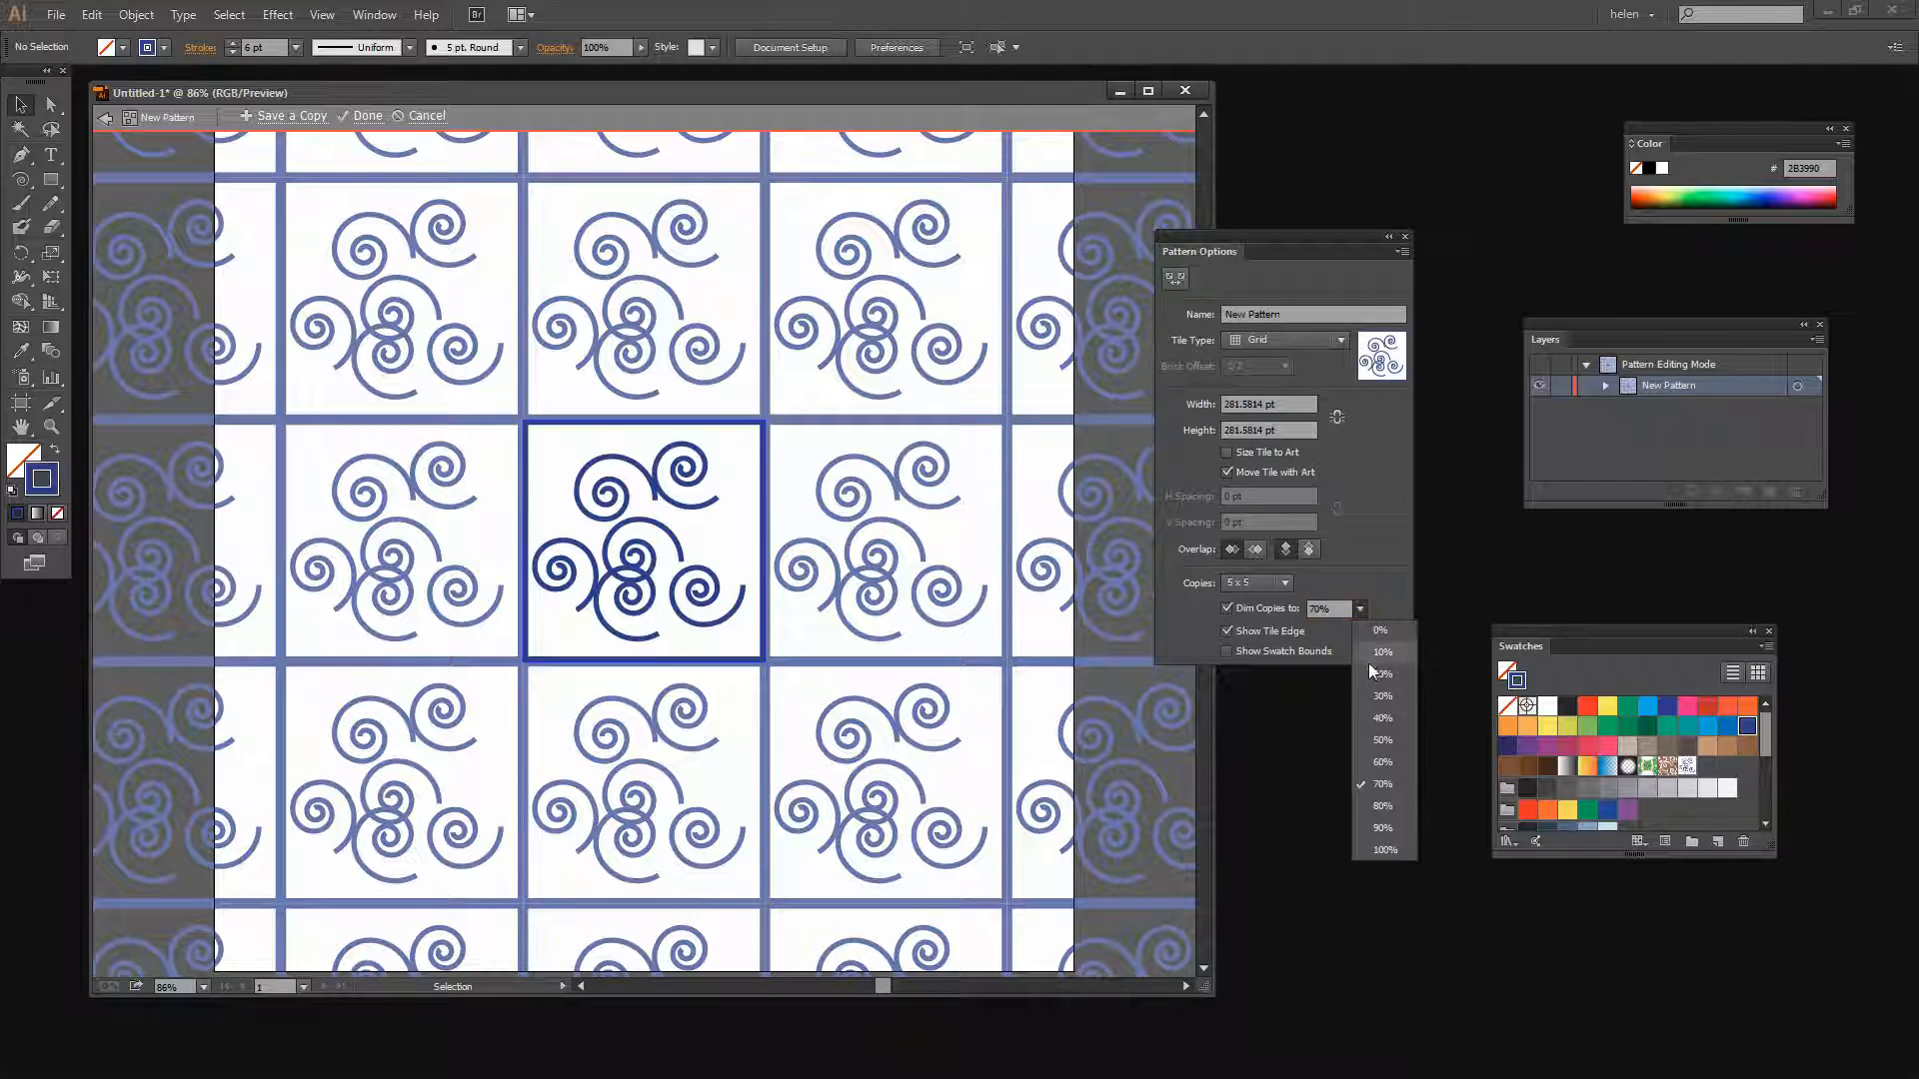
{"action": "left_click", "coordinate": [1371, 694]}
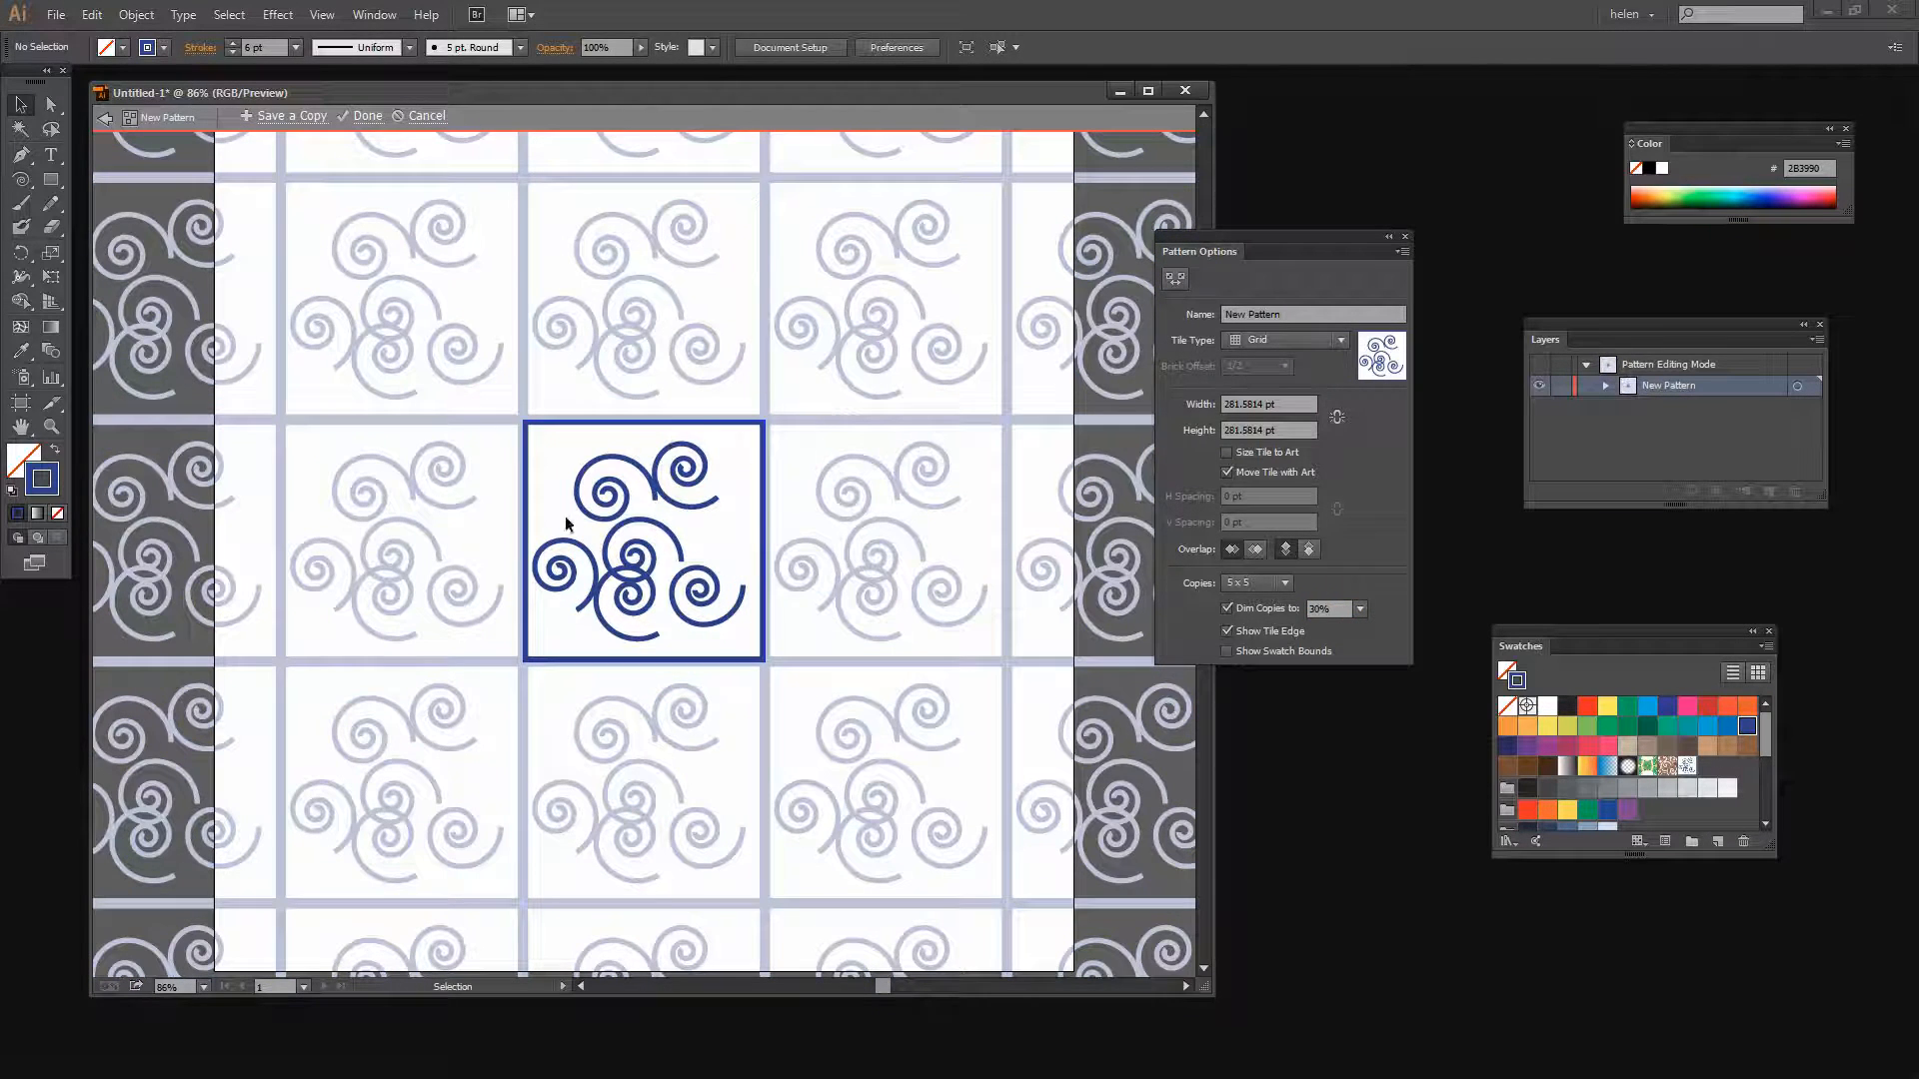
Delete the square frame from the pattern tile
{"action": "left_click", "coordinate": [734, 658]}
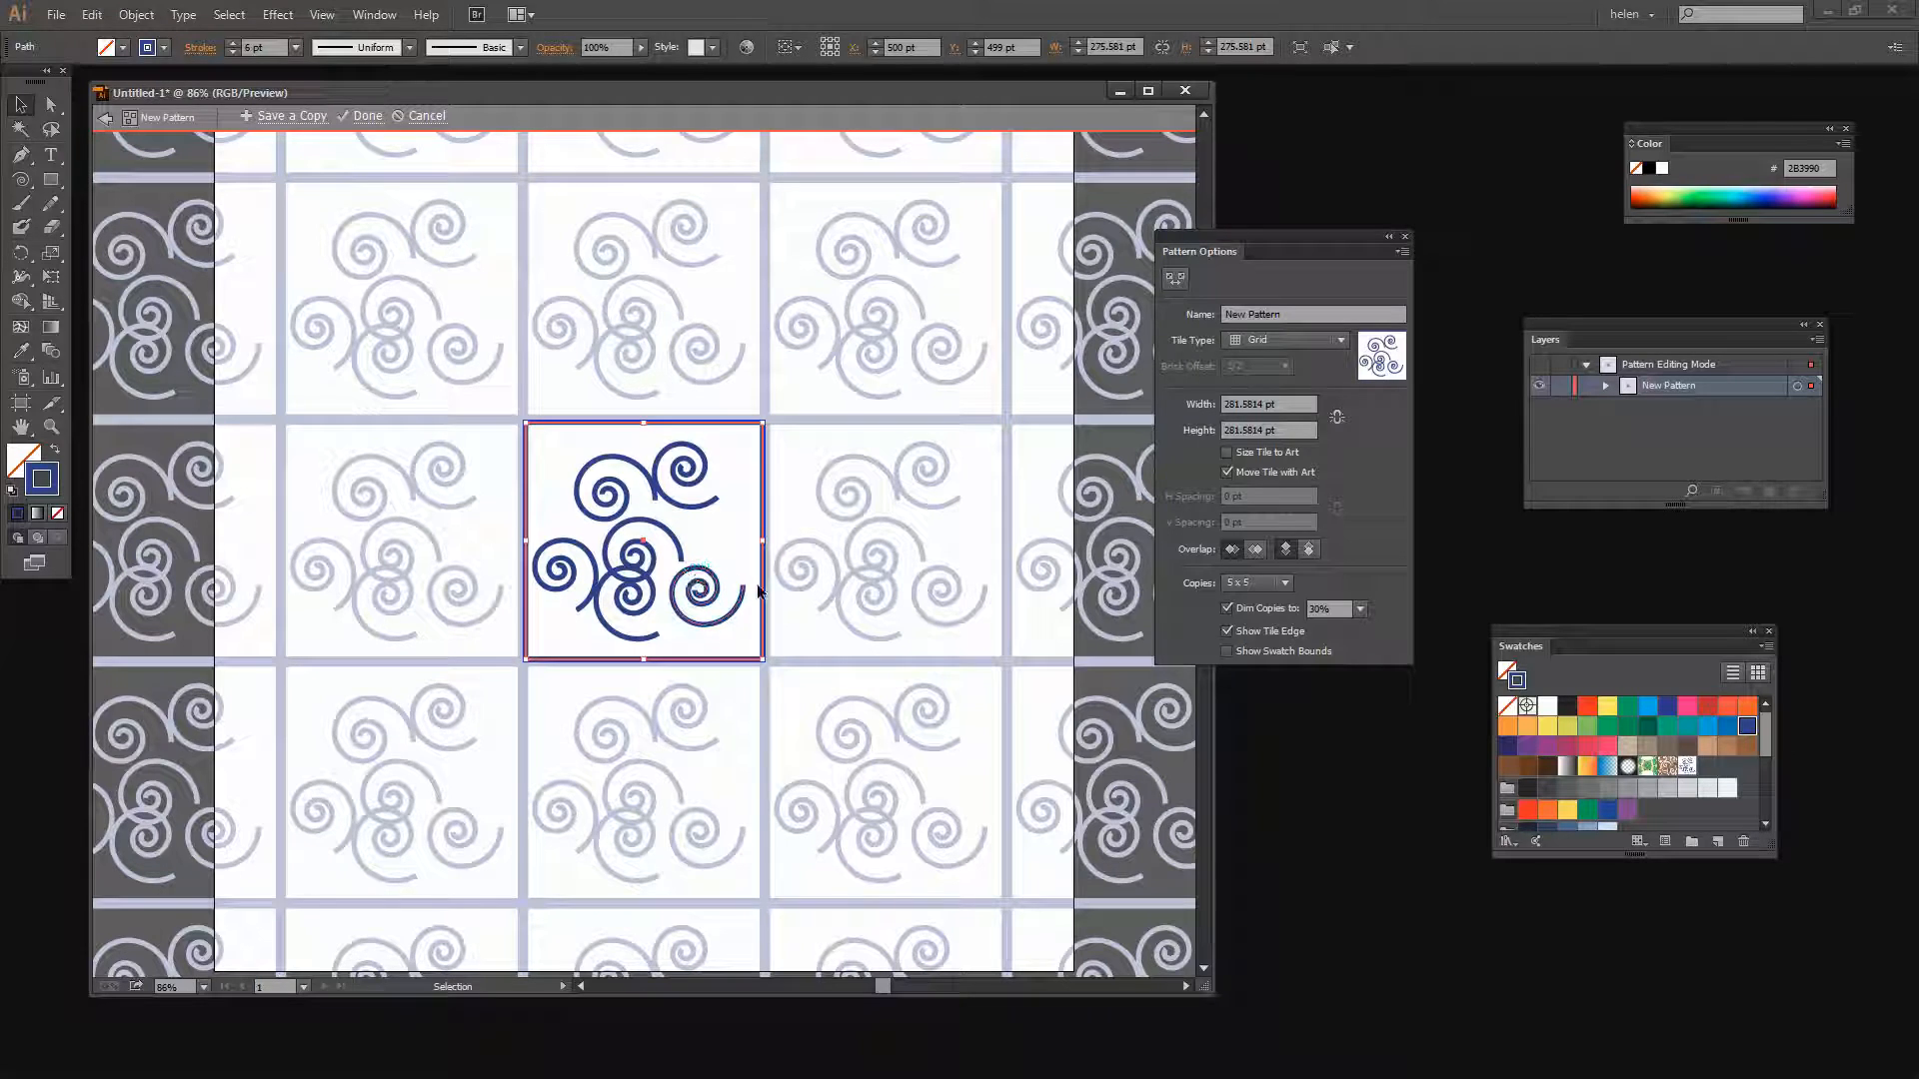
{"action": "left_click", "coordinate": [766, 635]}
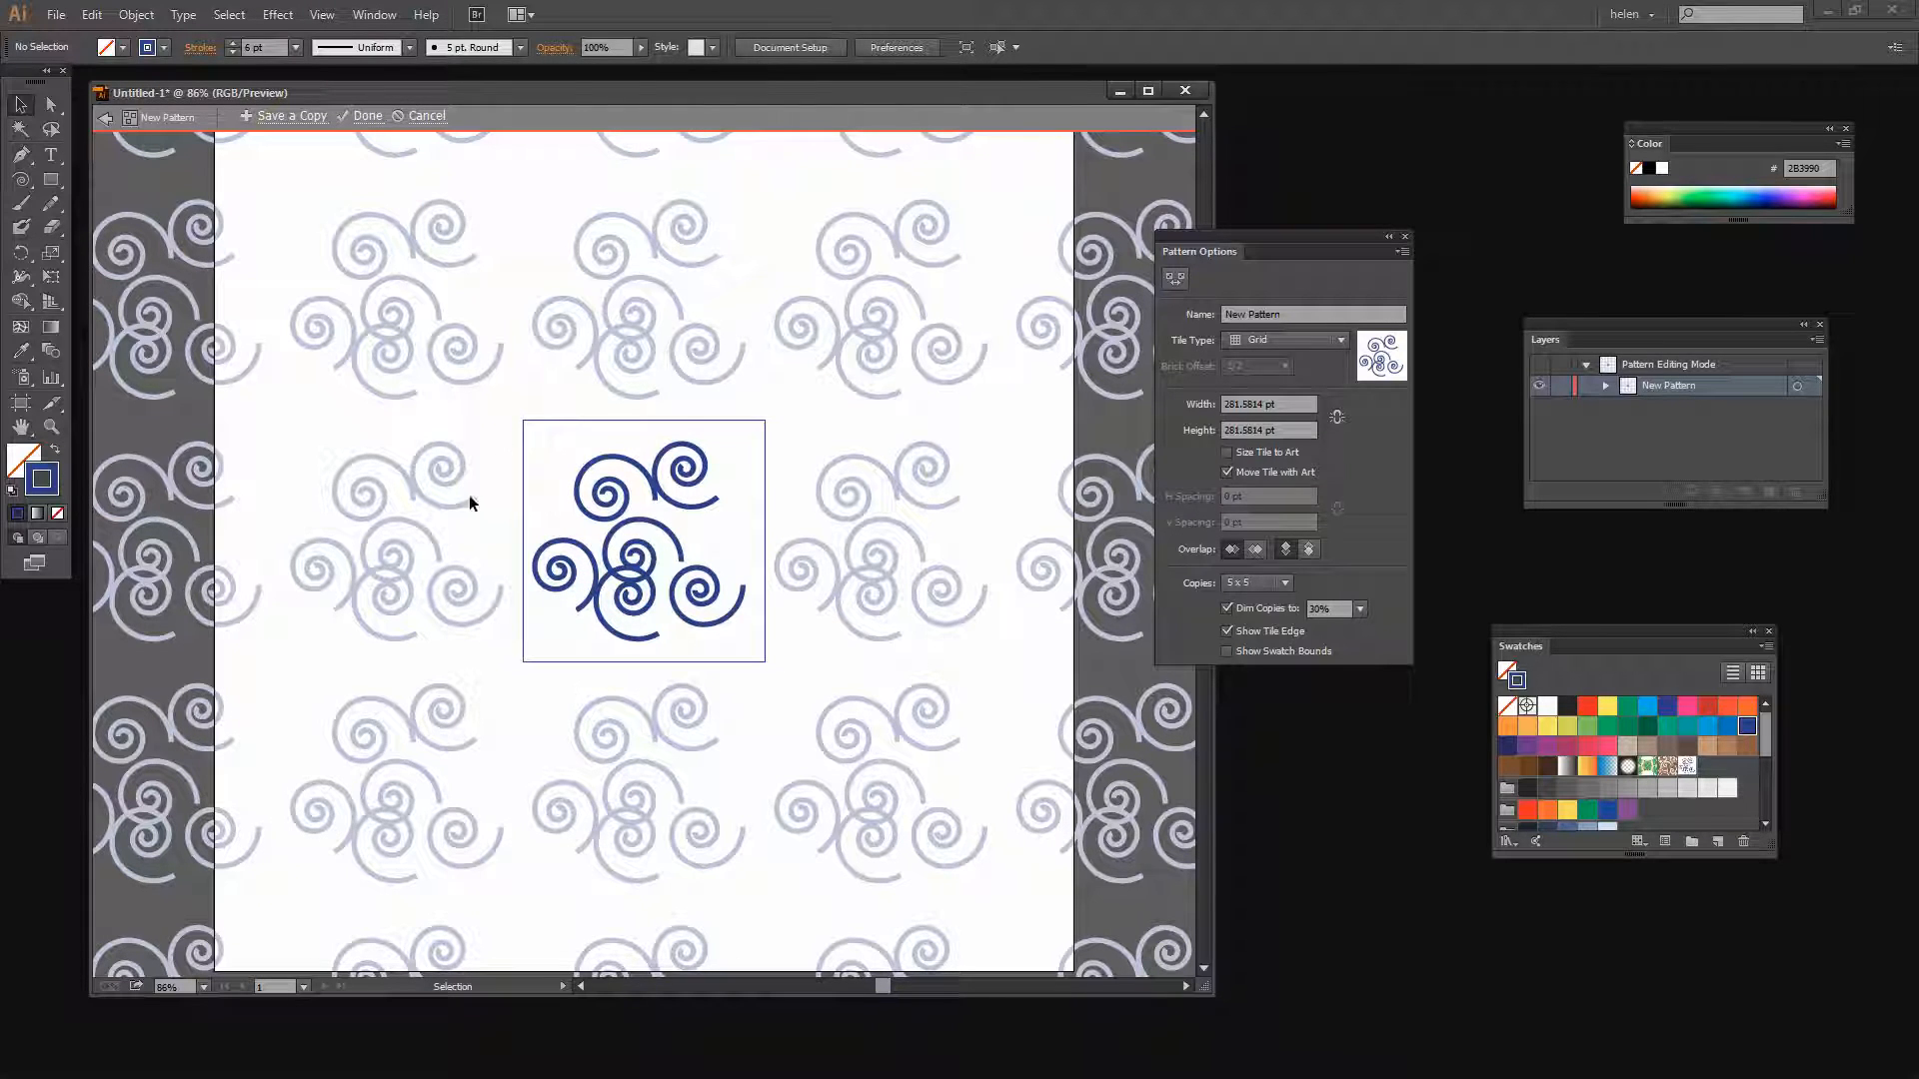
Rearrange the spirals within the tile, moving one toward the lower right corner and others outward
{"action": "left_click_drag", "start_coordinate": [1214, 250], "coordinate": [1136, 276]}
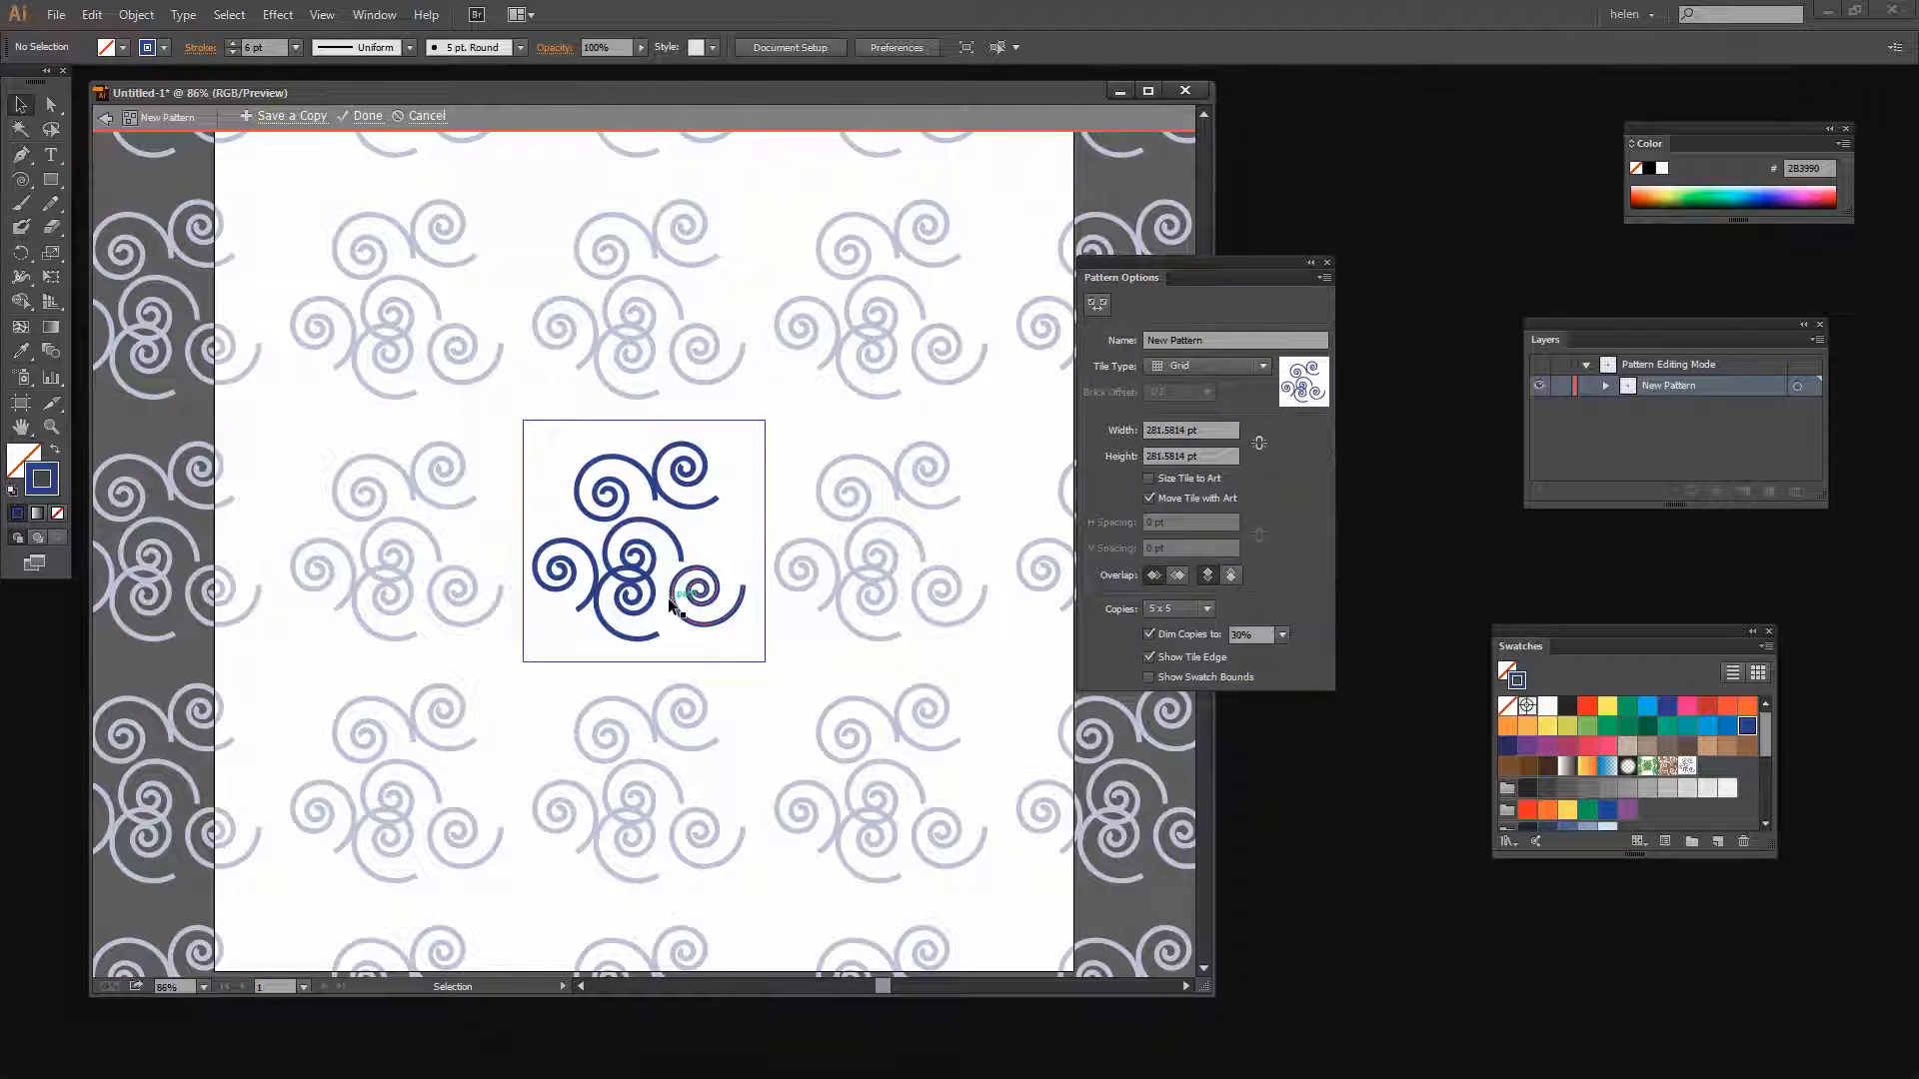
{"action": "left_click_drag", "start_coordinate": [680, 620], "coordinate": [716, 649]}
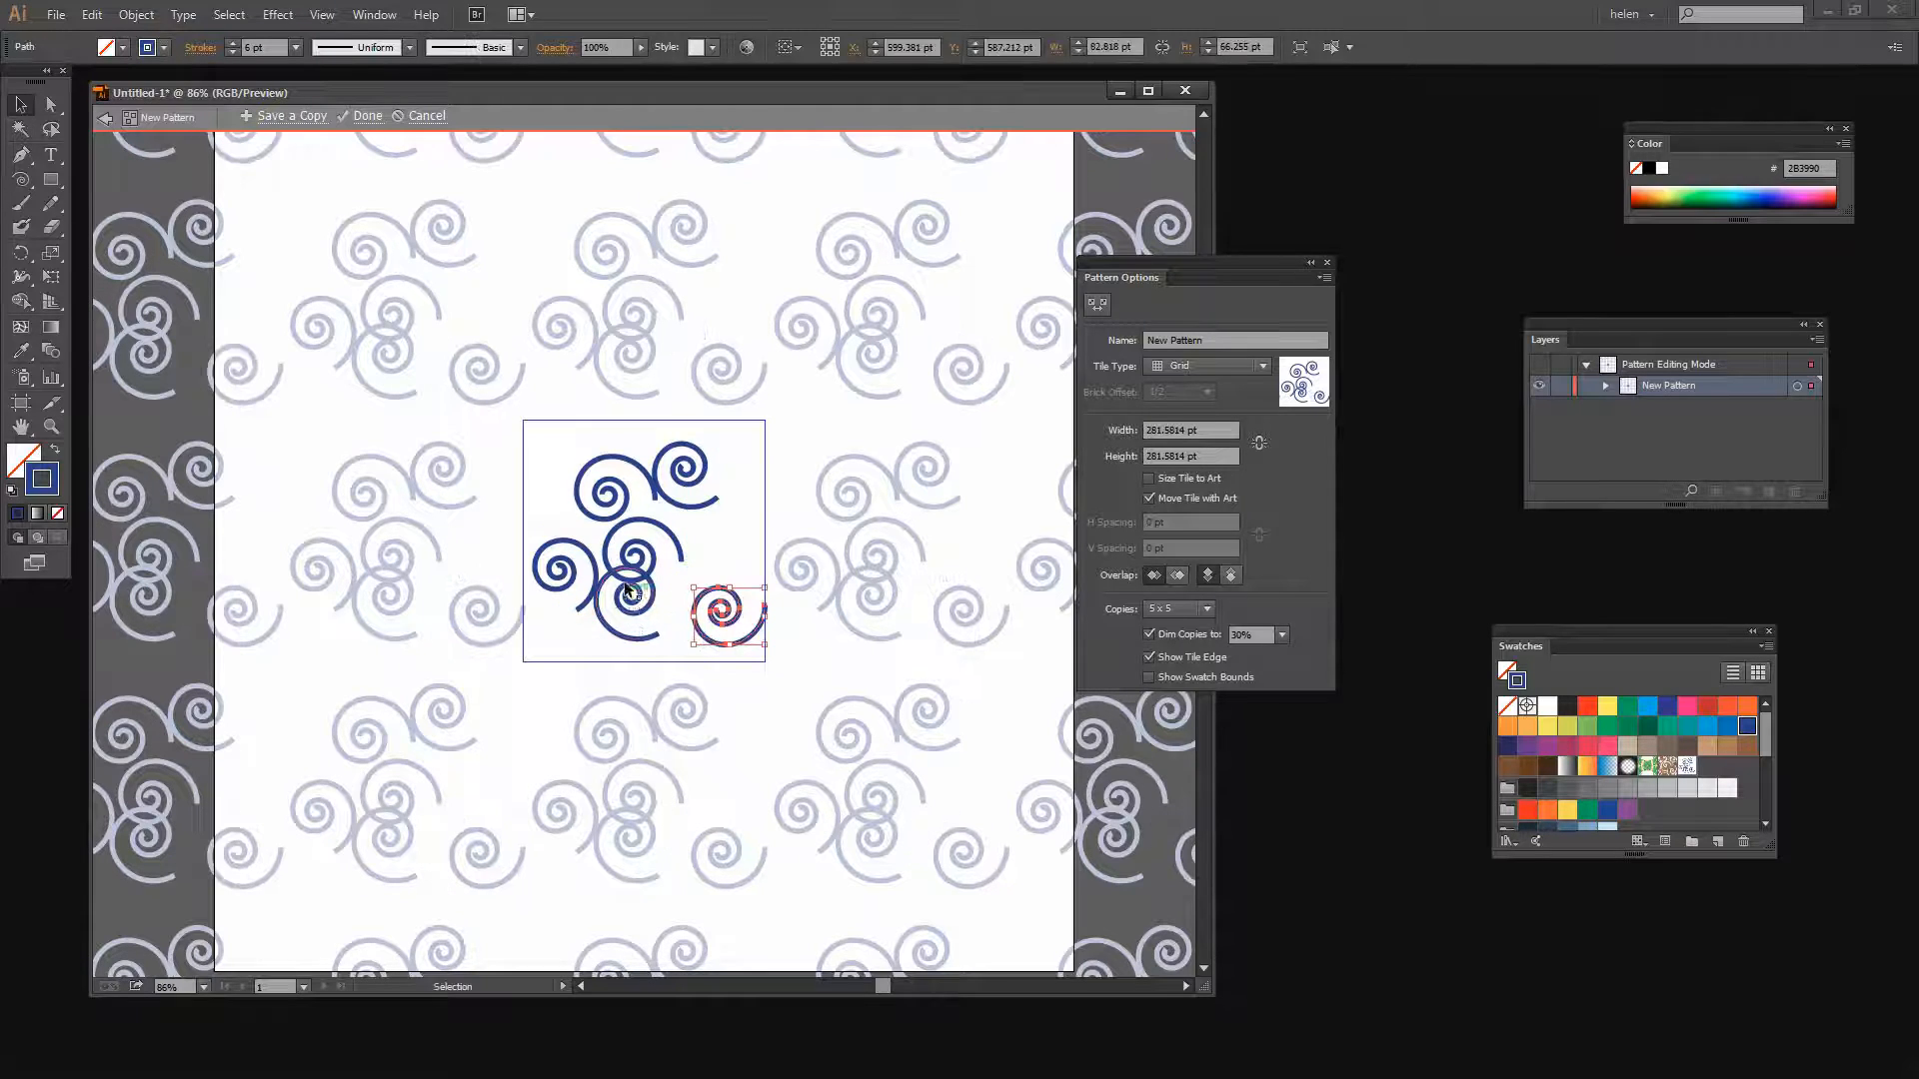
{"action": "left_click_drag", "start_coordinate": [604, 495], "coordinate": [547, 461]}
{"action": "left_click_drag", "start_coordinate": [552, 572], "coordinate": [573, 540]}
Select the top spiral and scale it down to about 54 pt wide
{"action": "left_click", "coordinate": [693, 510]}
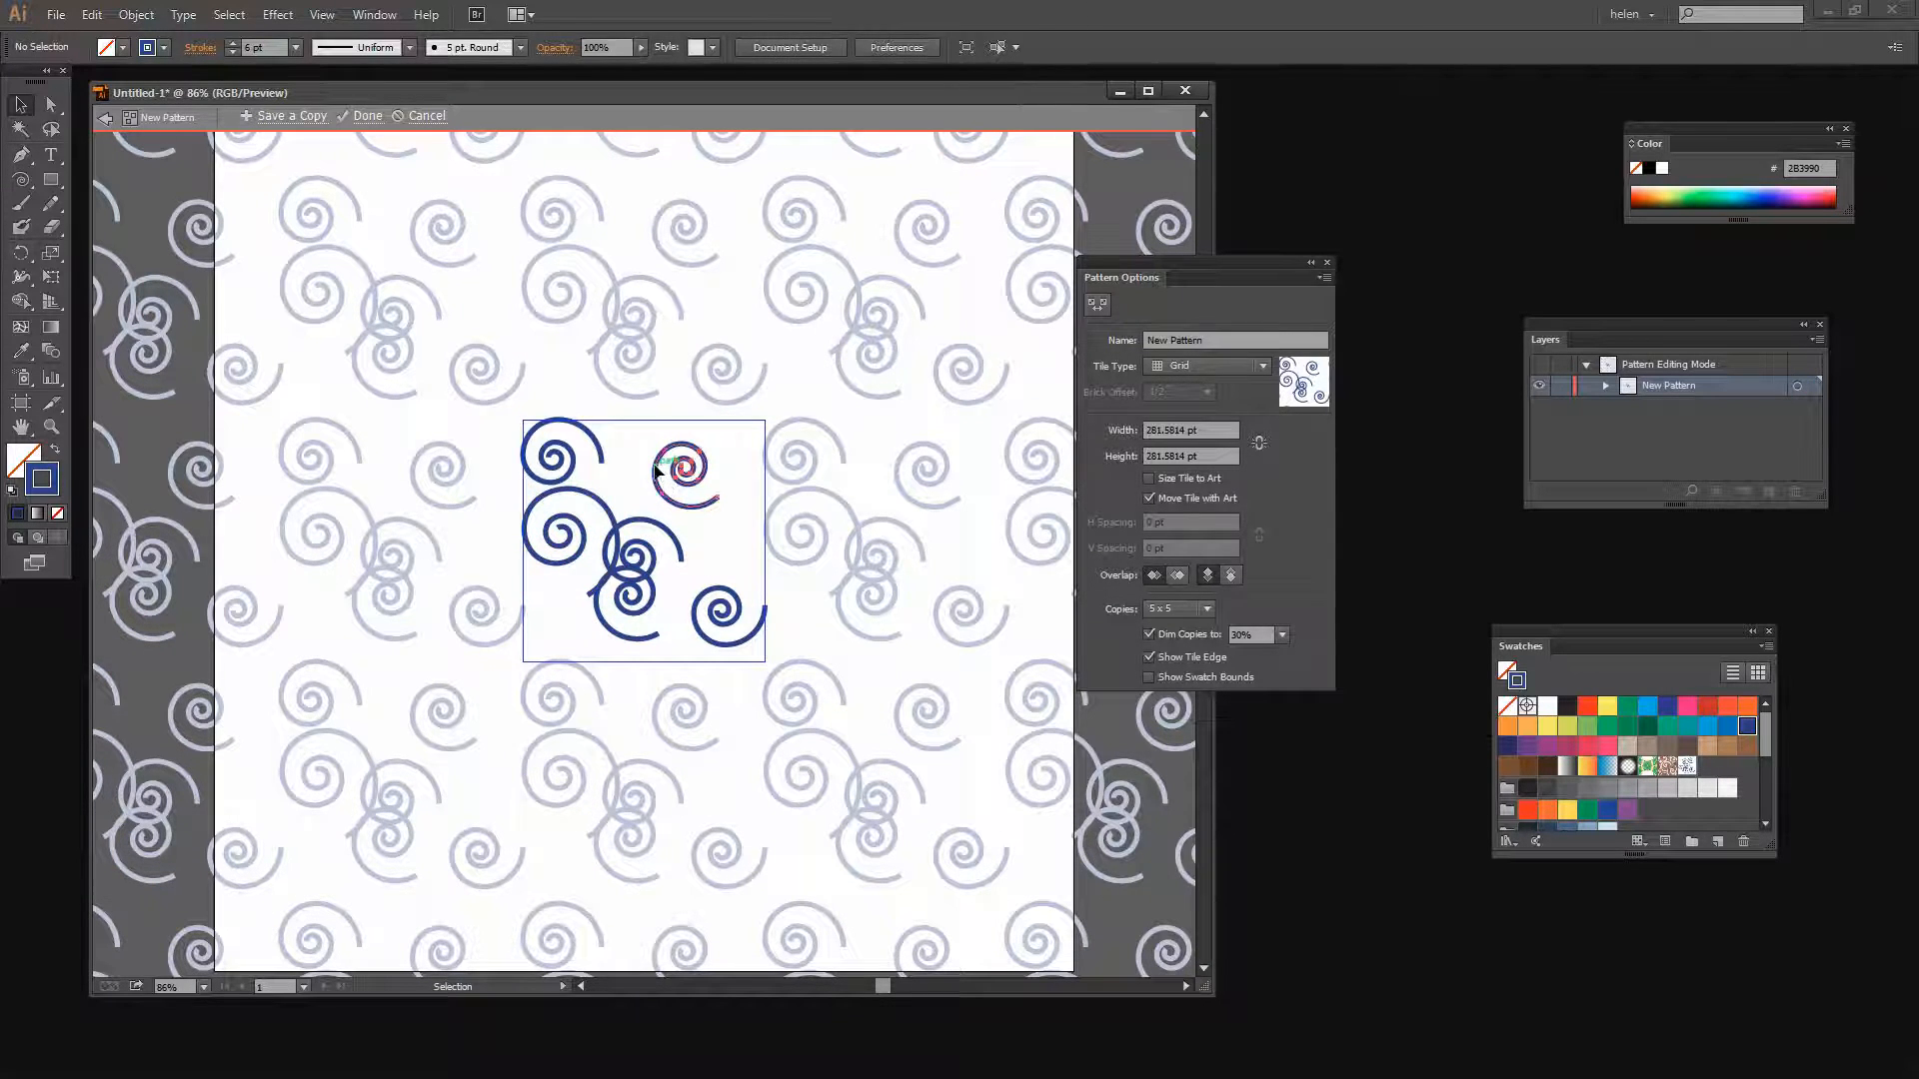
{"action": "left_click", "coordinate": [654, 470]}
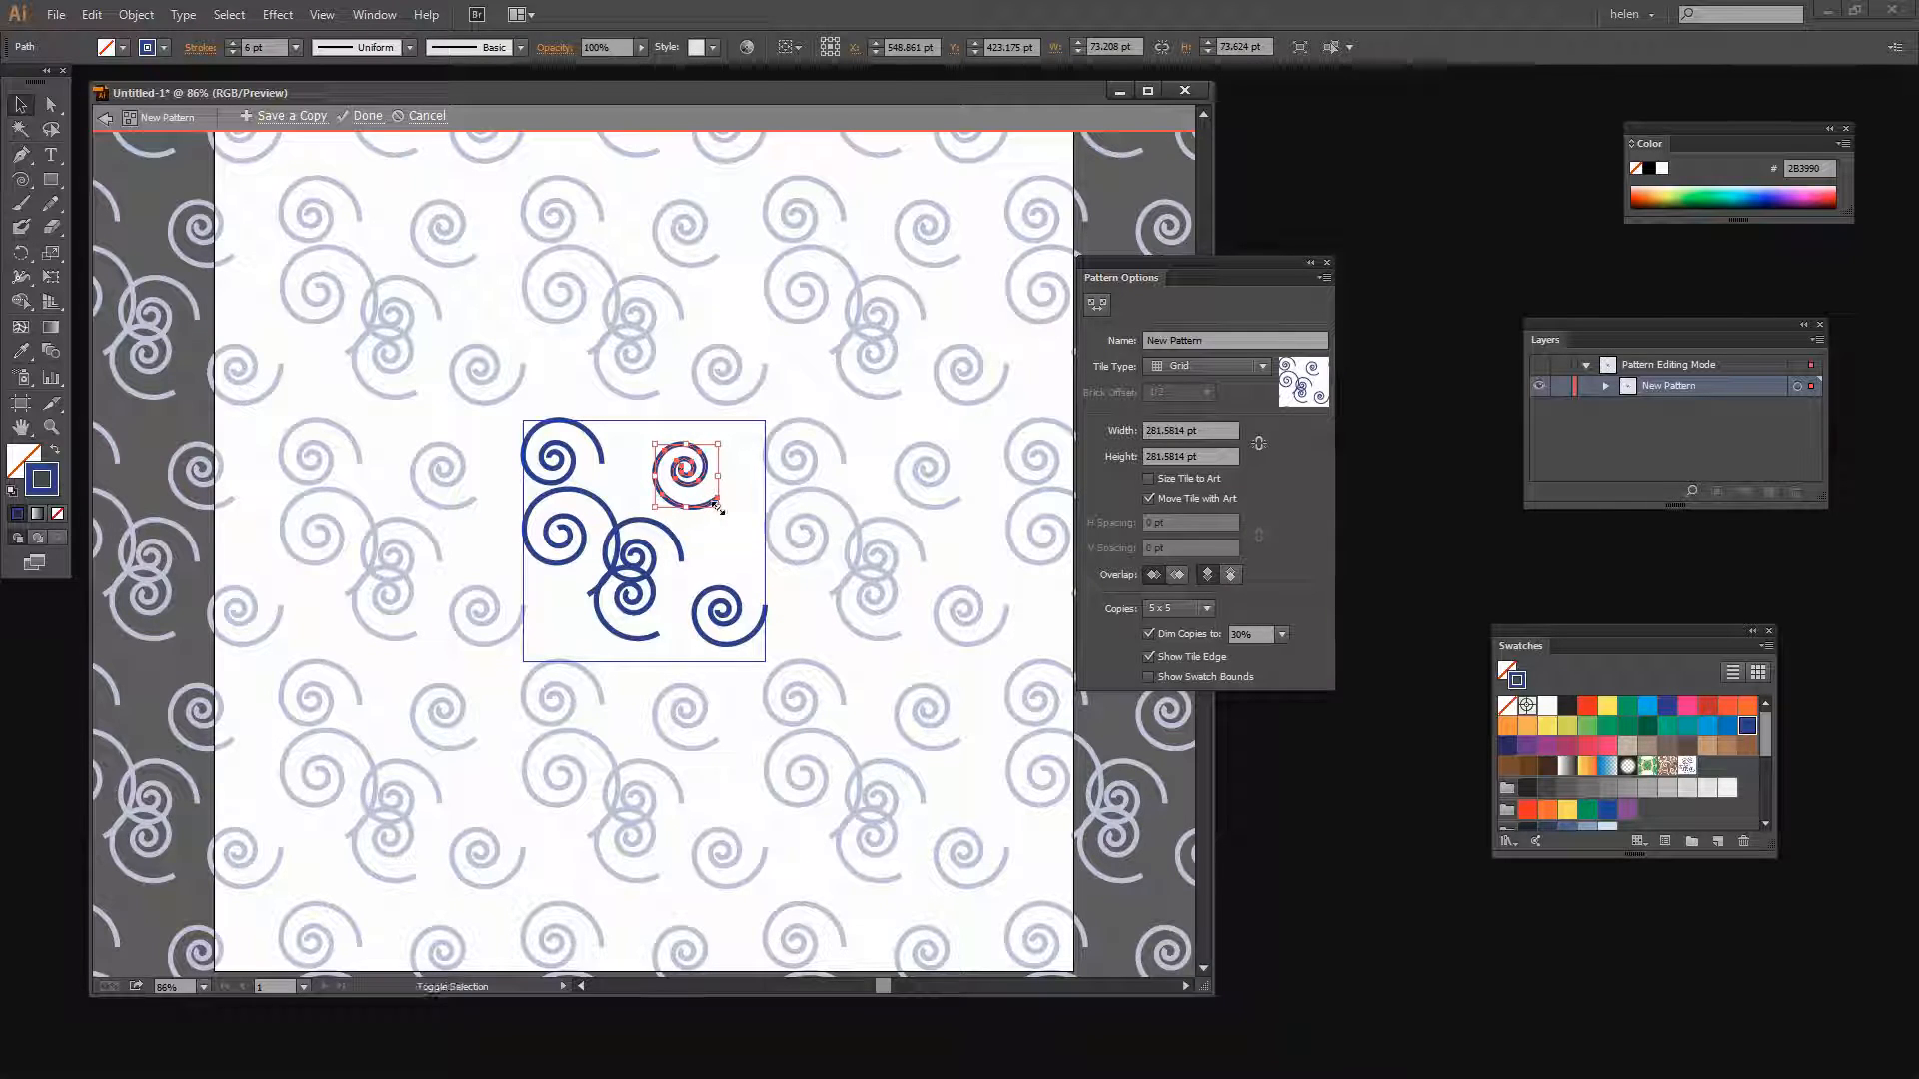
{"action": "left_click_drag", "start_coordinate": [716, 507], "coordinate": [633, 452]}
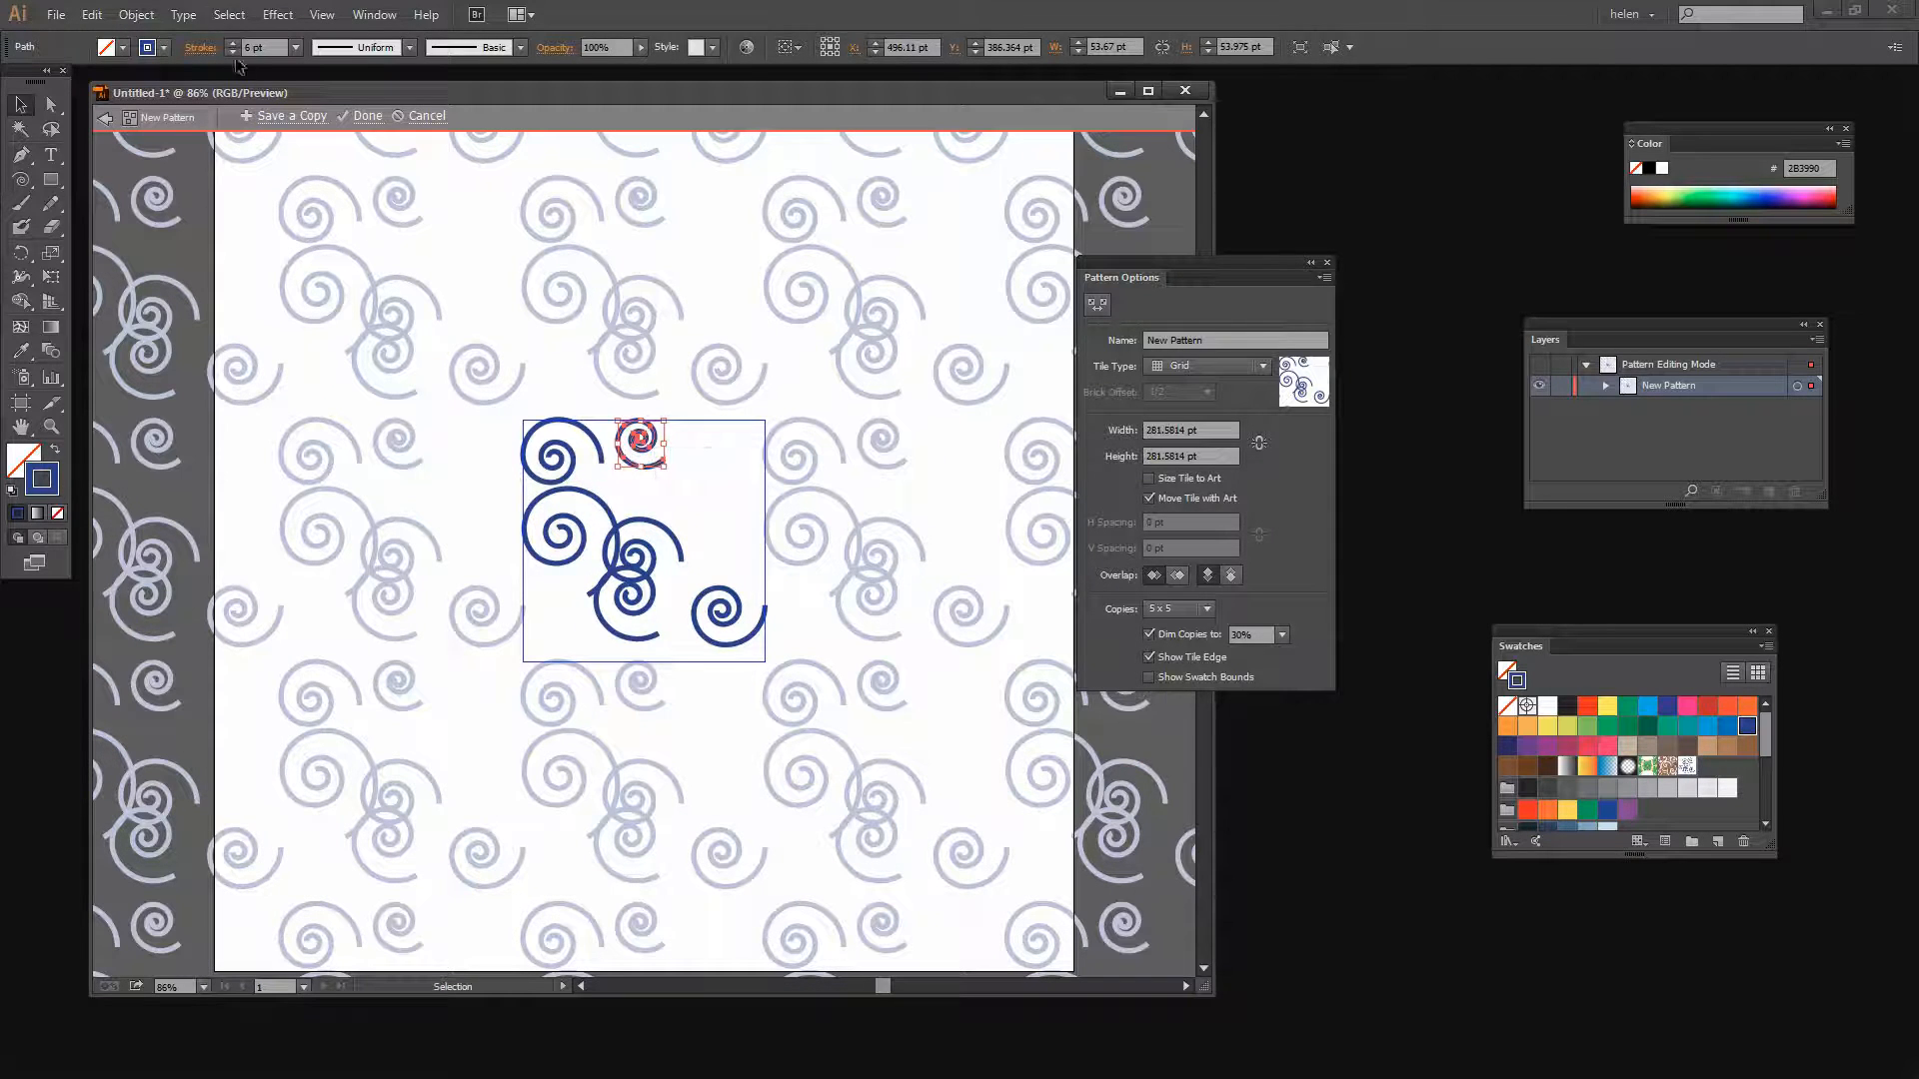
Move a small spiral up into the middle of the tile
{"action": "left_click", "coordinate": [553, 515]}
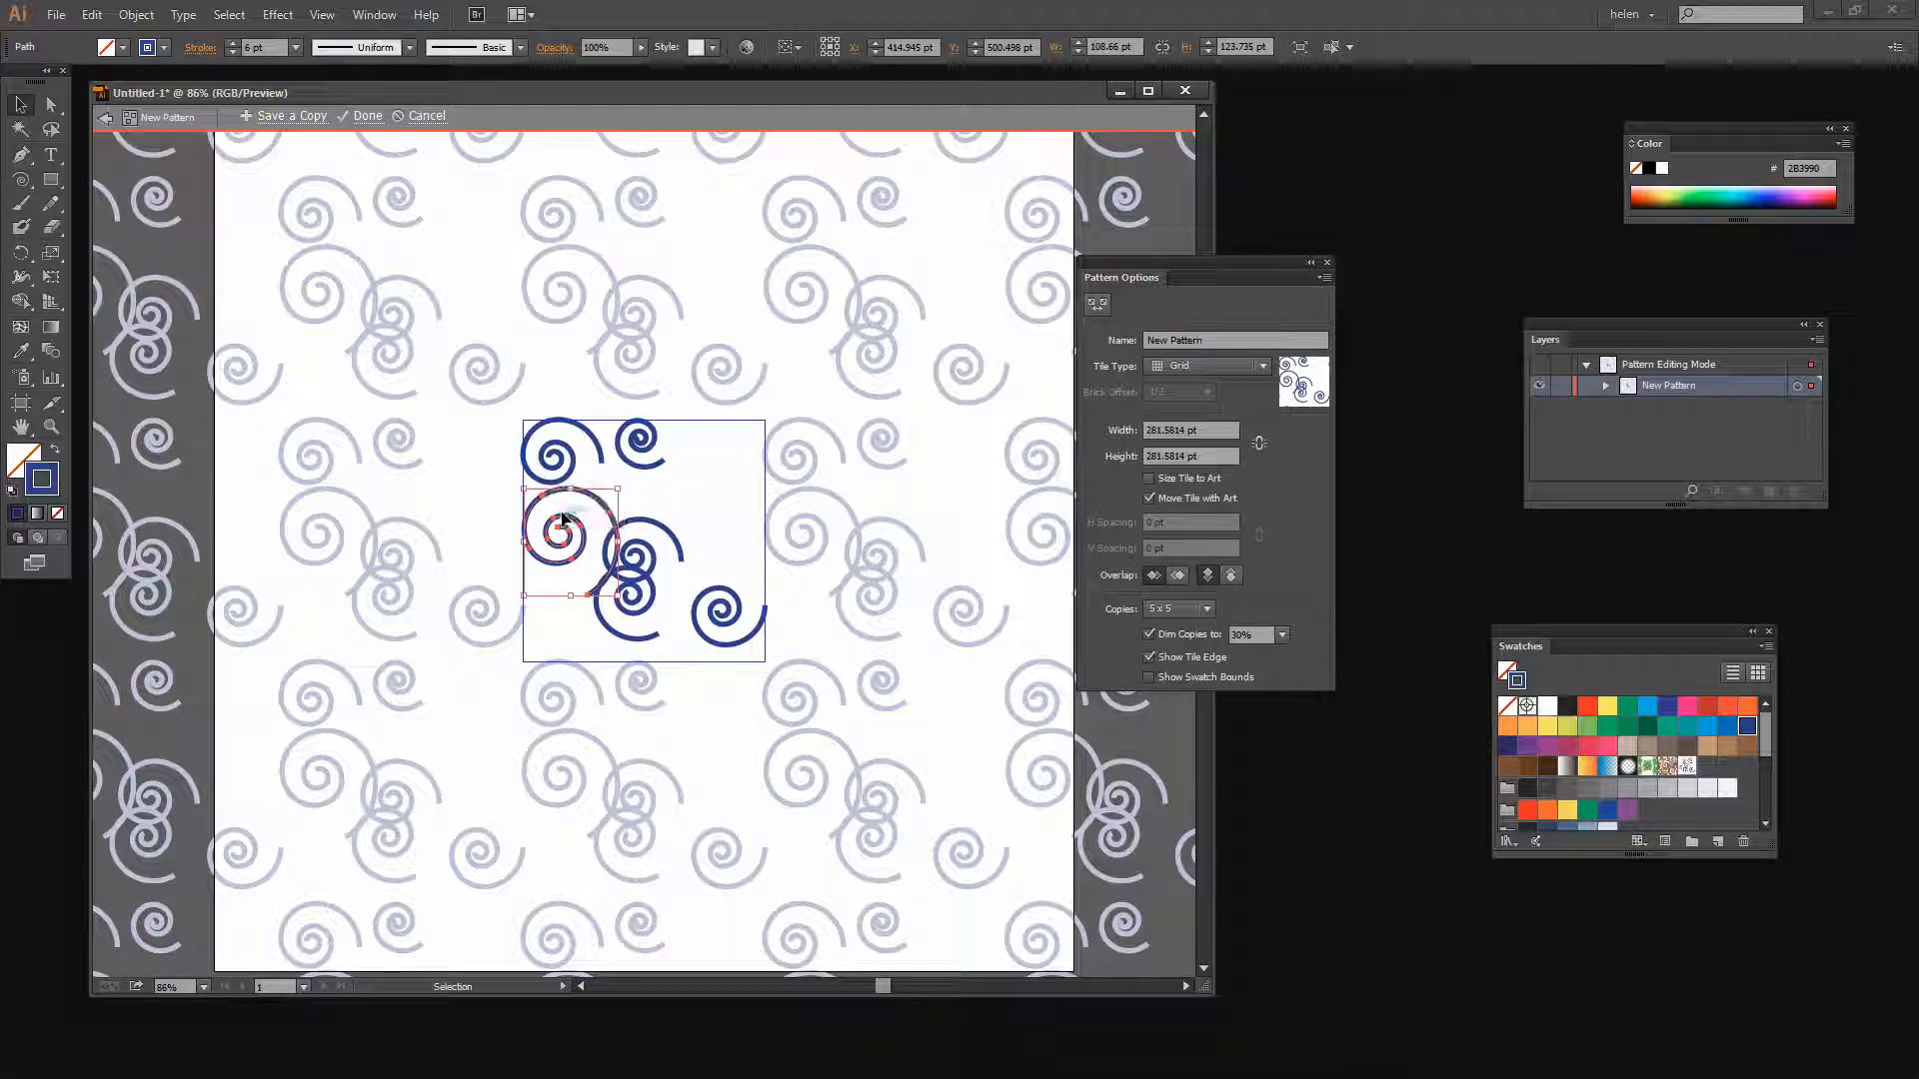
{"action": "left_click", "coordinate": [570, 484]}
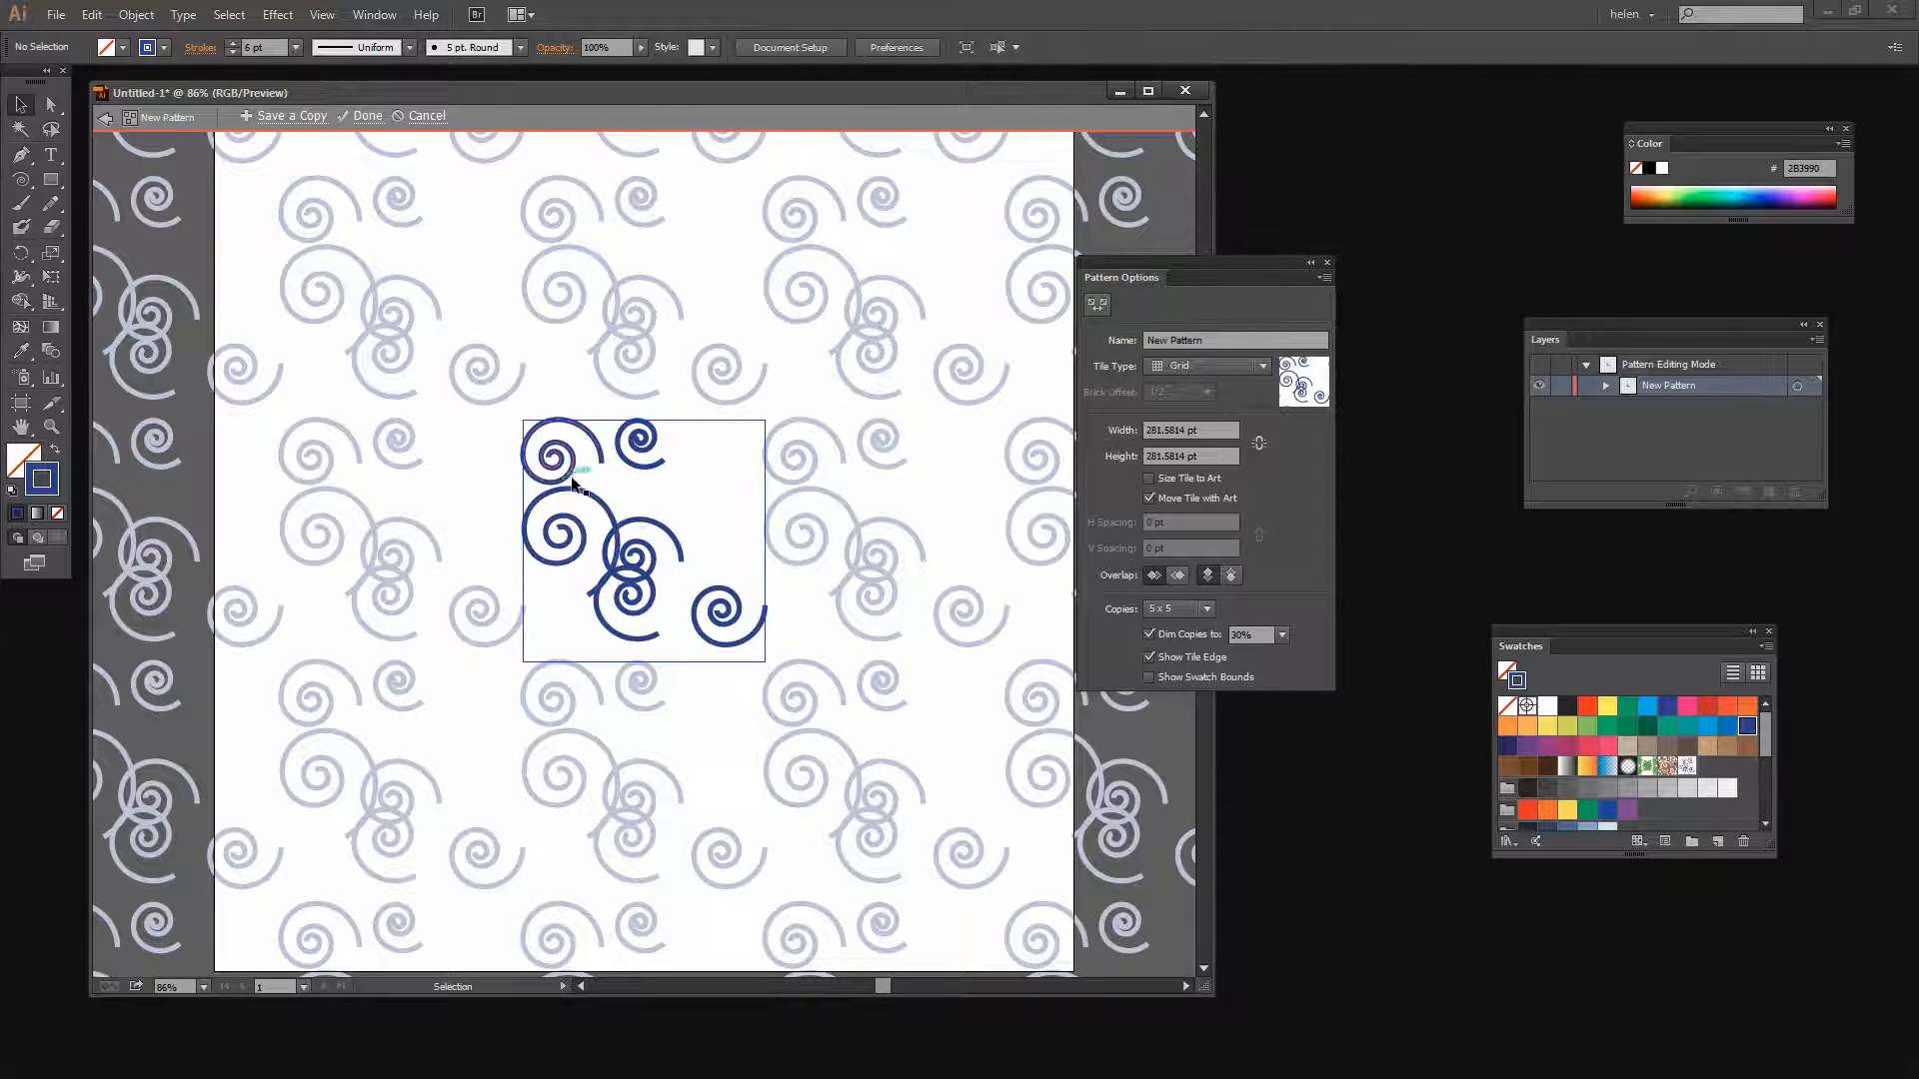
{"action": "left_click", "coordinate": [571, 482]}
{"action": "left_click", "coordinate": [644, 483]}
{"action": "left_click_drag", "start_coordinate": [647, 568], "coordinate": [643, 500]}
{"action": "left_click_drag", "start_coordinate": [641, 489], "coordinate": [641, 490]}
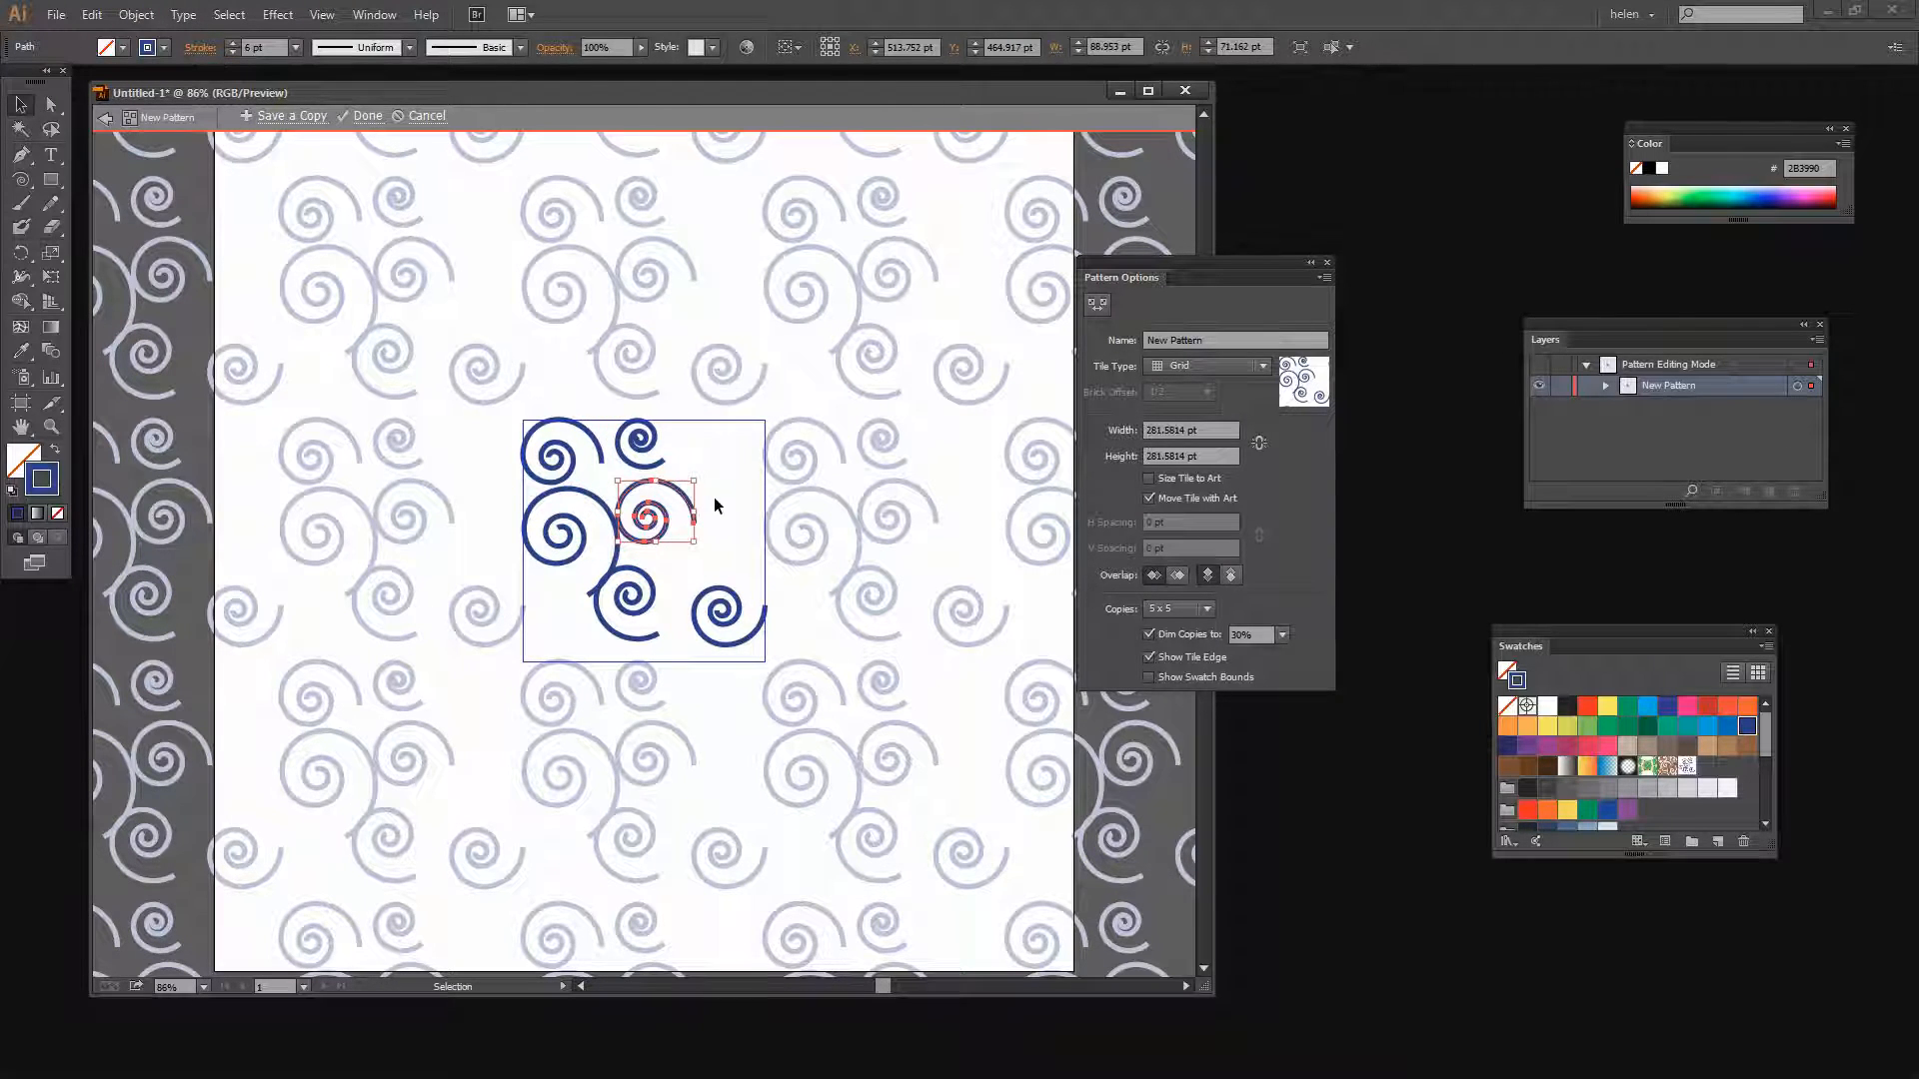
Rearrange the central spirals and move the small spiral into the tile's lower left corner
{"action": "left_click_drag", "start_coordinate": [694, 481], "coordinate": [703, 473]}
{"action": "mouse_move", "coordinate": [649, 584]}
{"action": "left_mouse_down"}
{"action": "mouse_move", "coordinate": [676, 575]}
{"action": "mouse_move", "coordinate": [663, 558]}
{"action": "left_mouse_up"}
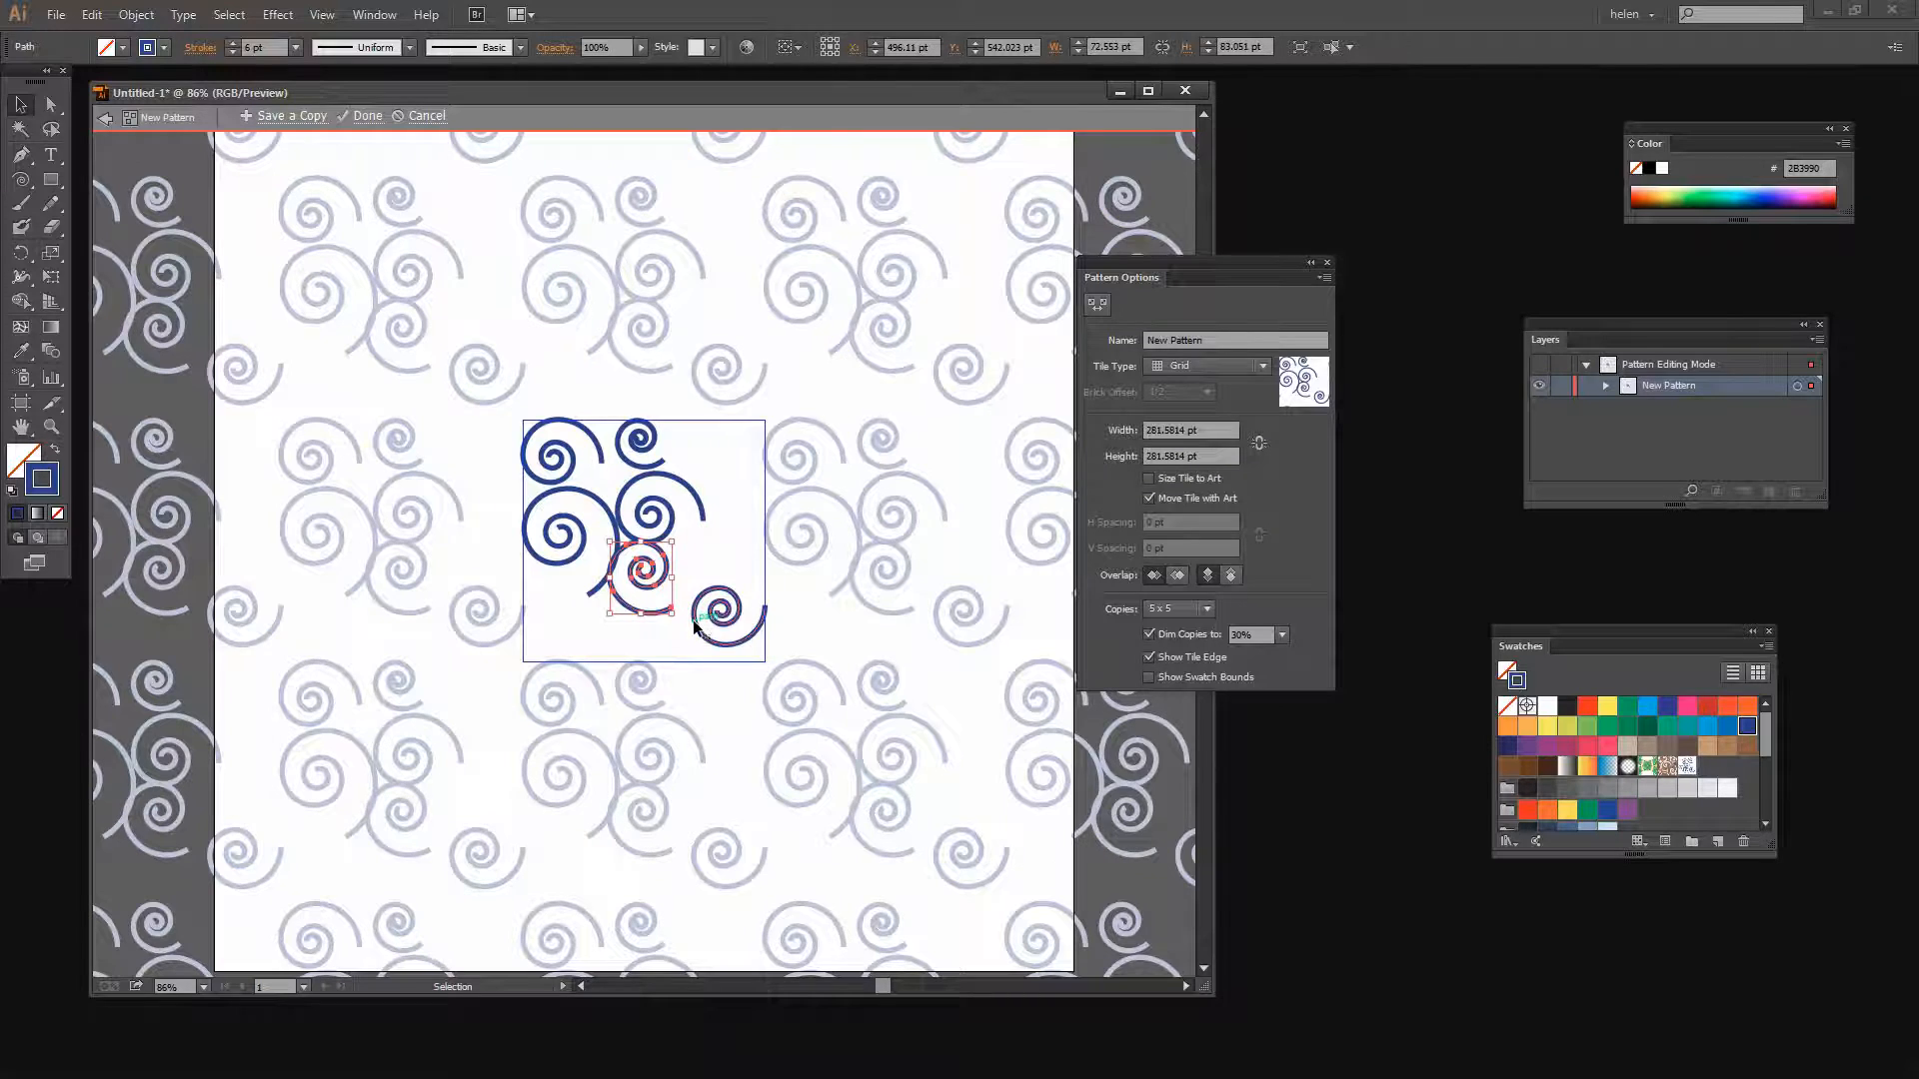
{"action": "left_click_drag", "start_coordinate": [696, 620], "coordinate": [704, 596]}
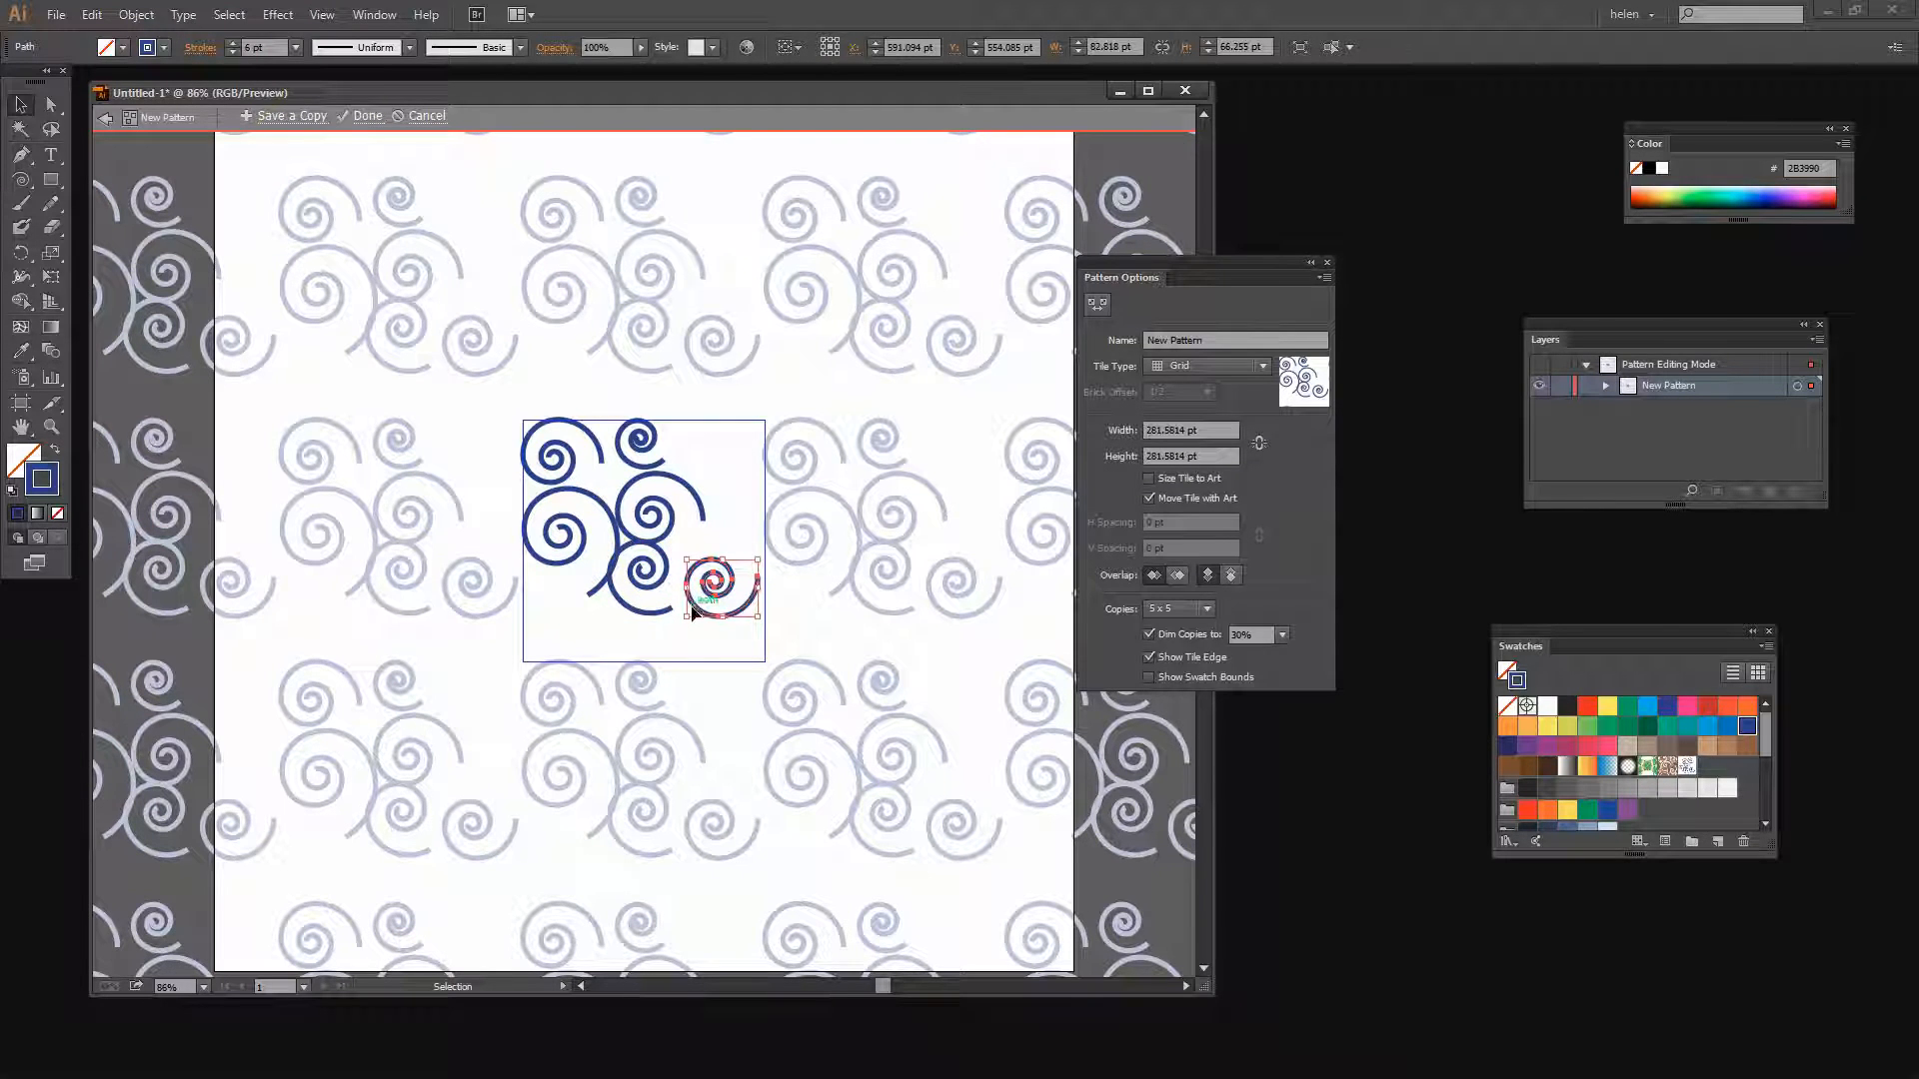
{"action": "left_click_drag", "start_coordinate": [697, 615], "coordinate": [582, 655]}
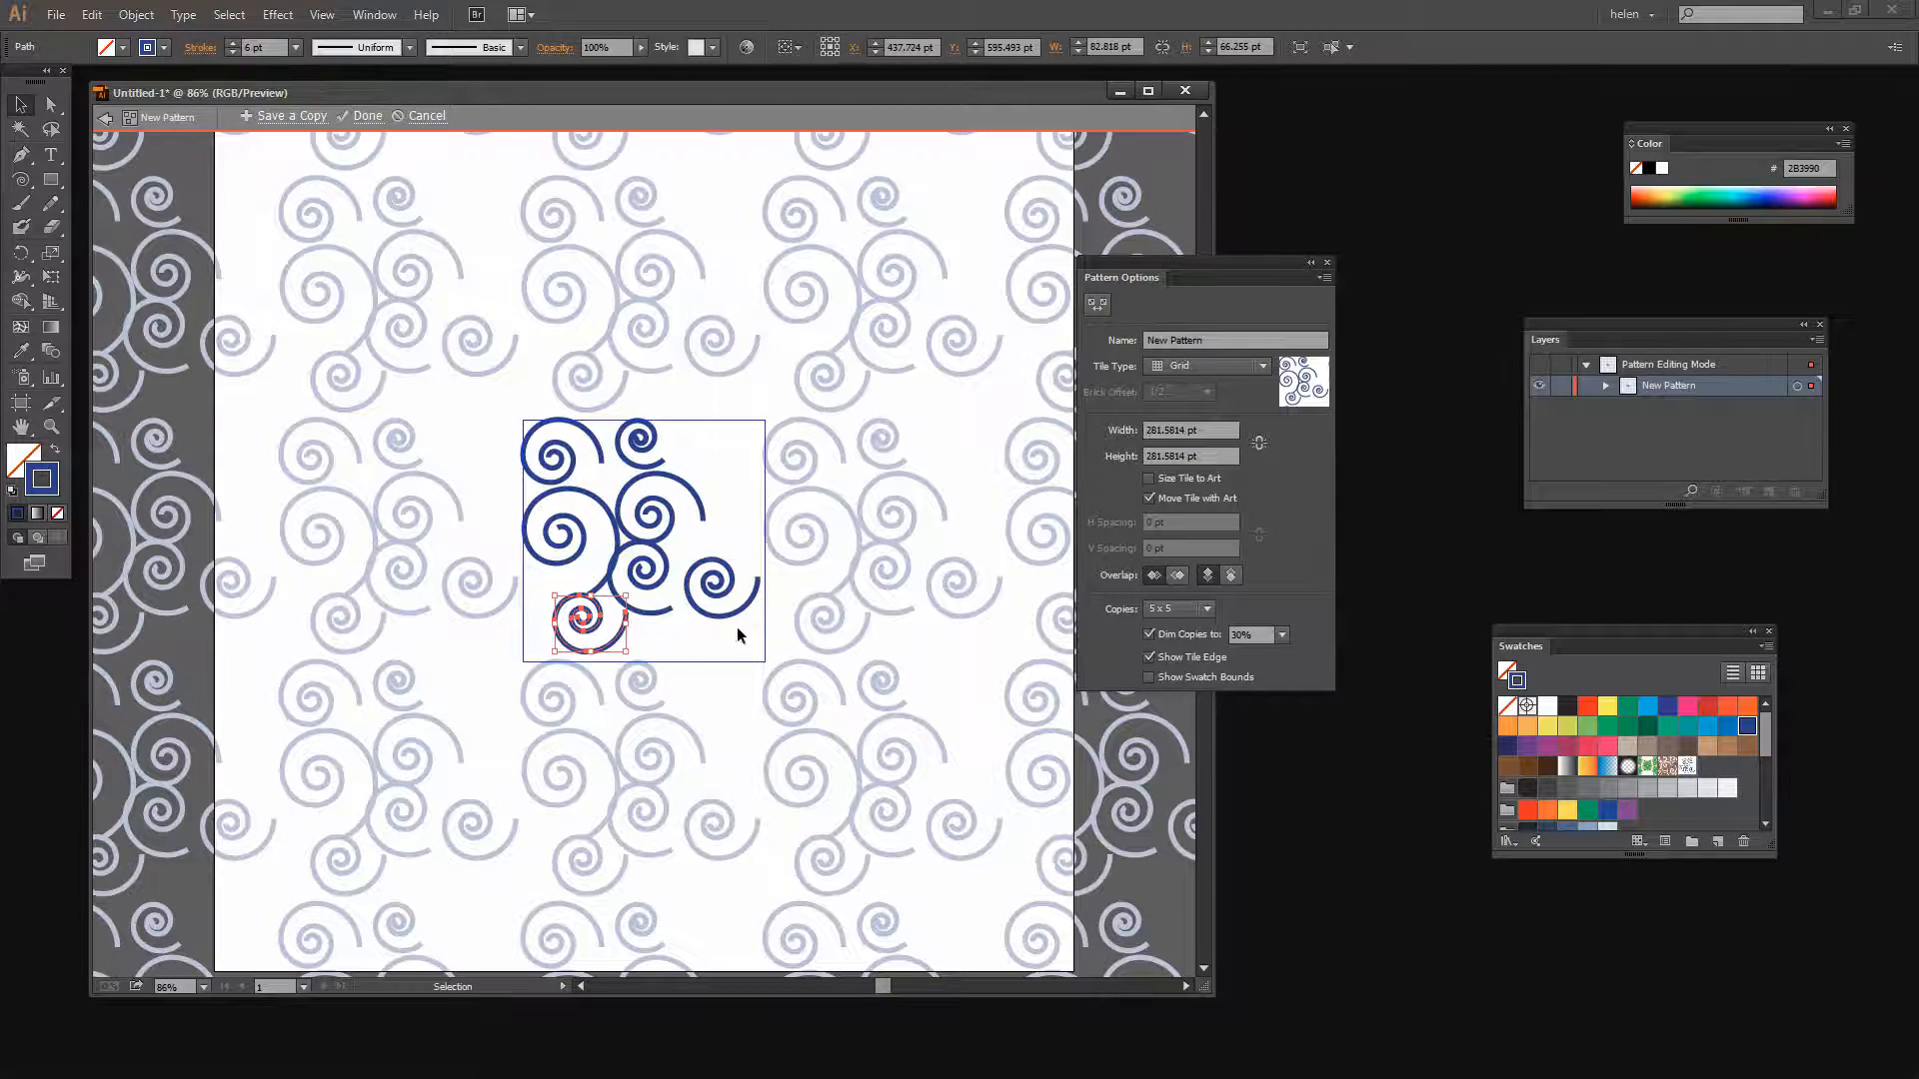
Move the right-hand spiral upward and nudge the small central spiral slightly right
{"action": "left_click", "coordinate": [751, 612]}
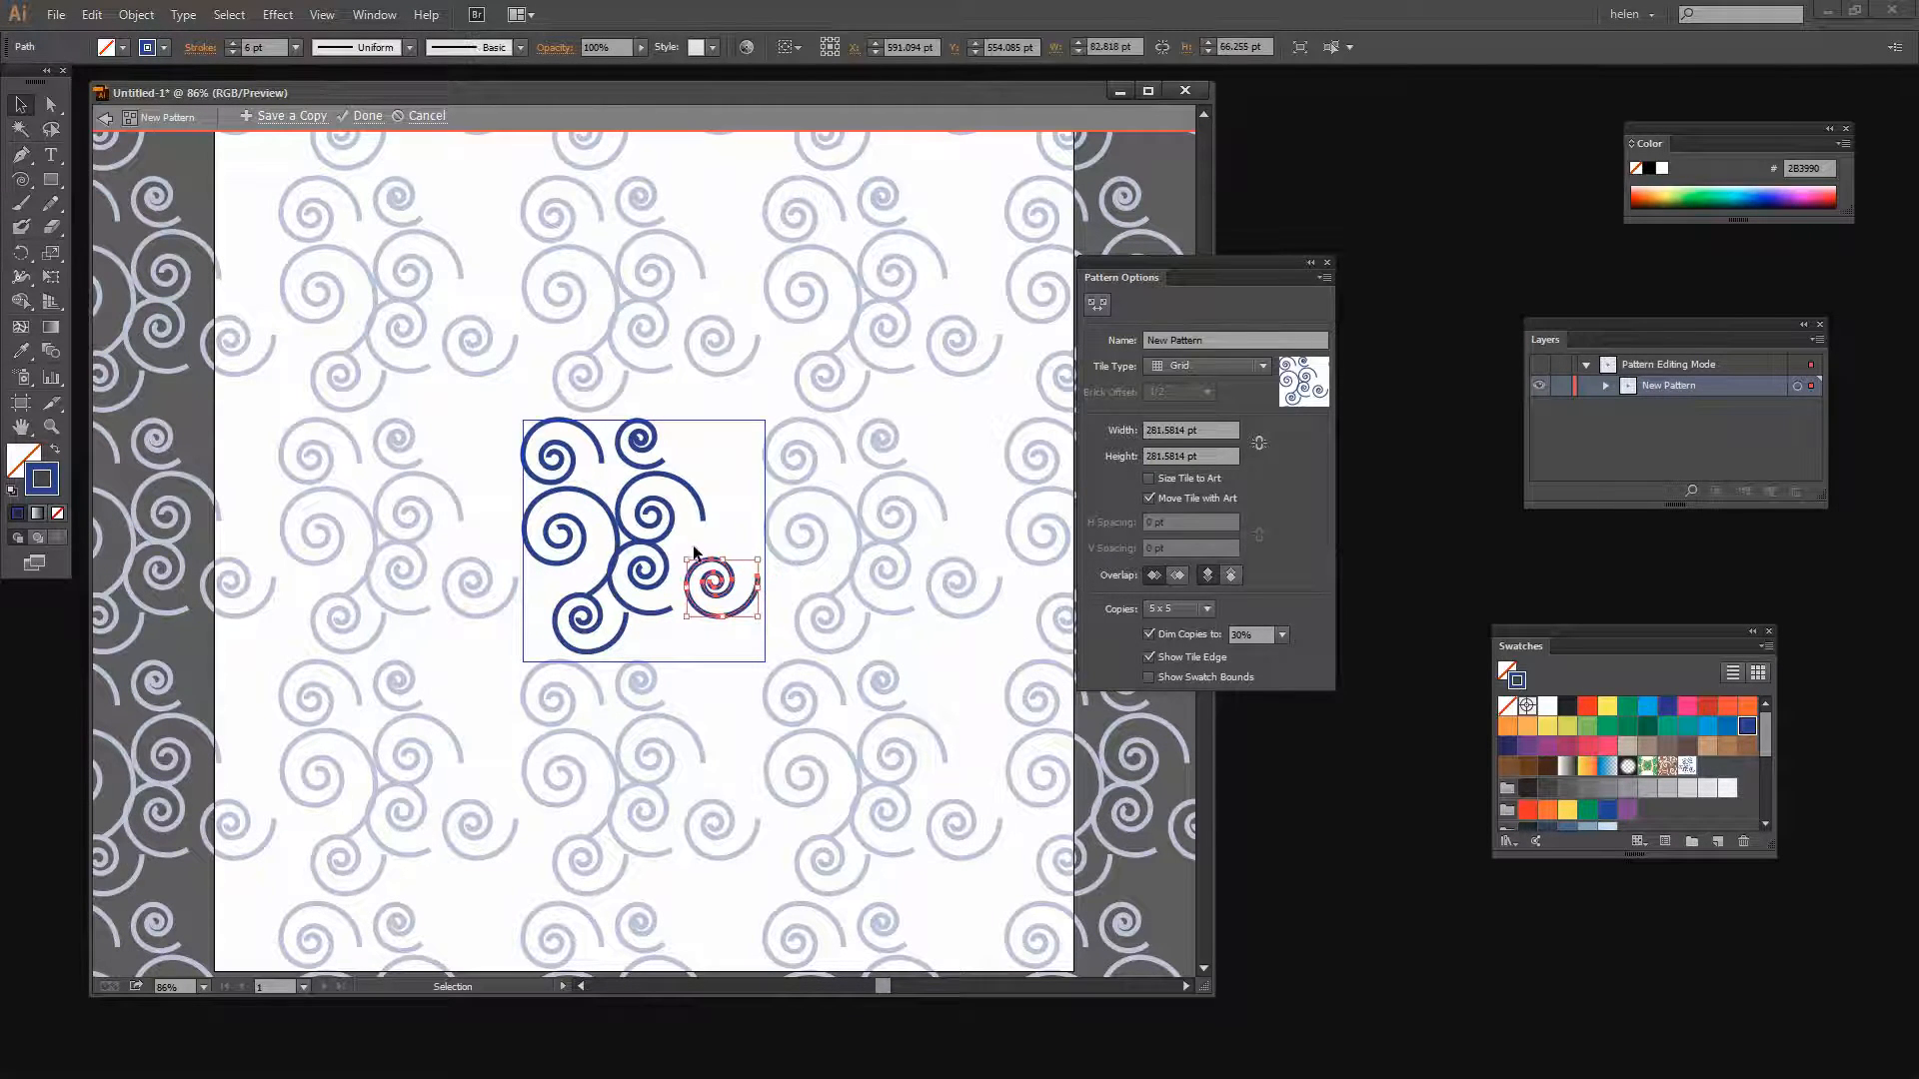
{"action": "mouse_move", "coordinate": [688, 551]}
{"action": "left_mouse_down"}
{"action": "mouse_move", "coordinate": [710, 543]}
{"action": "mouse_move", "coordinate": [724, 581]}
{"action": "mouse_move", "coordinate": [724, 542]}
{"action": "left_mouse_up"}
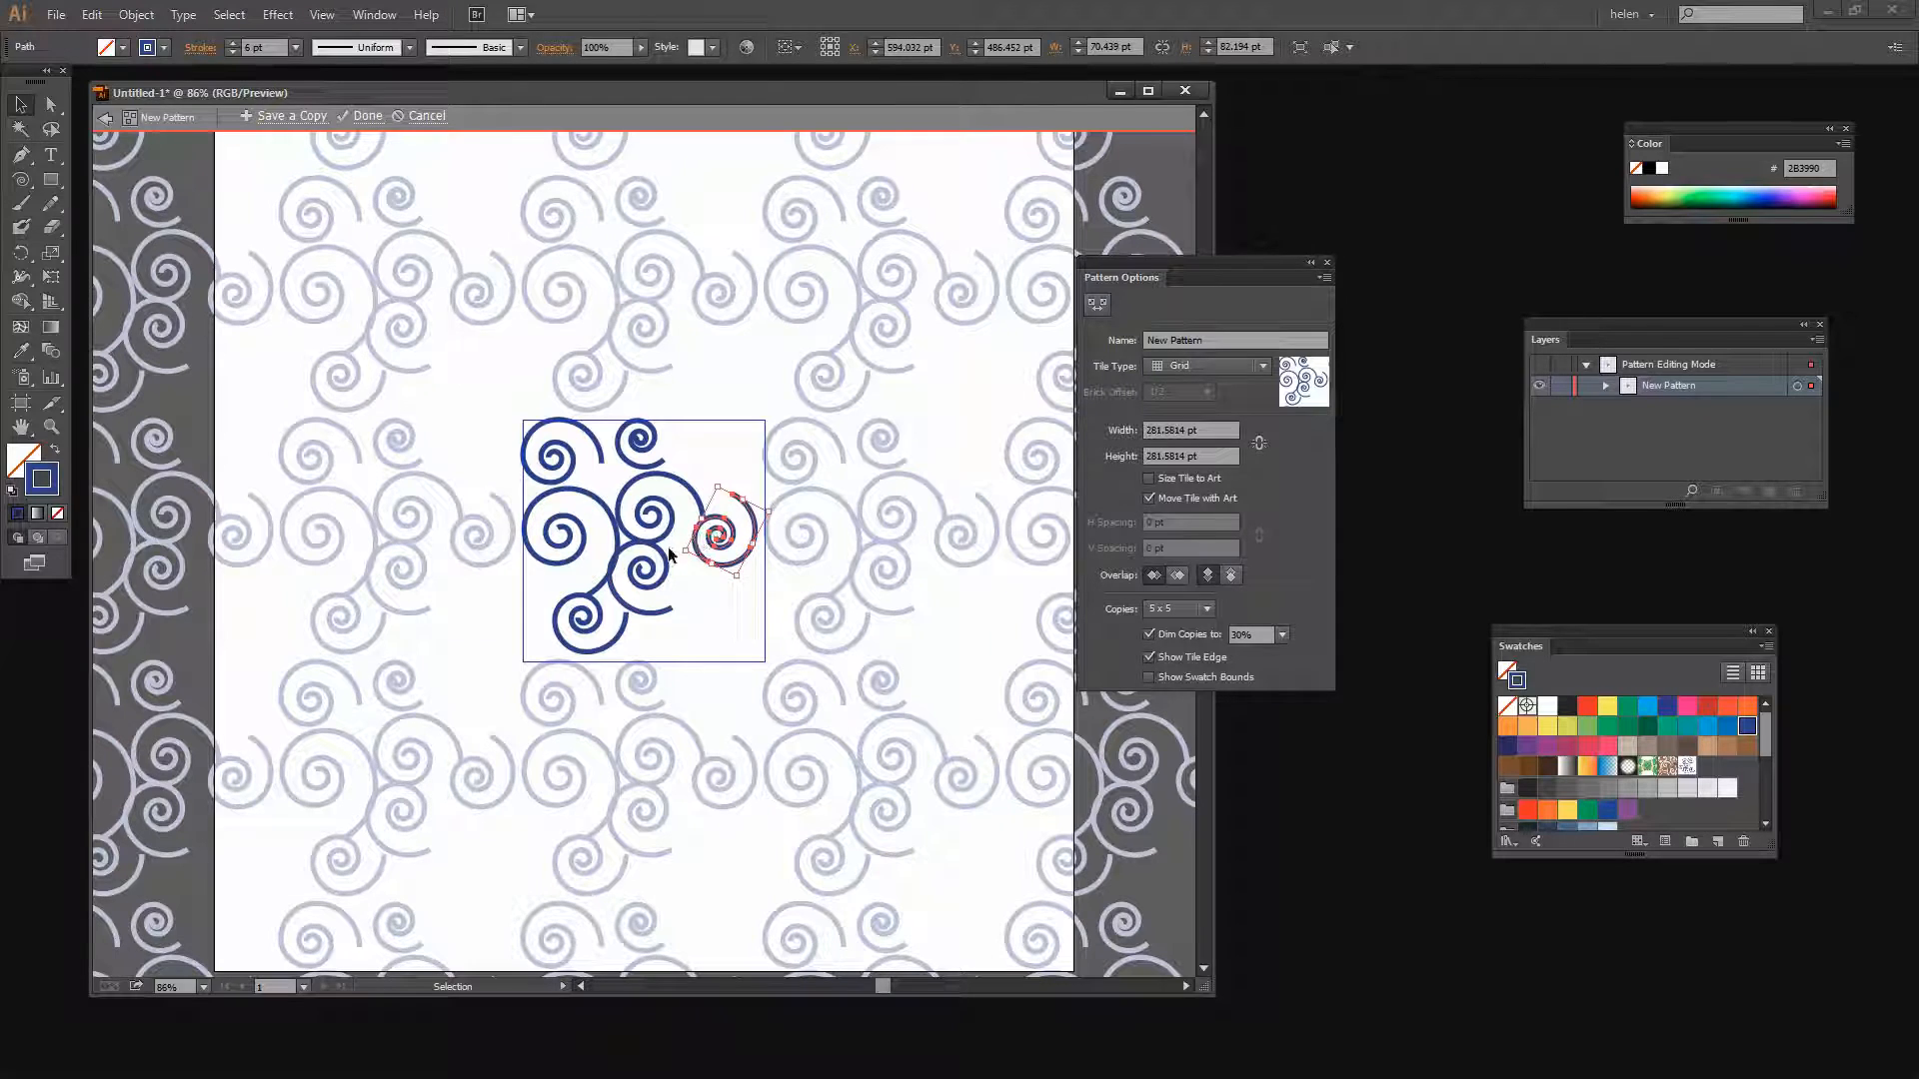
{"action": "left_click_drag", "start_coordinate": [616, 590], "coordinate": [620, 590]}
{"action": "key", "text": "Right"}
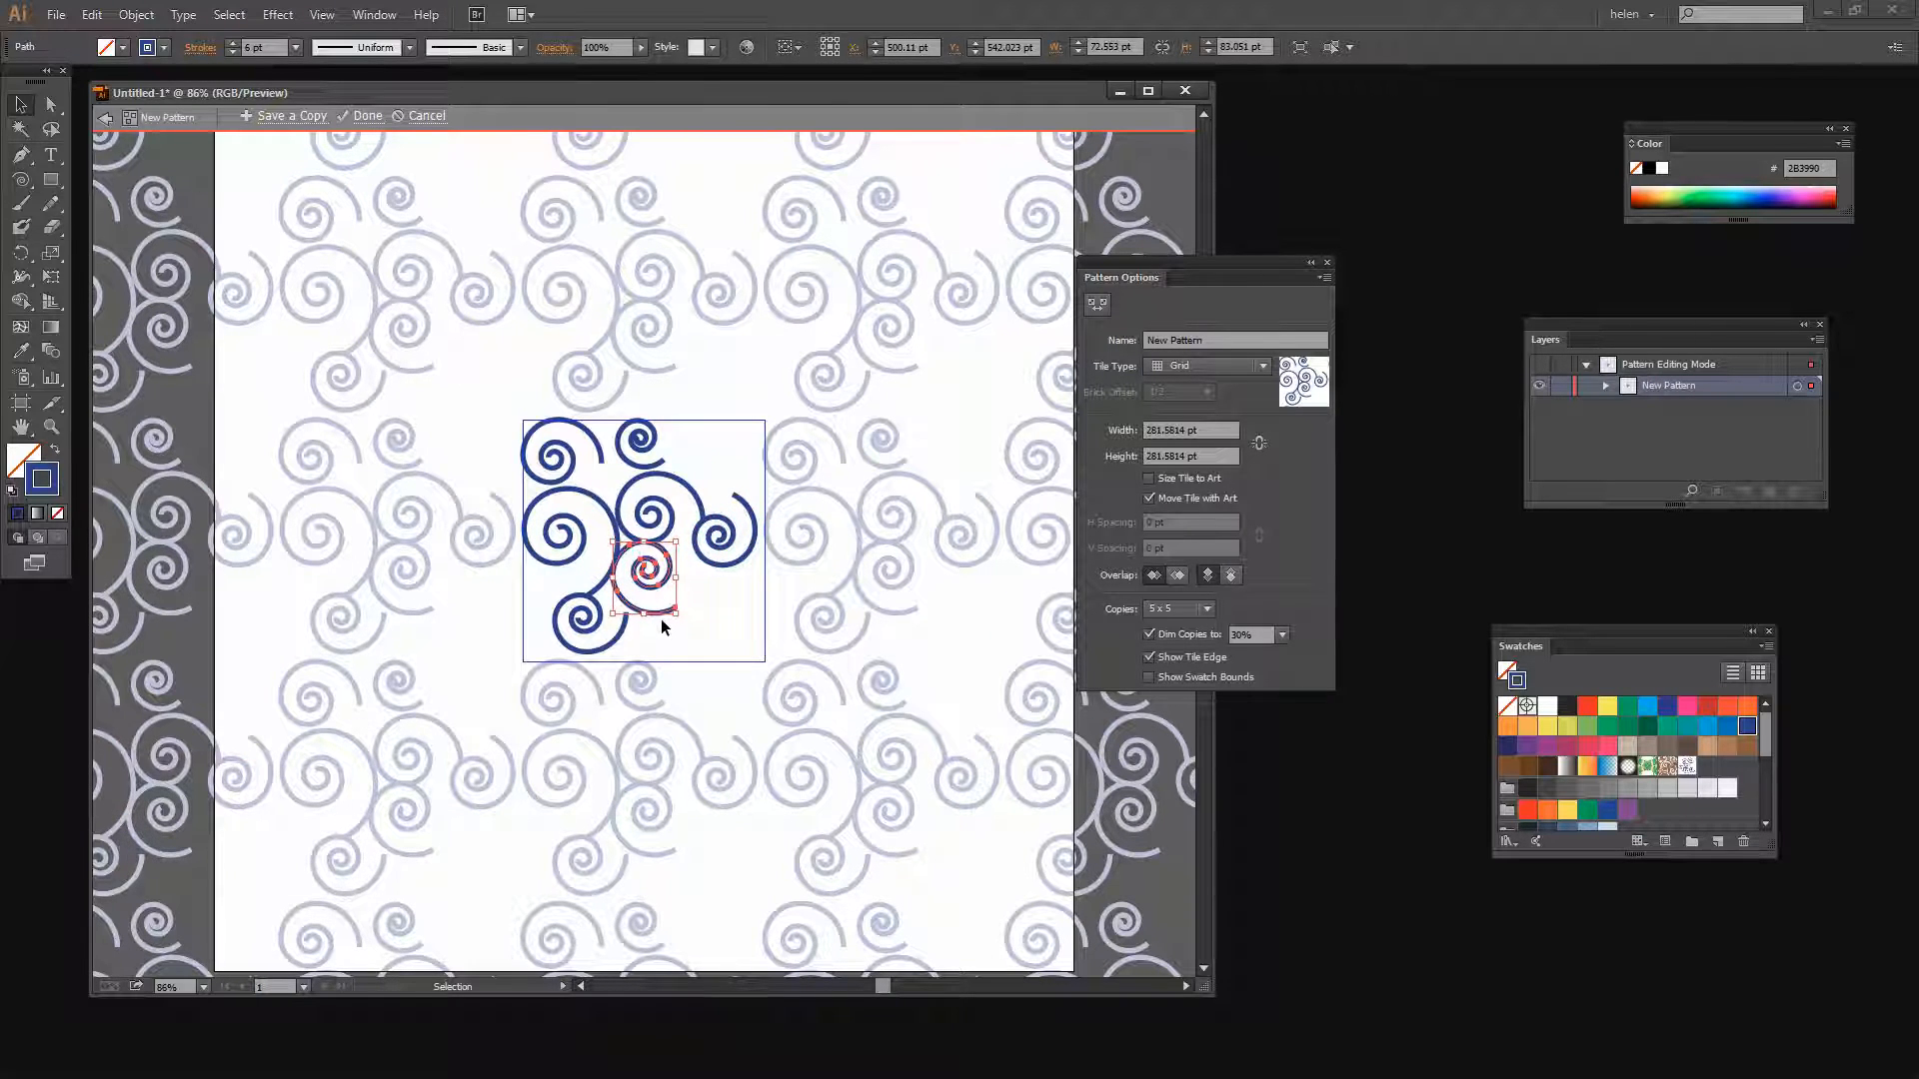
Move the small central spiral into the lower right corner and enlarge it slightly
{"action": "left_click_drag", "start_coordinate": [625, 602], "coordinate": [696, 641]}
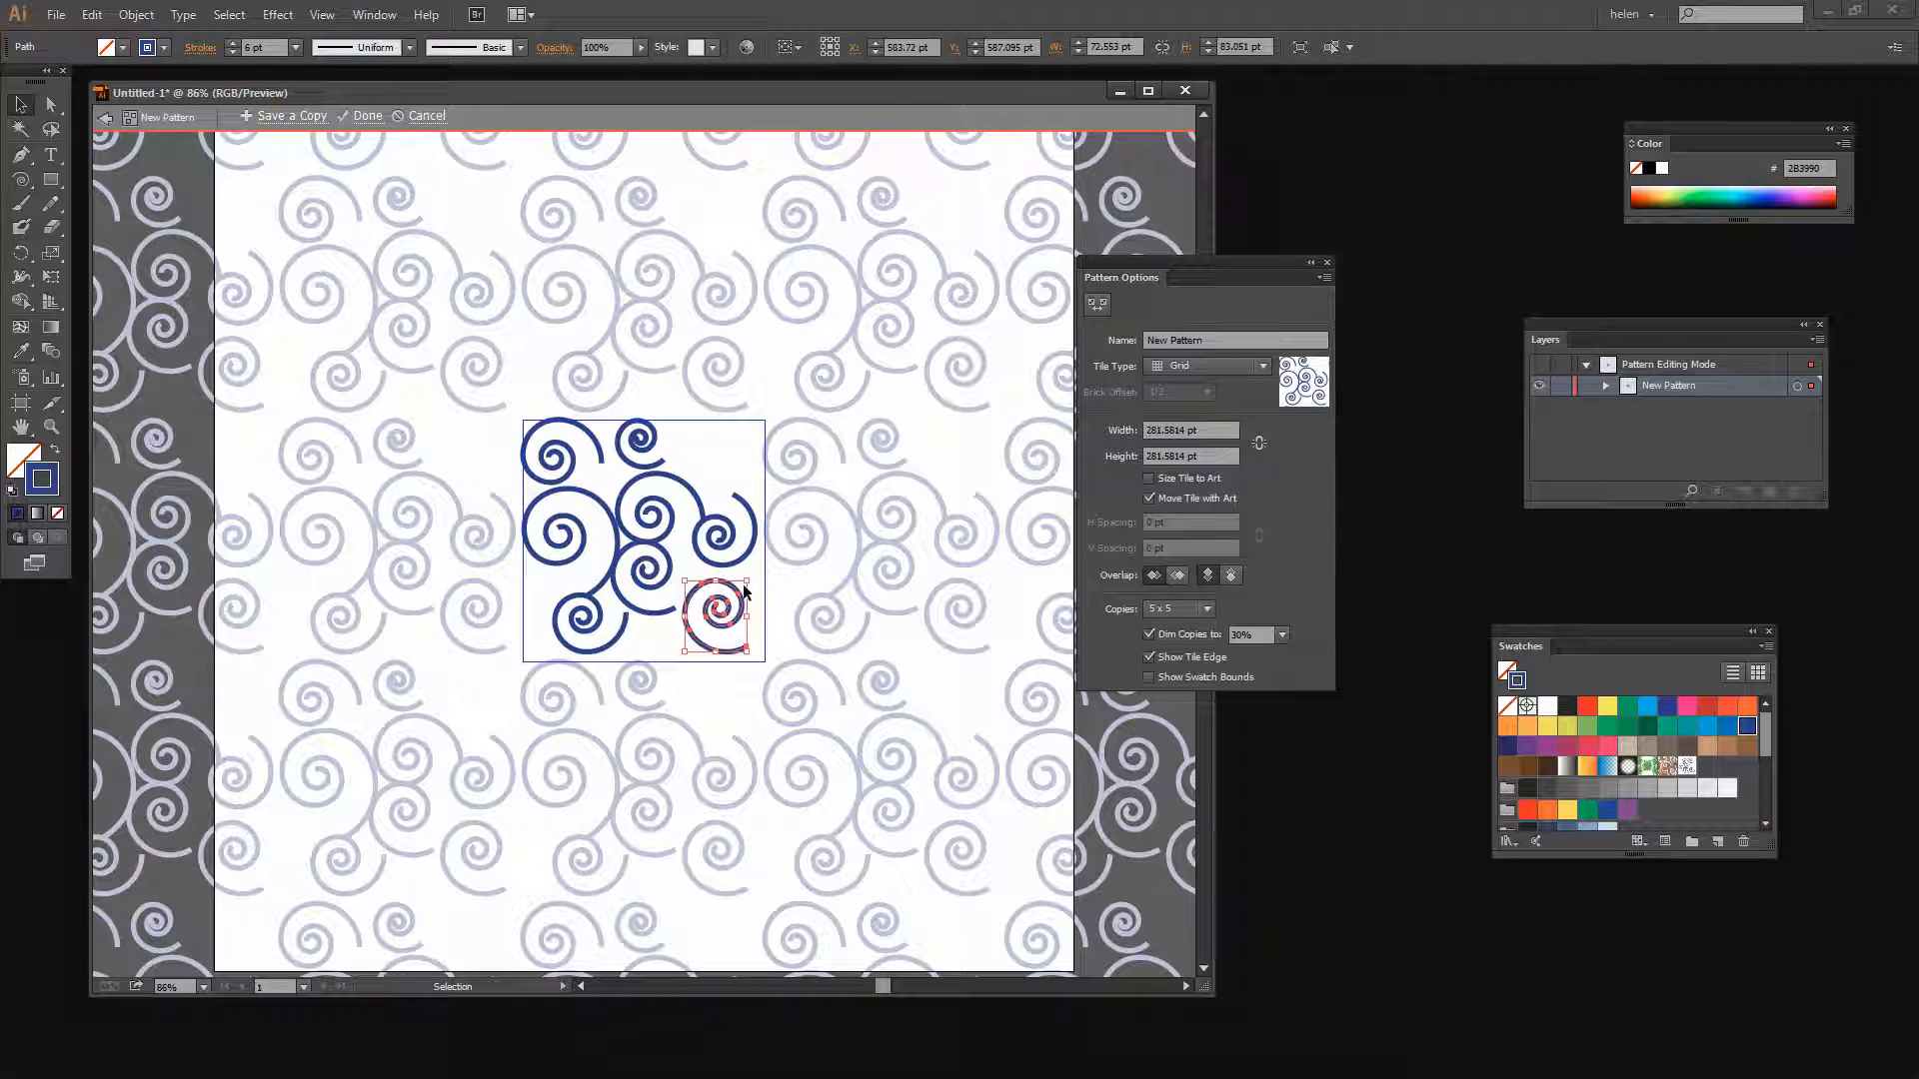
{"action": "left_click_drag", "start_coordinate": [747, 580], "coordinate": [755, 572]}
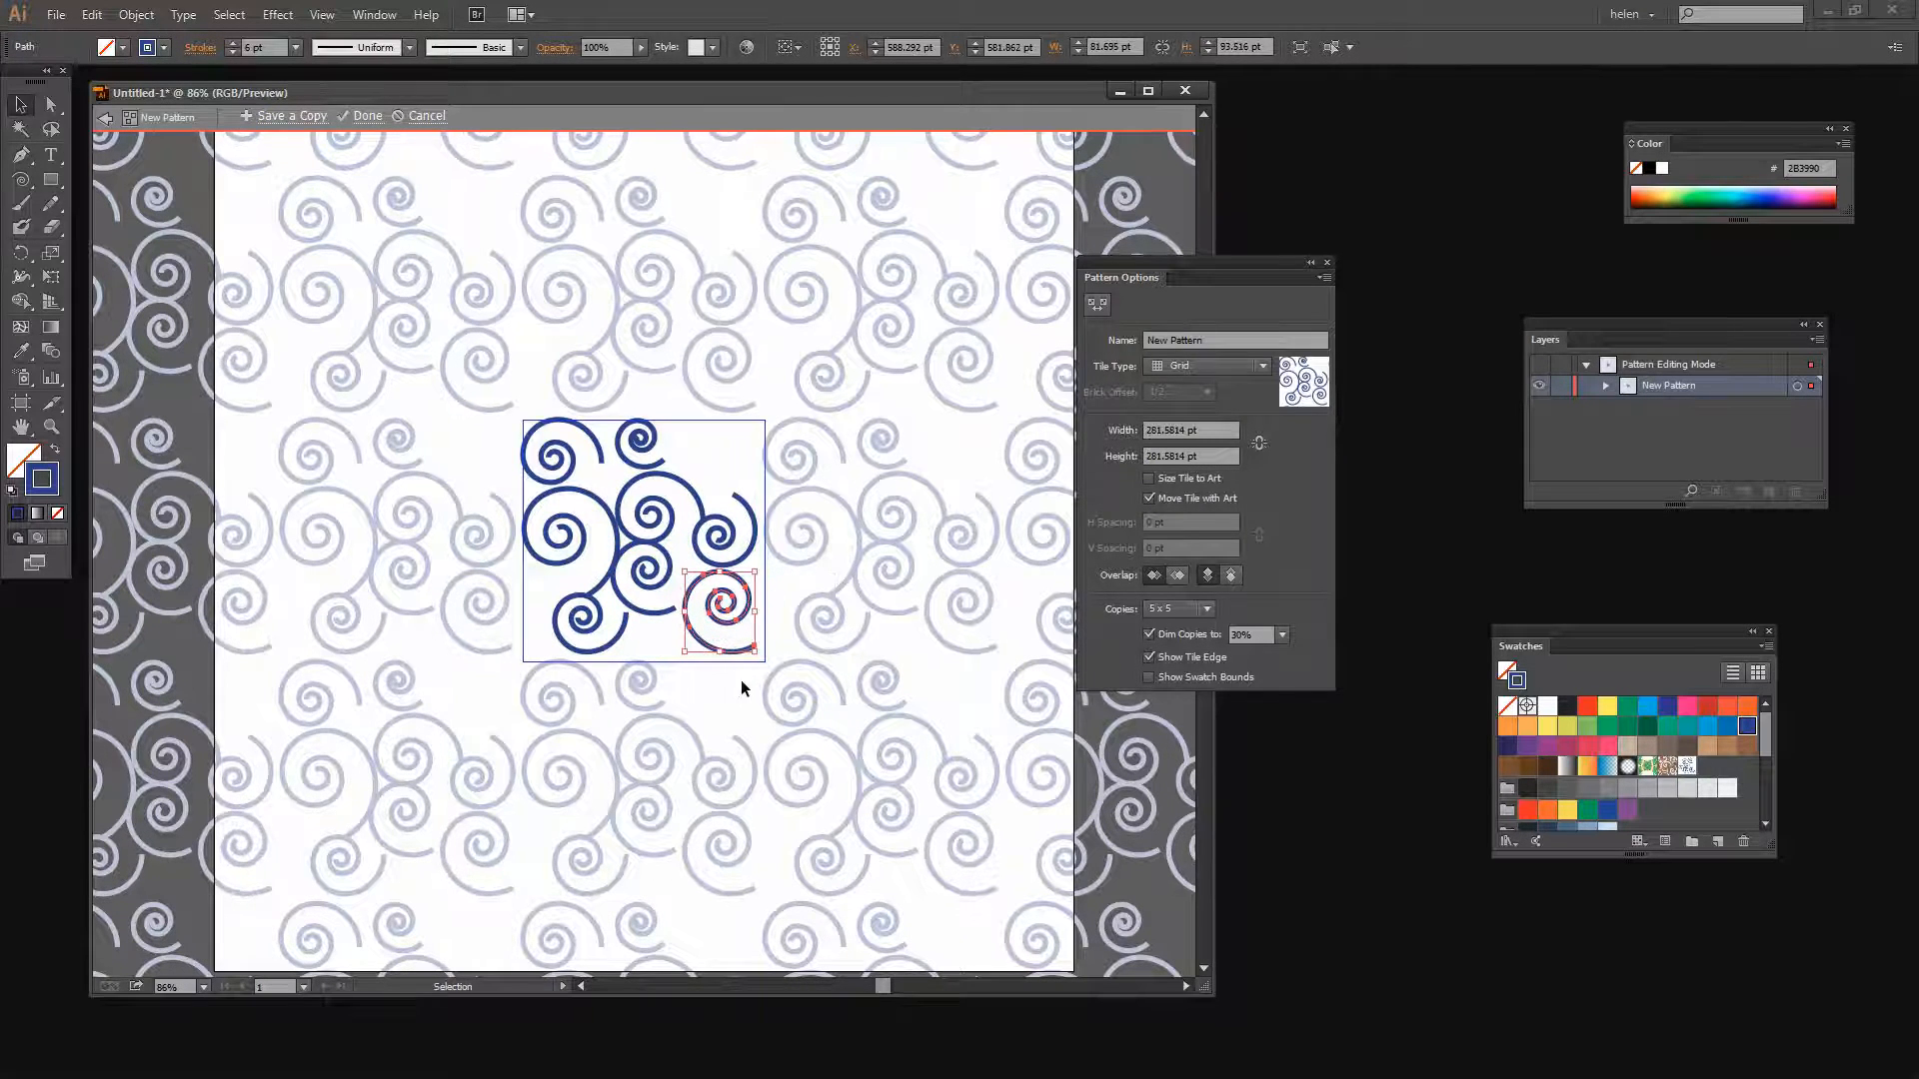
{"action": "left_click_drag", "start_coordinate": [759, 658], "coordinate": [707, 653]}
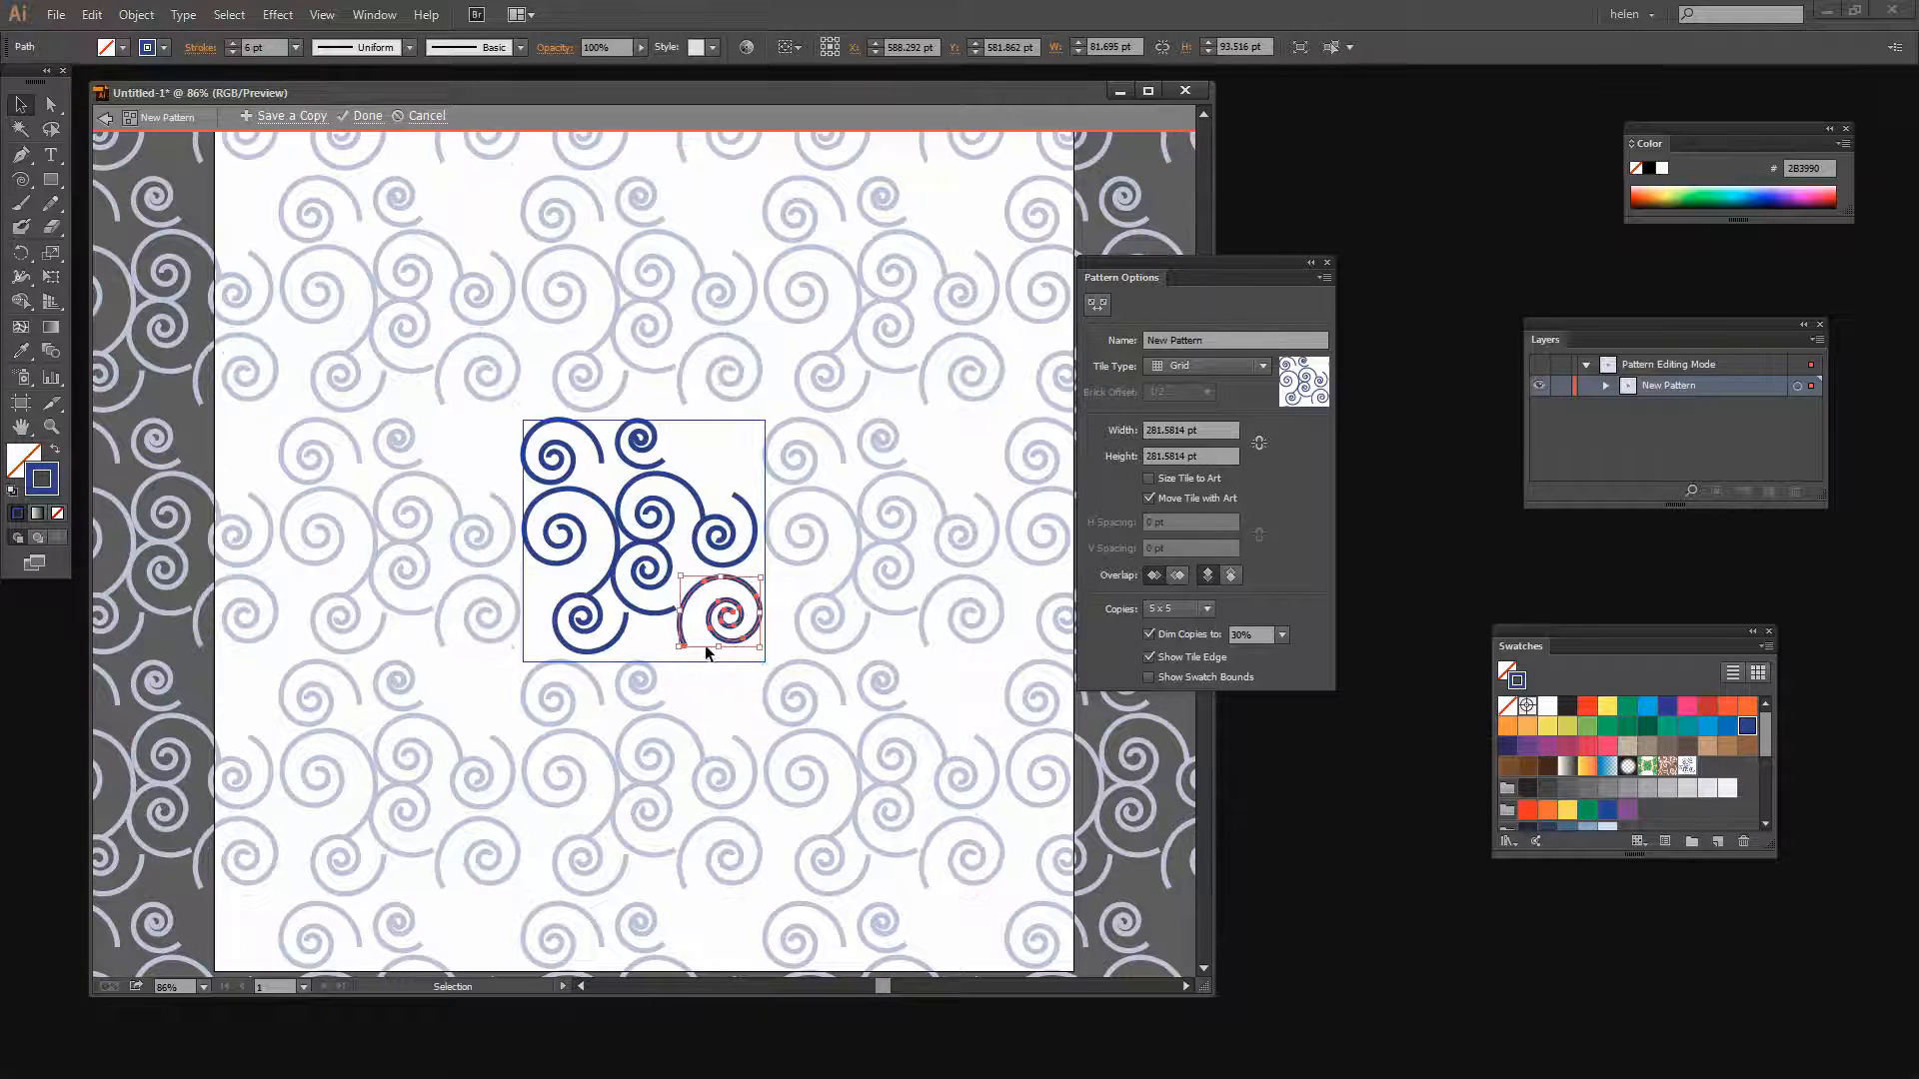
Select the small spiral at the top of the tile and rotate it slightly
{"action": "left_click", "coordinate": [660, 457]}
{"action": "left_click", "coordinate": [677, 481], "text": "shift"}
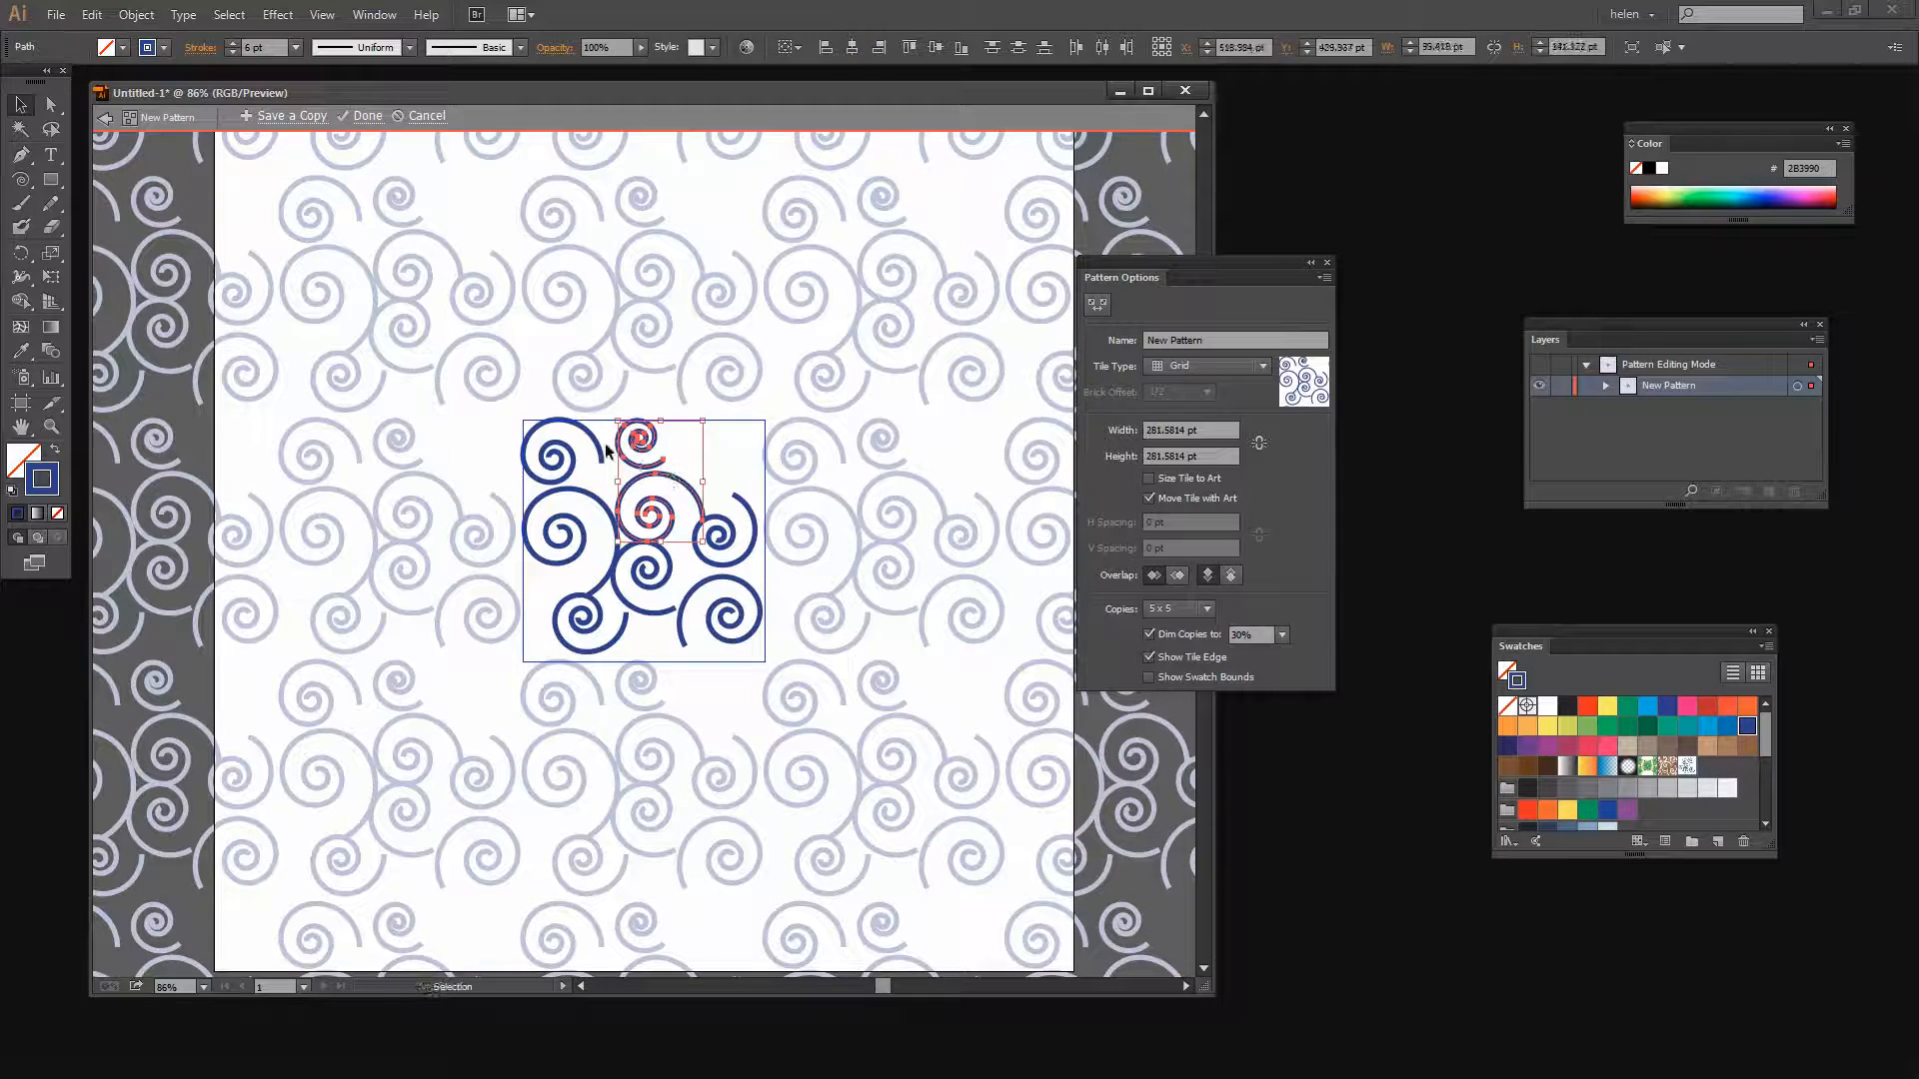
{"action": "left_click", "coordinate": [716, 451]}
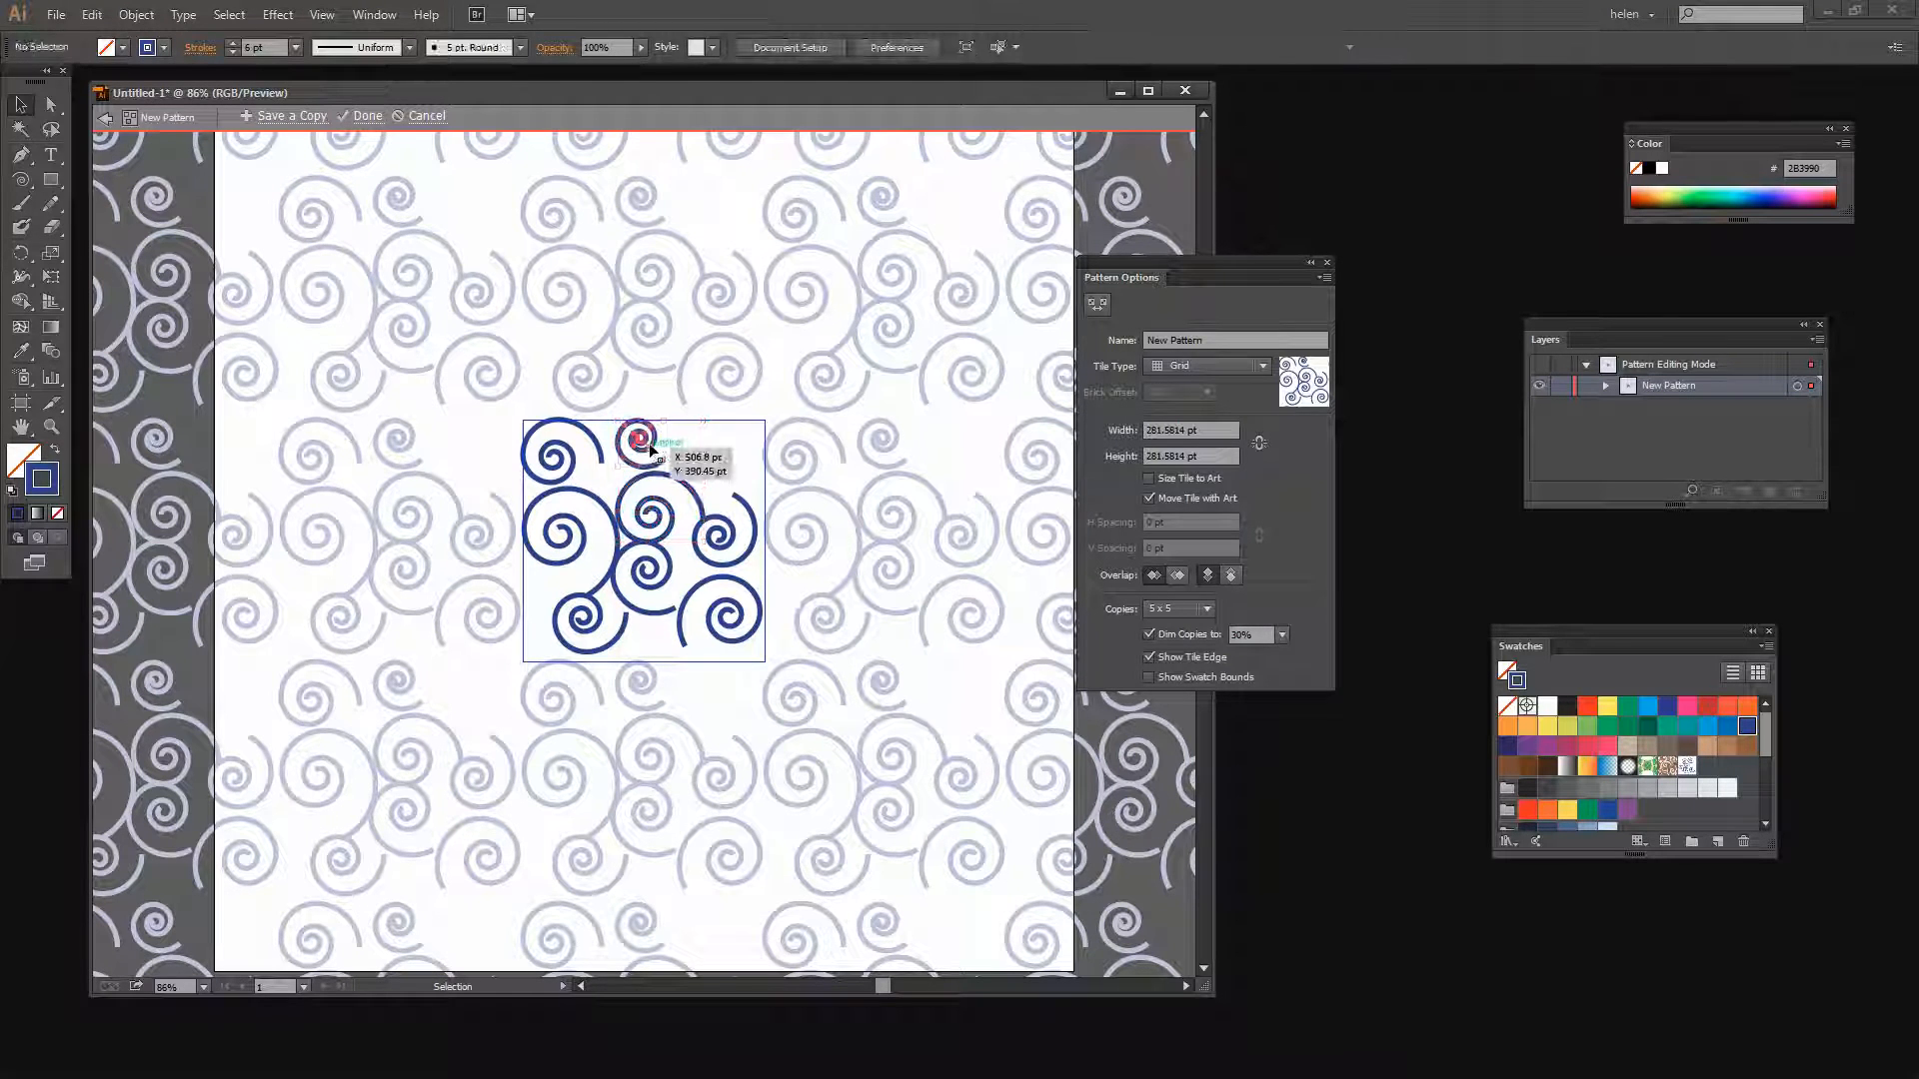
{"action": "left_click", "coordinate": [651, 440]}
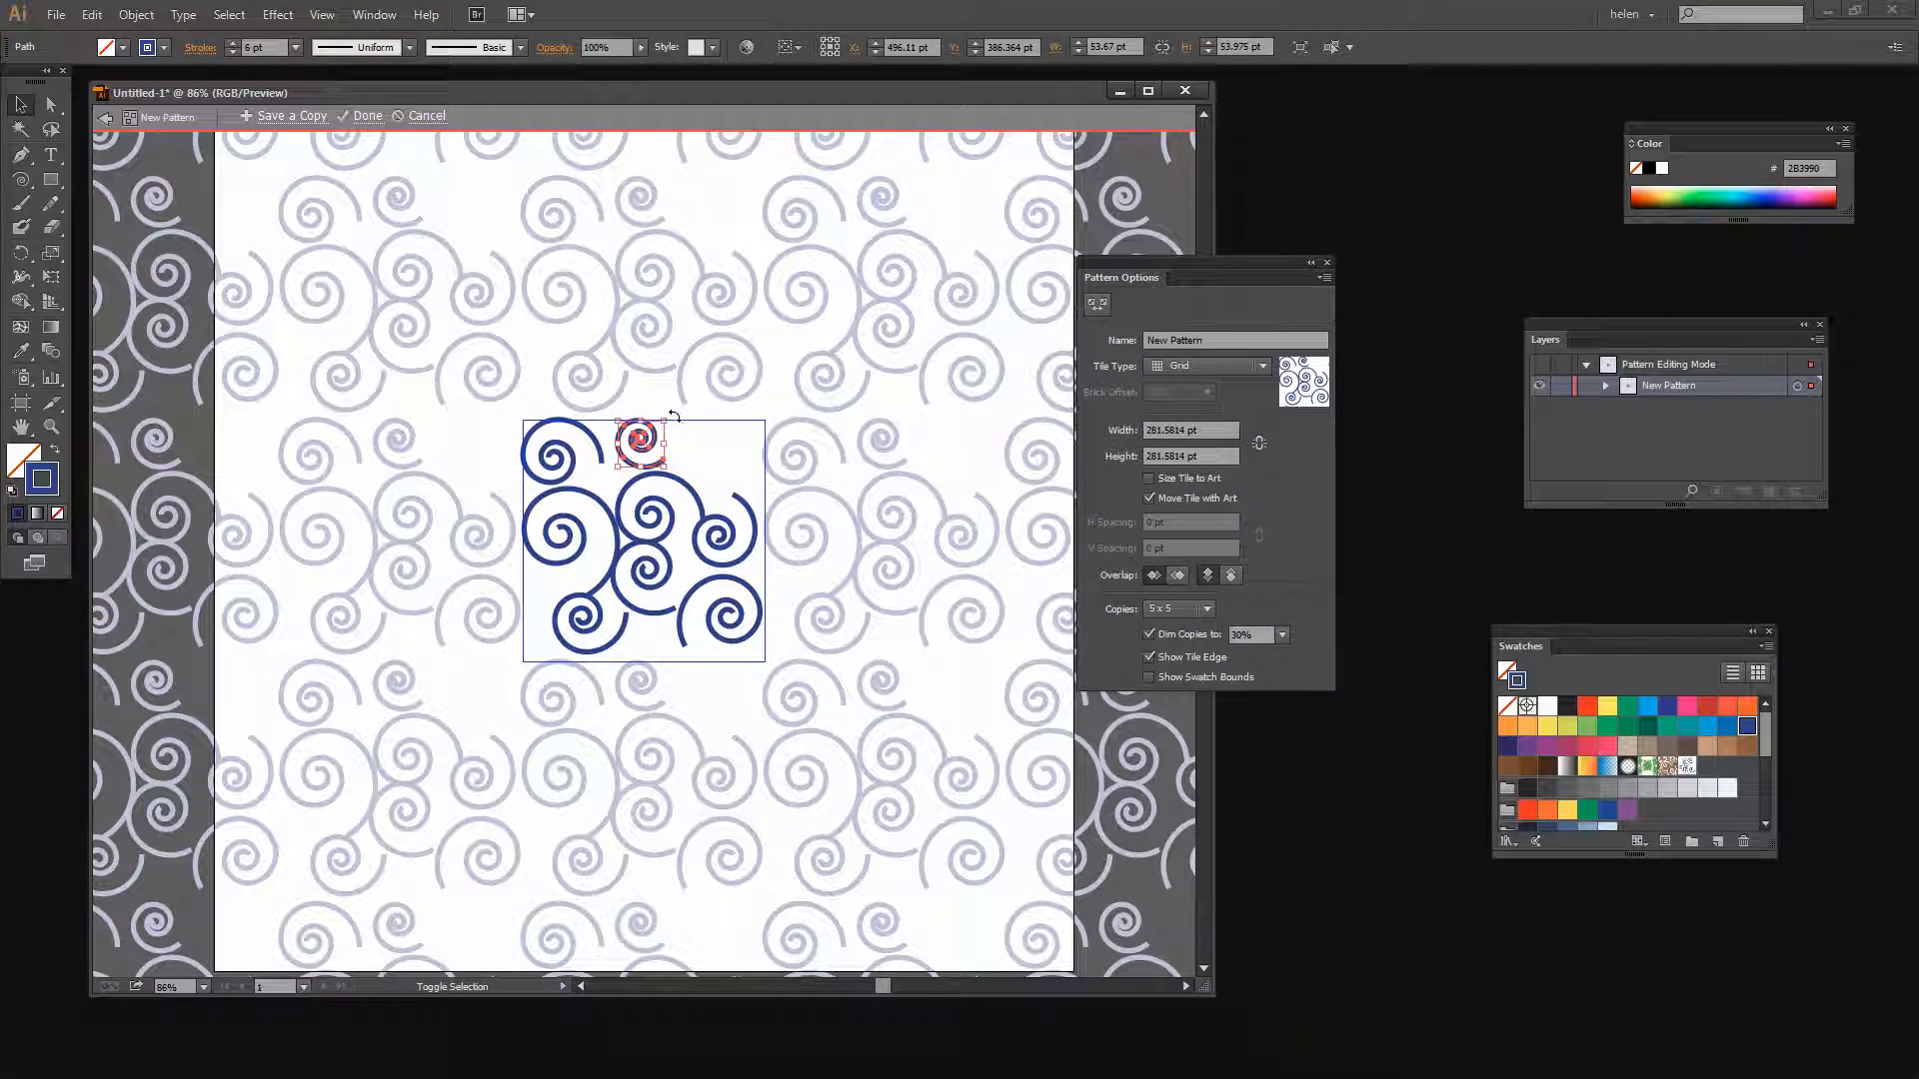
{"action": "left_click_drag", "start_coordinate": [670, 413], "coordinate": [677, 436]}
{"action": "left_click", "coordinate": [703, 451]}
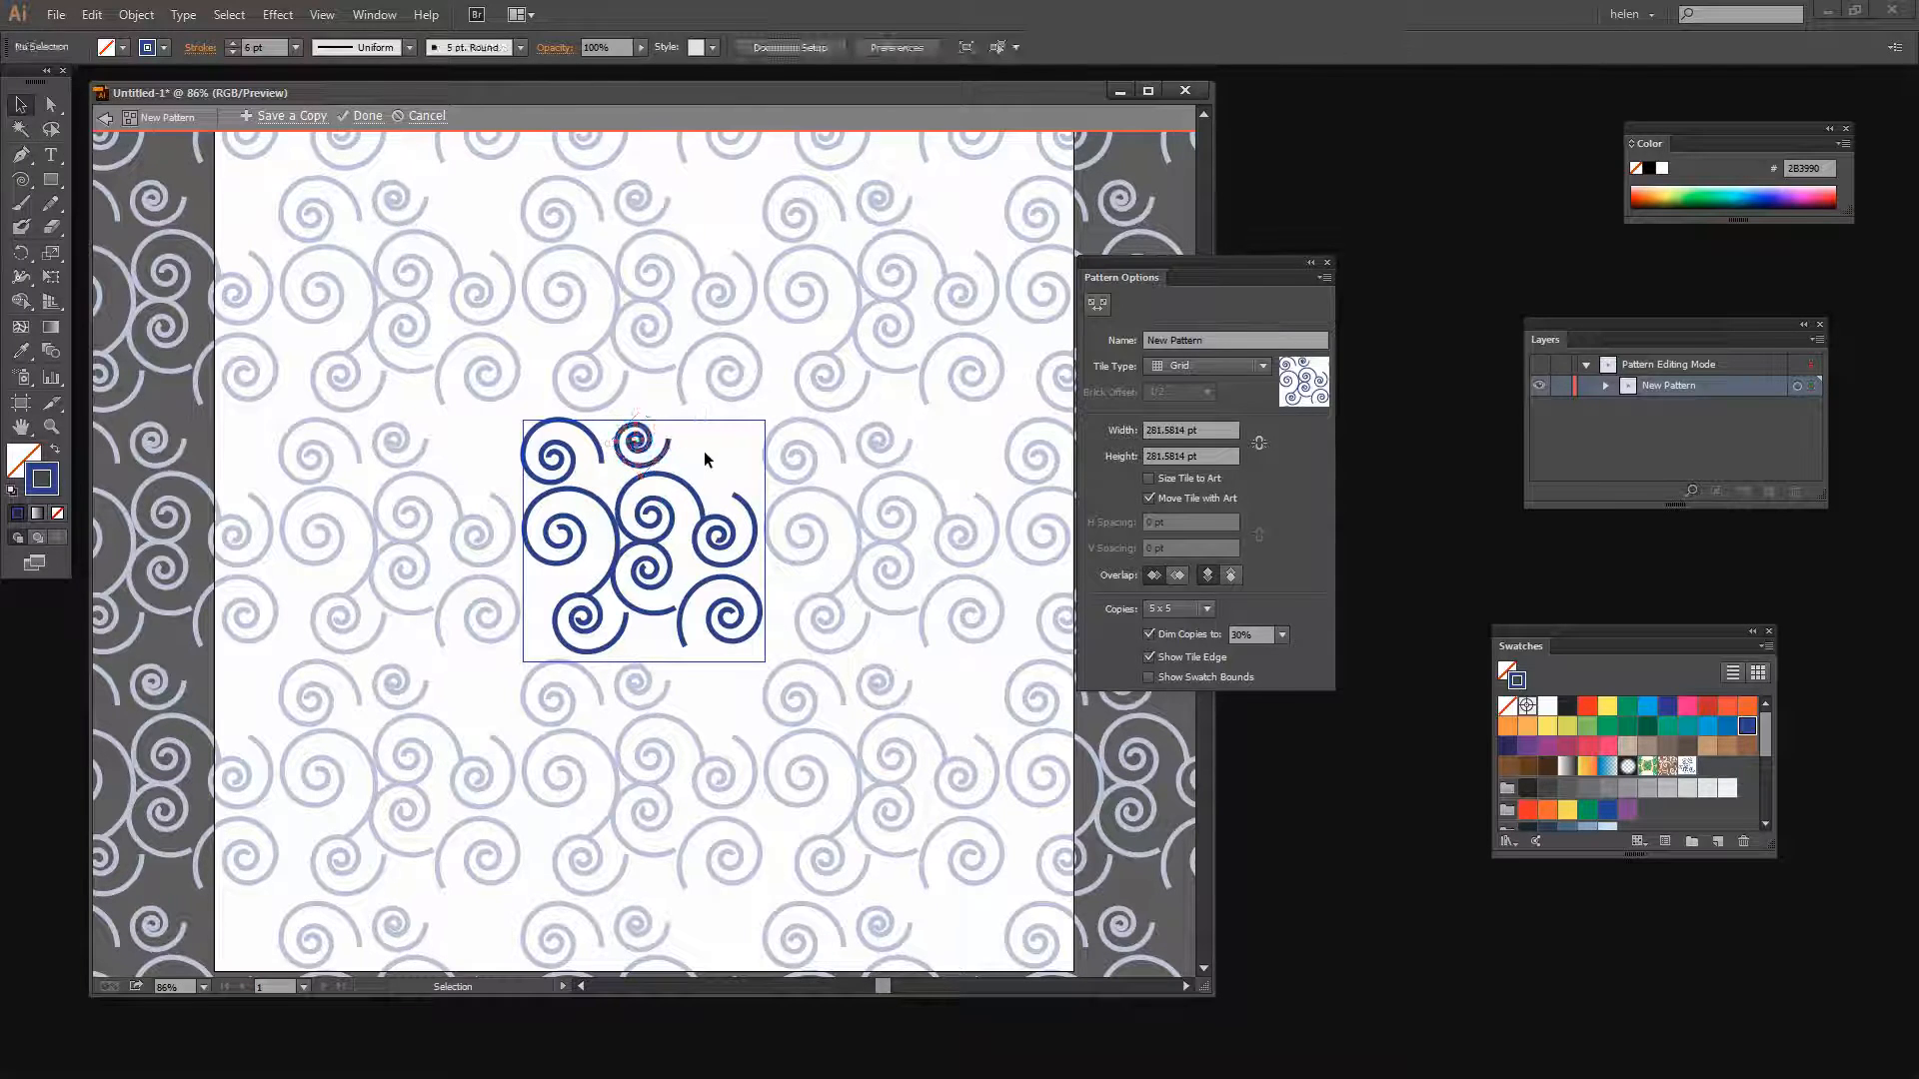
Copy spirals into the empty top right corner, the bottom centre and the left edge of the tile
{"action": "left_click_drag", "start_coordinate": [566, 517], "coordinate": [713, 446]}
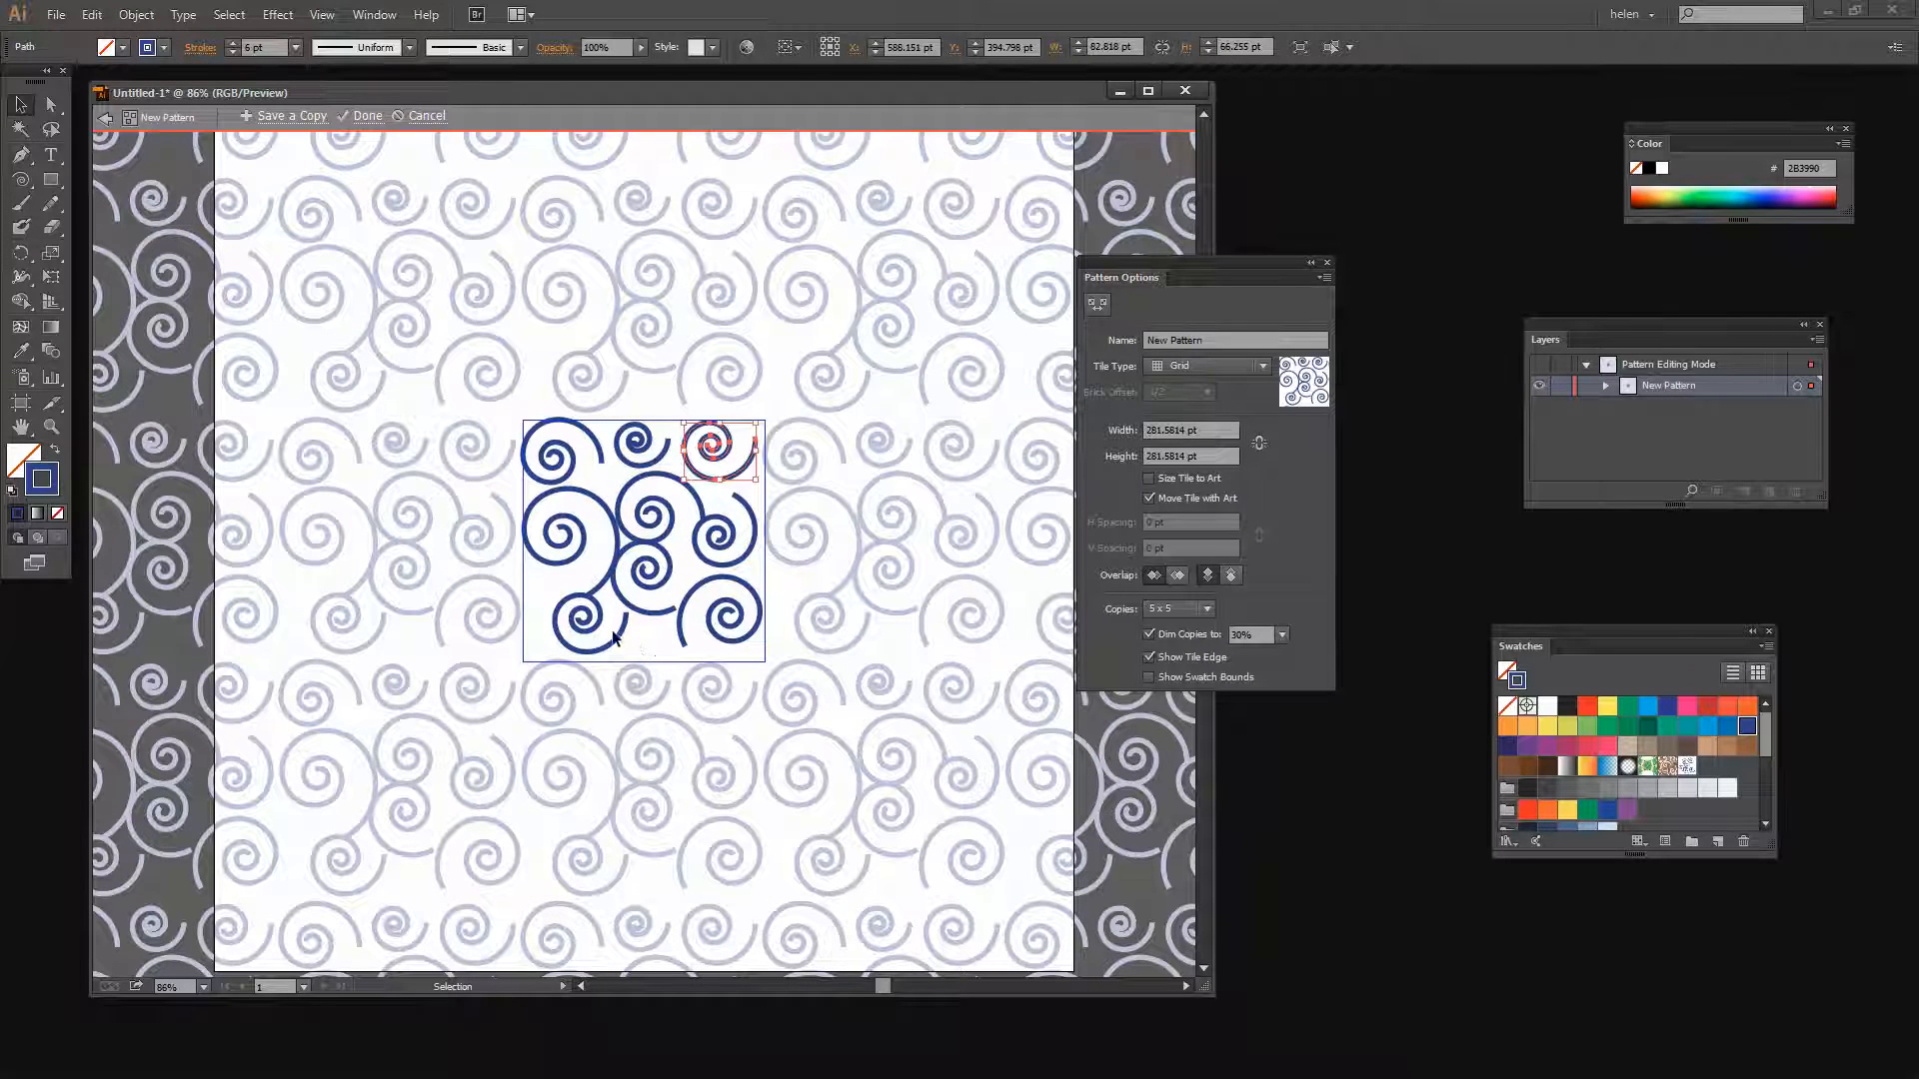
{"action": "left_click", "coordinate": [623, 444]}
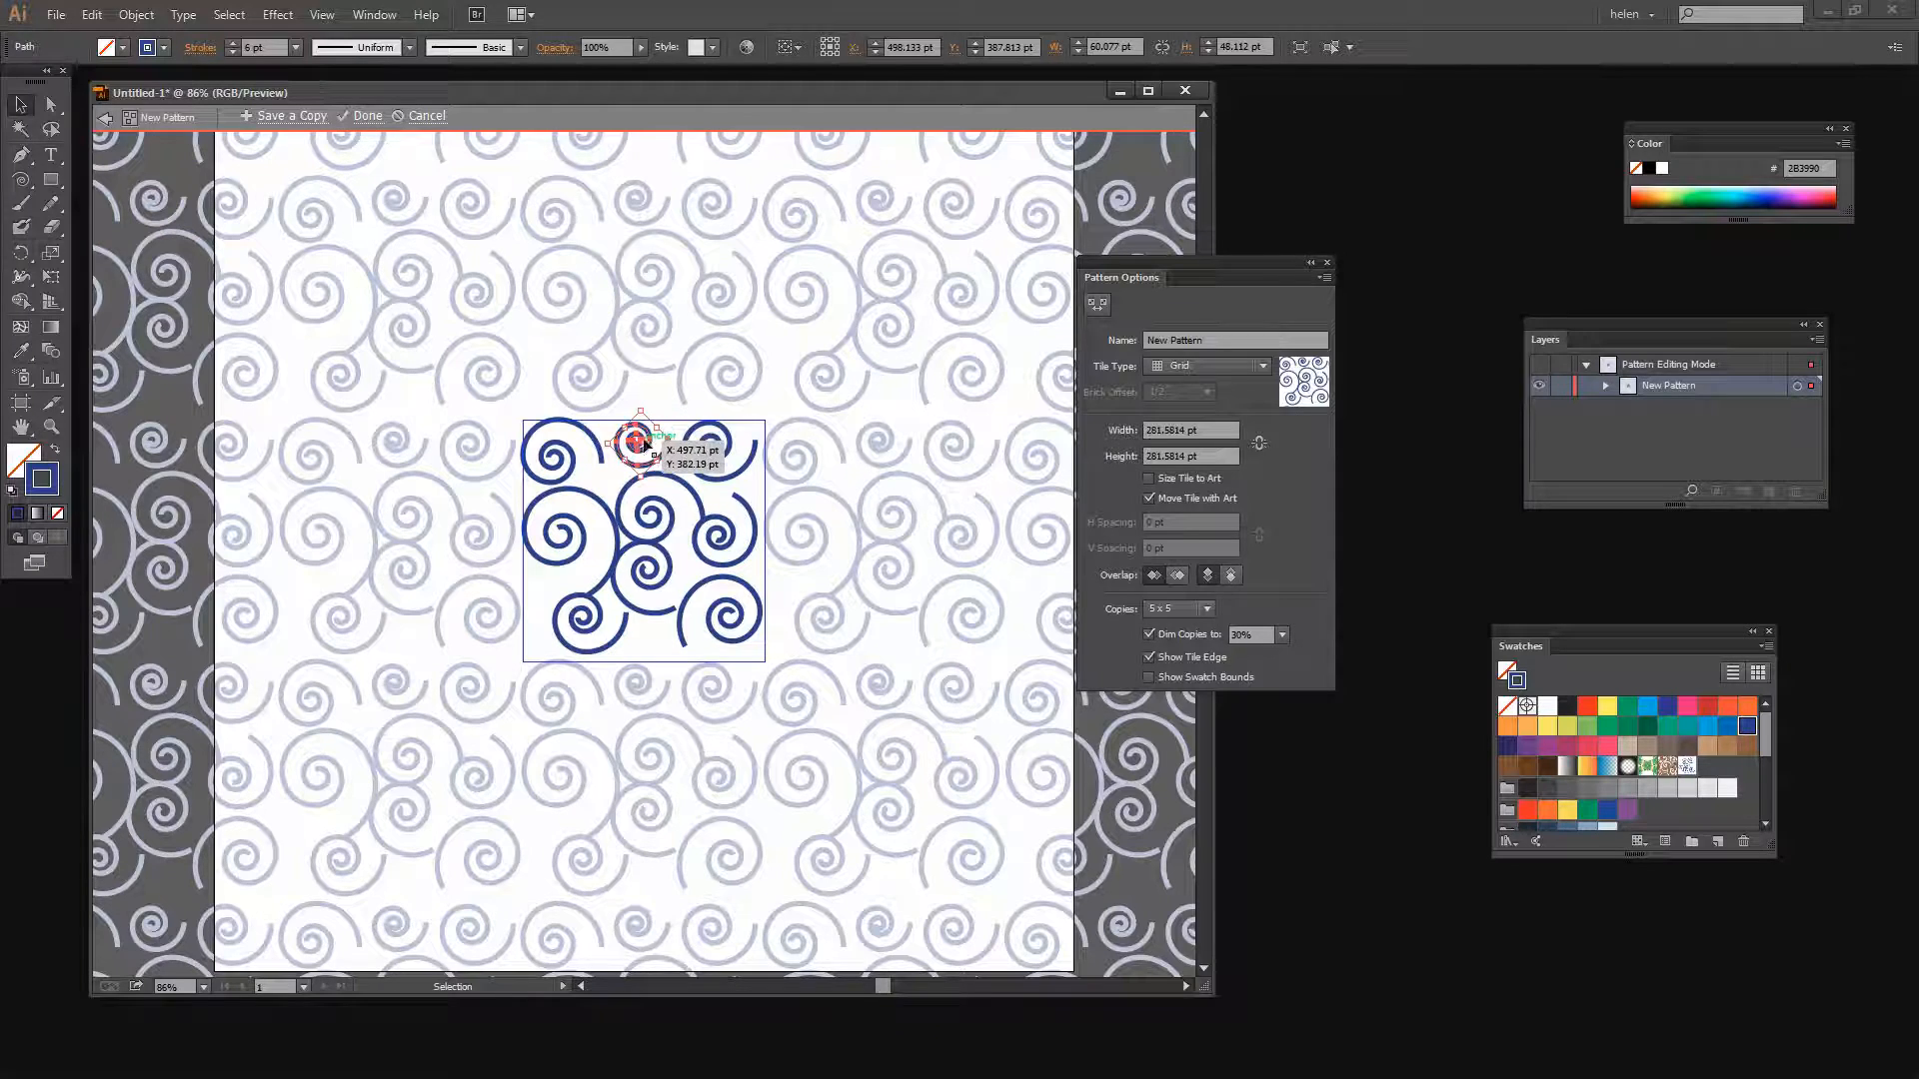
{"action": "left_click_drag", "start_coordinate": [645, 450], "coordinate": [651, 637]}
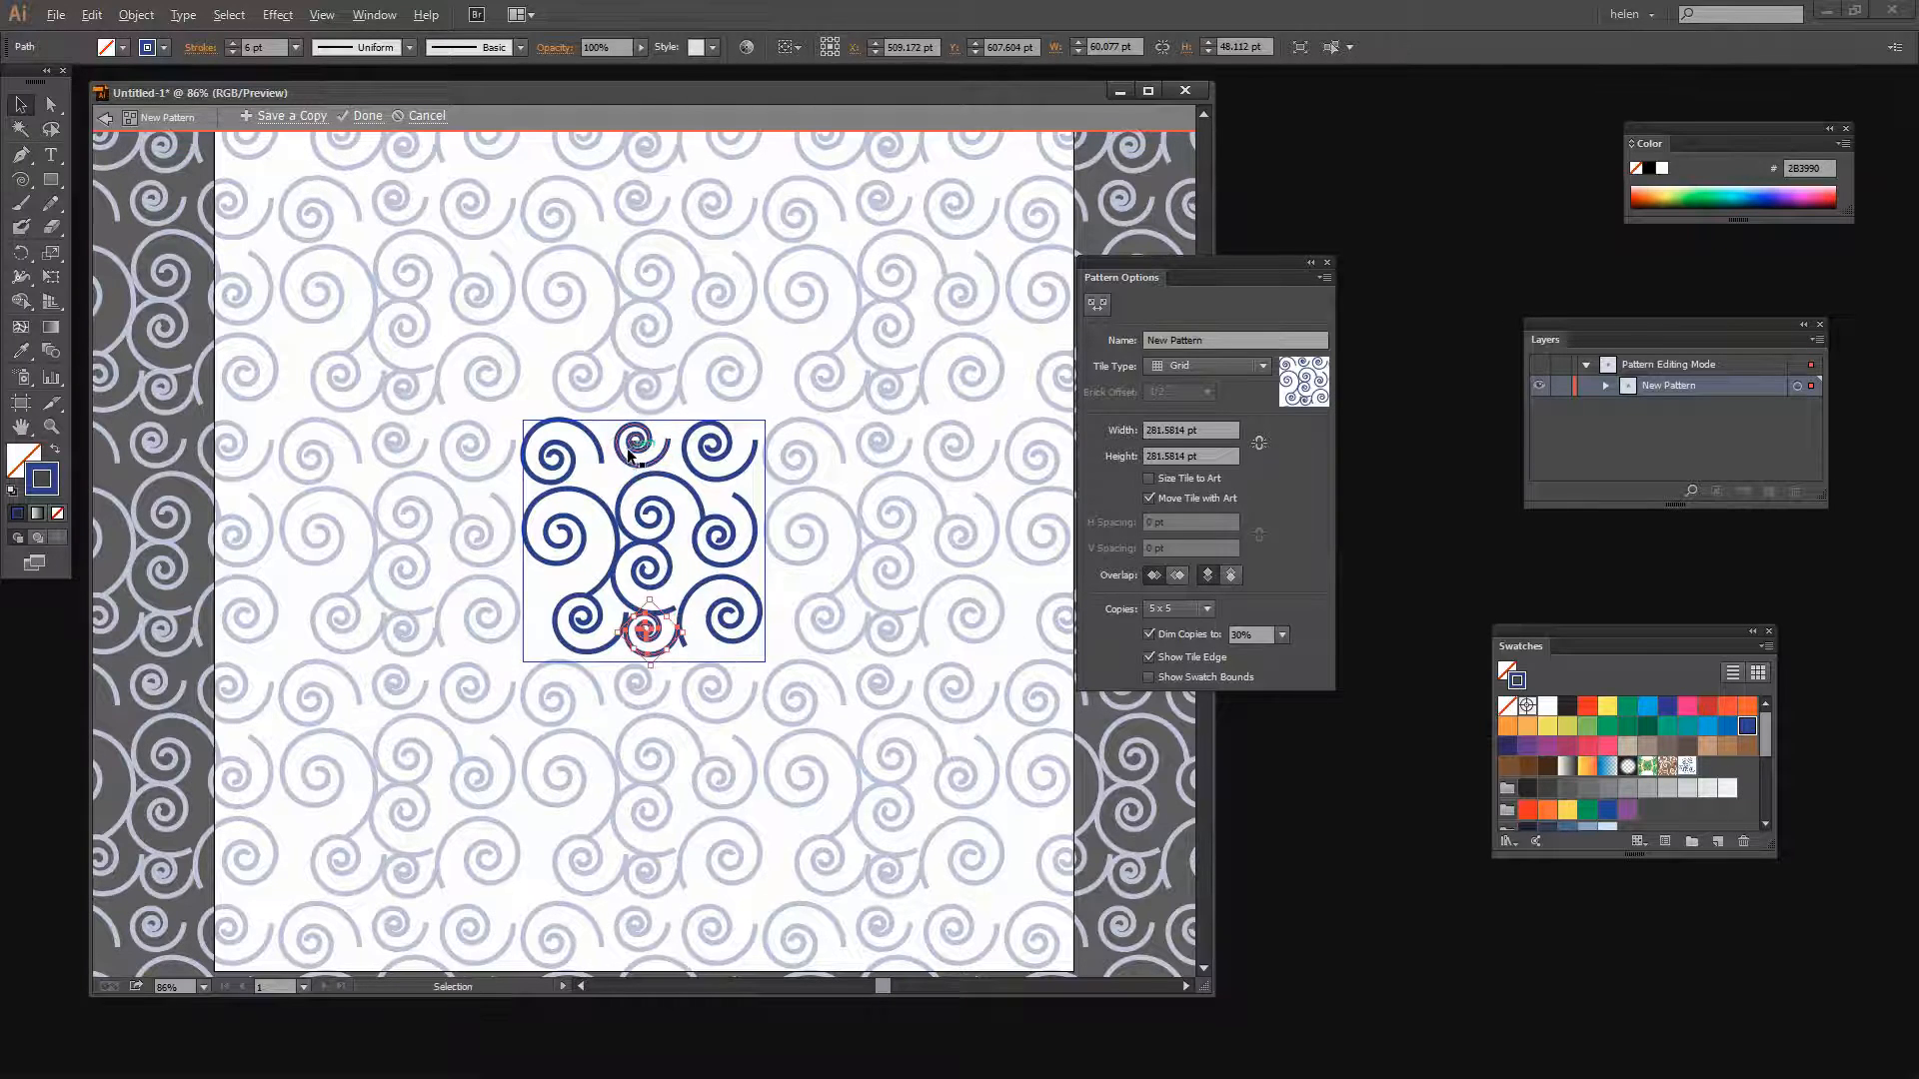
{"action": "left_click_drag", "start_coordinate": [622, 461], "coordinate": [529, 604]}
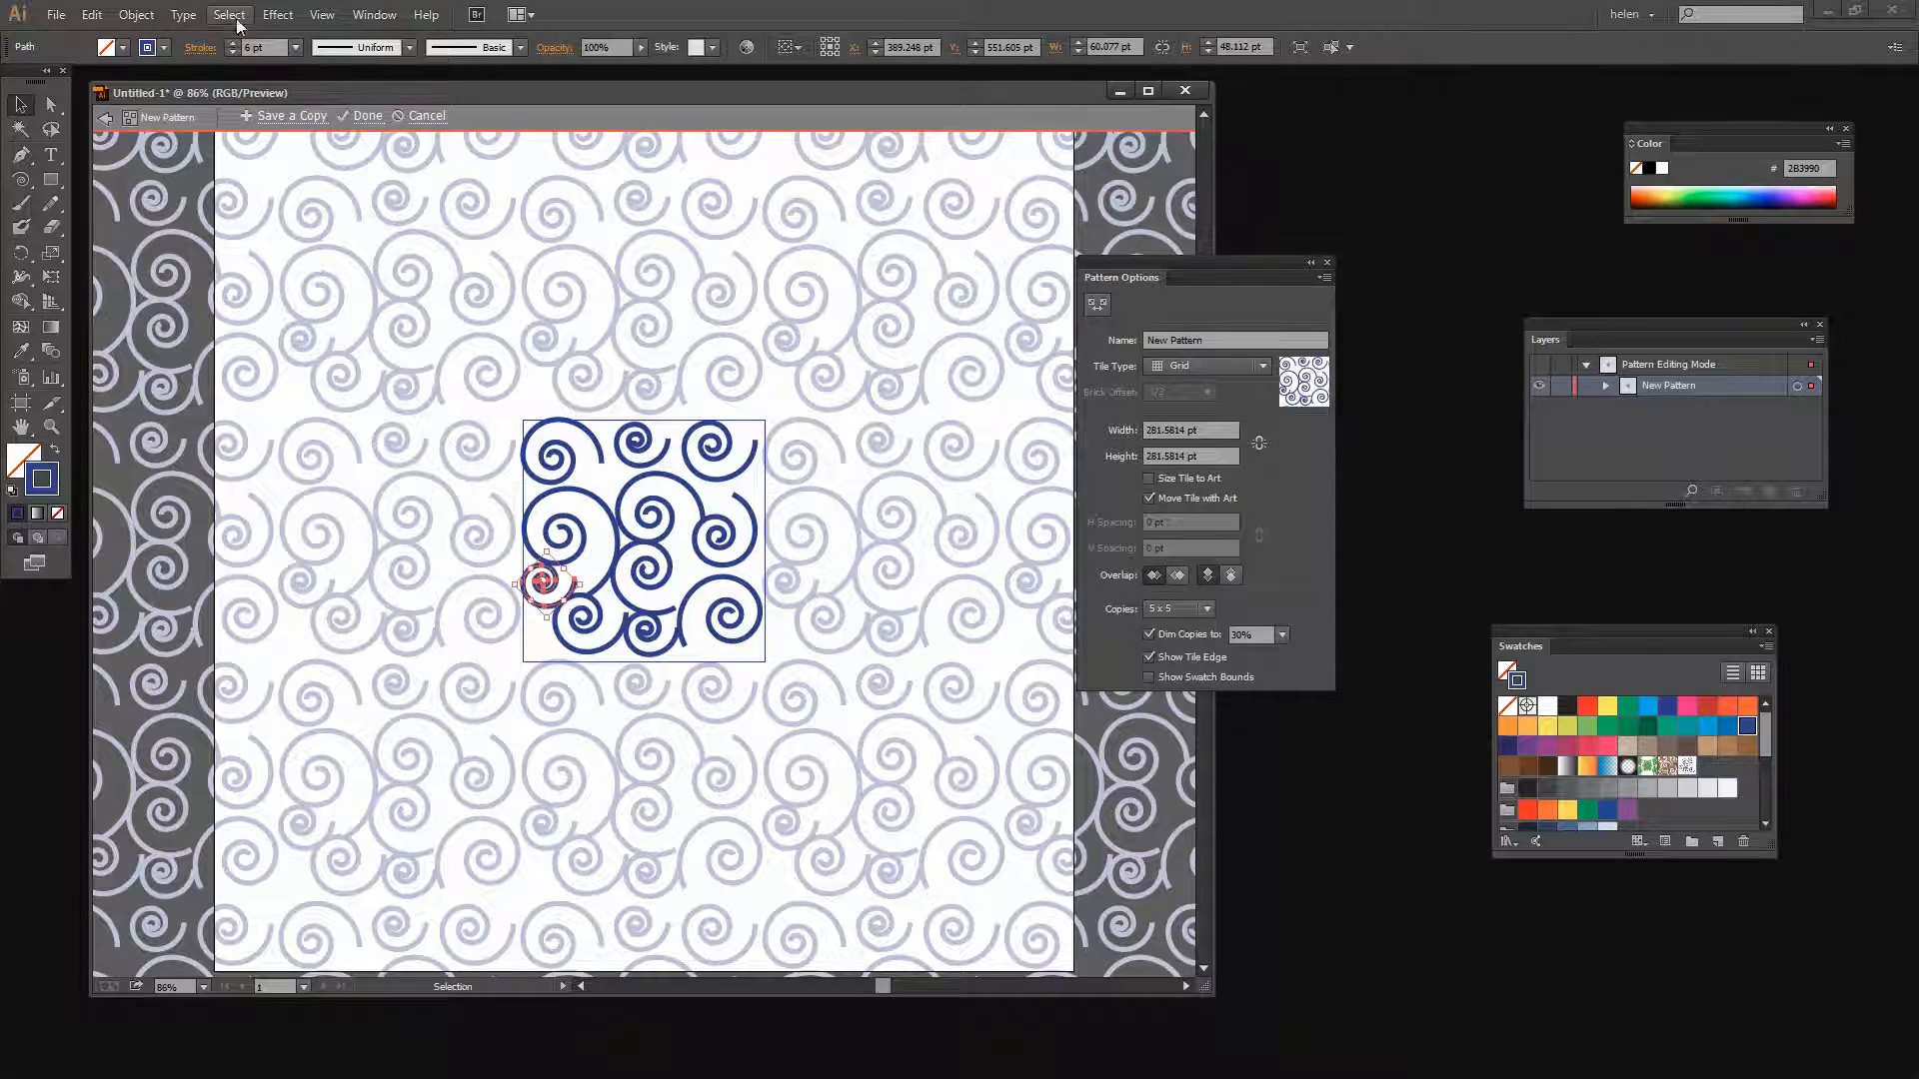
Reflect the copied left-edge spiral across the vertical axis with preview on
{"action": "left_click", "coordinate": [137, 14]}
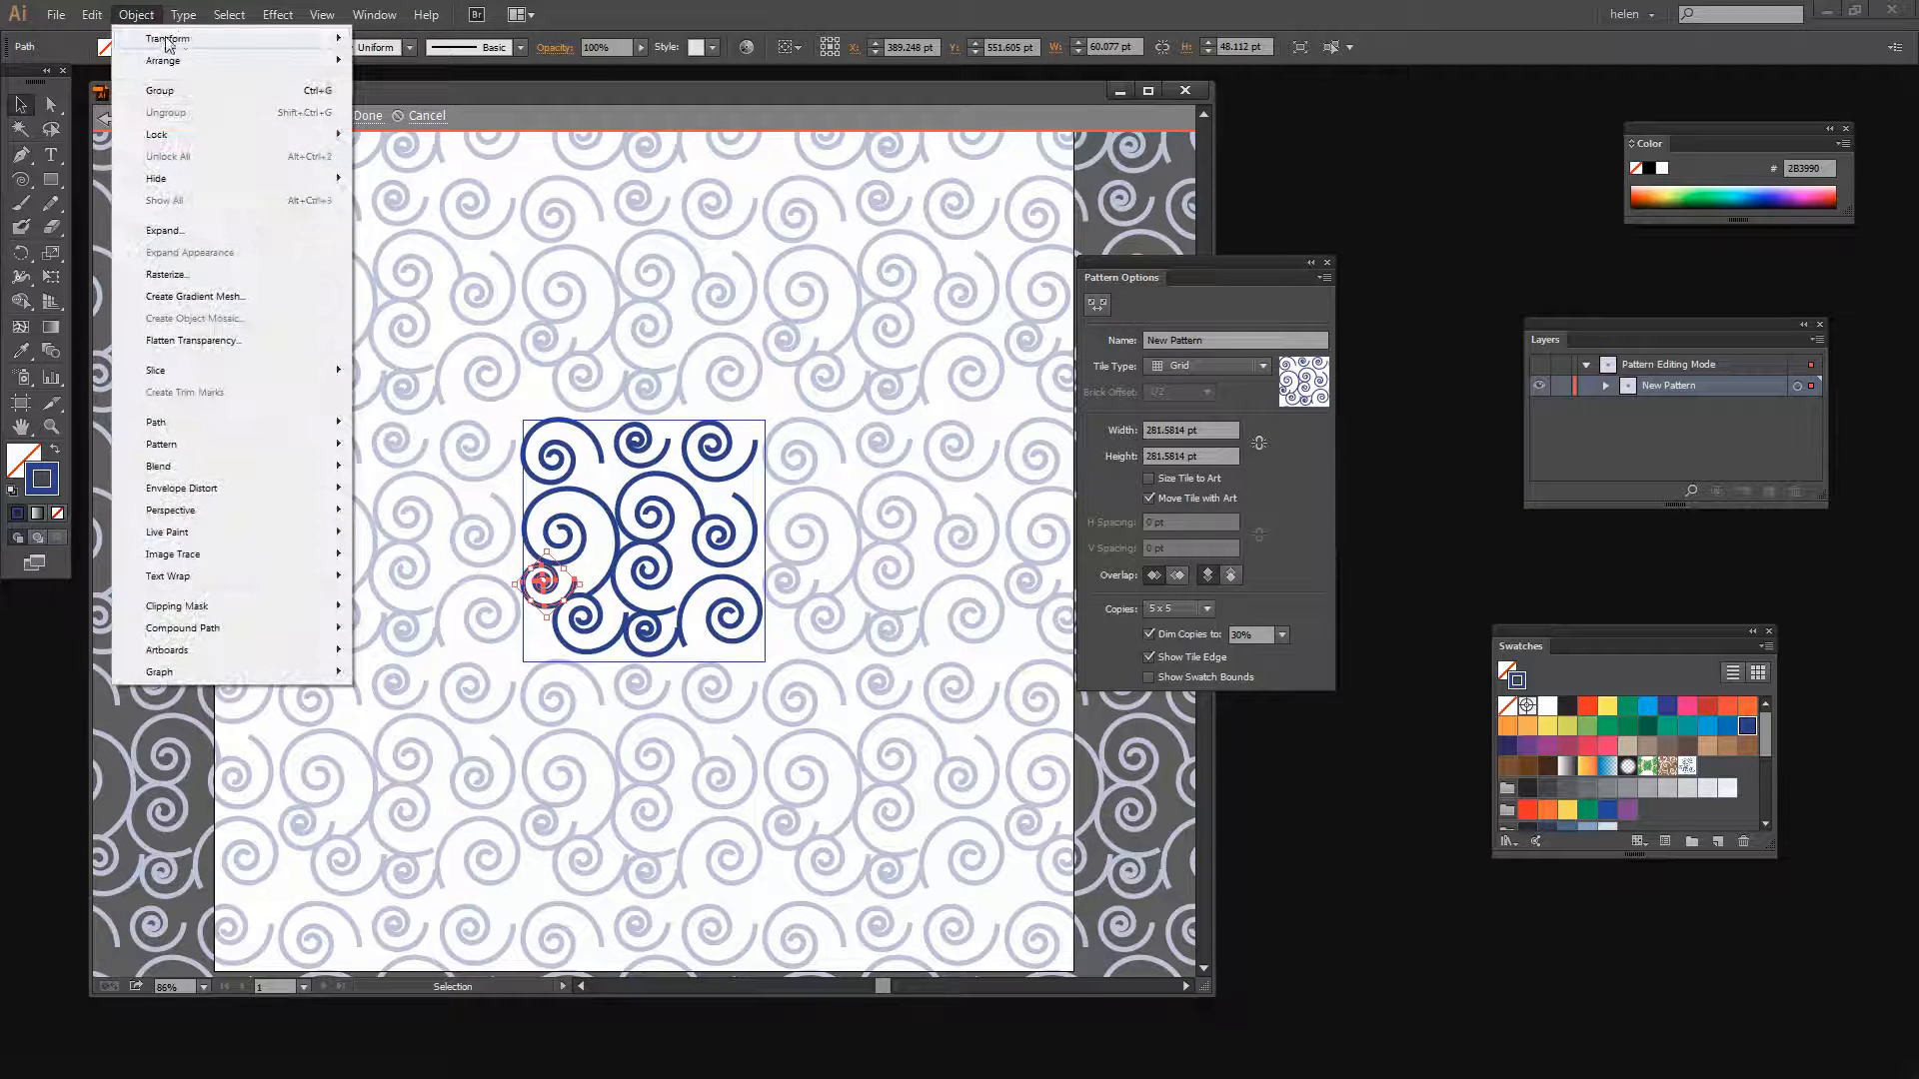
{"action": "mouse_move", "coordinate": [258, 40]}
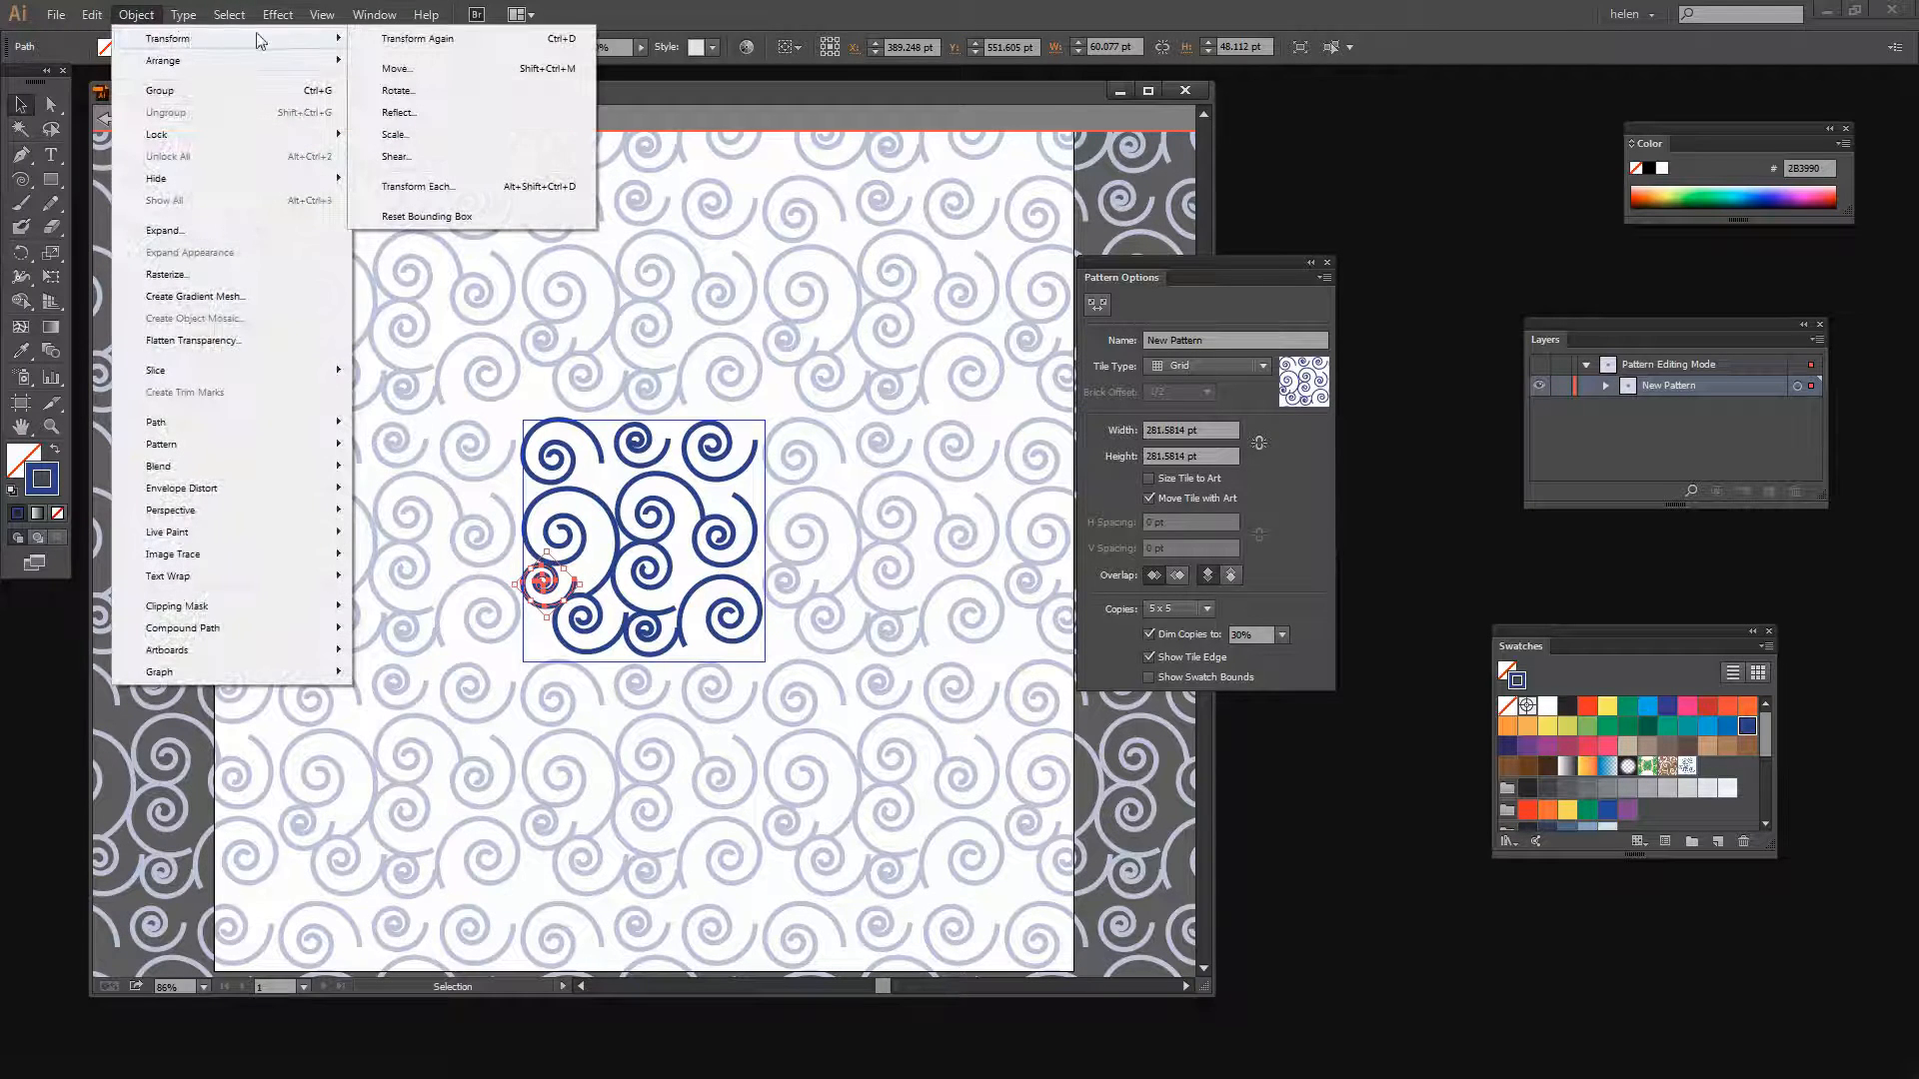
{"action": "left_click", "coordinate": [402, 113]}
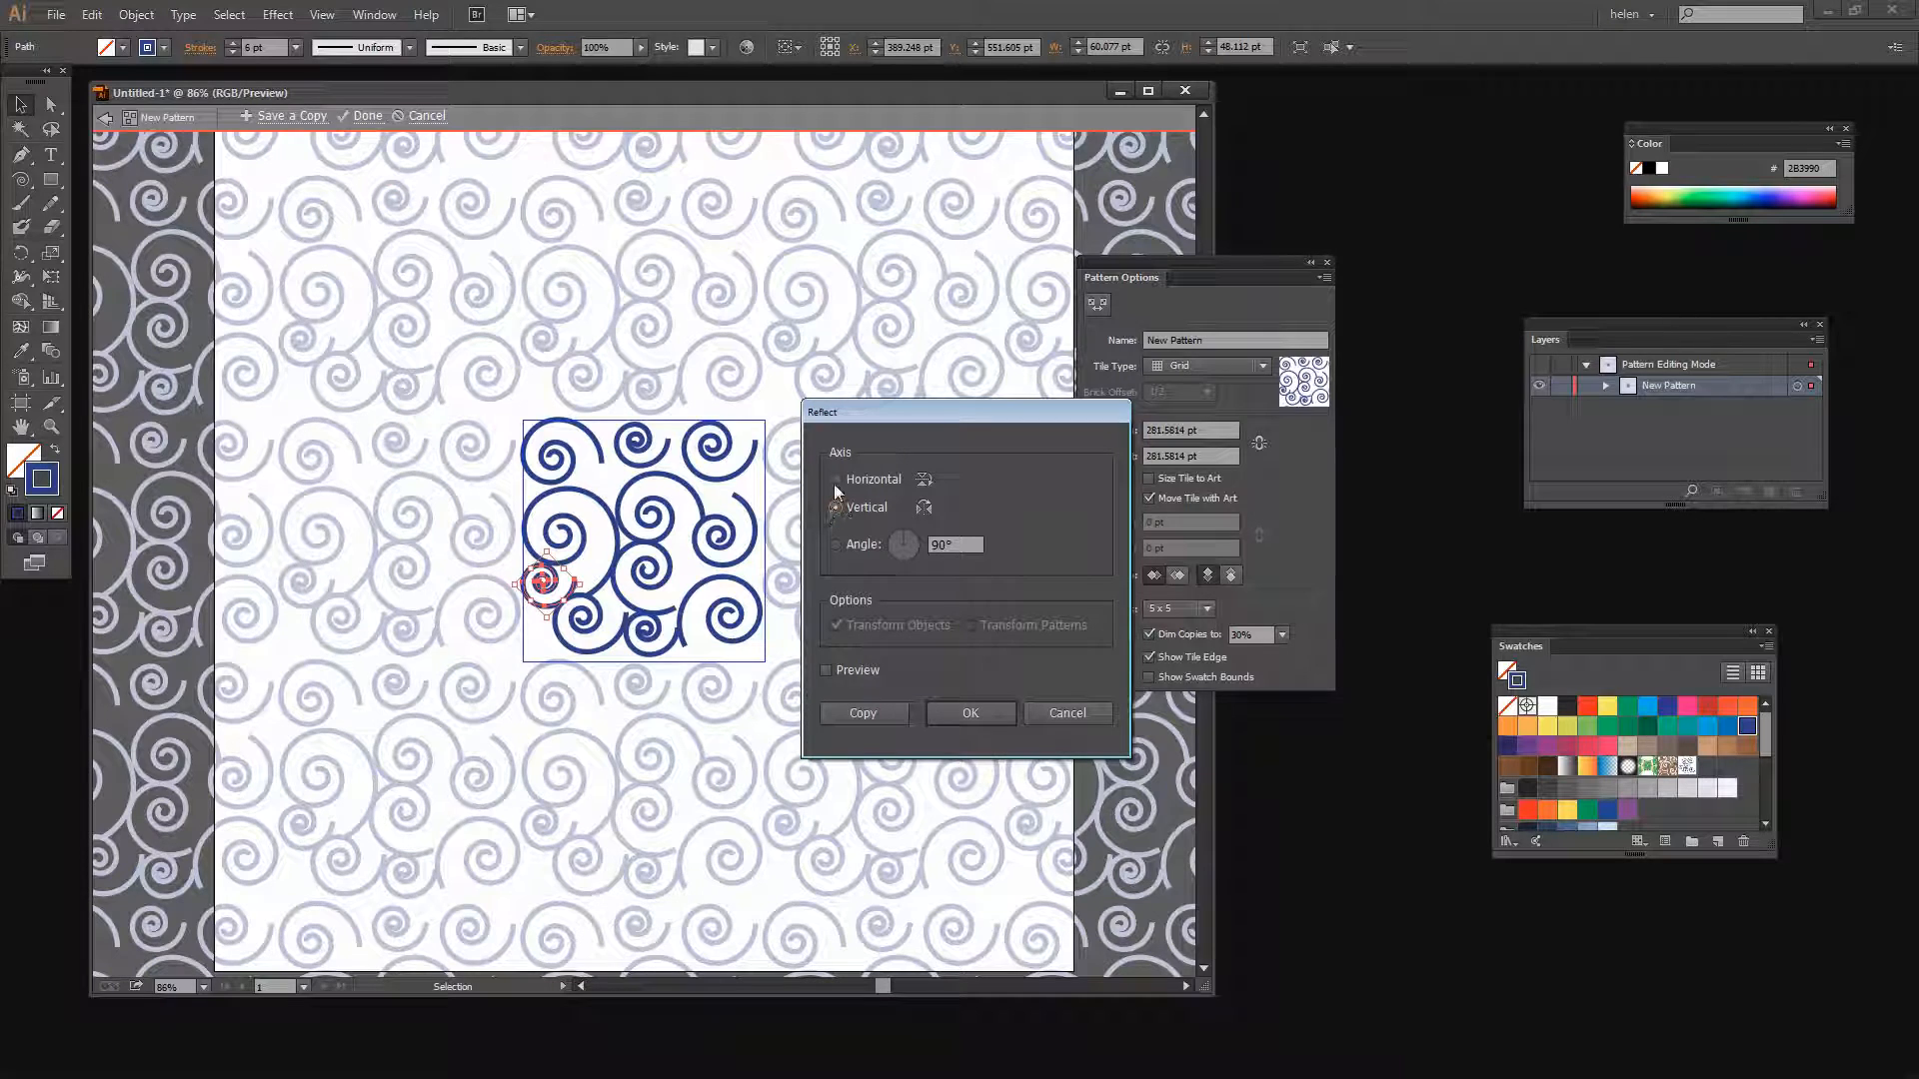
{"action": "left_click", "coordinate": [825, 670]}
{"action": "left_click", "coordinate": [968, 716]}
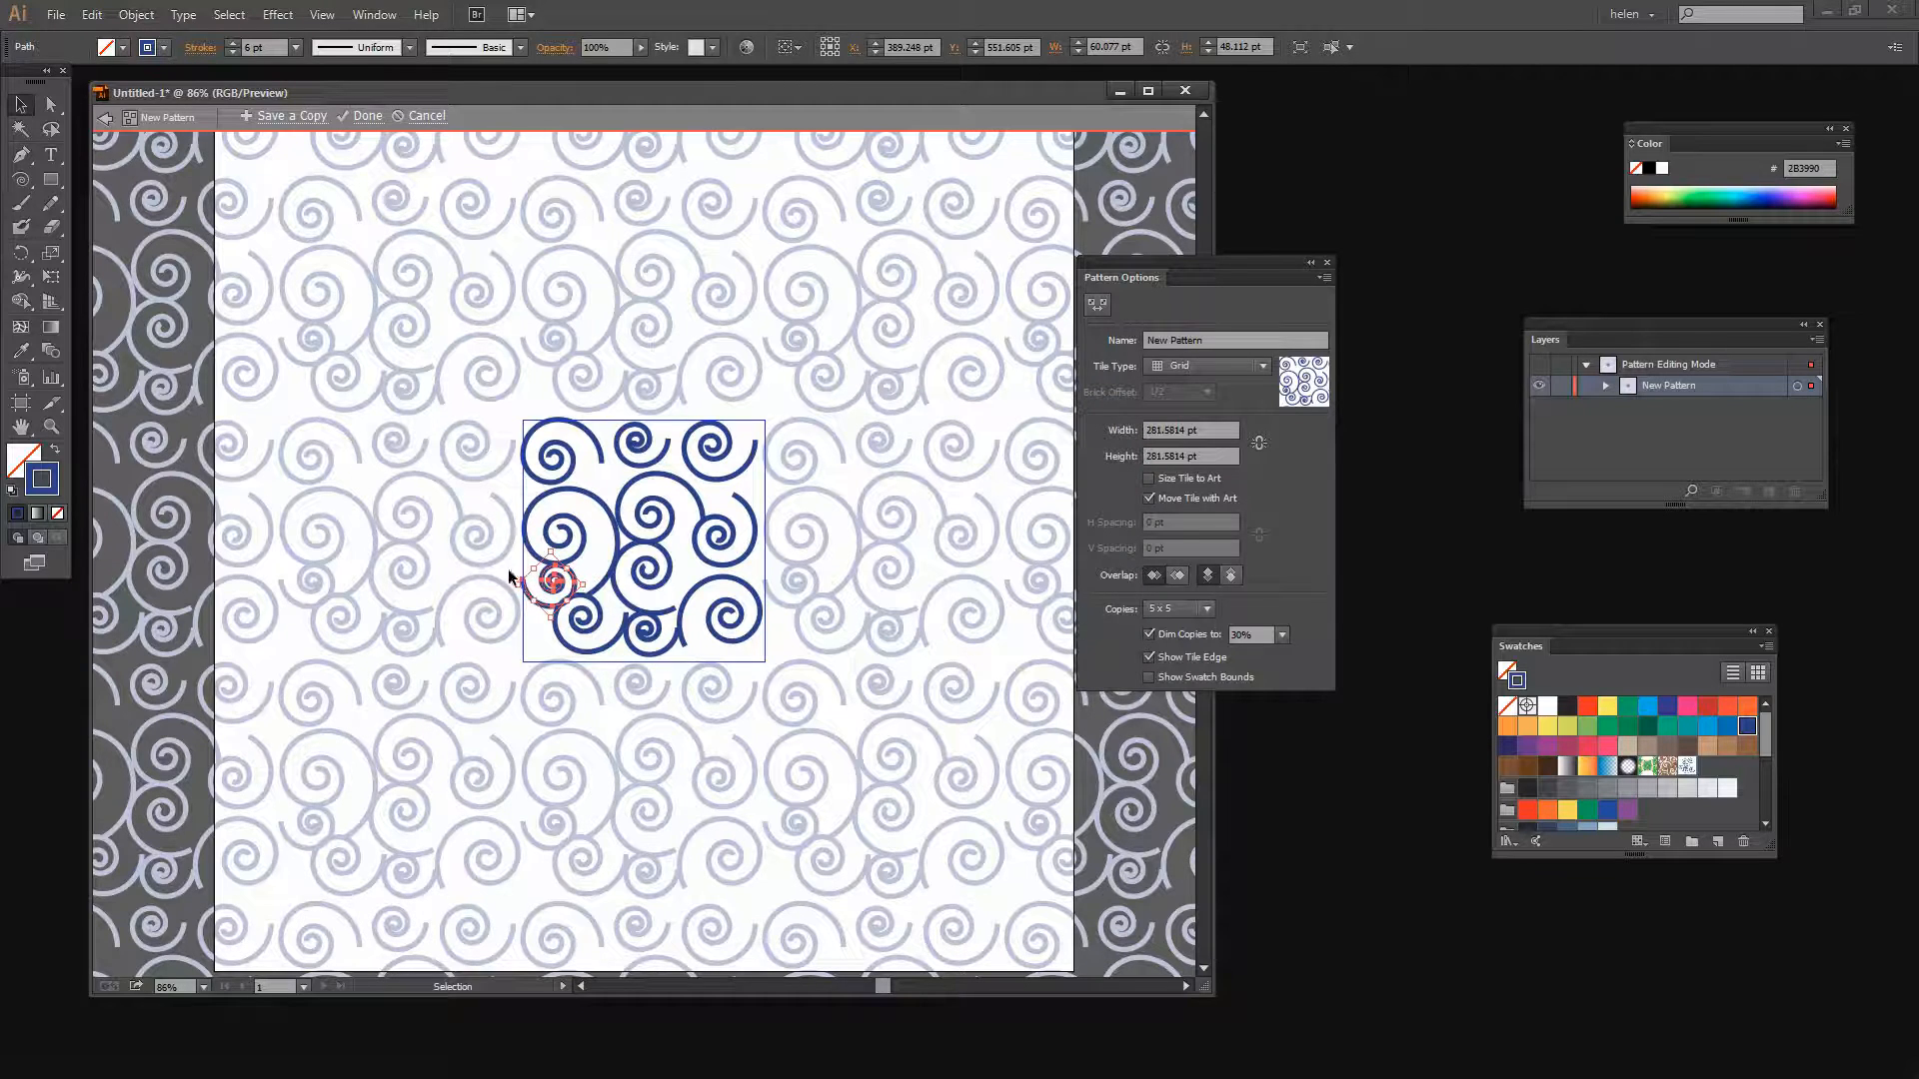
Rotate the reflected left spiral and the bottom centre spiral slightly
{"action": "left_click_drag", "start_coordinate": [515, 576], "coordinate": [512, 551]}
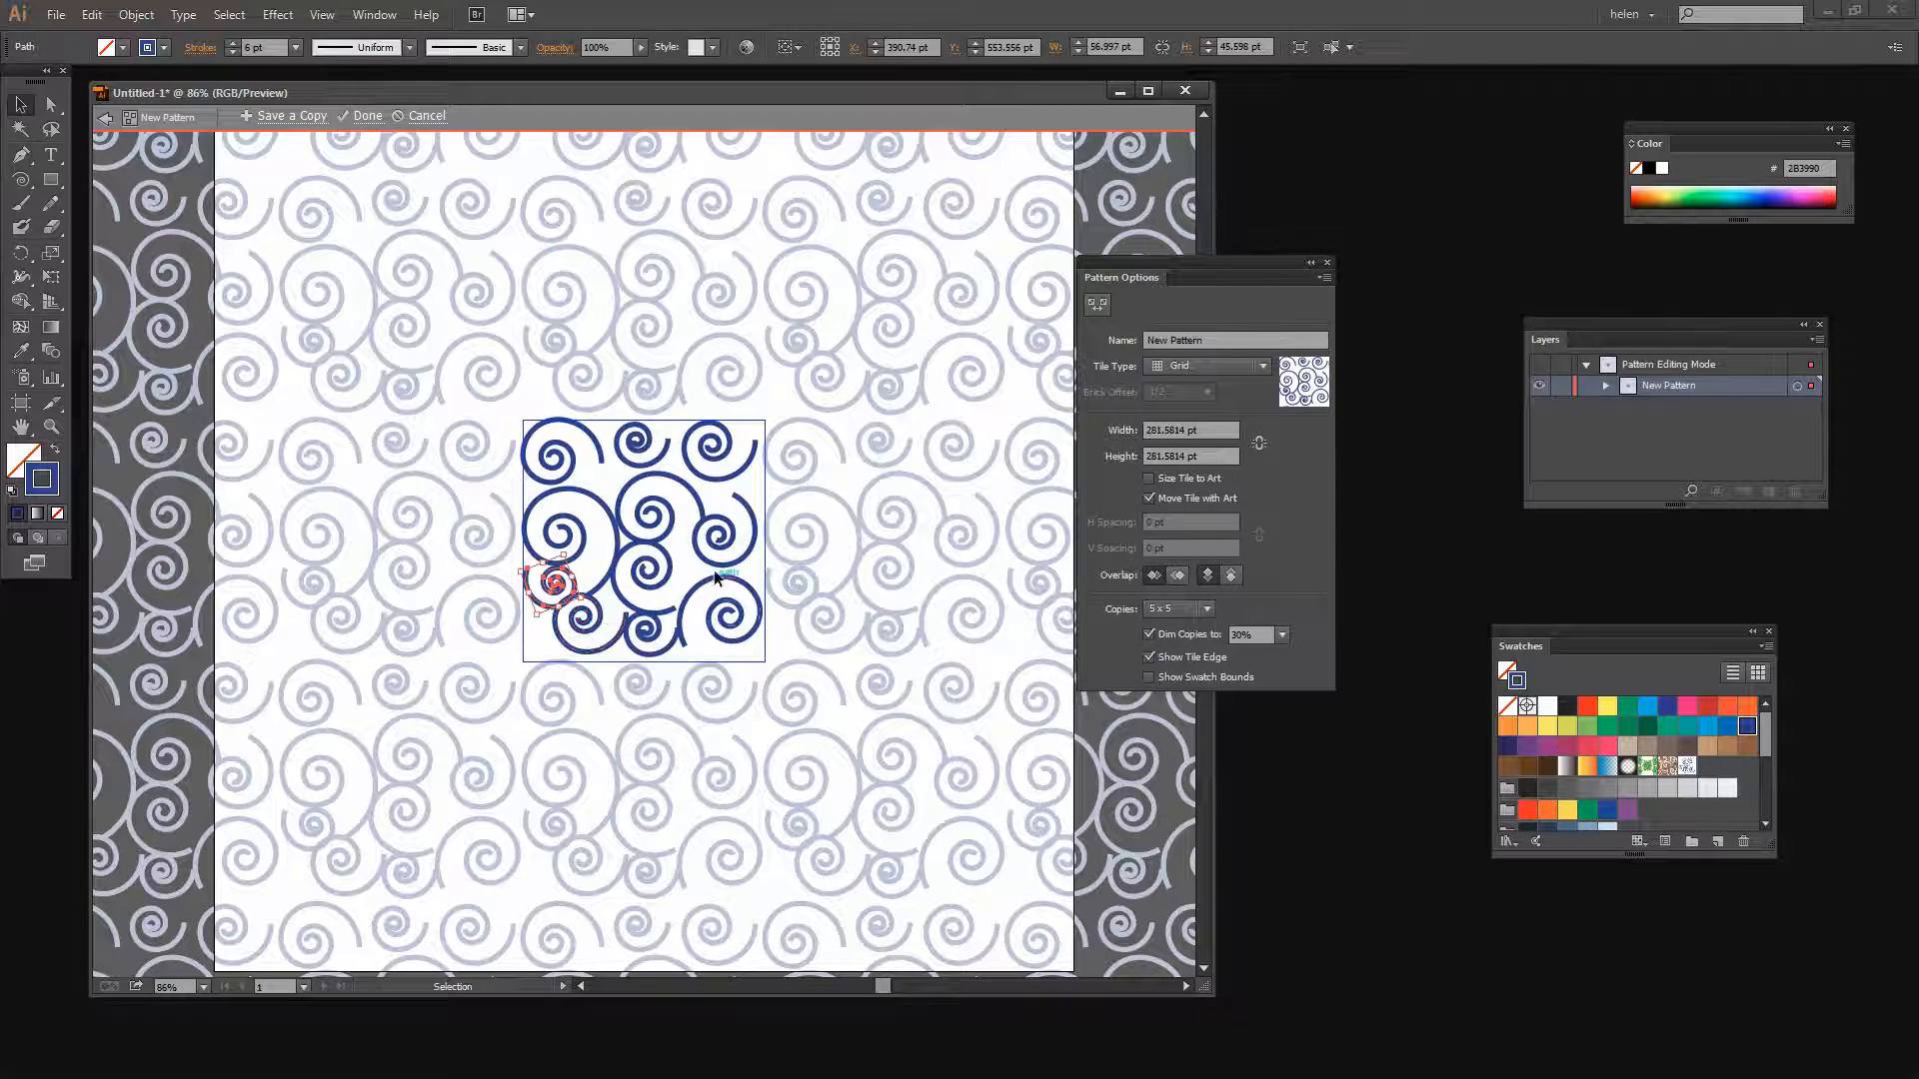
{"action": "left_click", "coordinate": [641, 647]}
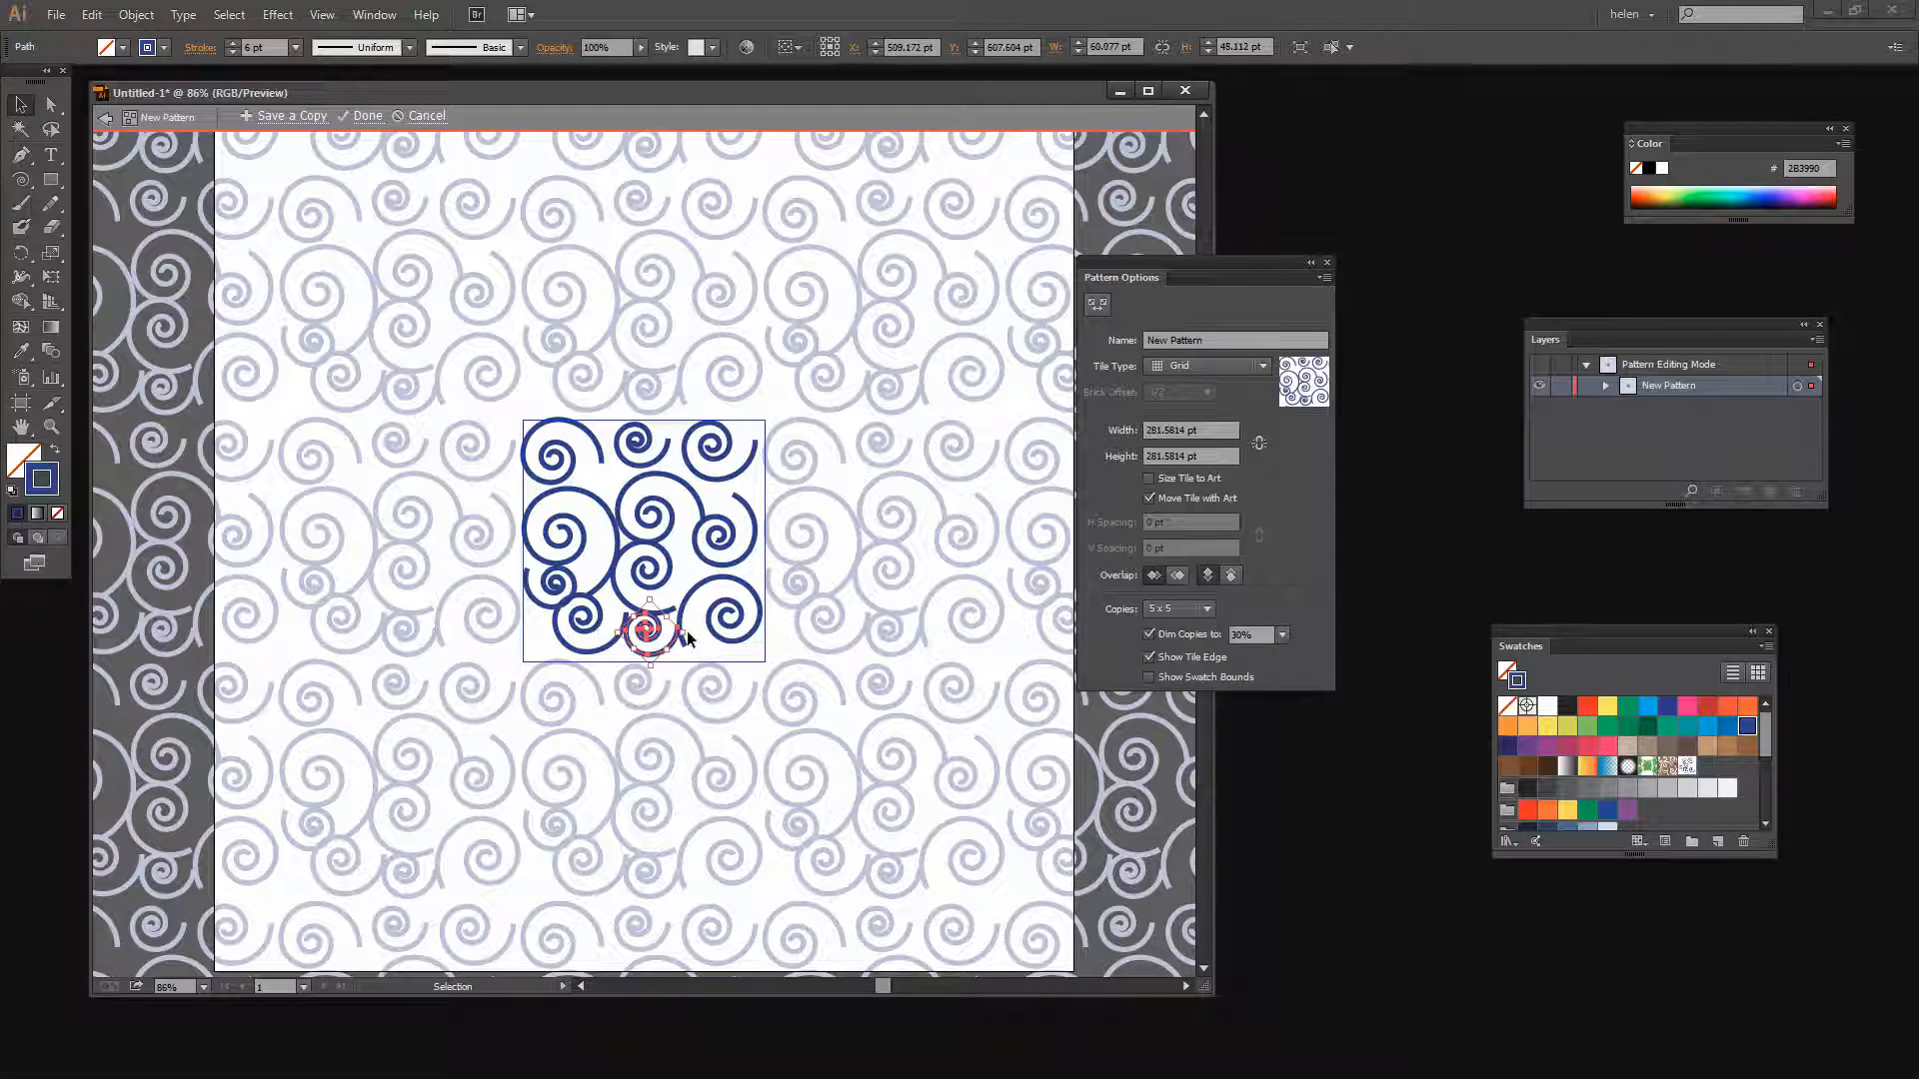
{"action": "left_click_drag", "start_coordinate": [689, 652], "coordinate": [689, 610]}
Nudge the lower left spiral downward in four small steps
{"action": "left_click", "coordinate": [591, 646]}
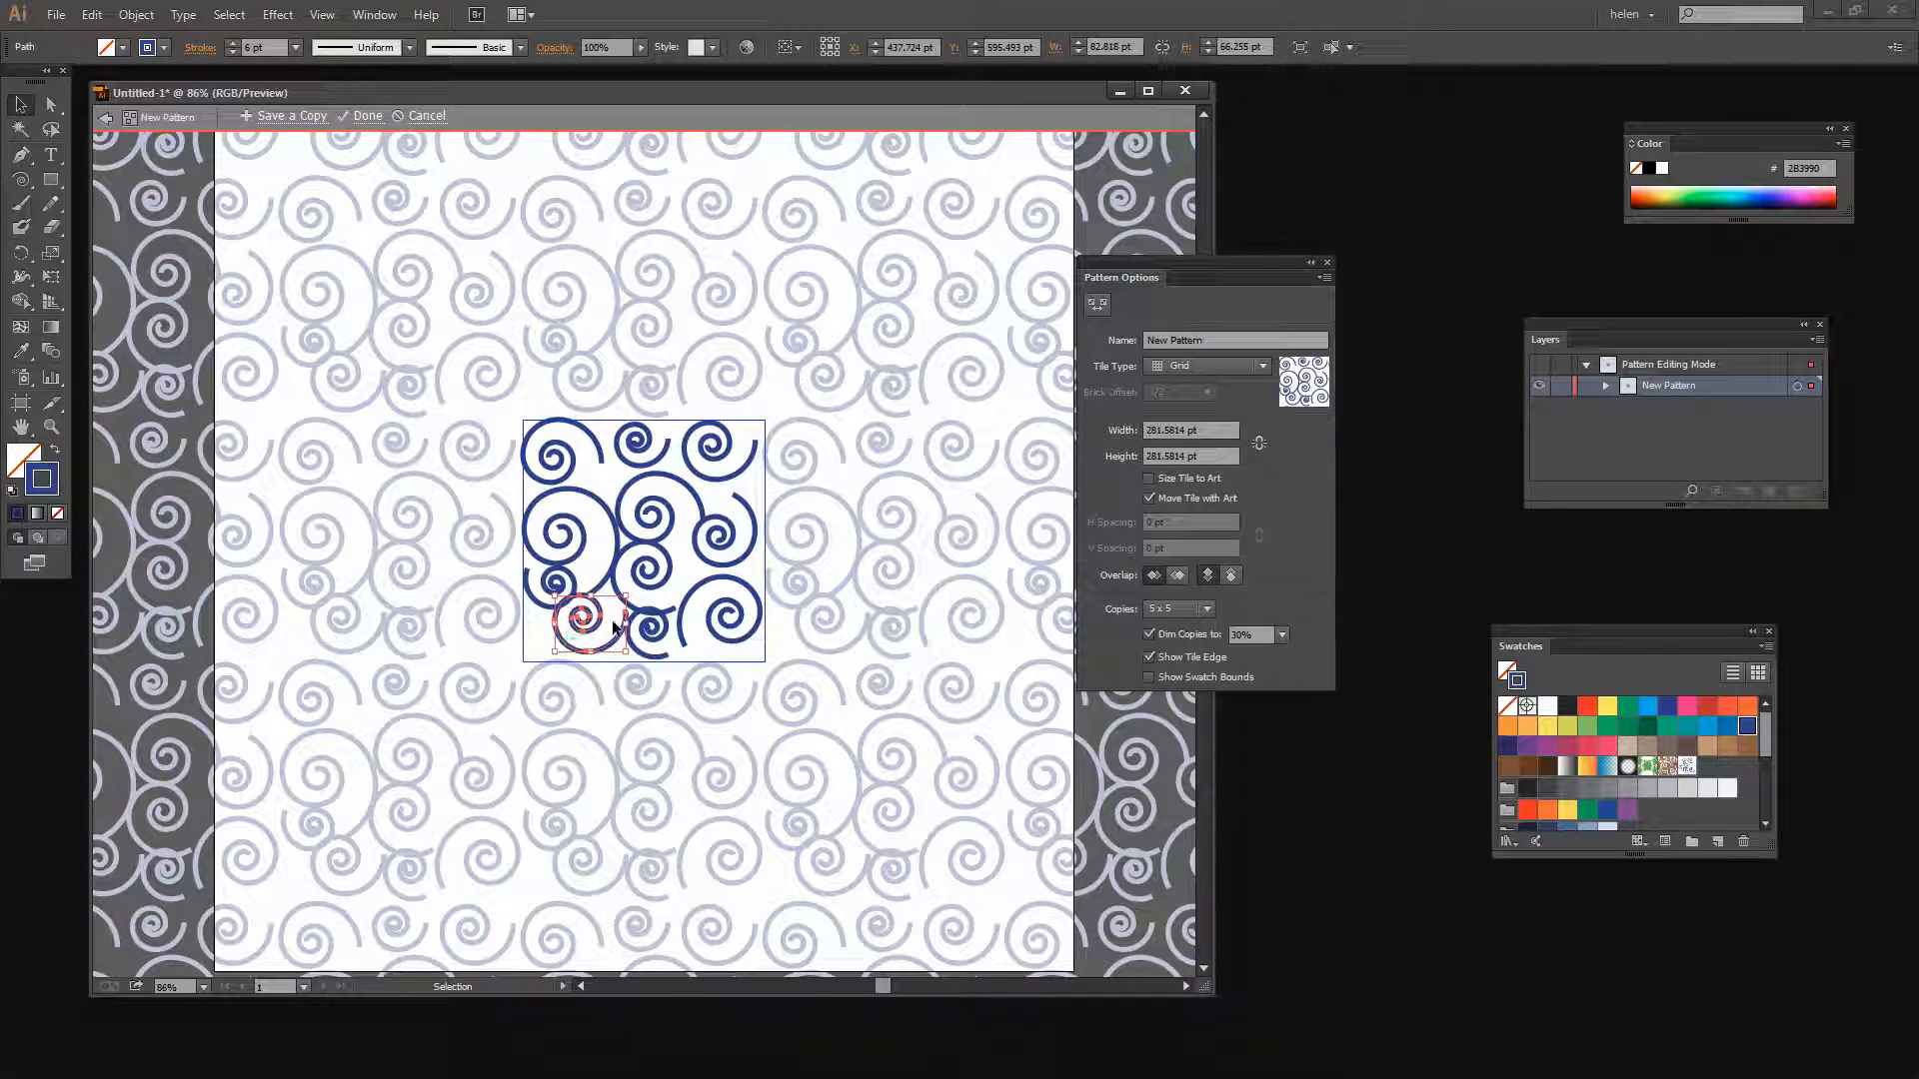
{"action": "key", "text": "Down"}
{"action": "key", "text": "Down"}
{"action": "key", "text": "Down"}
{"action": "key", "text": "Down"}
{"action": "key", "text": "Down"}
{"action": "key", "text": "Down"}
{"action": "key", "text": "Down"}
{"action": "key", "text": "Down"}
{"action": "key", "text": "Down"}
{"action": "key", "text": "Down"}
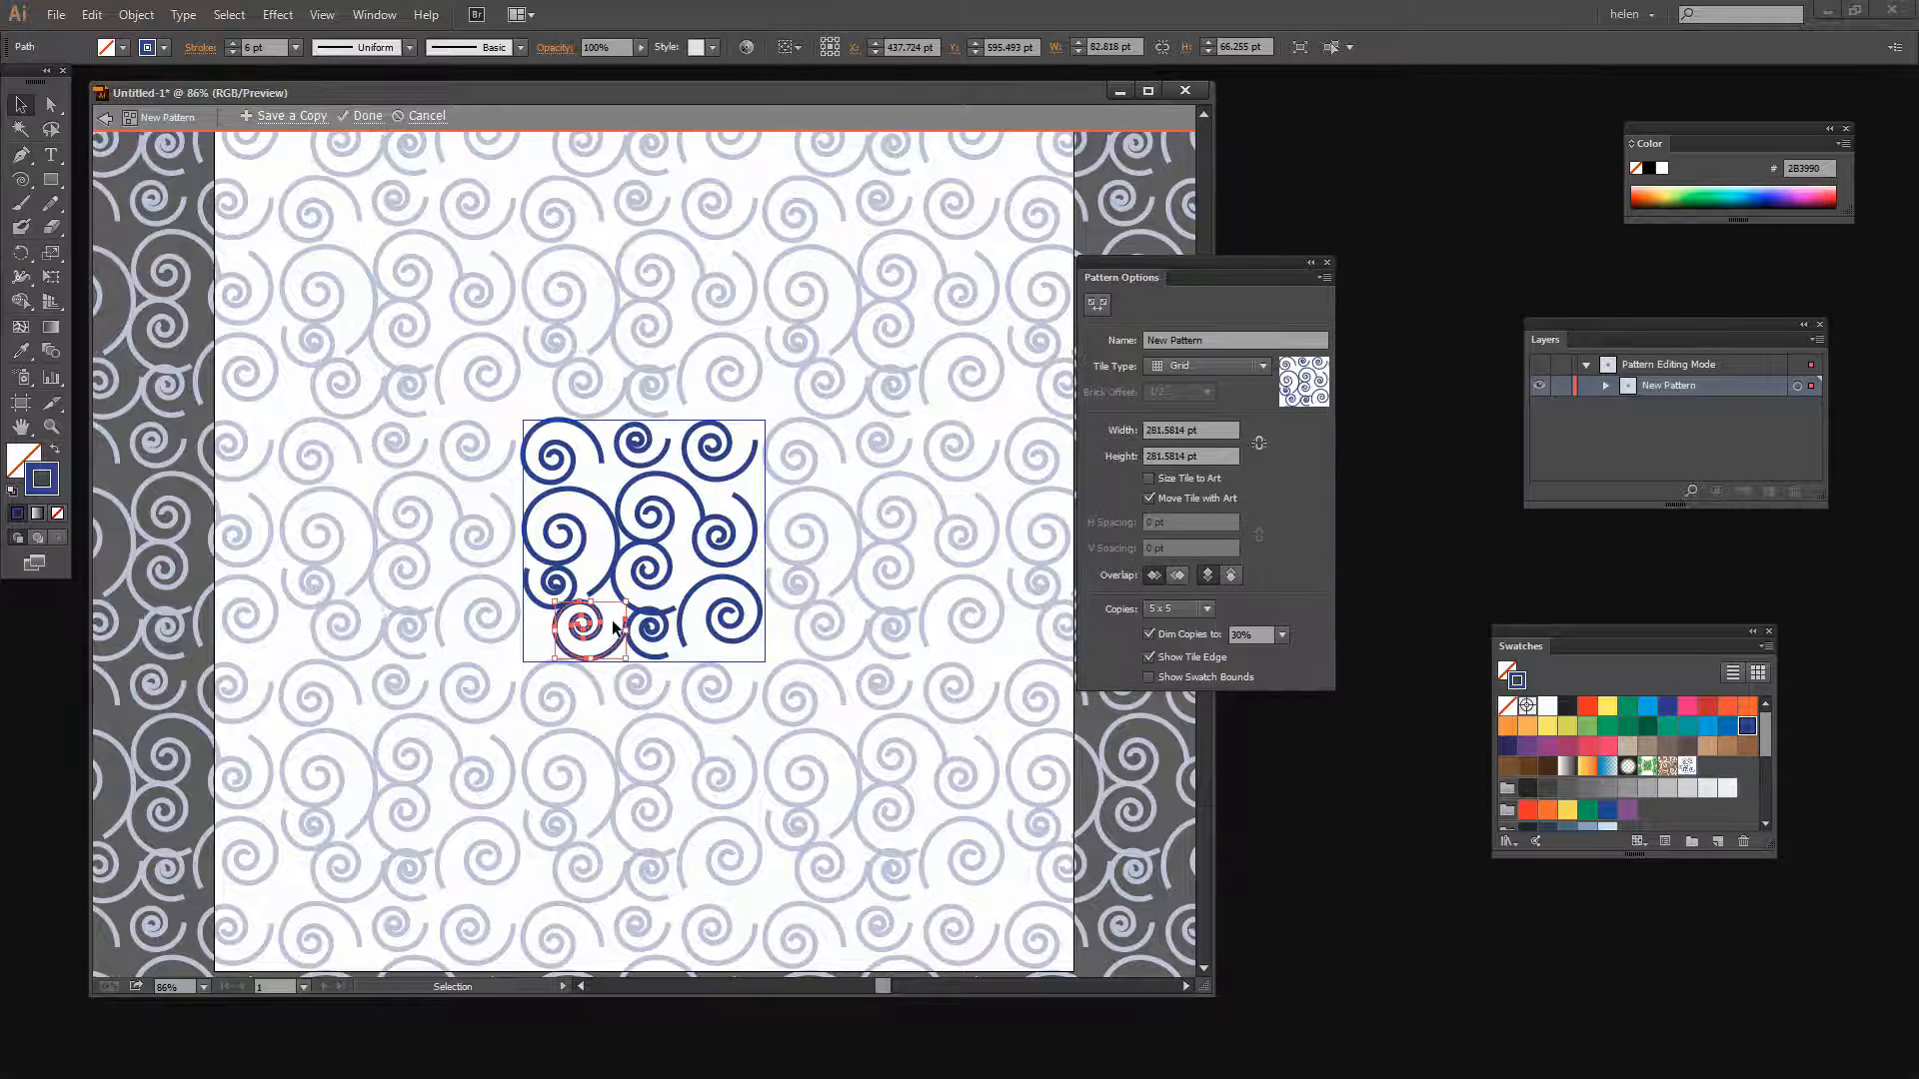
{"action": "key", "text": "Down"}
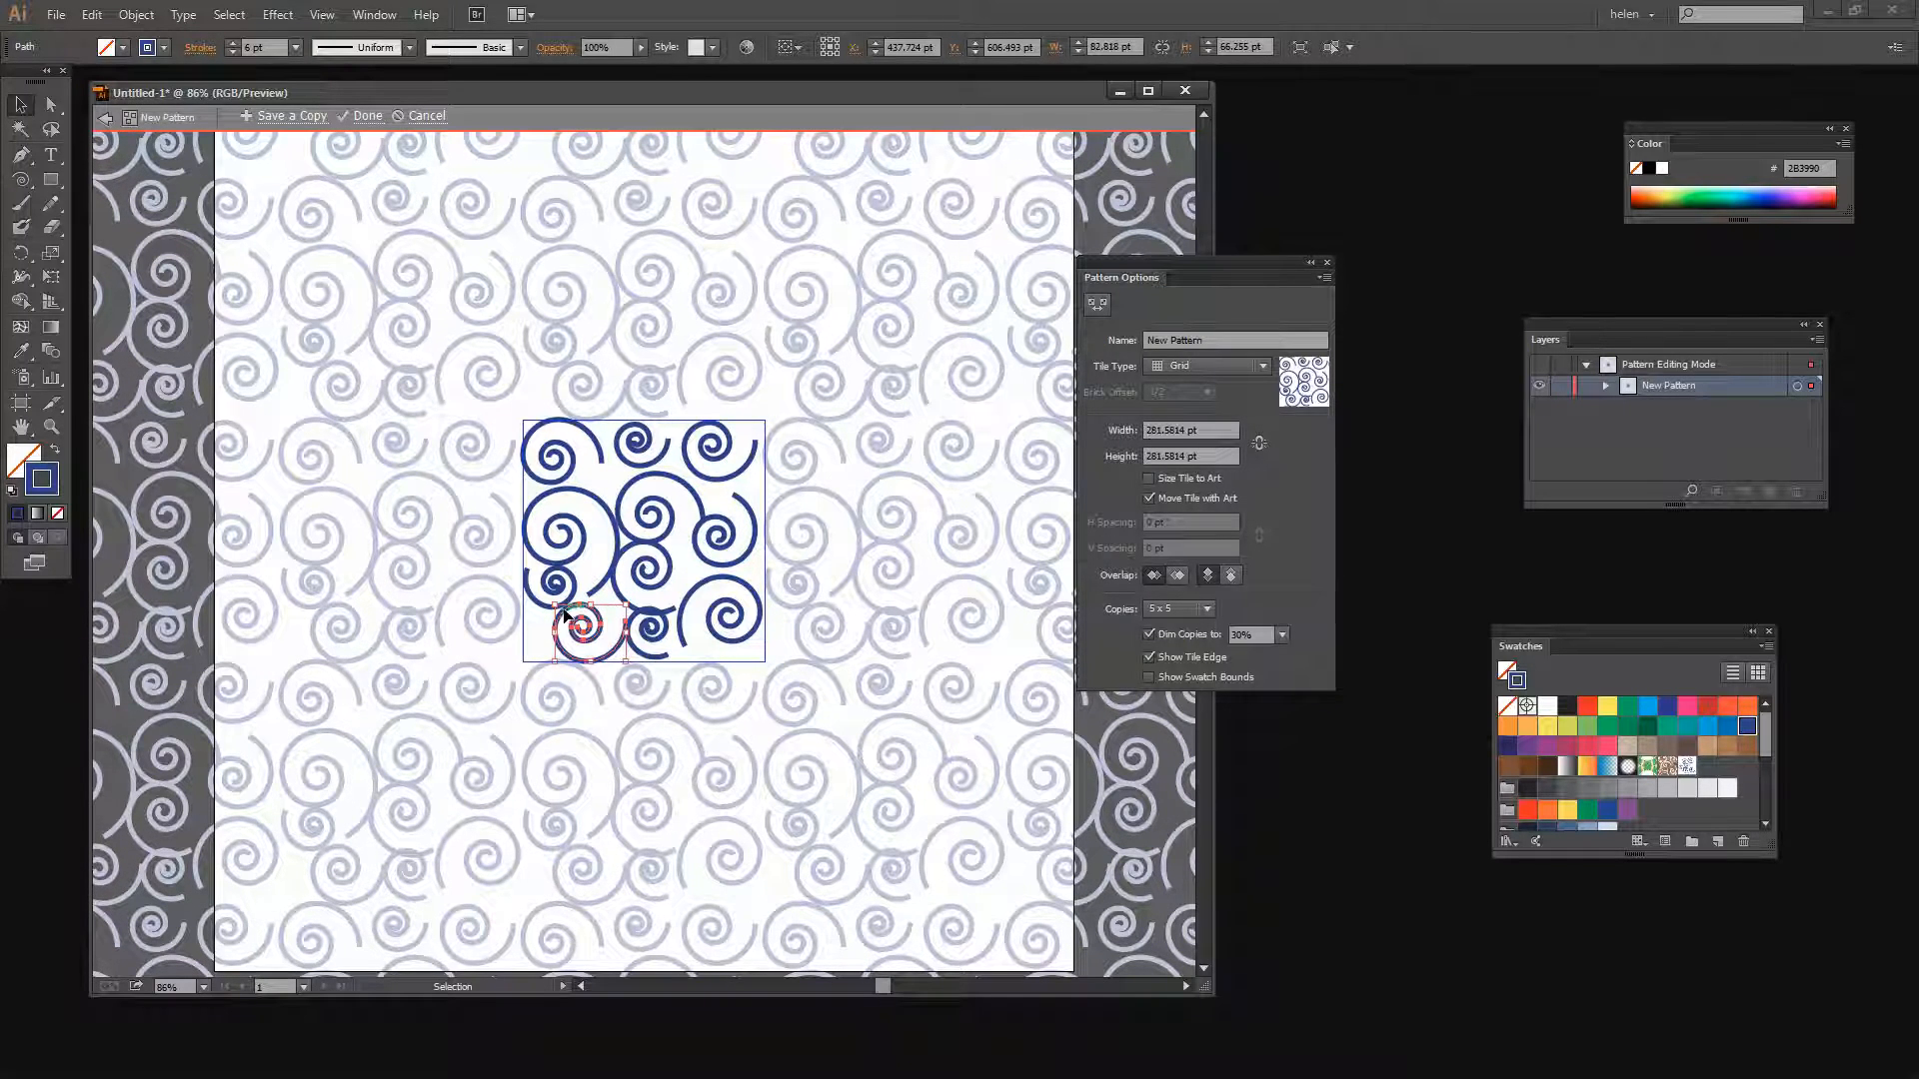
Set Dim Copies to 60% for the surrounding pattern copies
{"action": "key", "text": "z"}
{"action": "left_click_drag", "start_coordinate": [431, 352], "coordinate": [831, 749]}
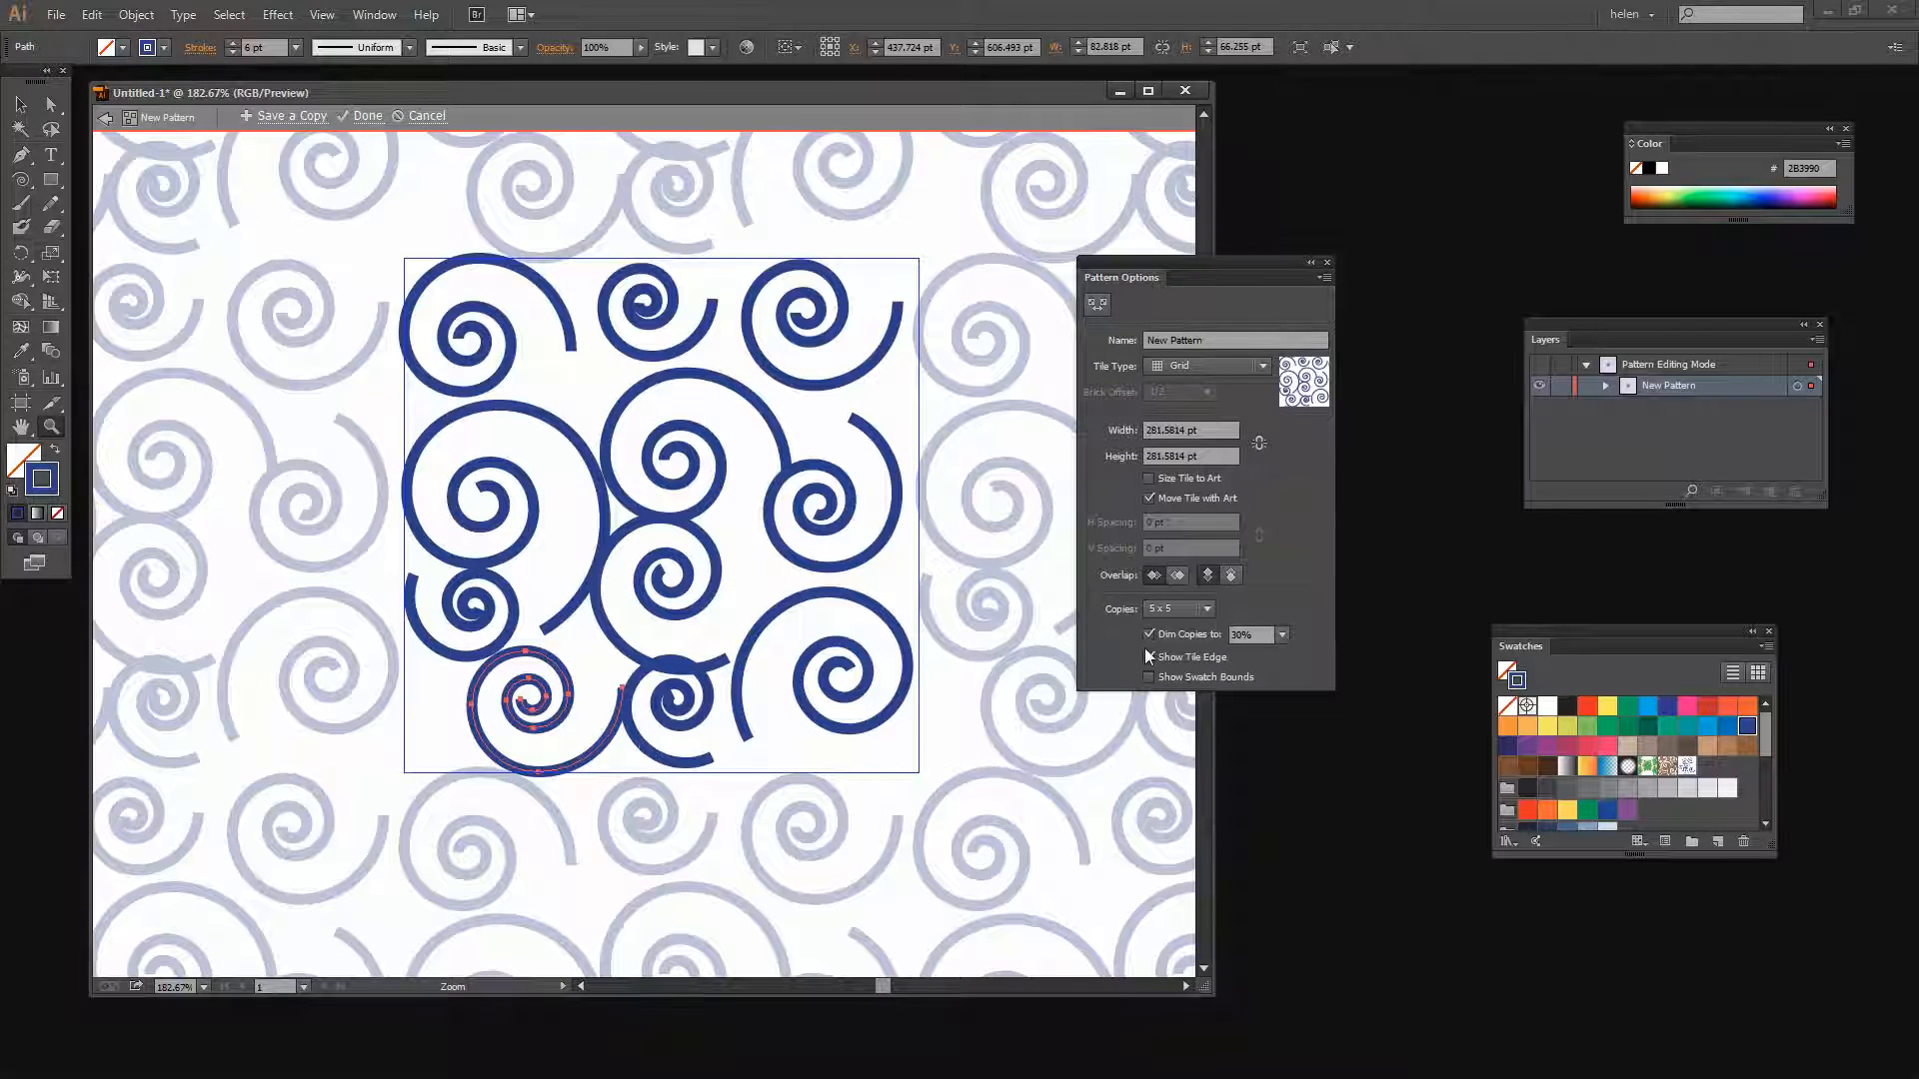
{"action": "left_click", "coordinate": [1279, 635]}
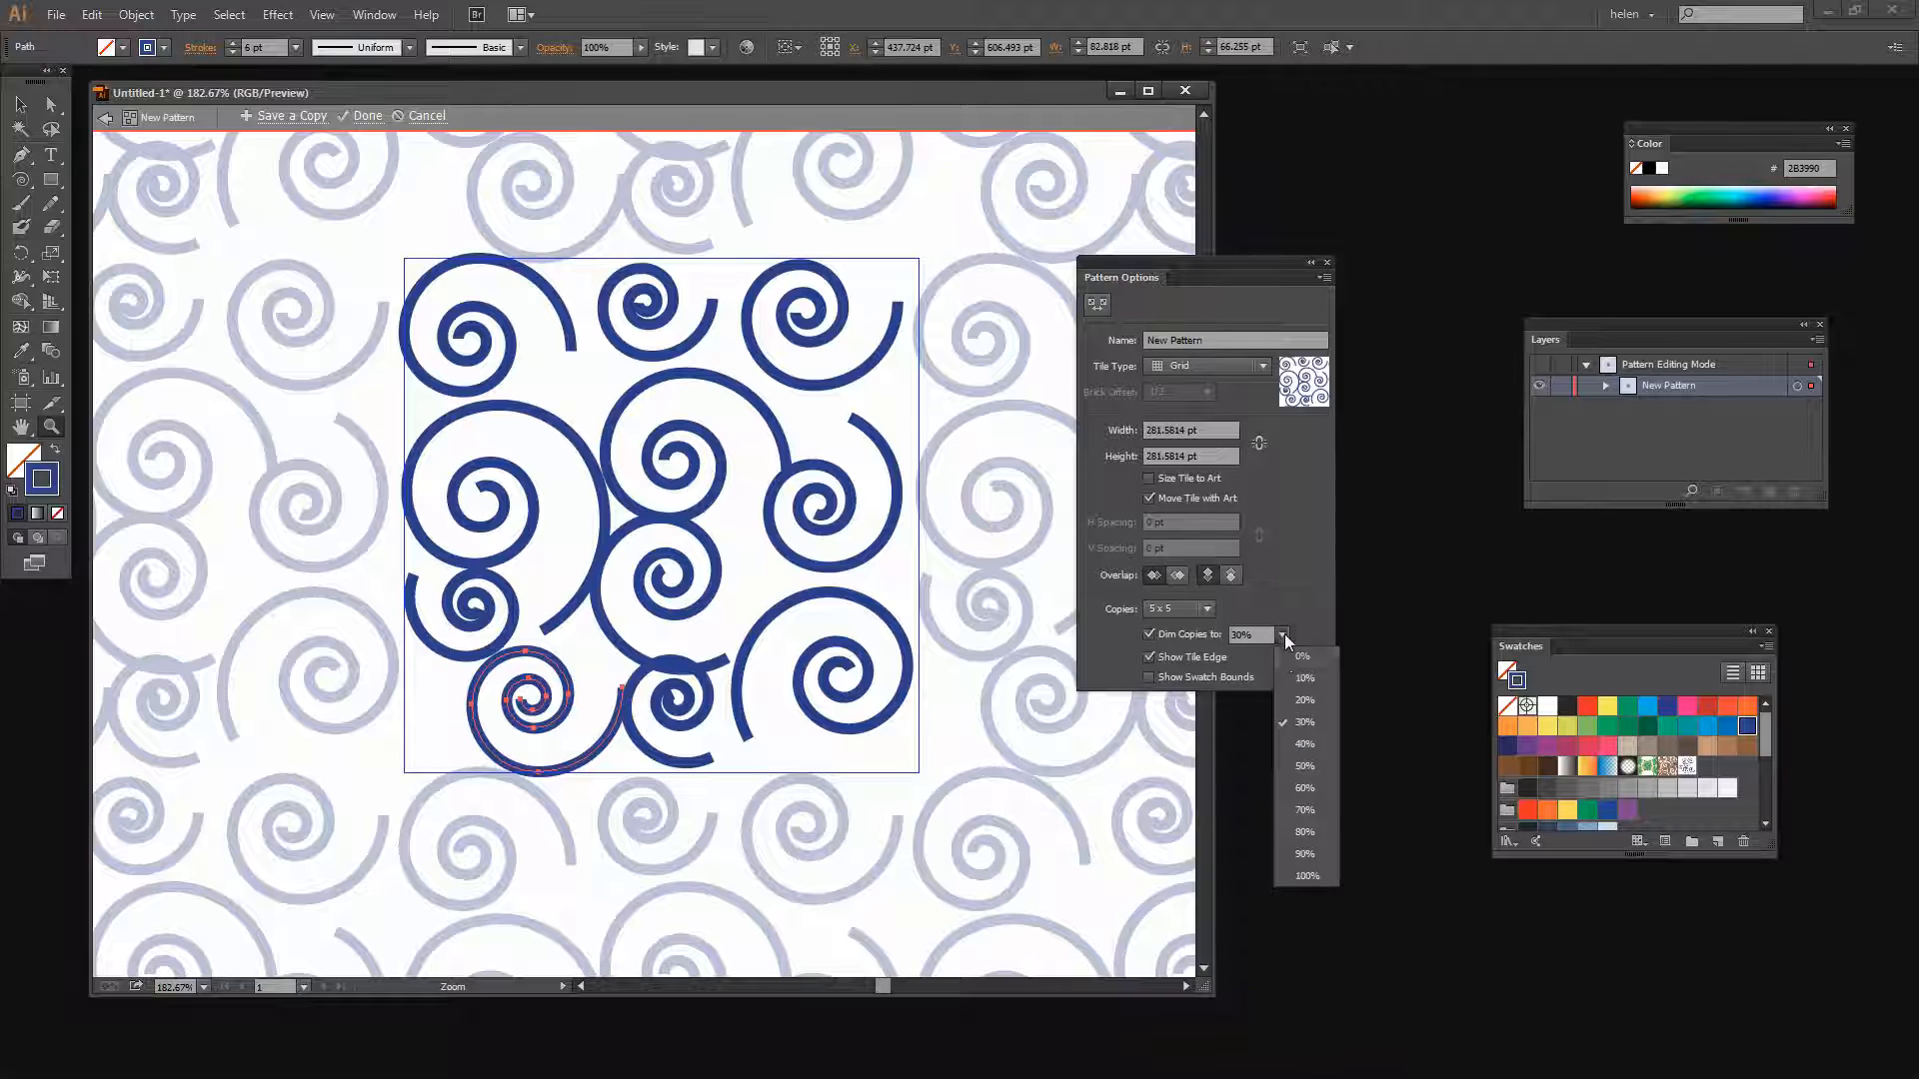
{"action": "left_click", "coordinate": [1300, 788]}
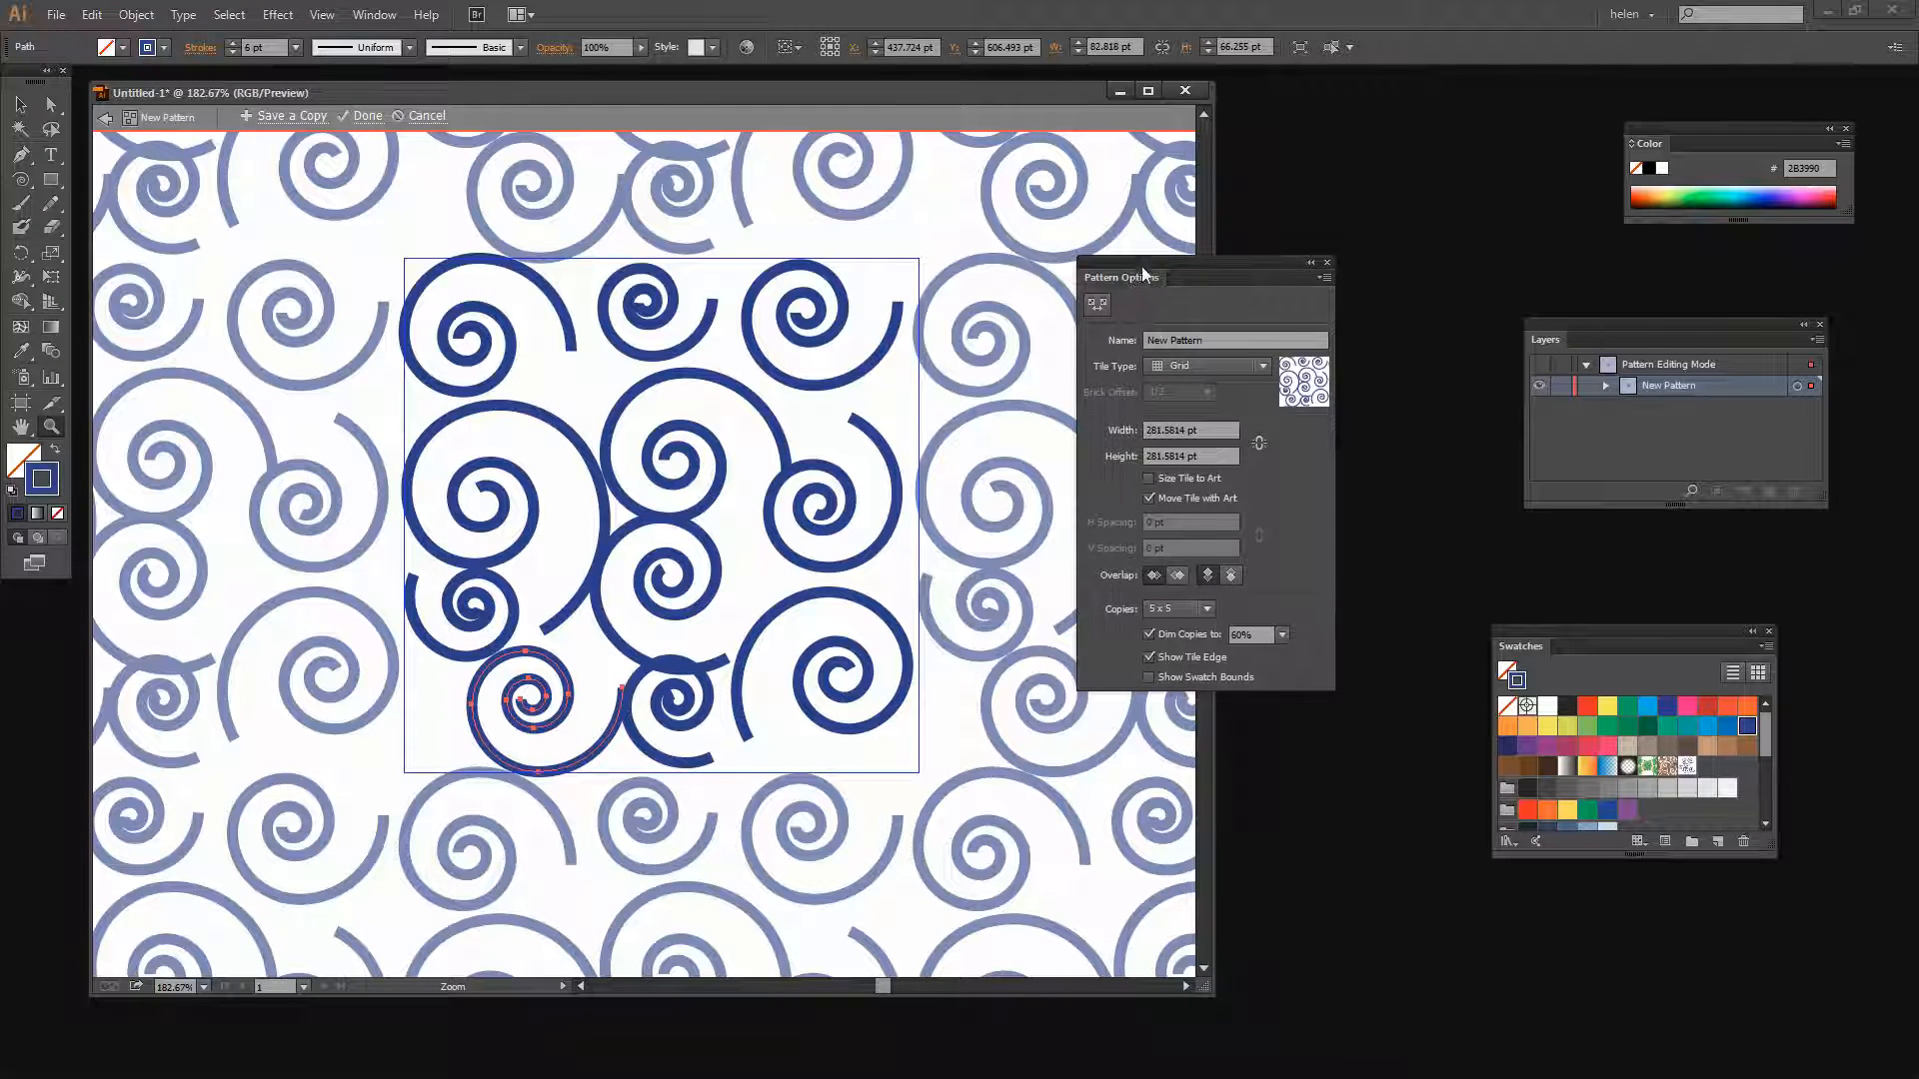
Nudge the bottom centre spiral downward in several small steps and one step to the right
{"action": "left_click_drag", "start_coordinate": [1139, 268], "coordinate": [1359, 212]}
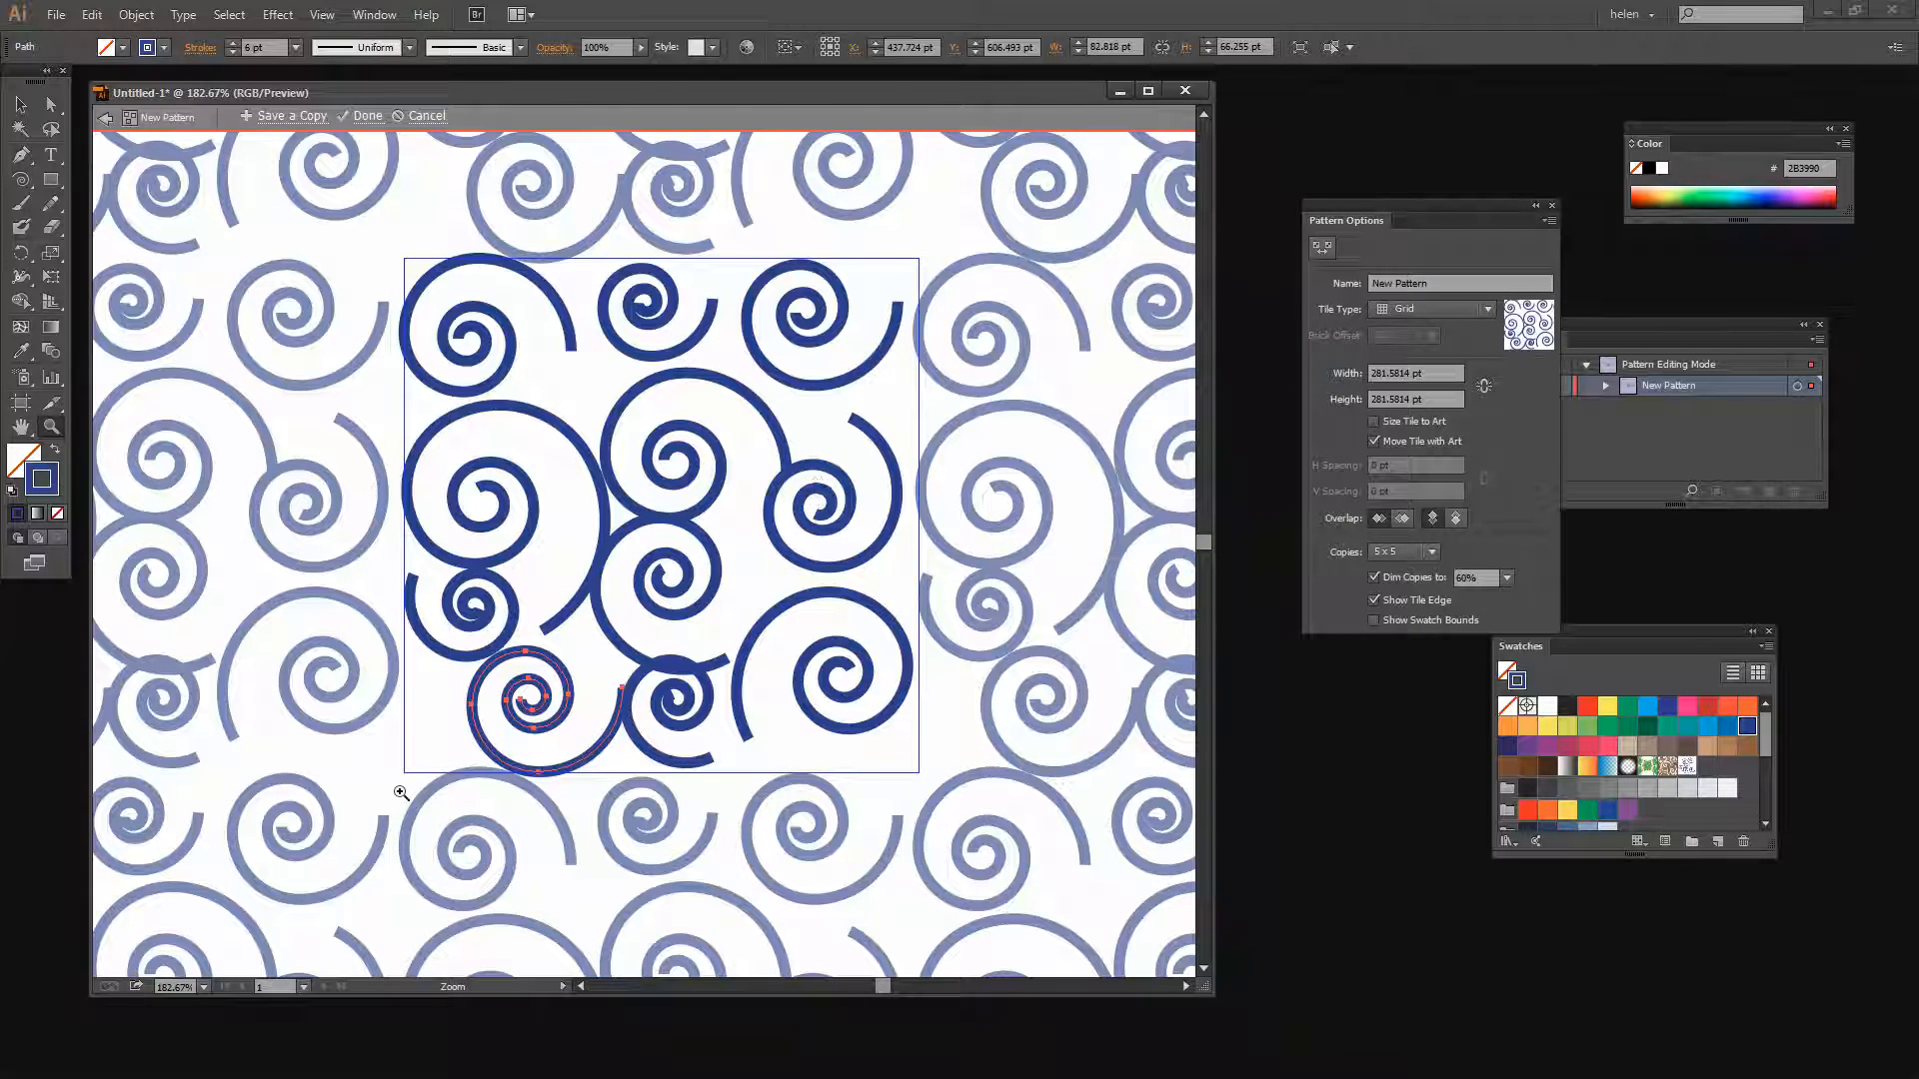
{"action": "key", "text": "v"}
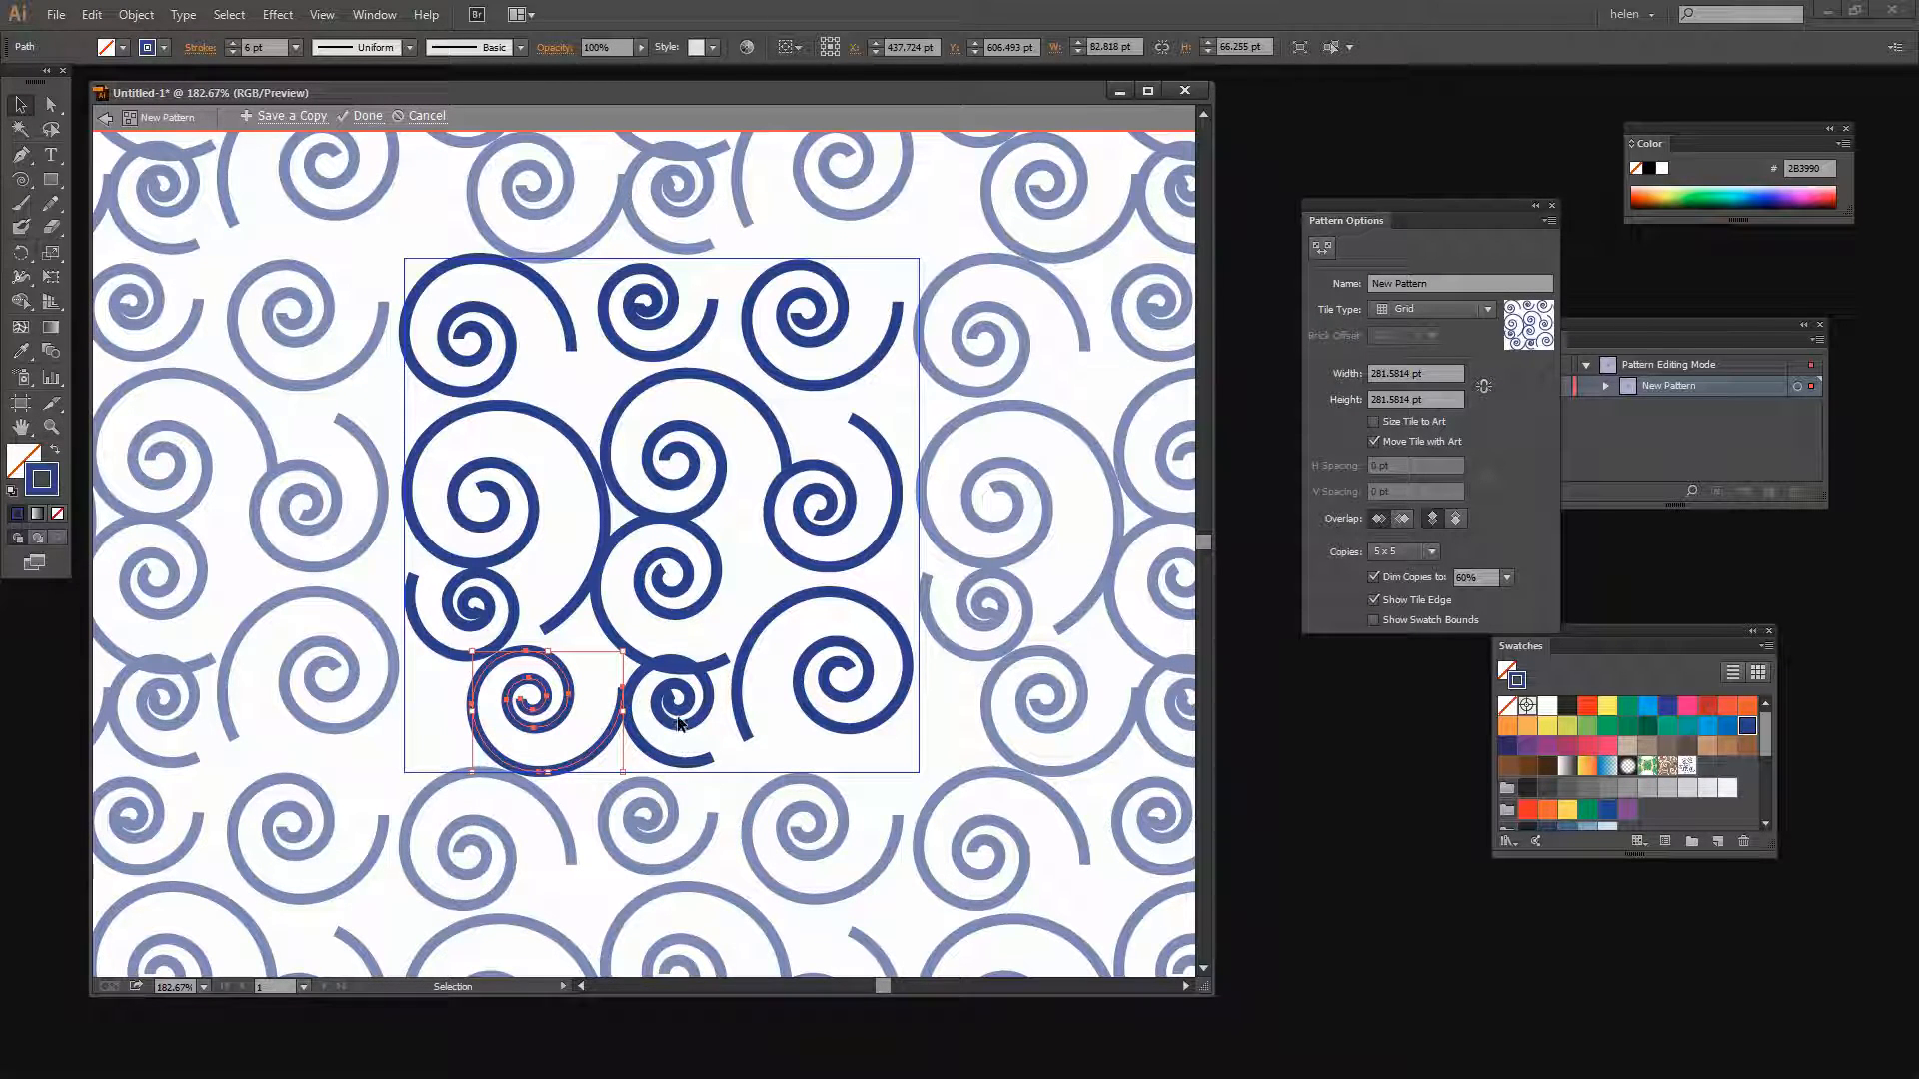
{"action": "left_click", "coordinate": [678, 724]}
{"action": "left_click", "coordinate": [678, 721]}
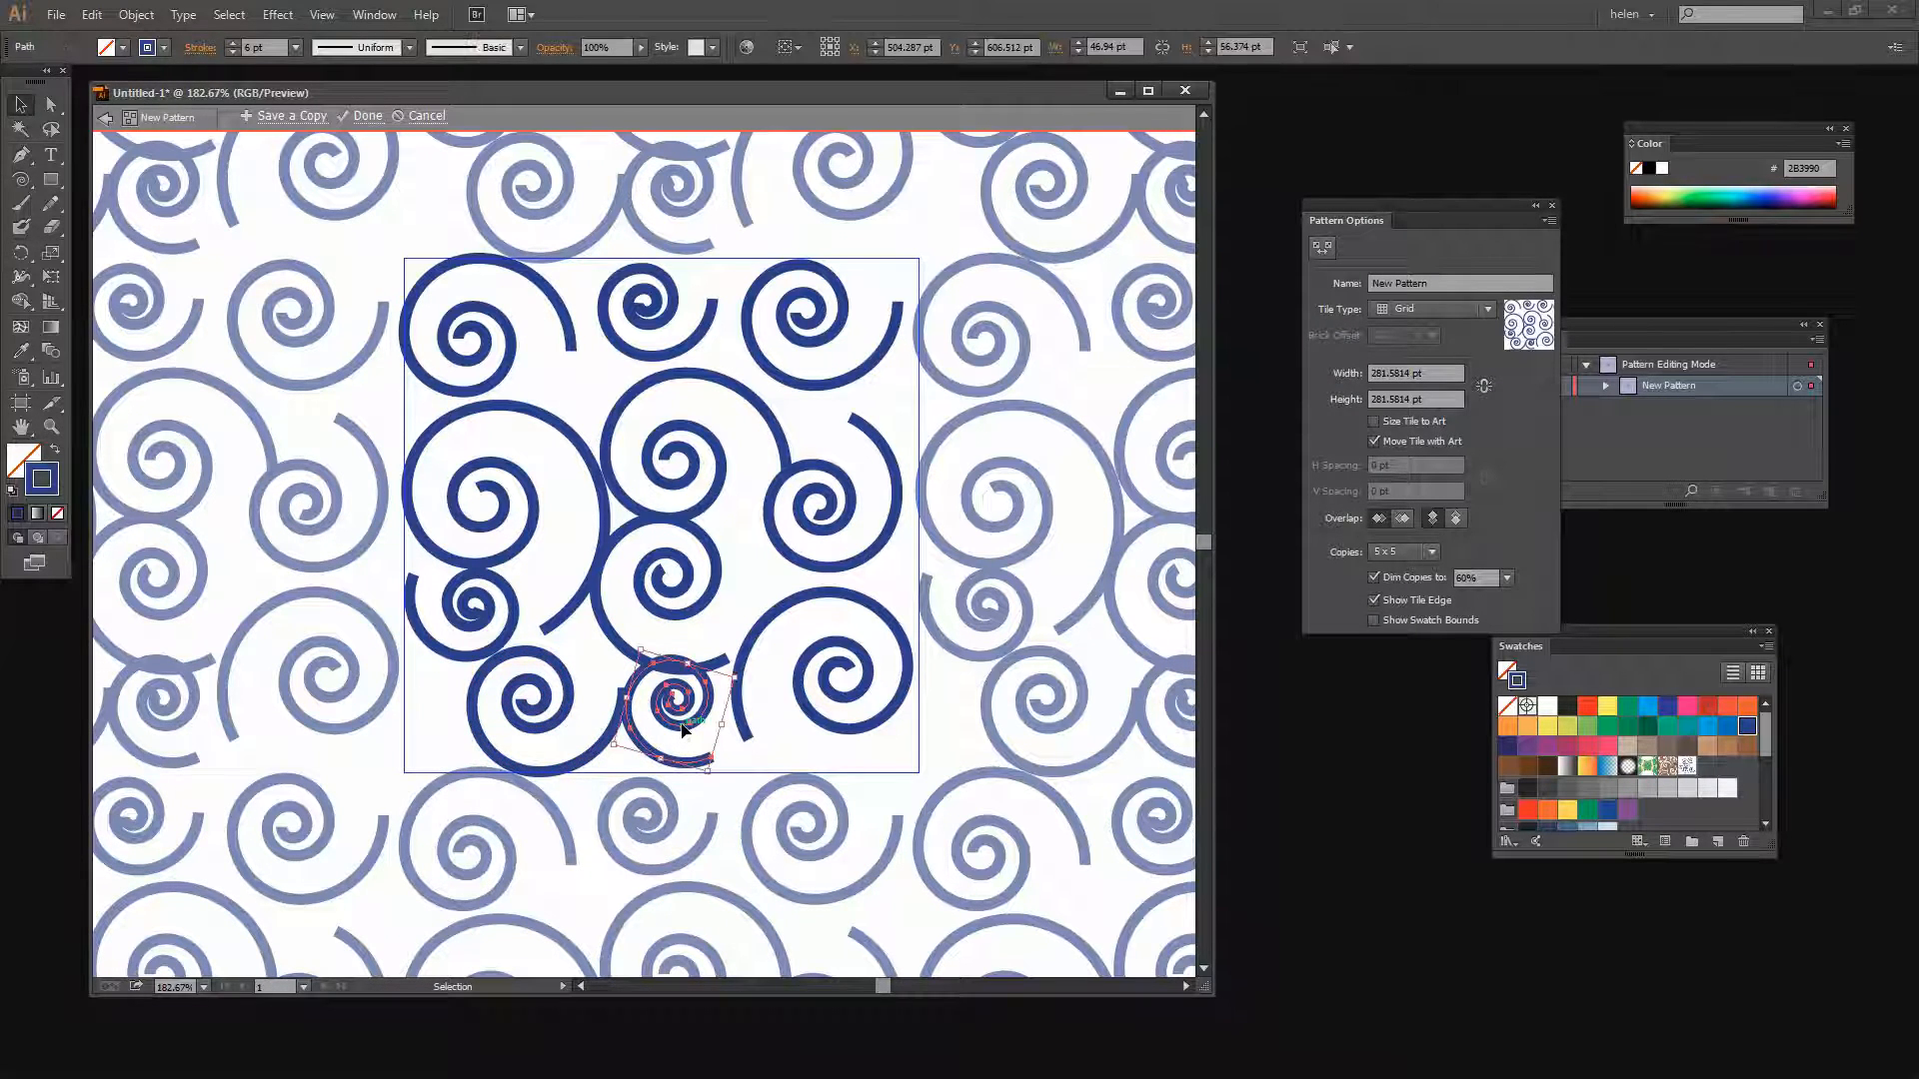
{"action": "key", "text": "Down"}
{"action": "key", "text": "Down"}
{"action": "key", "text": "Down"}
{"action": "key", "text": "Down"}
{"action": "key", "text": "Down"}
{"action": "key", "text": "Down"}
{"action": "key", "text": "Down"}
{"action": "key", "text": "Down"}
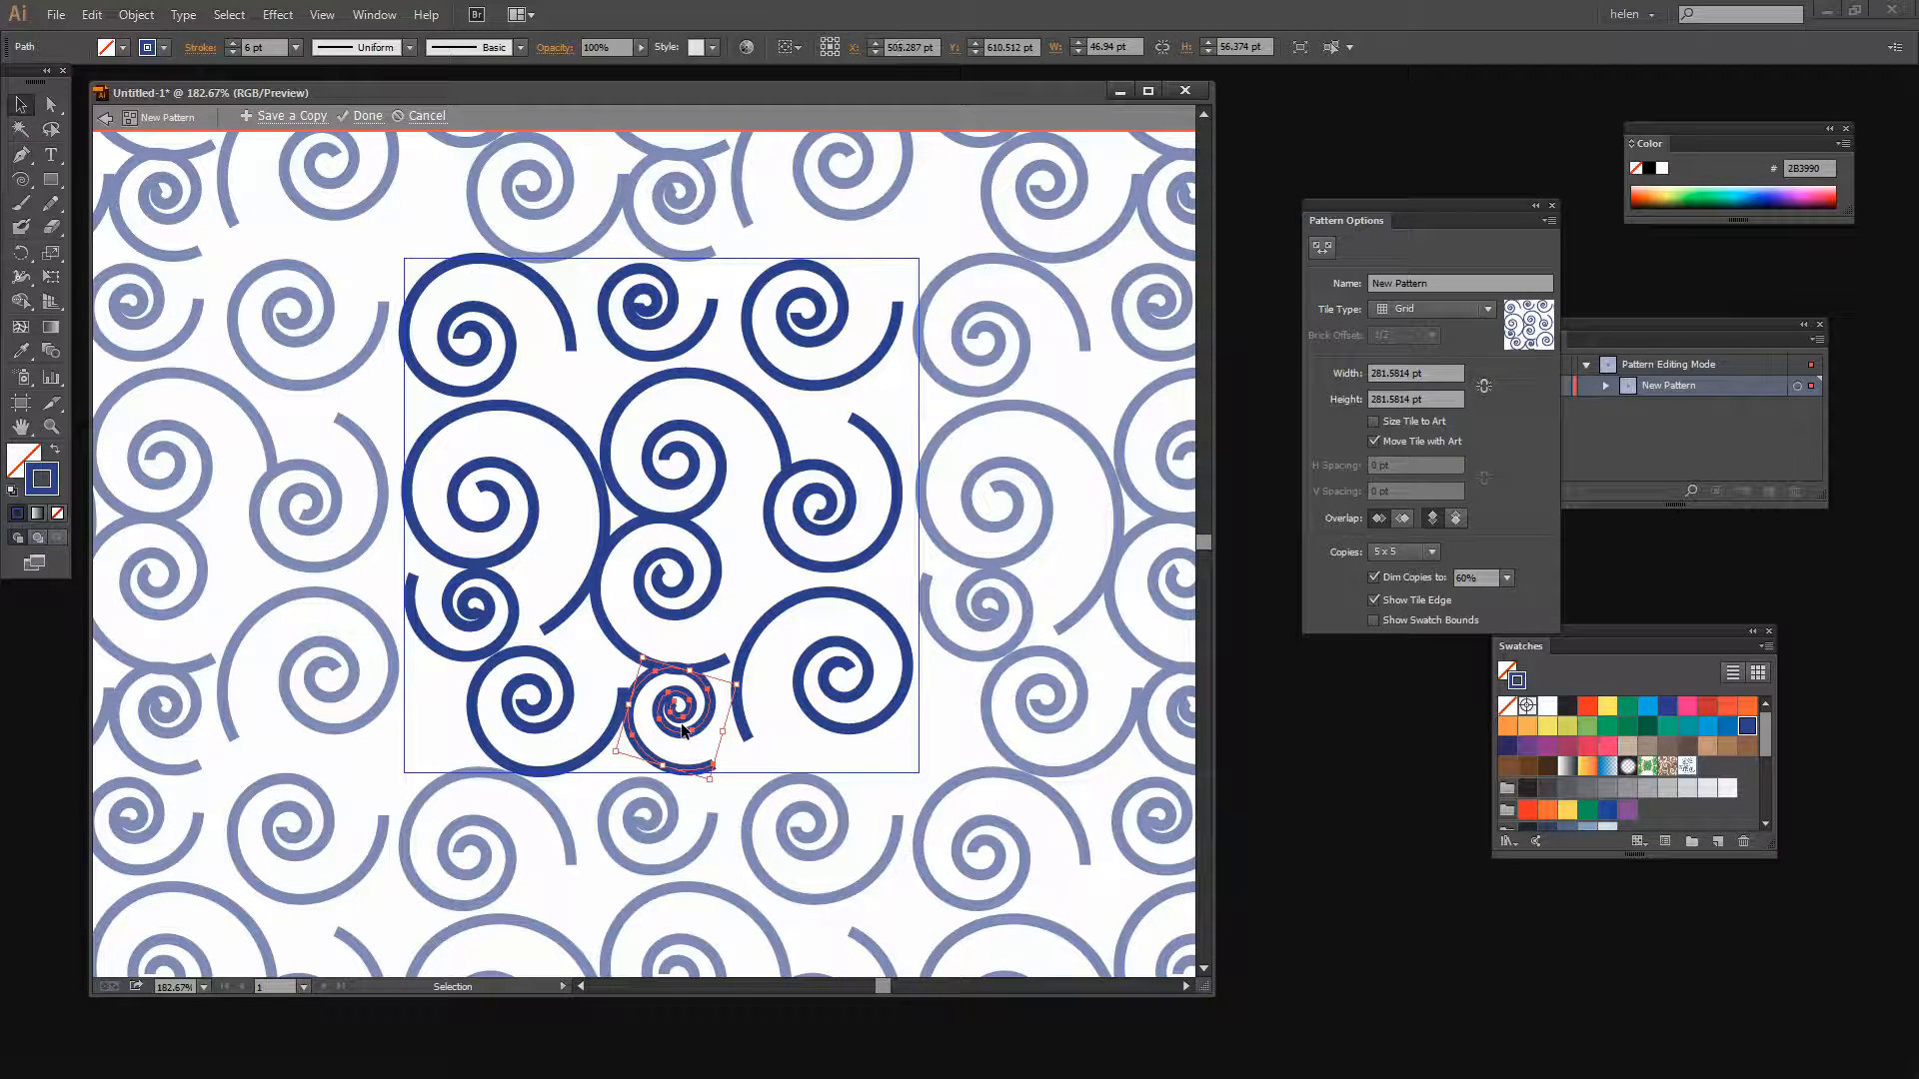
{"action": "key", "text": "Right"}
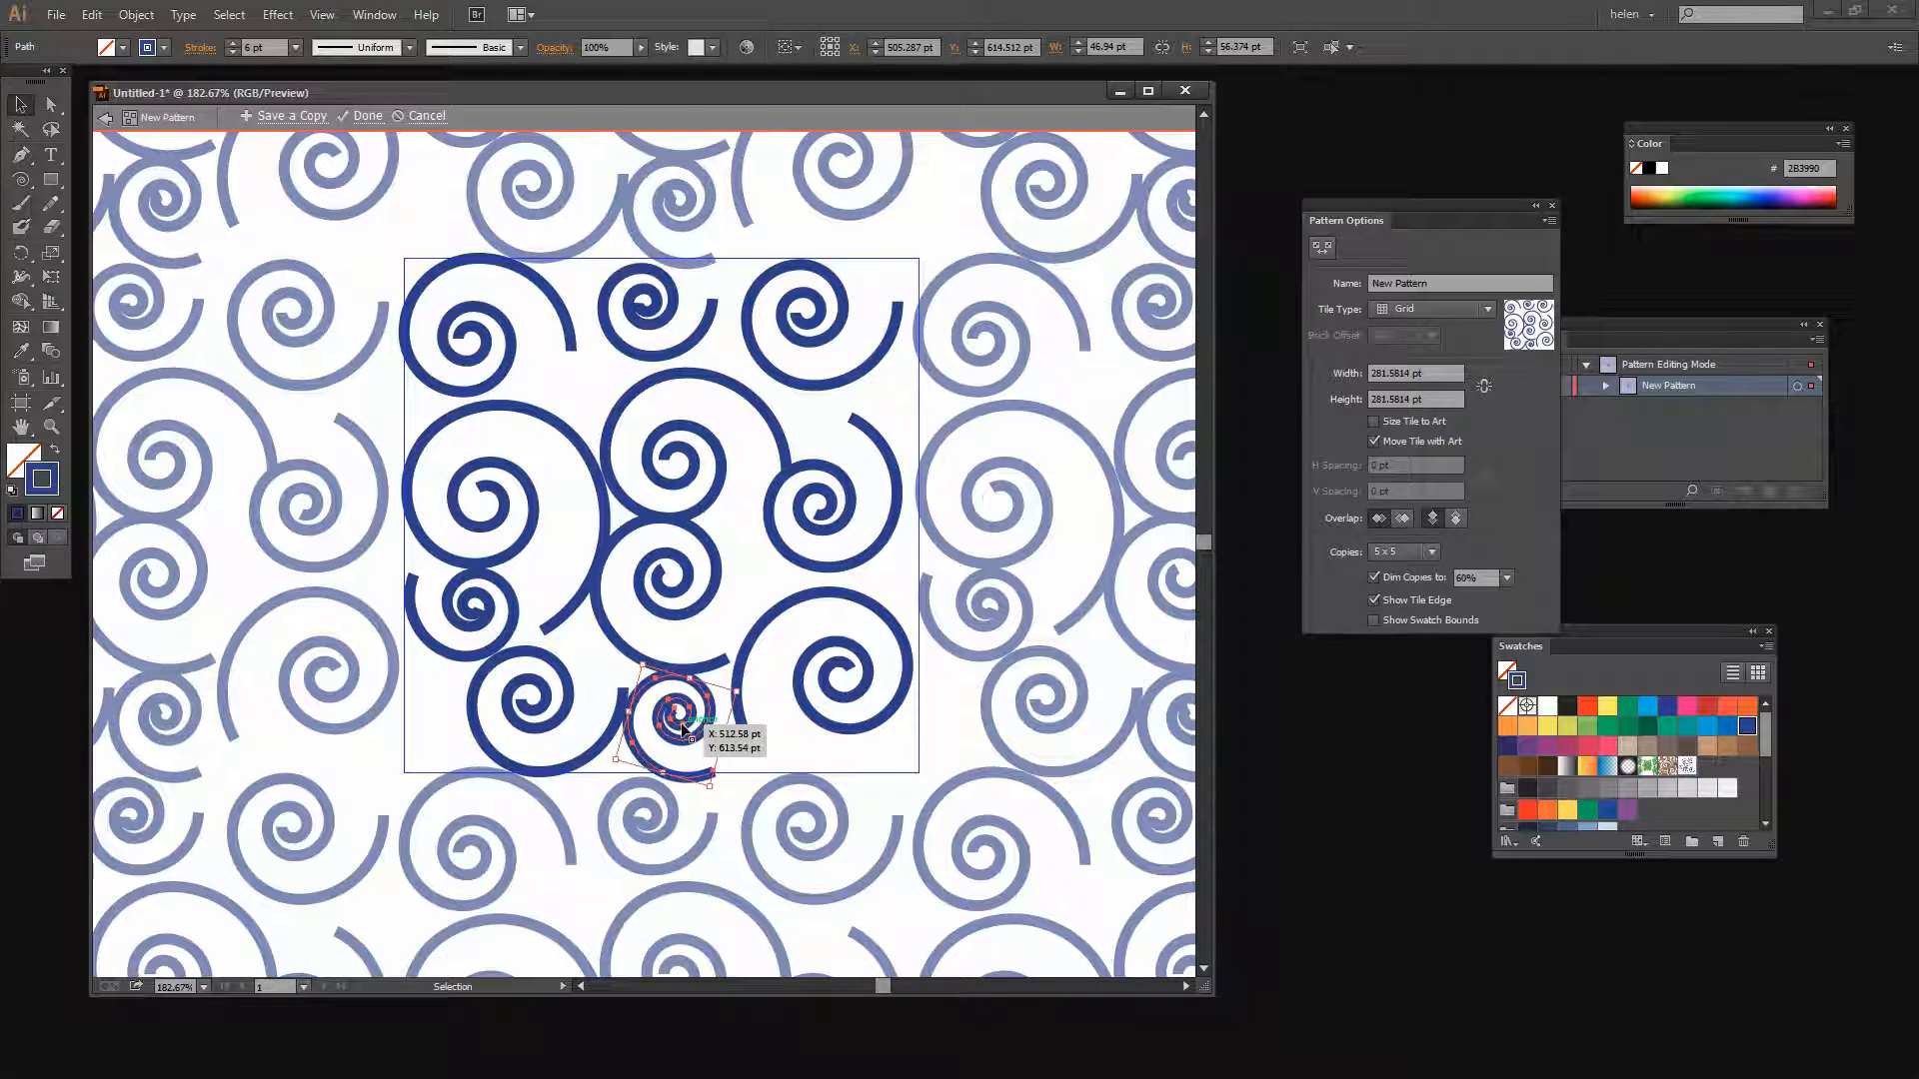
{"action": "key", "text": "Down"}
Reposition the top centre spiral, moving it down slightly and nudging it back up in small steps
{"action": "left_click", "coordinate": [674, 300]}
{"action": "key", "text": "Up"}
{"action": "key", "text": "Up"}
{"action": "key", "text": "Up"}
{"action": "key", "text": "Up"}
{"action": "key", "text": "Up"}
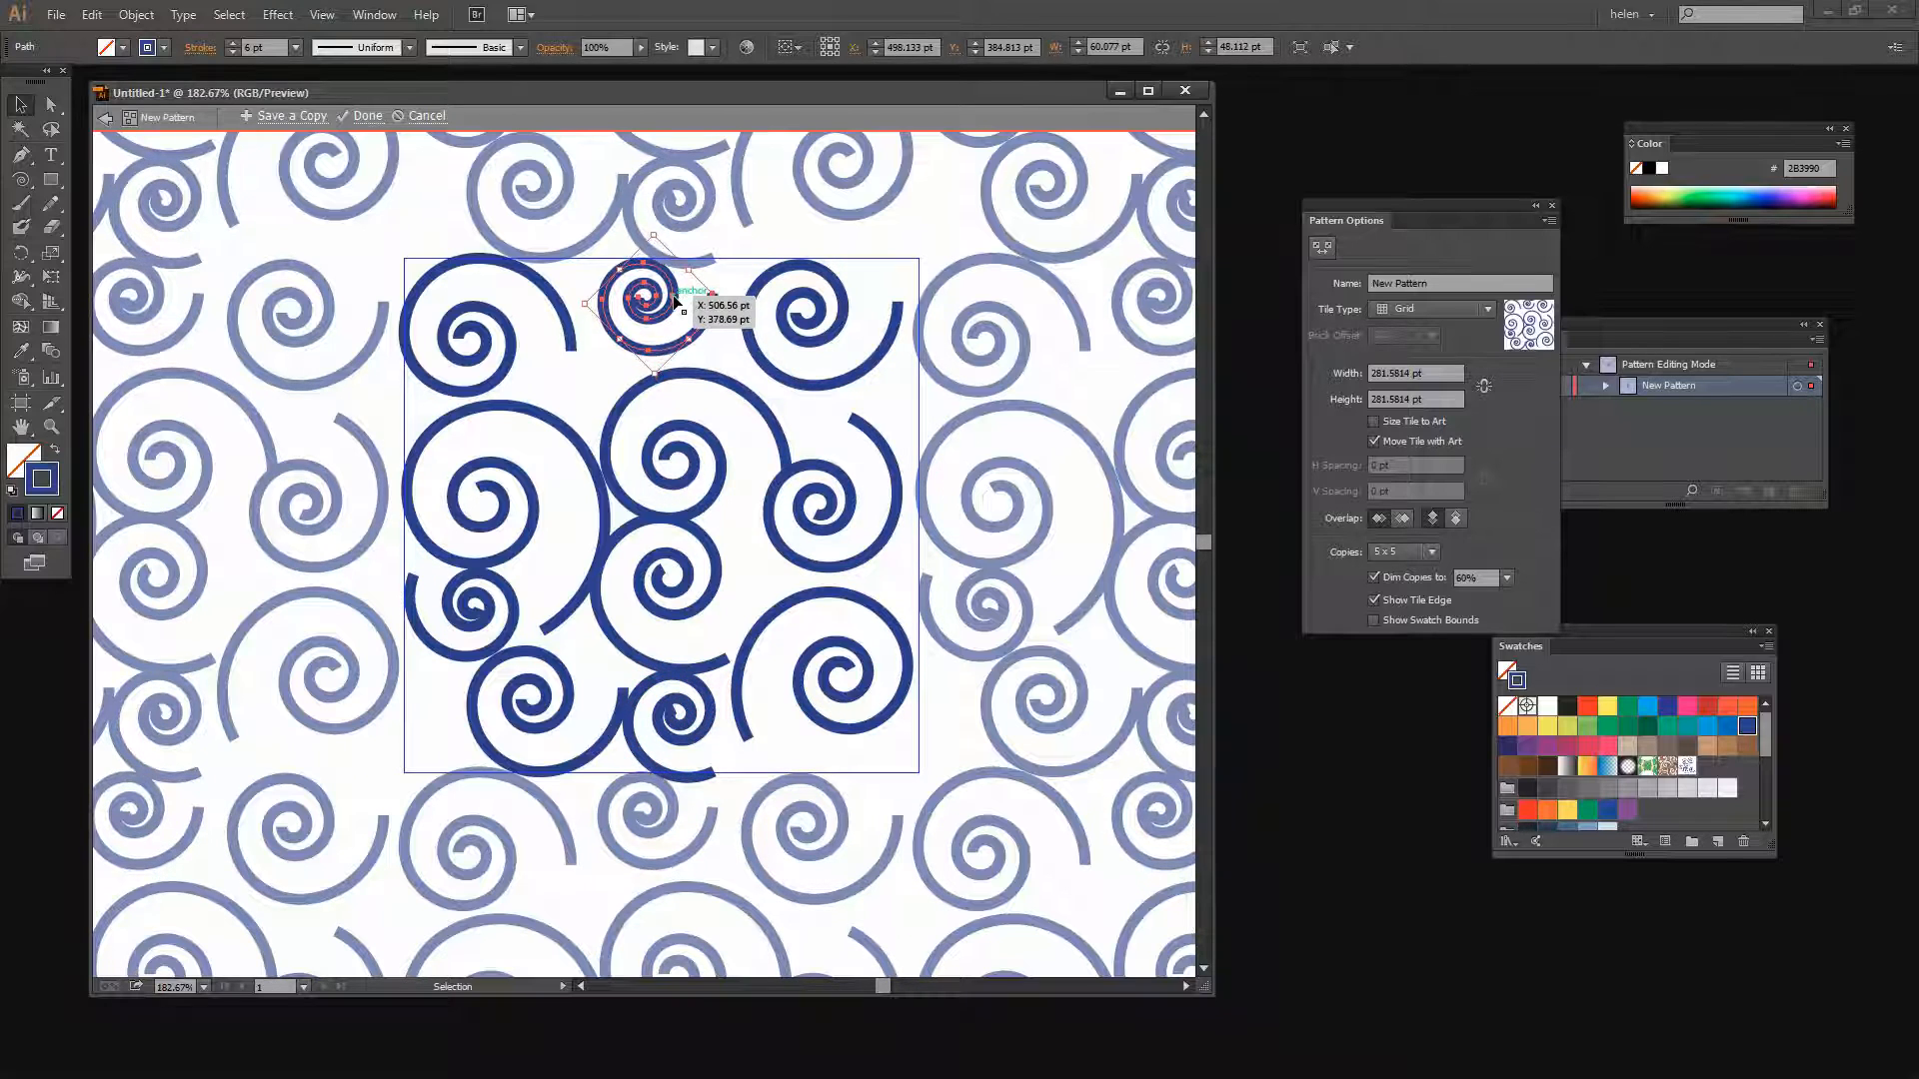
{"action": "key", "text": "Down"}
{"action": "key", "text": "Down"}
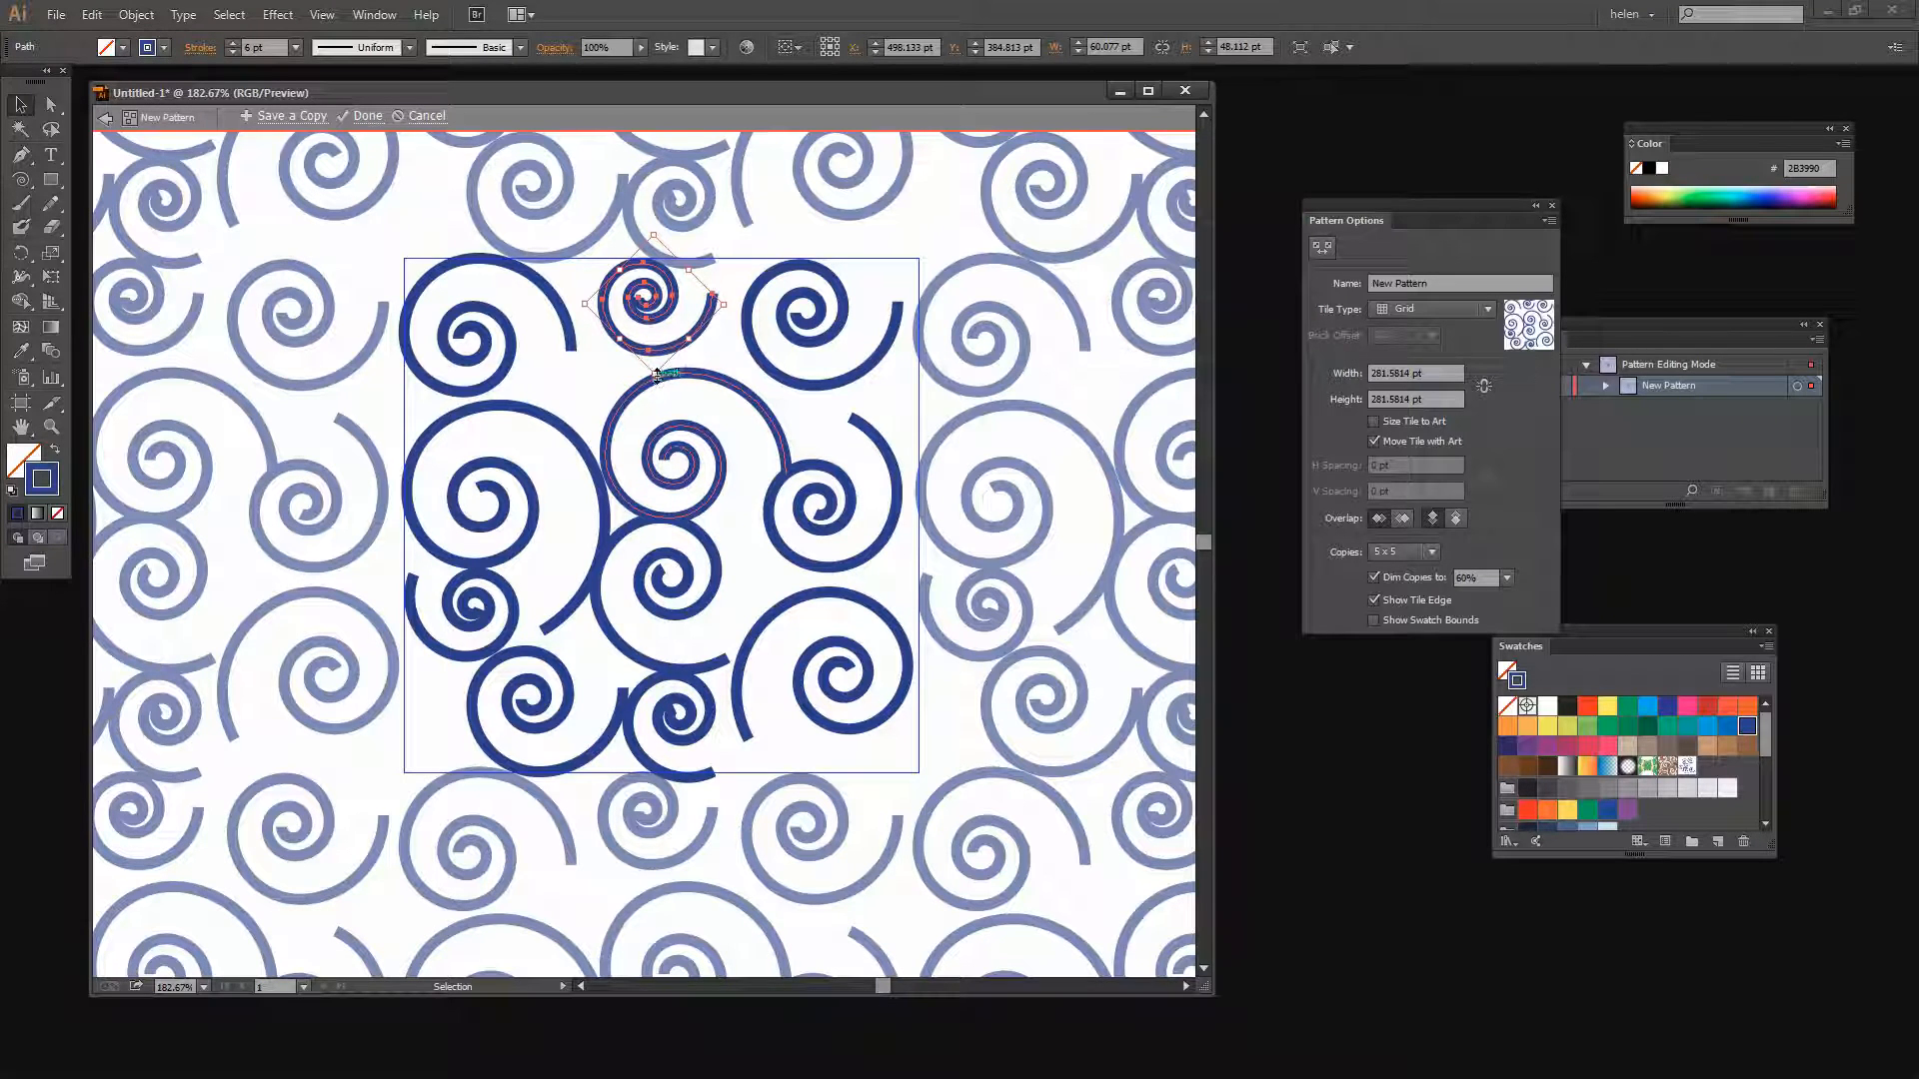
{"action": "left_click_drag", "start_coordinate": [655, 376], "coordinate": [669, 412]}
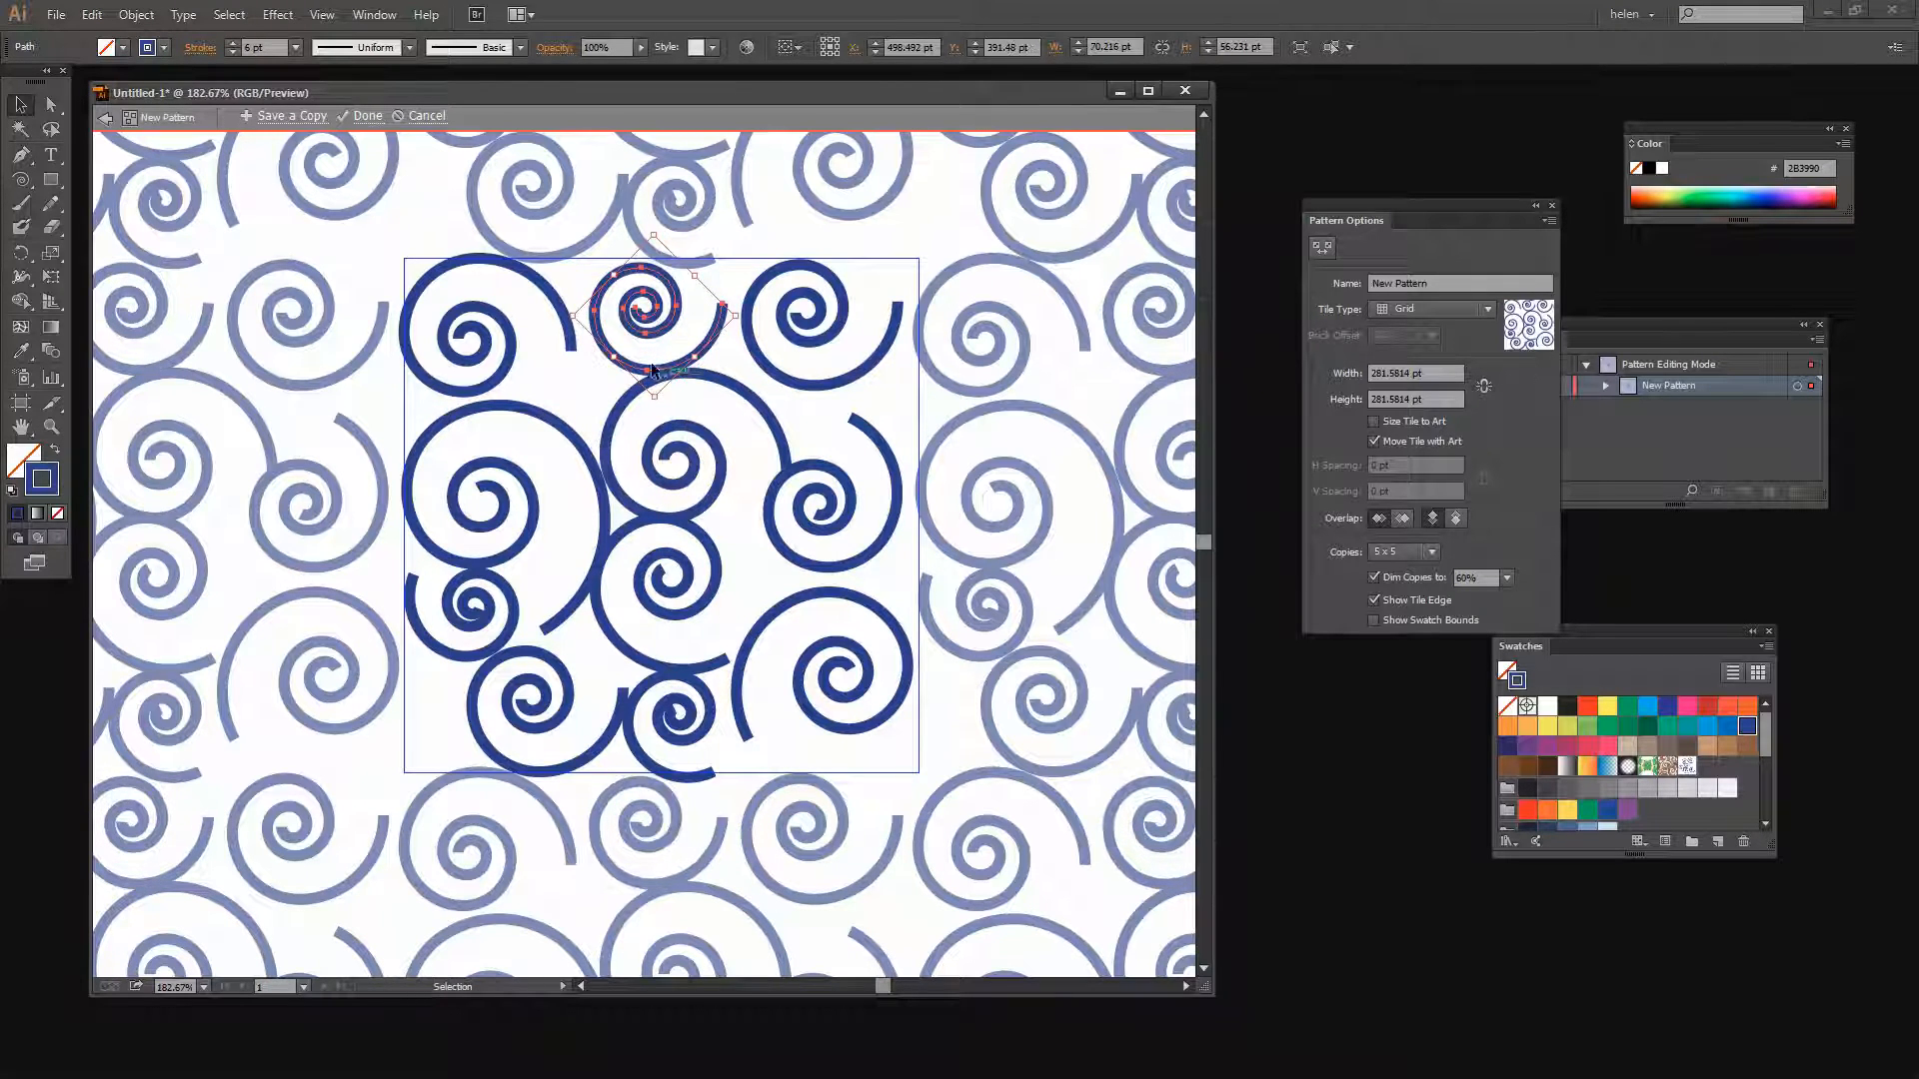
{"action": "key", "text": "Up"}
{"action": "key", "text": "Up"}
{"action": "key", "text": "Up"}
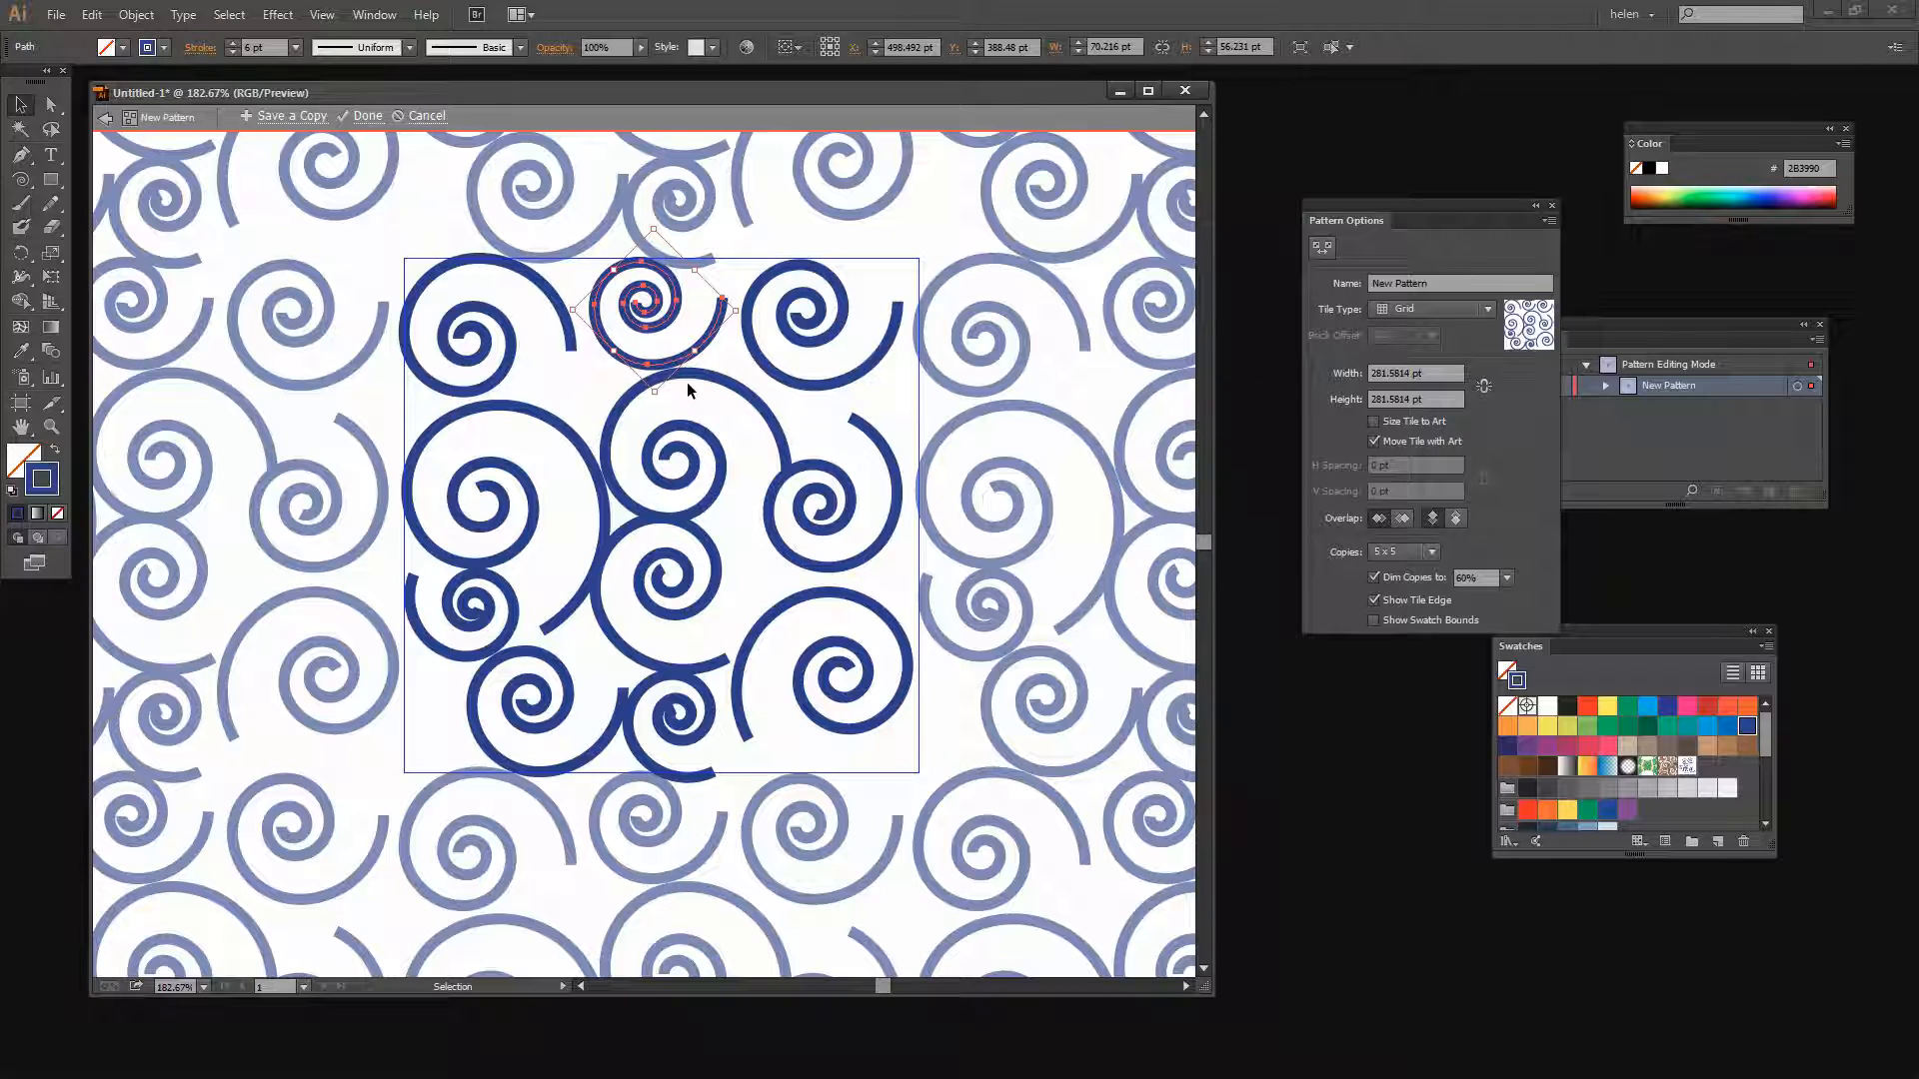
Nudge the central spiral up two small steps
{"action": "left_click", "coordinate": [715, 375]}
{"action": "key", "text": "Up"}
{"action": "key", "text": "Up"}
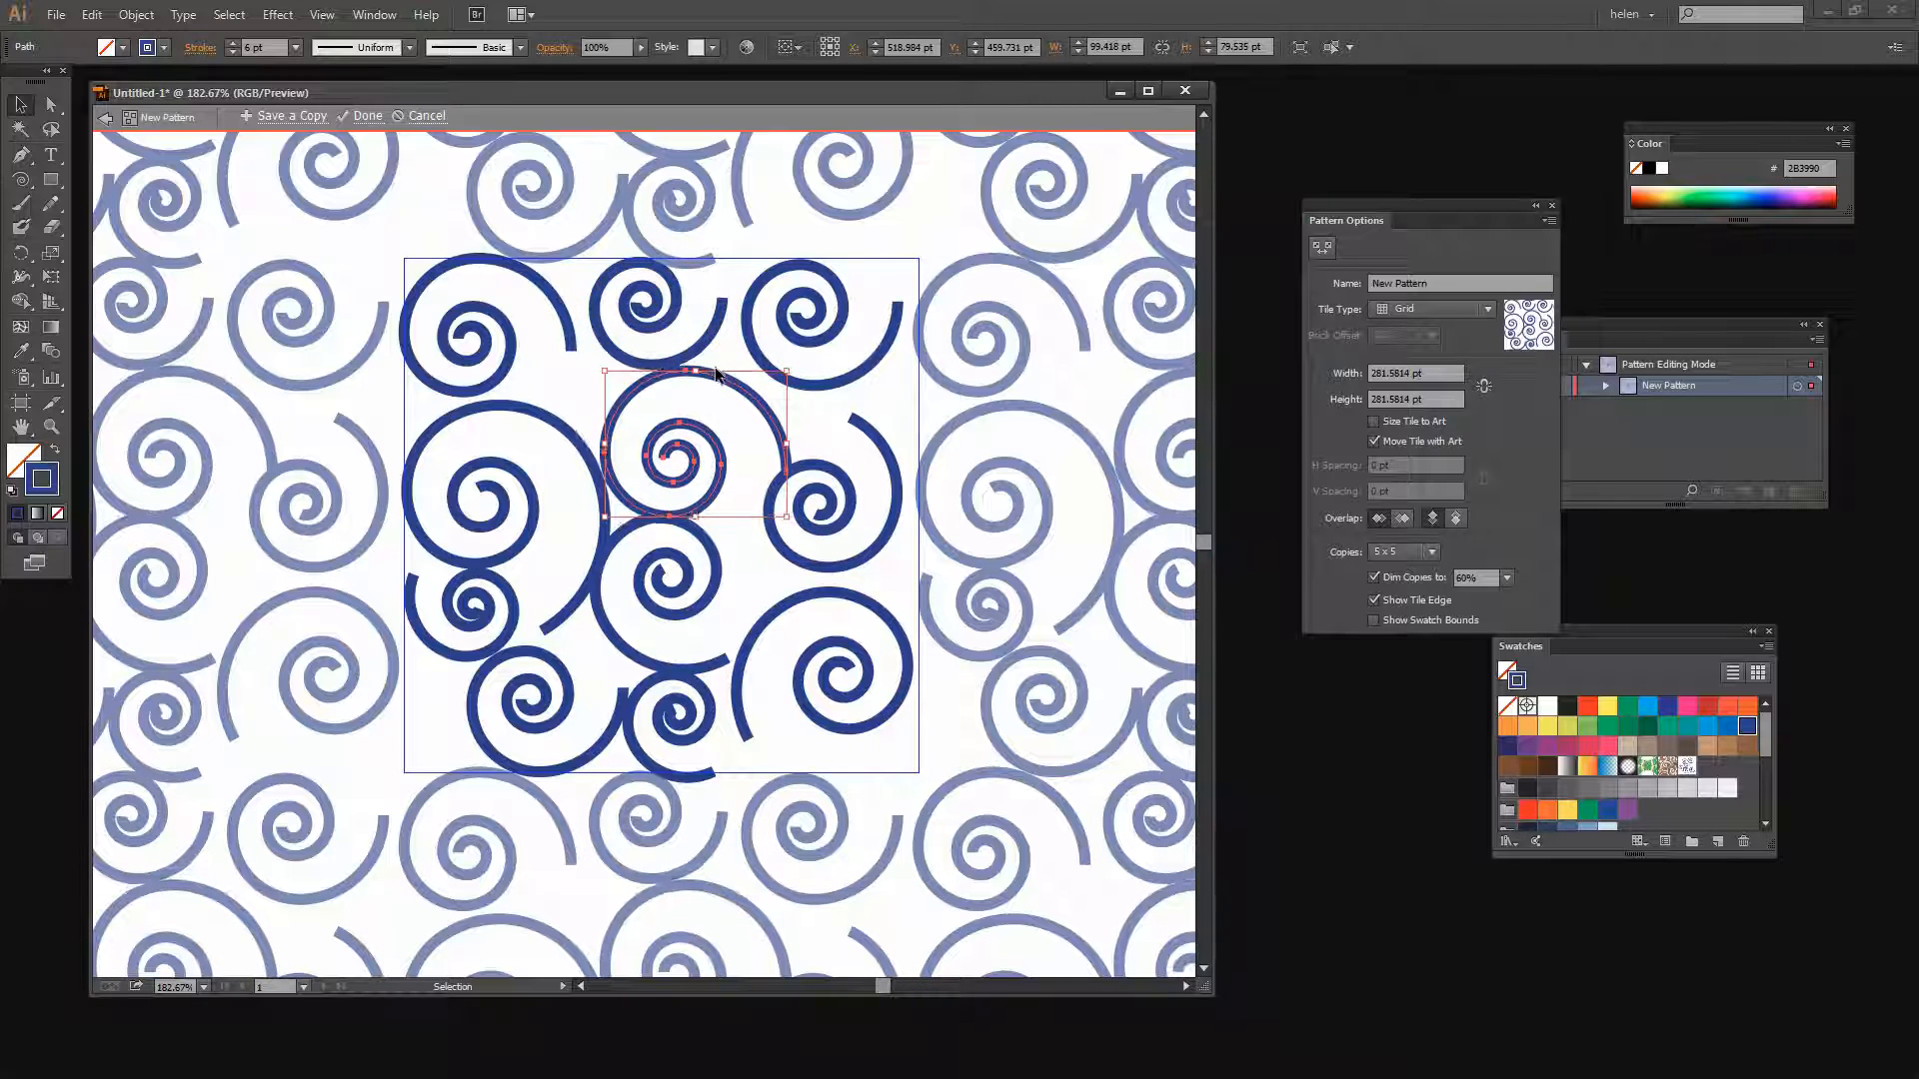
Move the top right spiral slightly left and nudge it up and left in small steps
{"action": "left_click", "coordinate": [830, 382]}
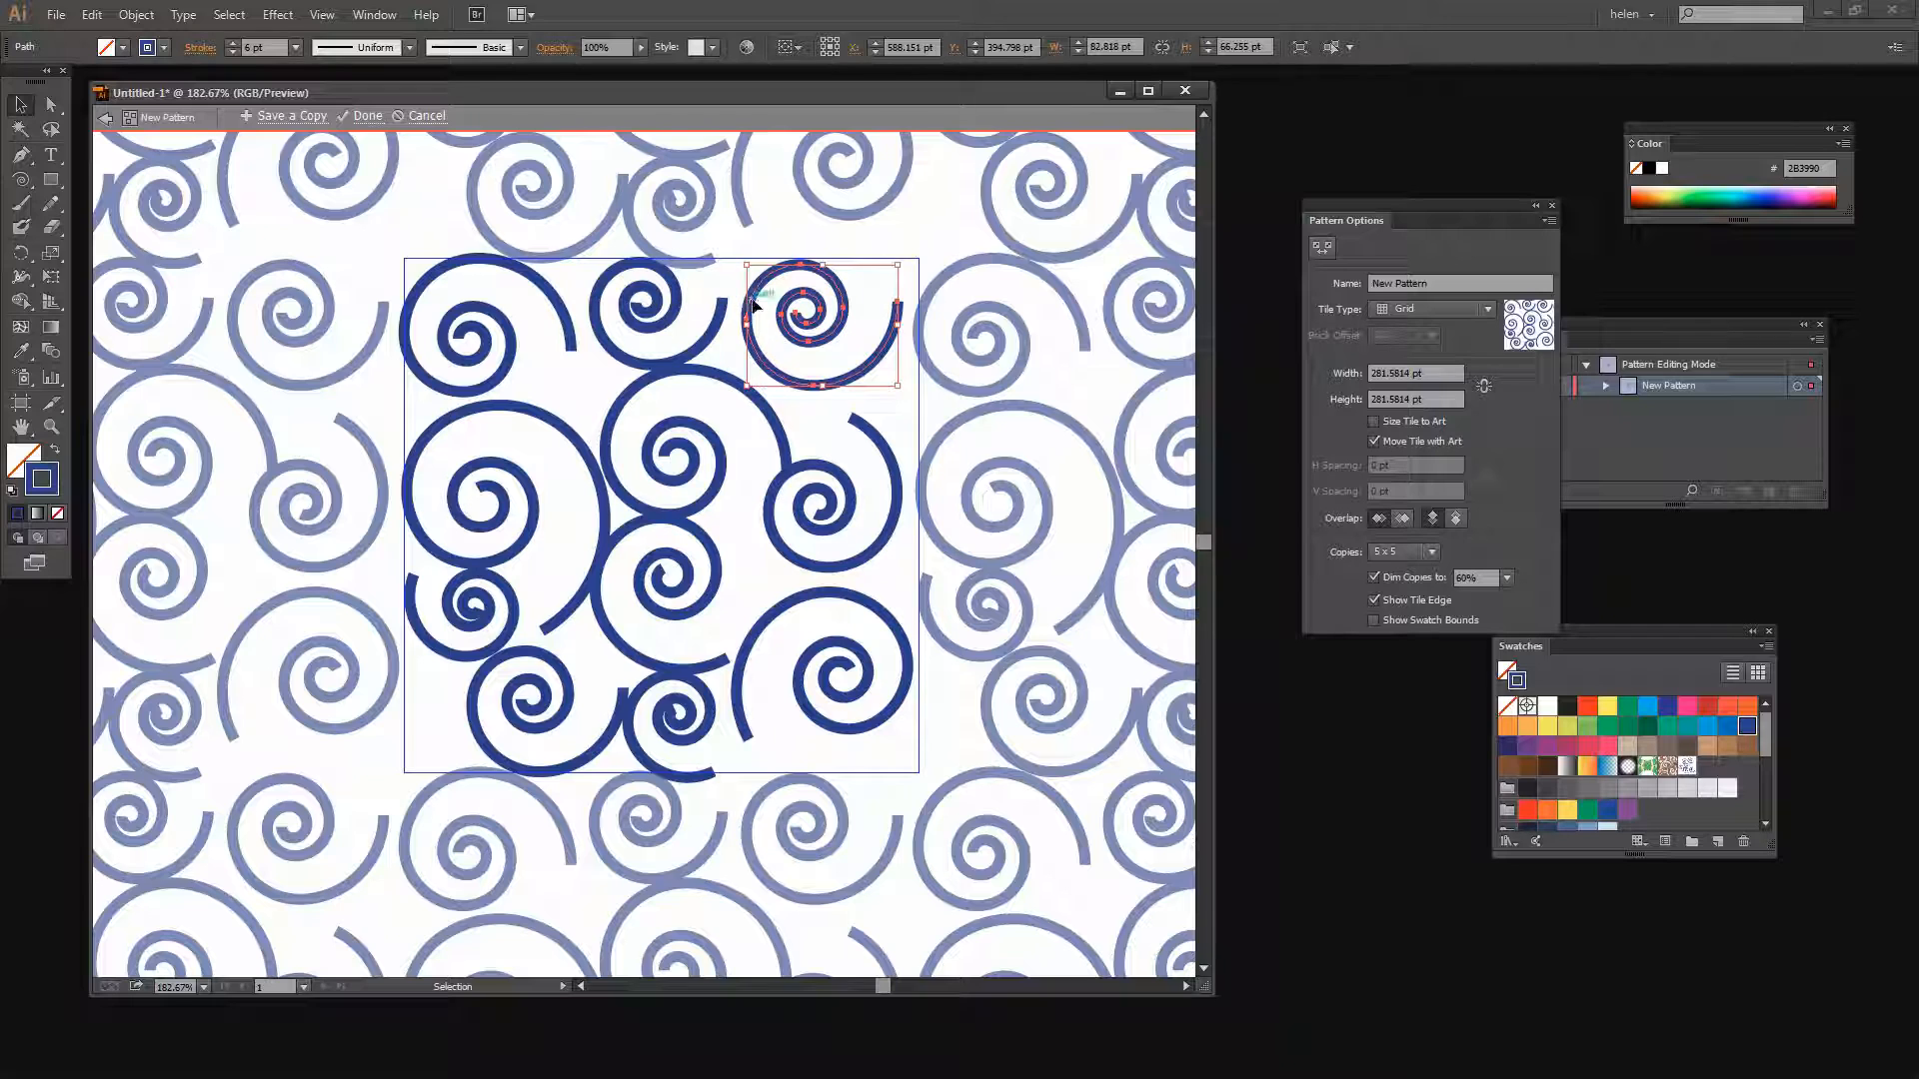
{"action": "left_click_drag", "start_coordinate": [748, 308], "coordinate": [727, 308]}
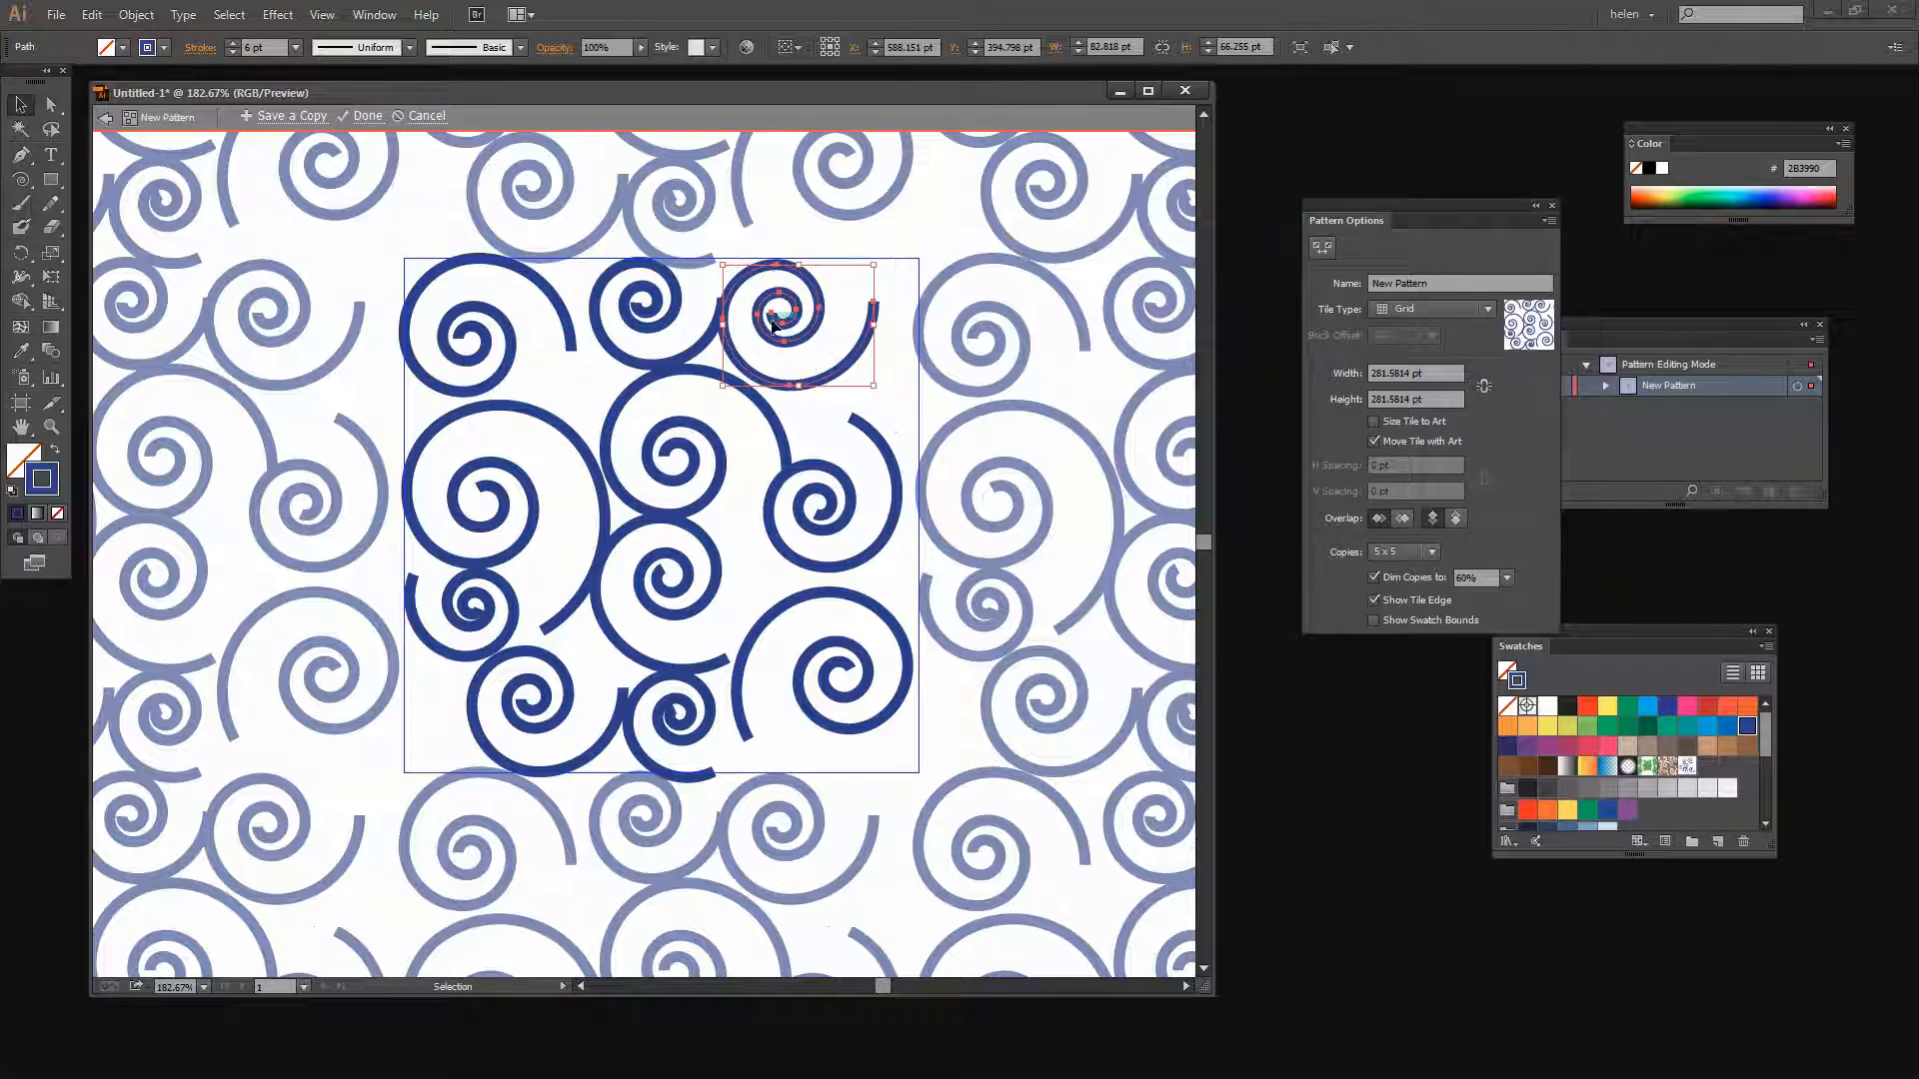
{"action": "key", "text": "Up"}
{"action": "key", "text": "Left"}
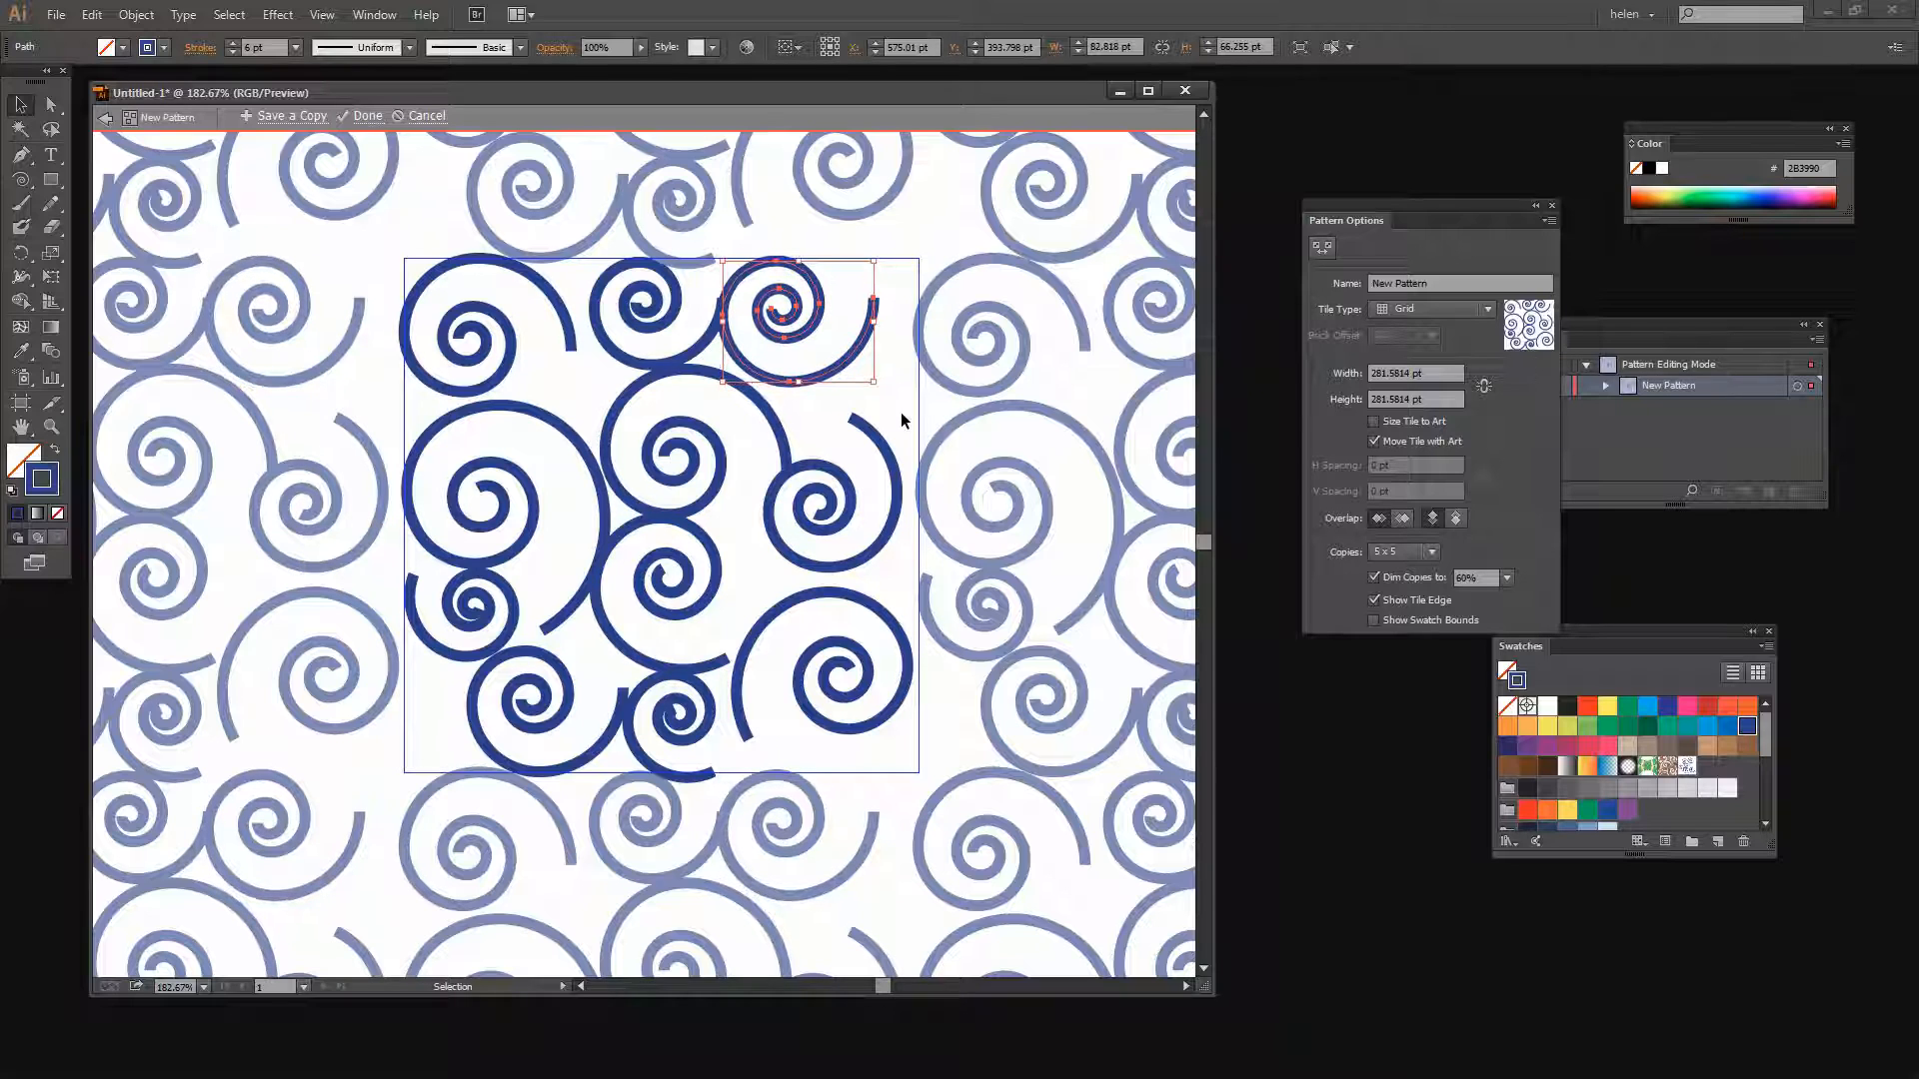
{"action": "key", "text": "Up"}
{"action": "key", "text": "Up"}
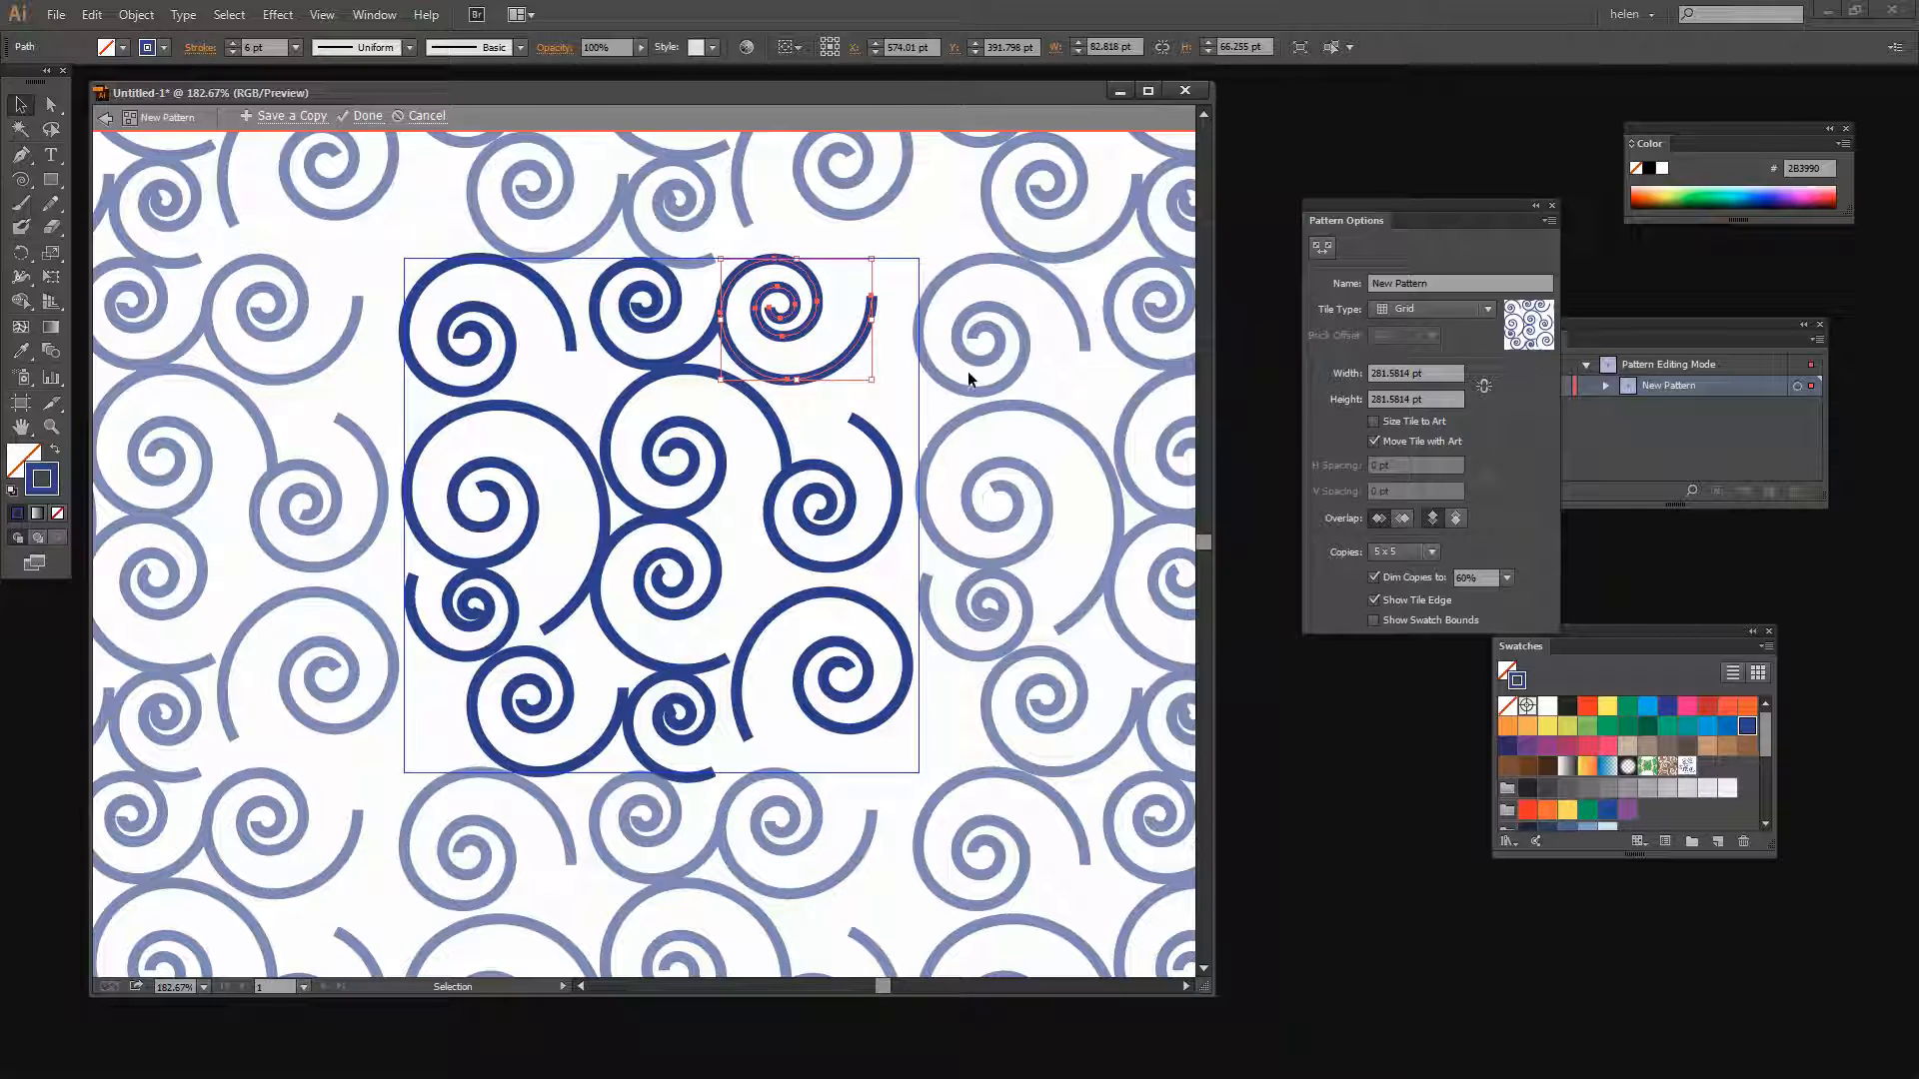
{"action": "left_click", "coordinate": [782, 398]}
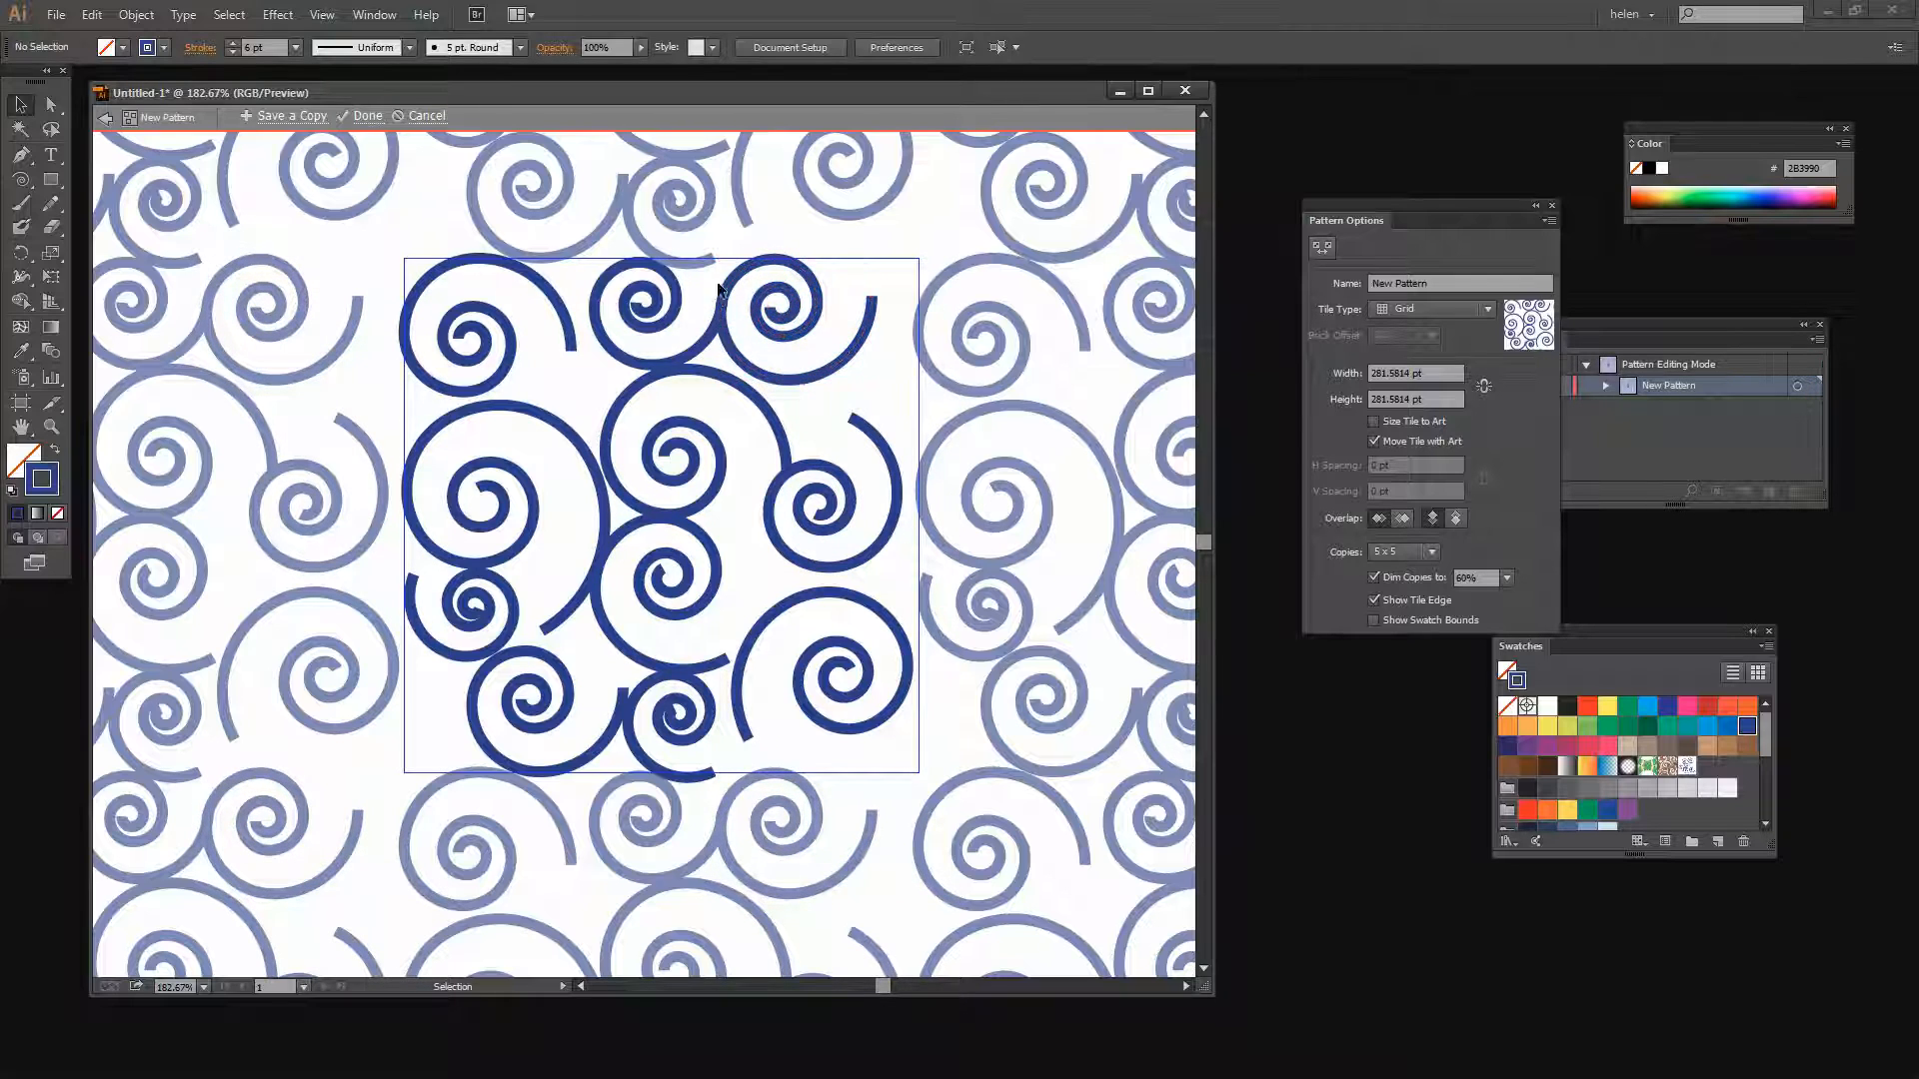
Rotate the right middle spiral about 84° and nudge it left three small steps
{"action": "left_click", "coordinate": [893, 470]}
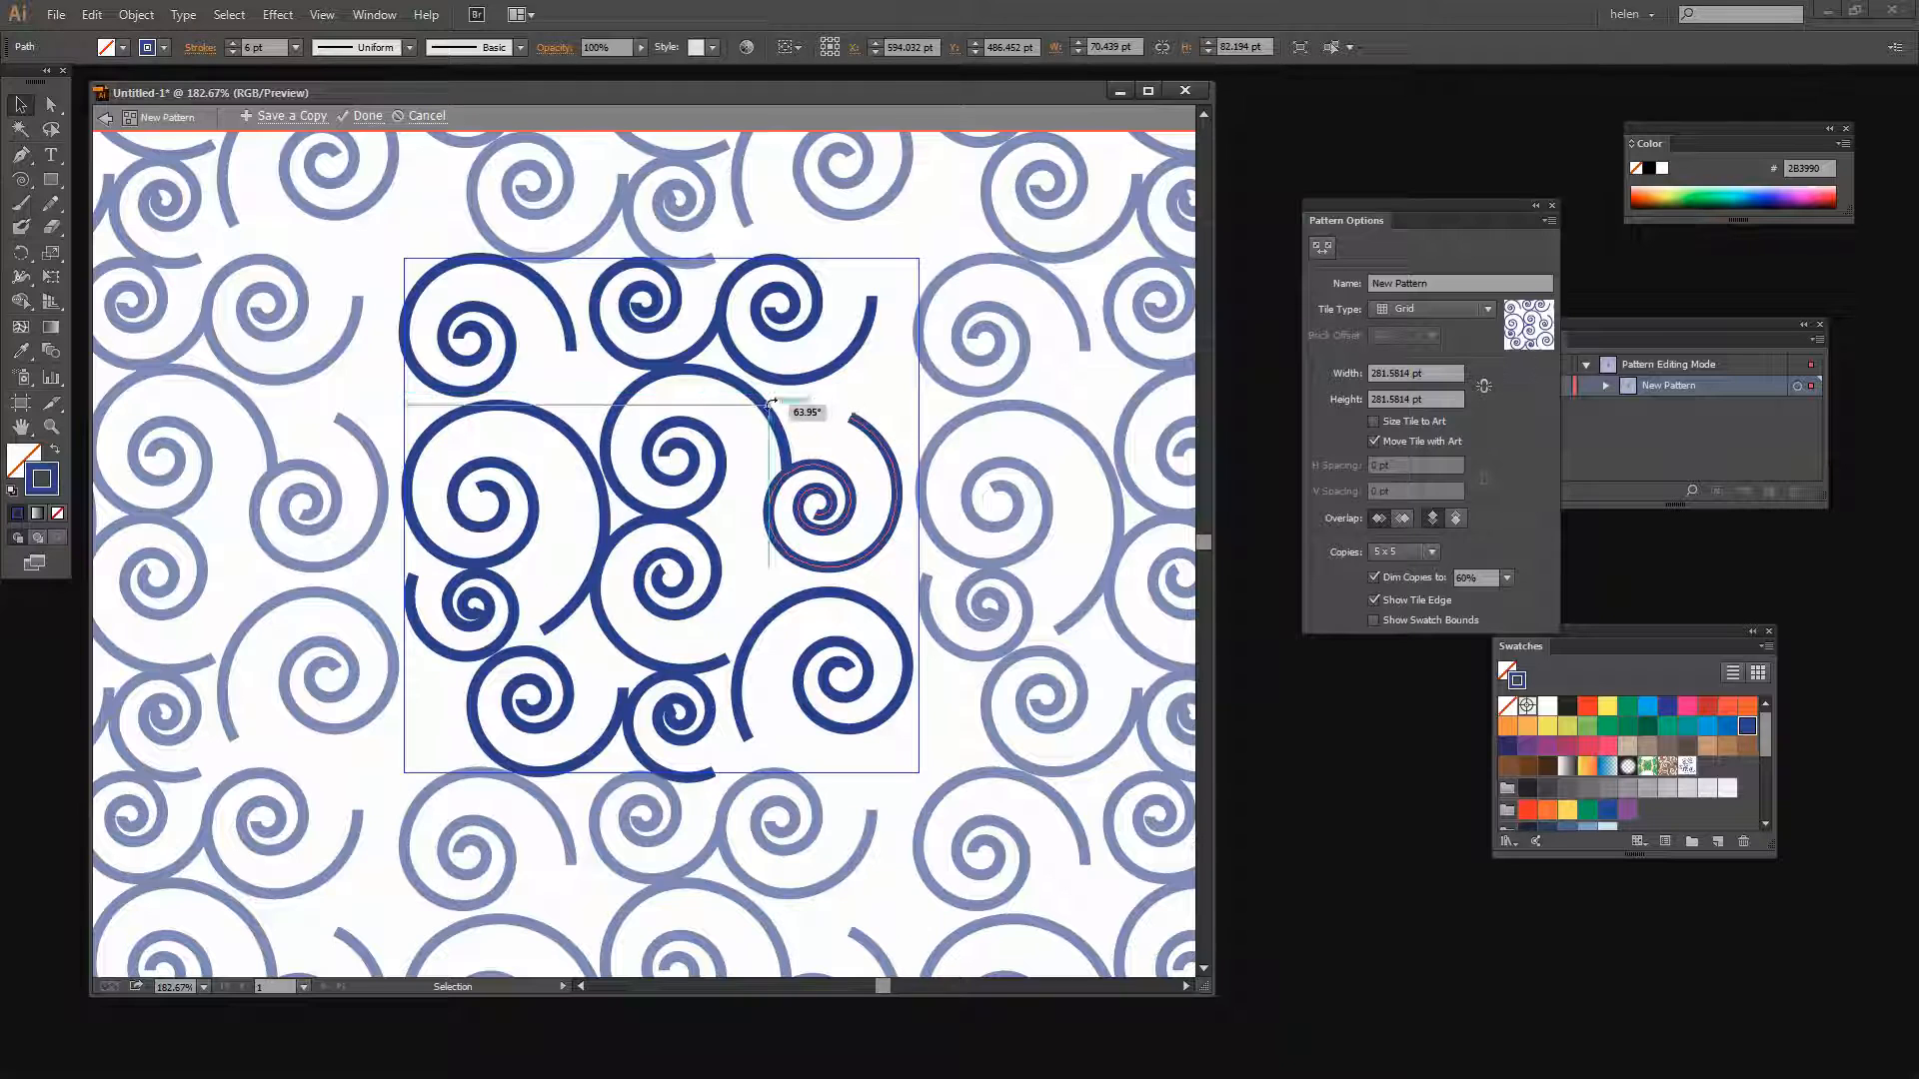
{"action": "left_click_drag", "start_coordinate": [810, 396], "coordinate": [747, 438]}
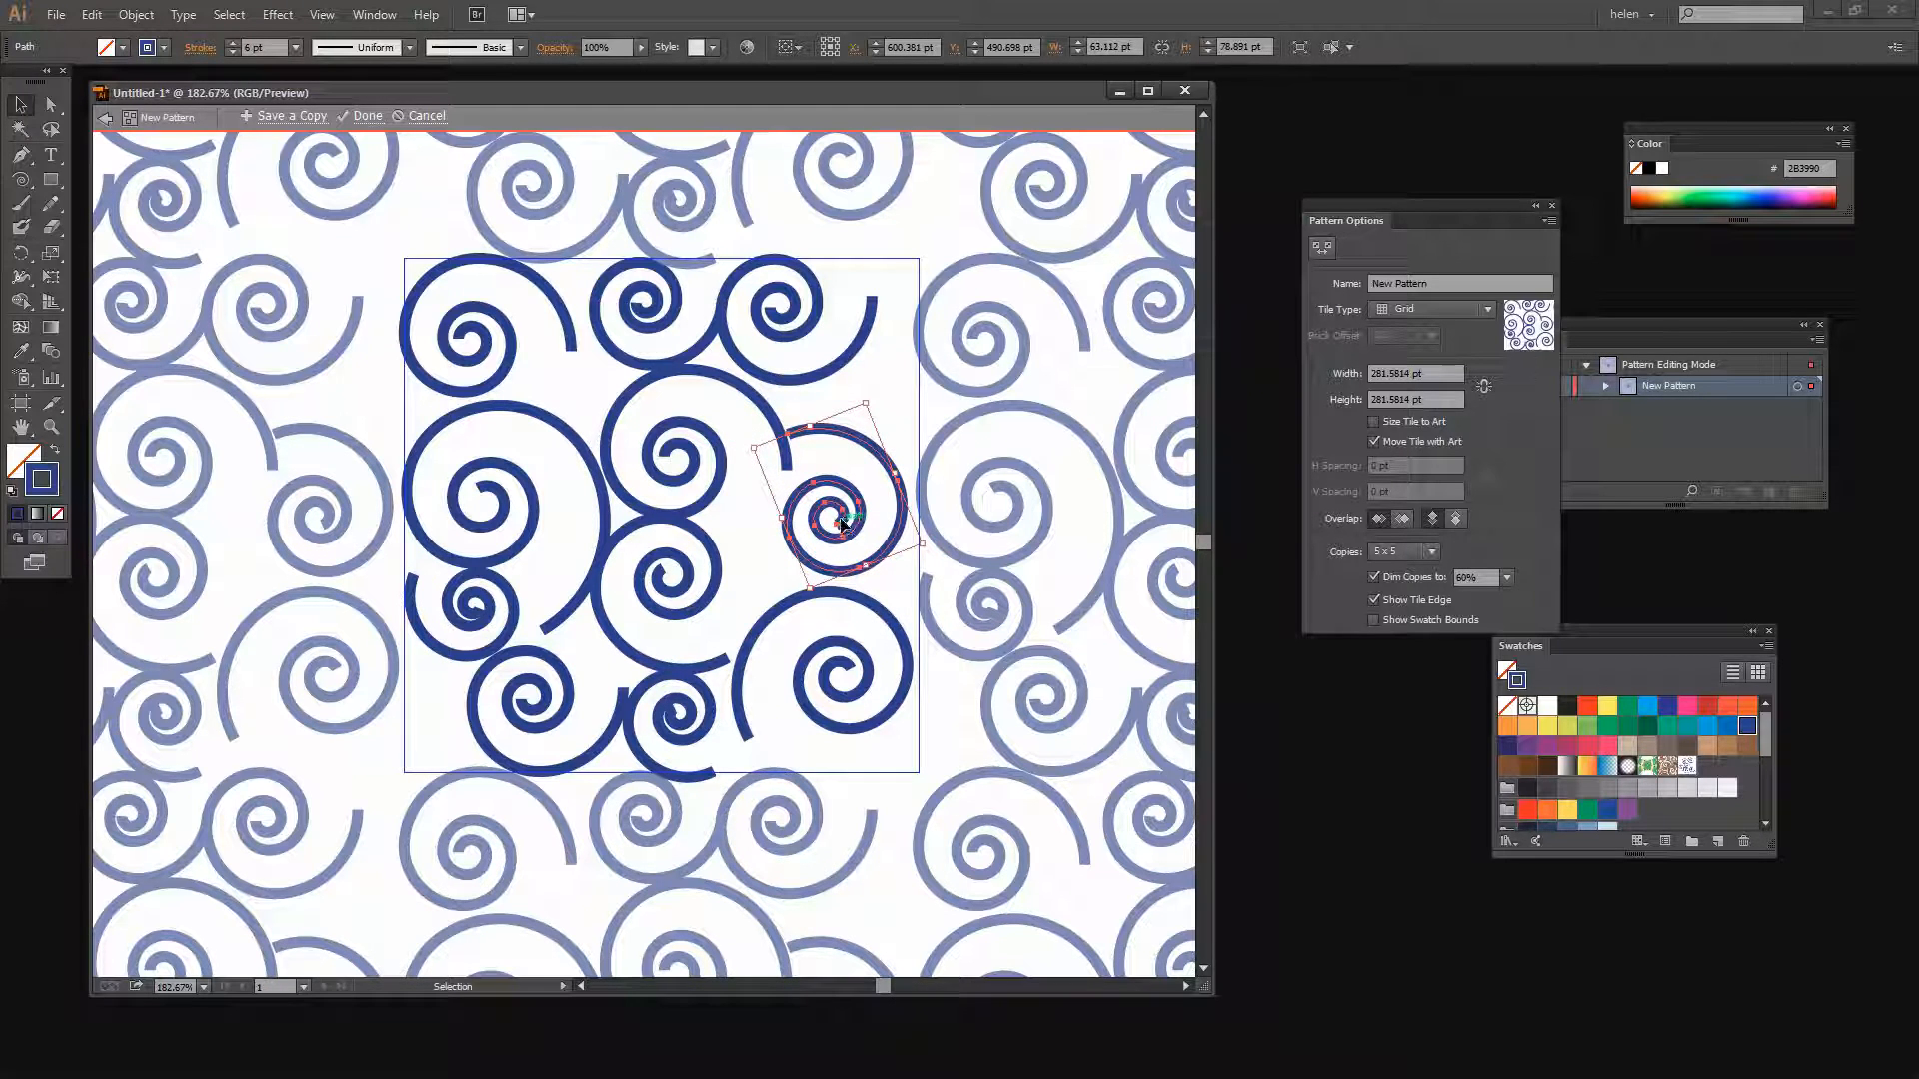
{"action": "key", "text": "Left"}
{"action": "key", "text": "Left"}
{"action": "key", "text": "Left"}
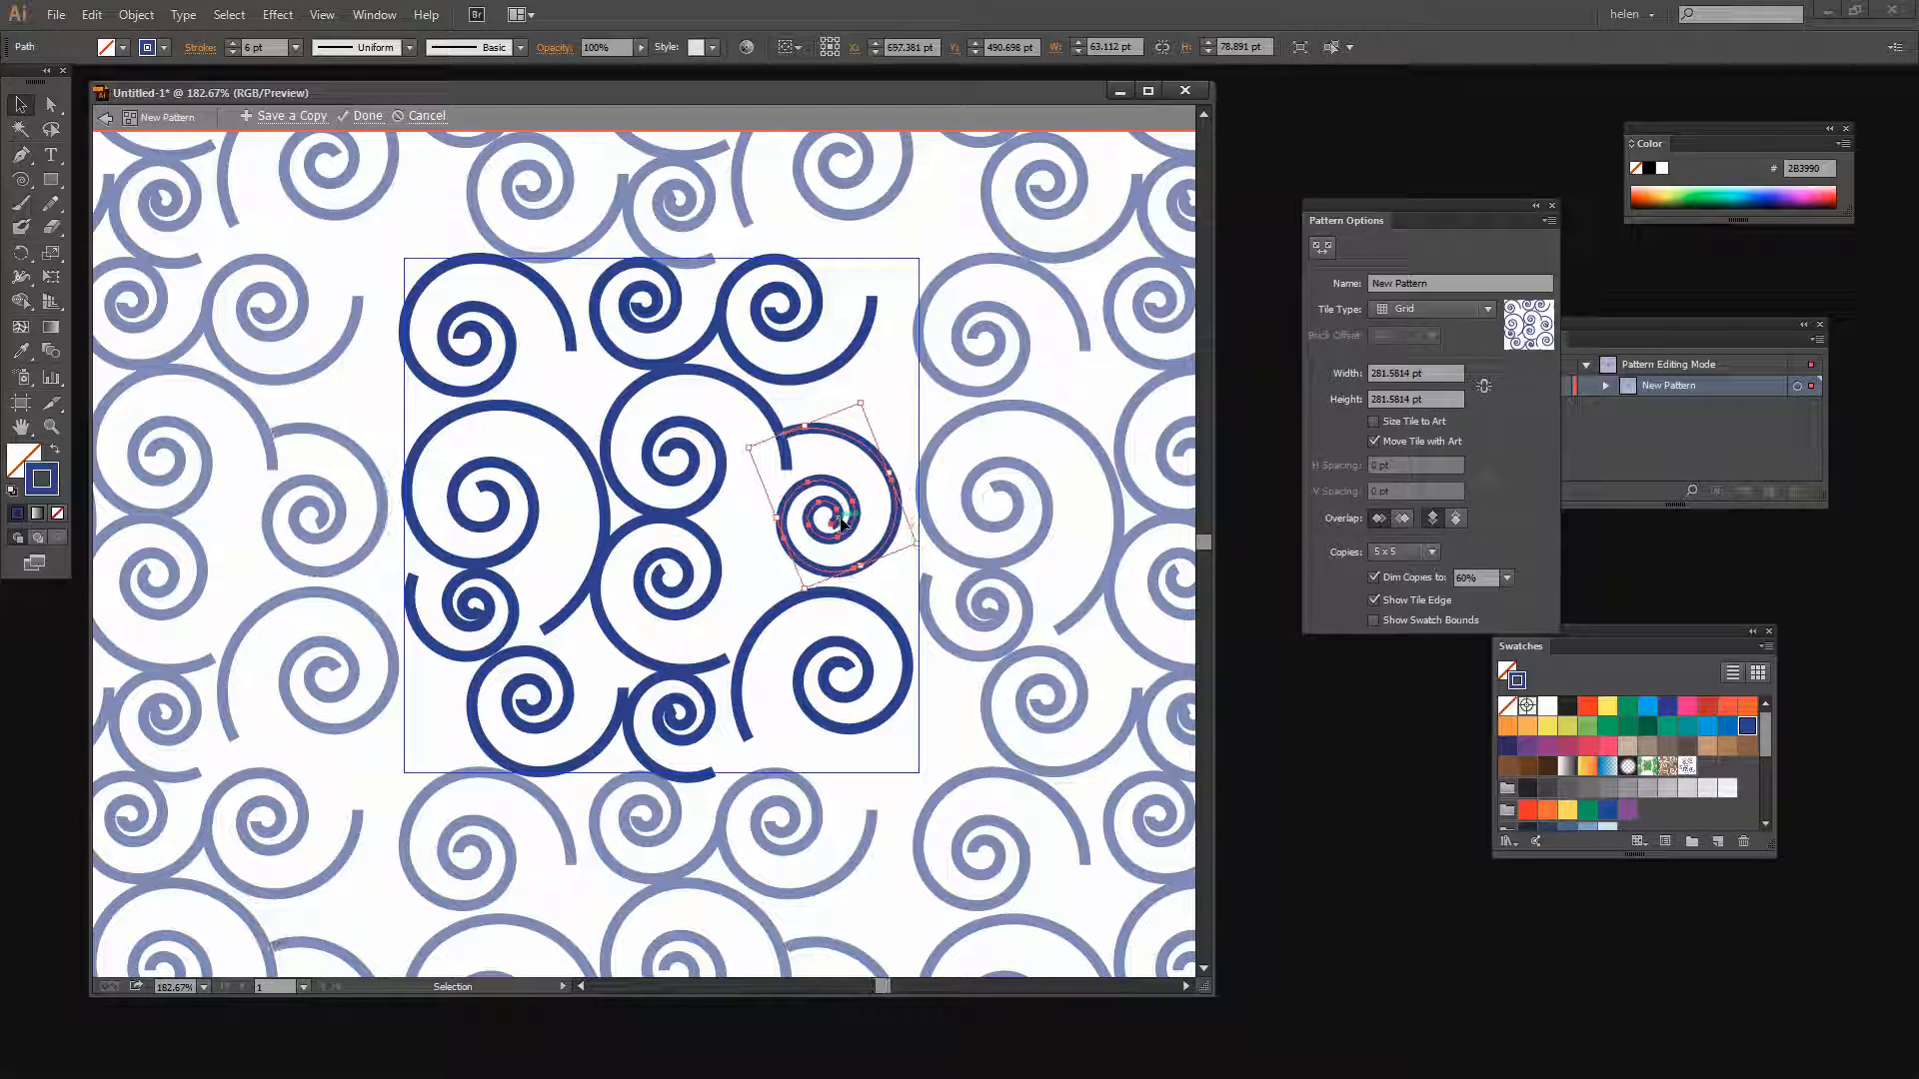
{"action": "left_click", "coordinate": [856, 497]}
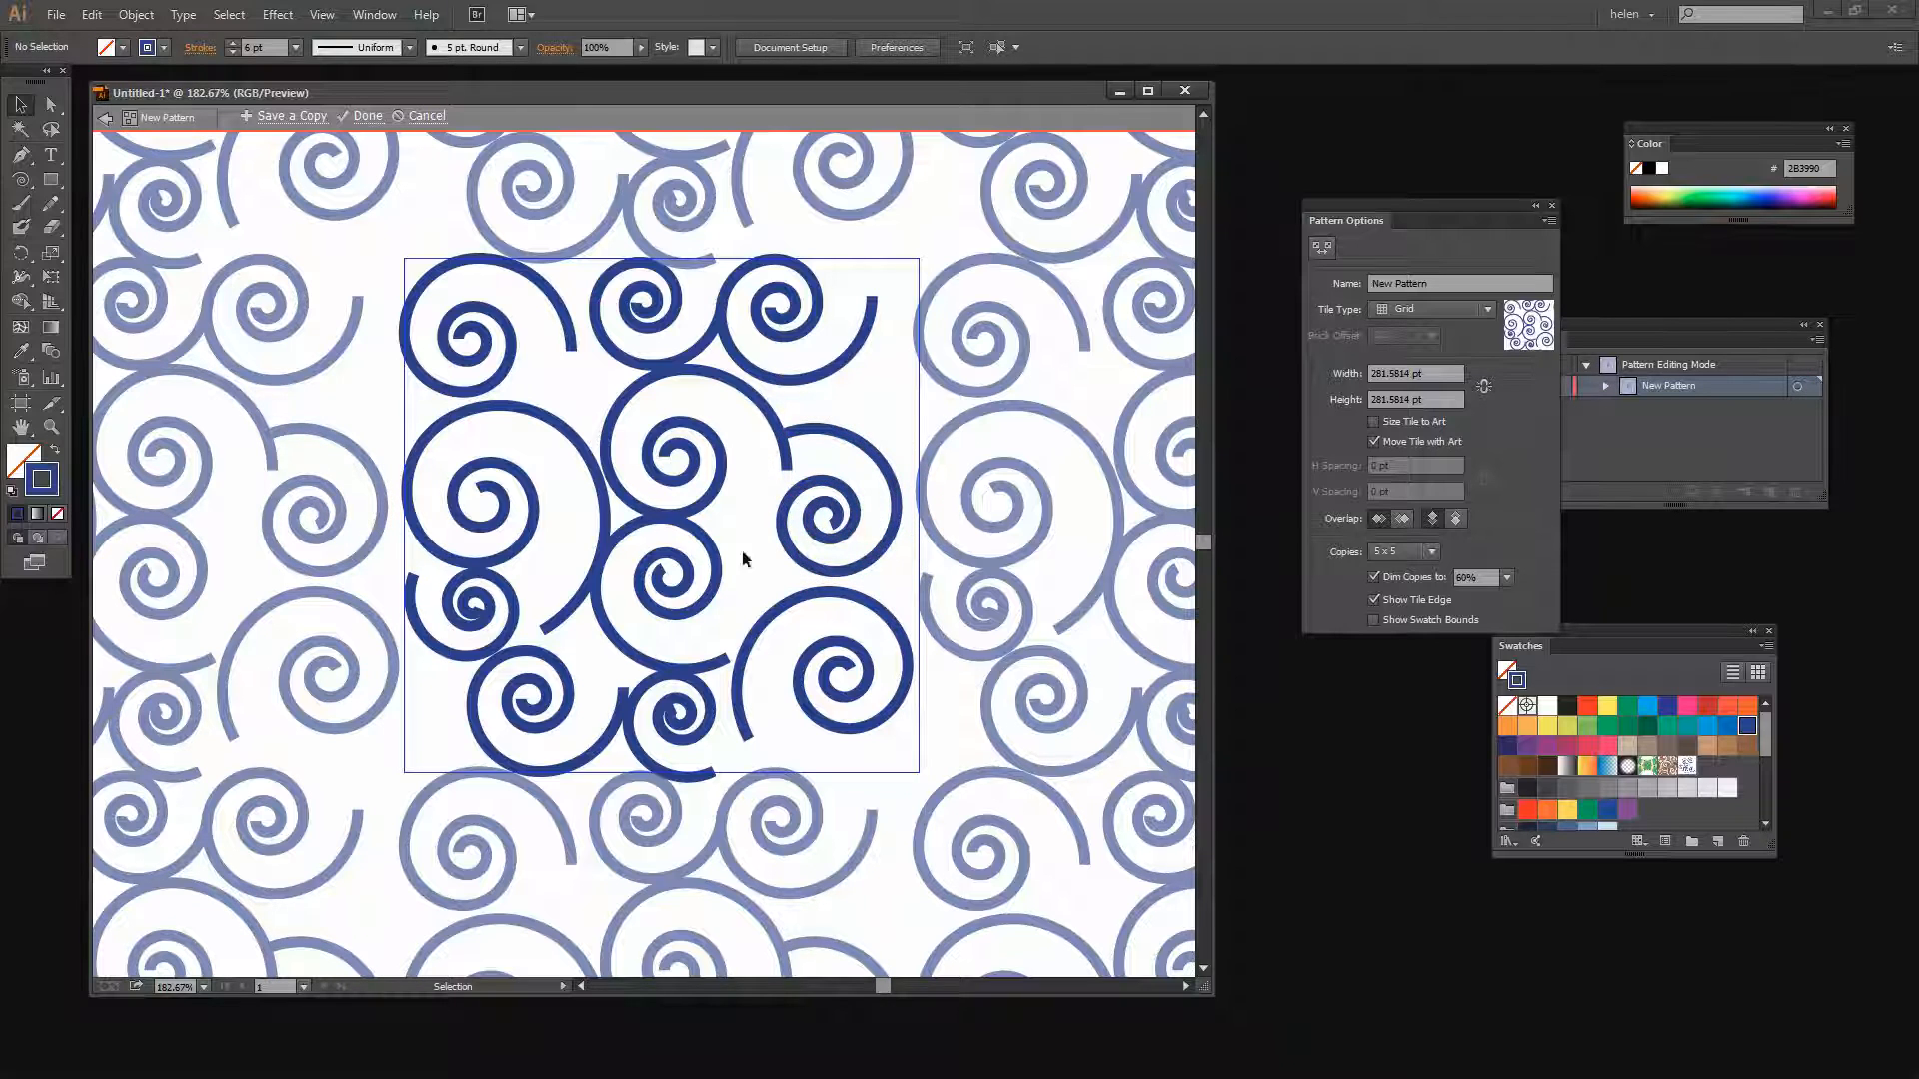
Enlarge the right middle spiral by scaling its bounding box outward
{"action": "left_click", "coordinate": [896, 491]}
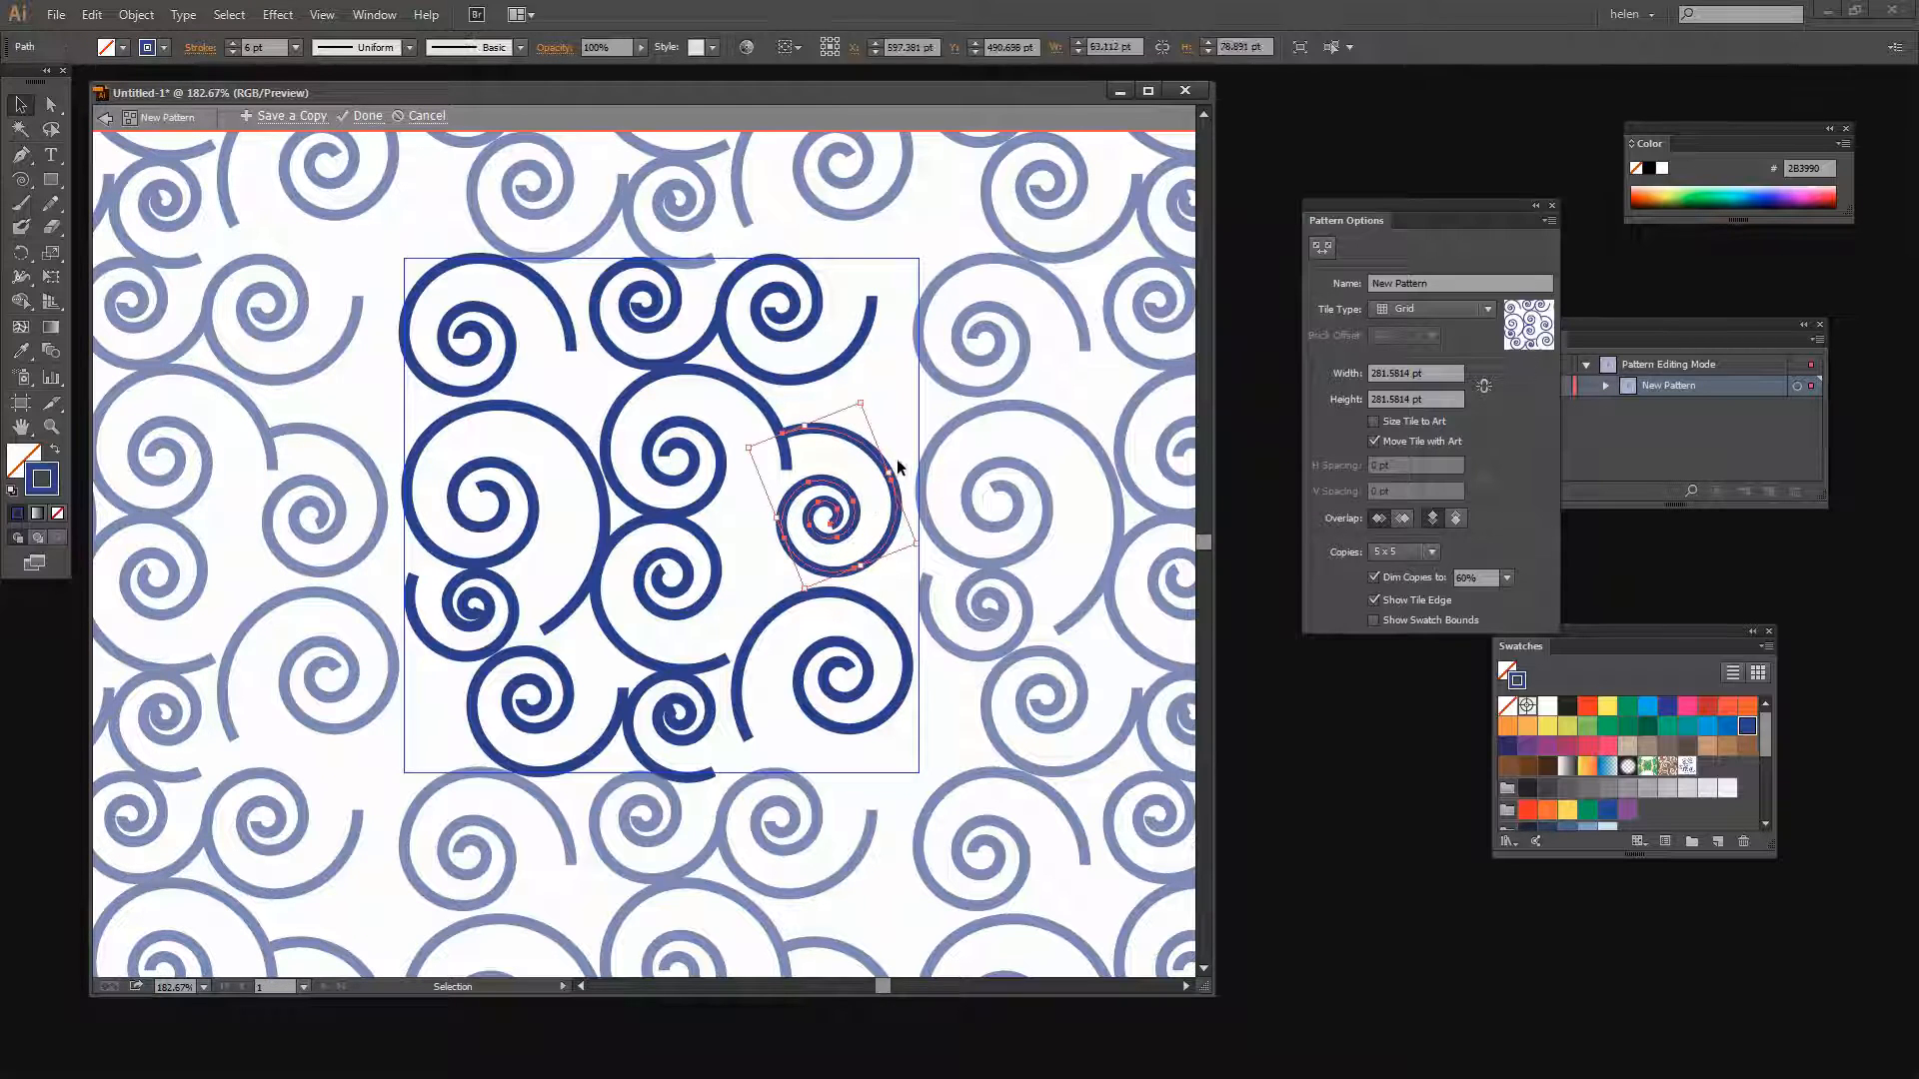
{"action": "left_click_drag", "start_coordinate": [863, 402], "coordinate": [889, 374]}
{"action": "left_click", "coordinate": [975, 518]}
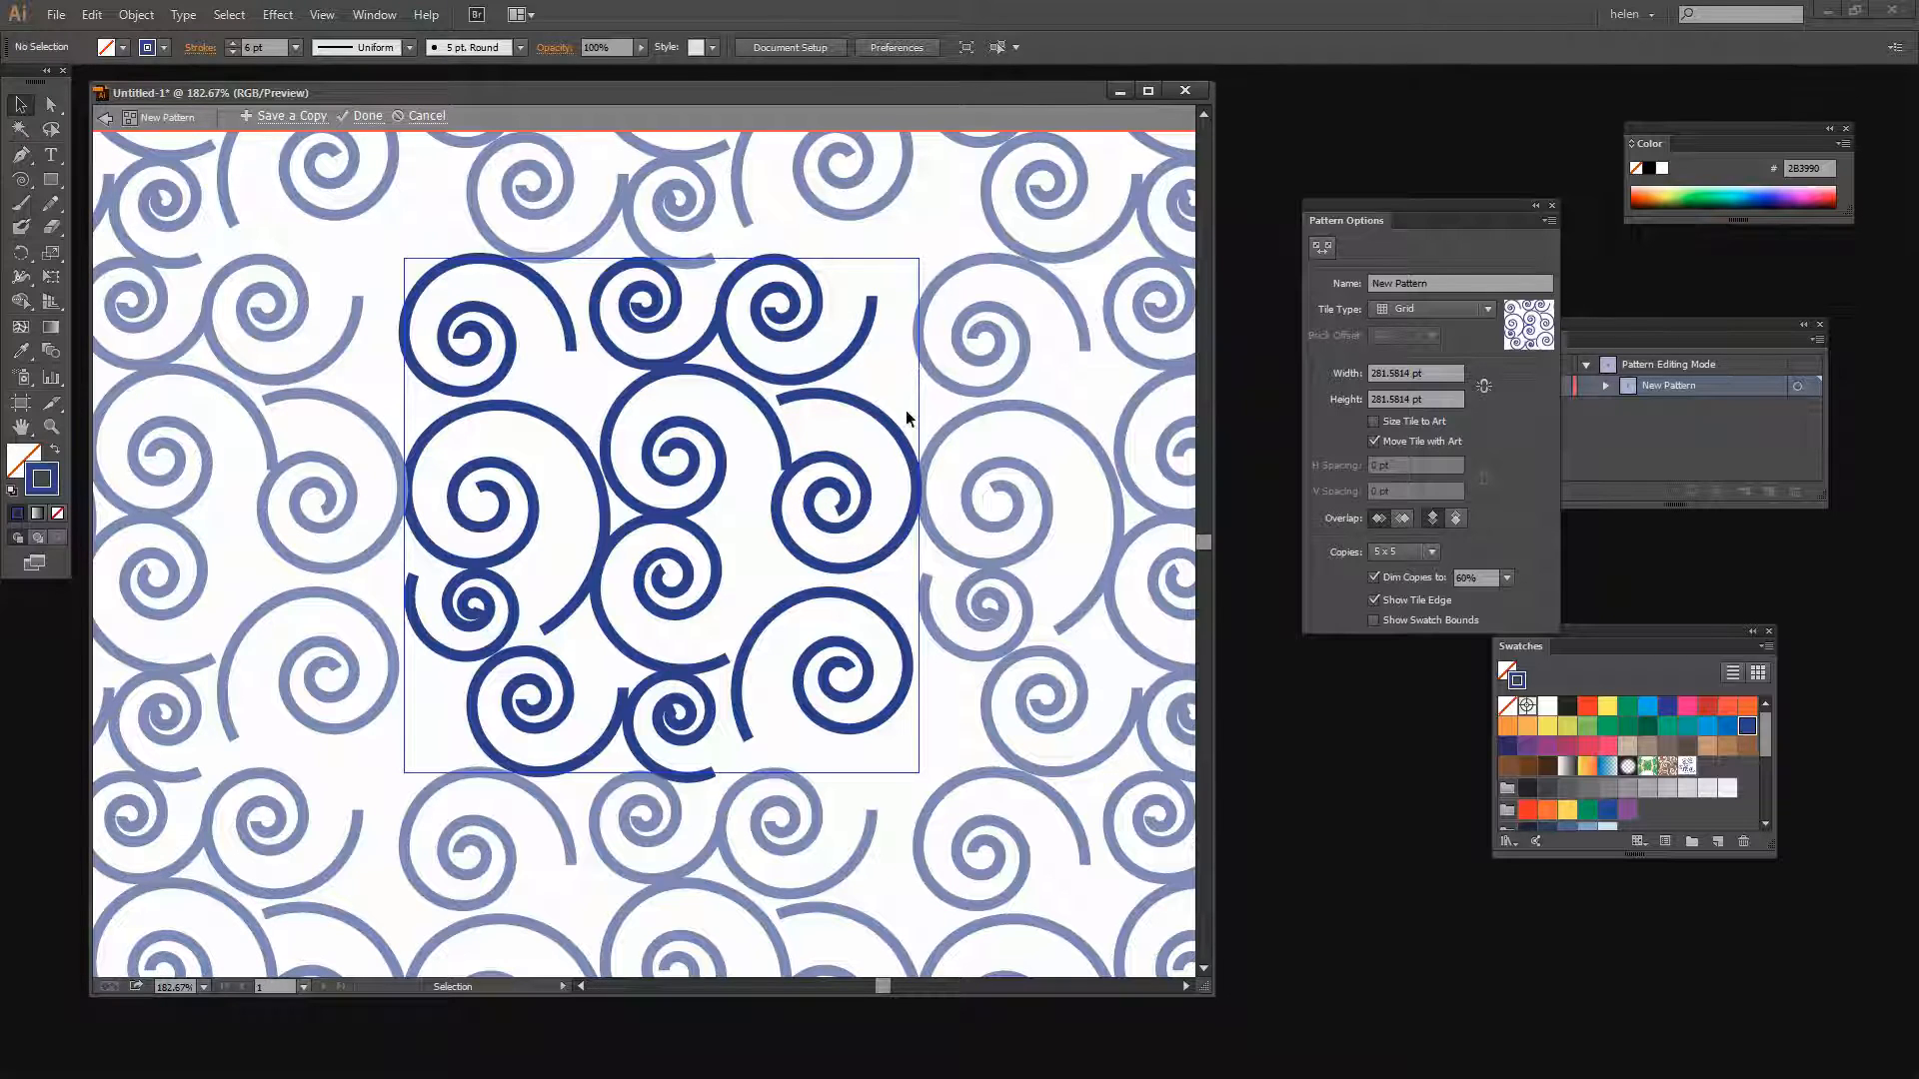
Rotate the right middle spiral slightly further
{"action": "left_click", "coordinate": [909, 445]}
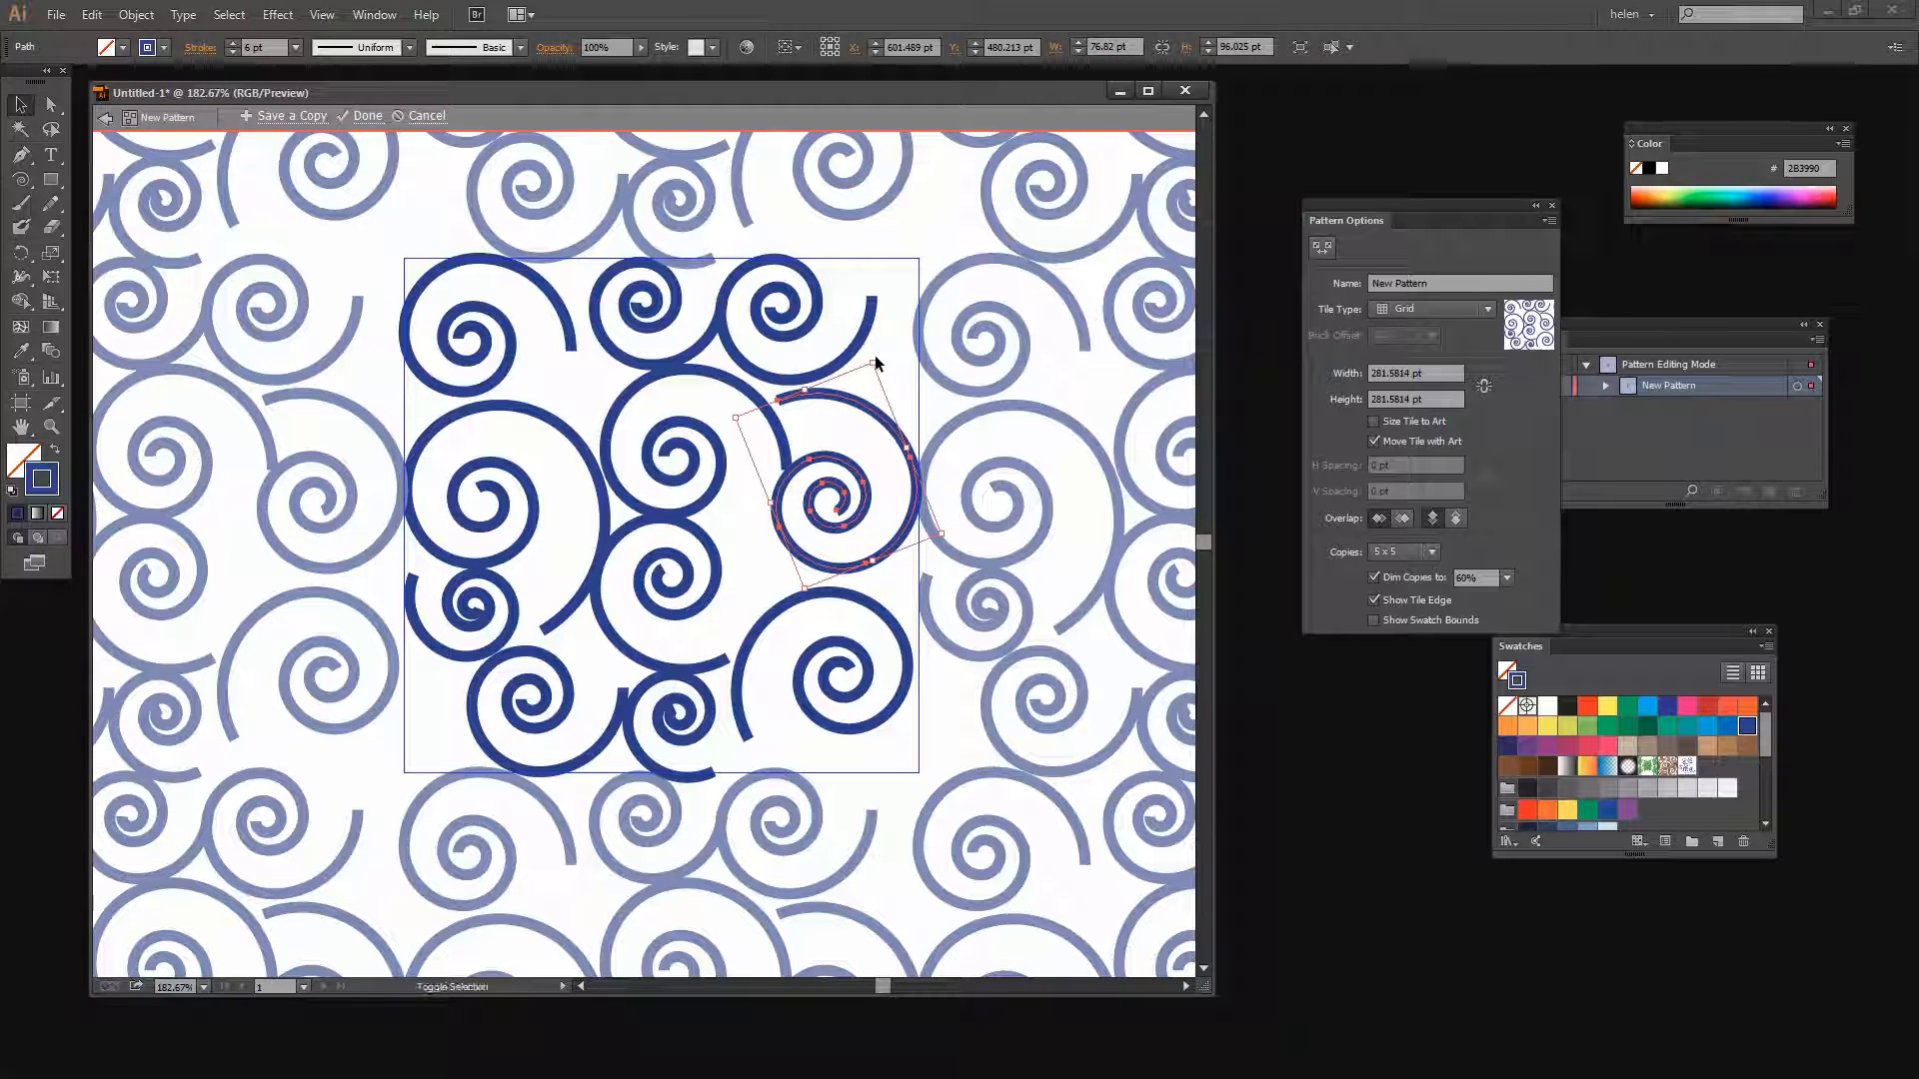
{"action": "left_click_drag", "start_coordinate": [876, 361], "coordinate": [866, 364]}
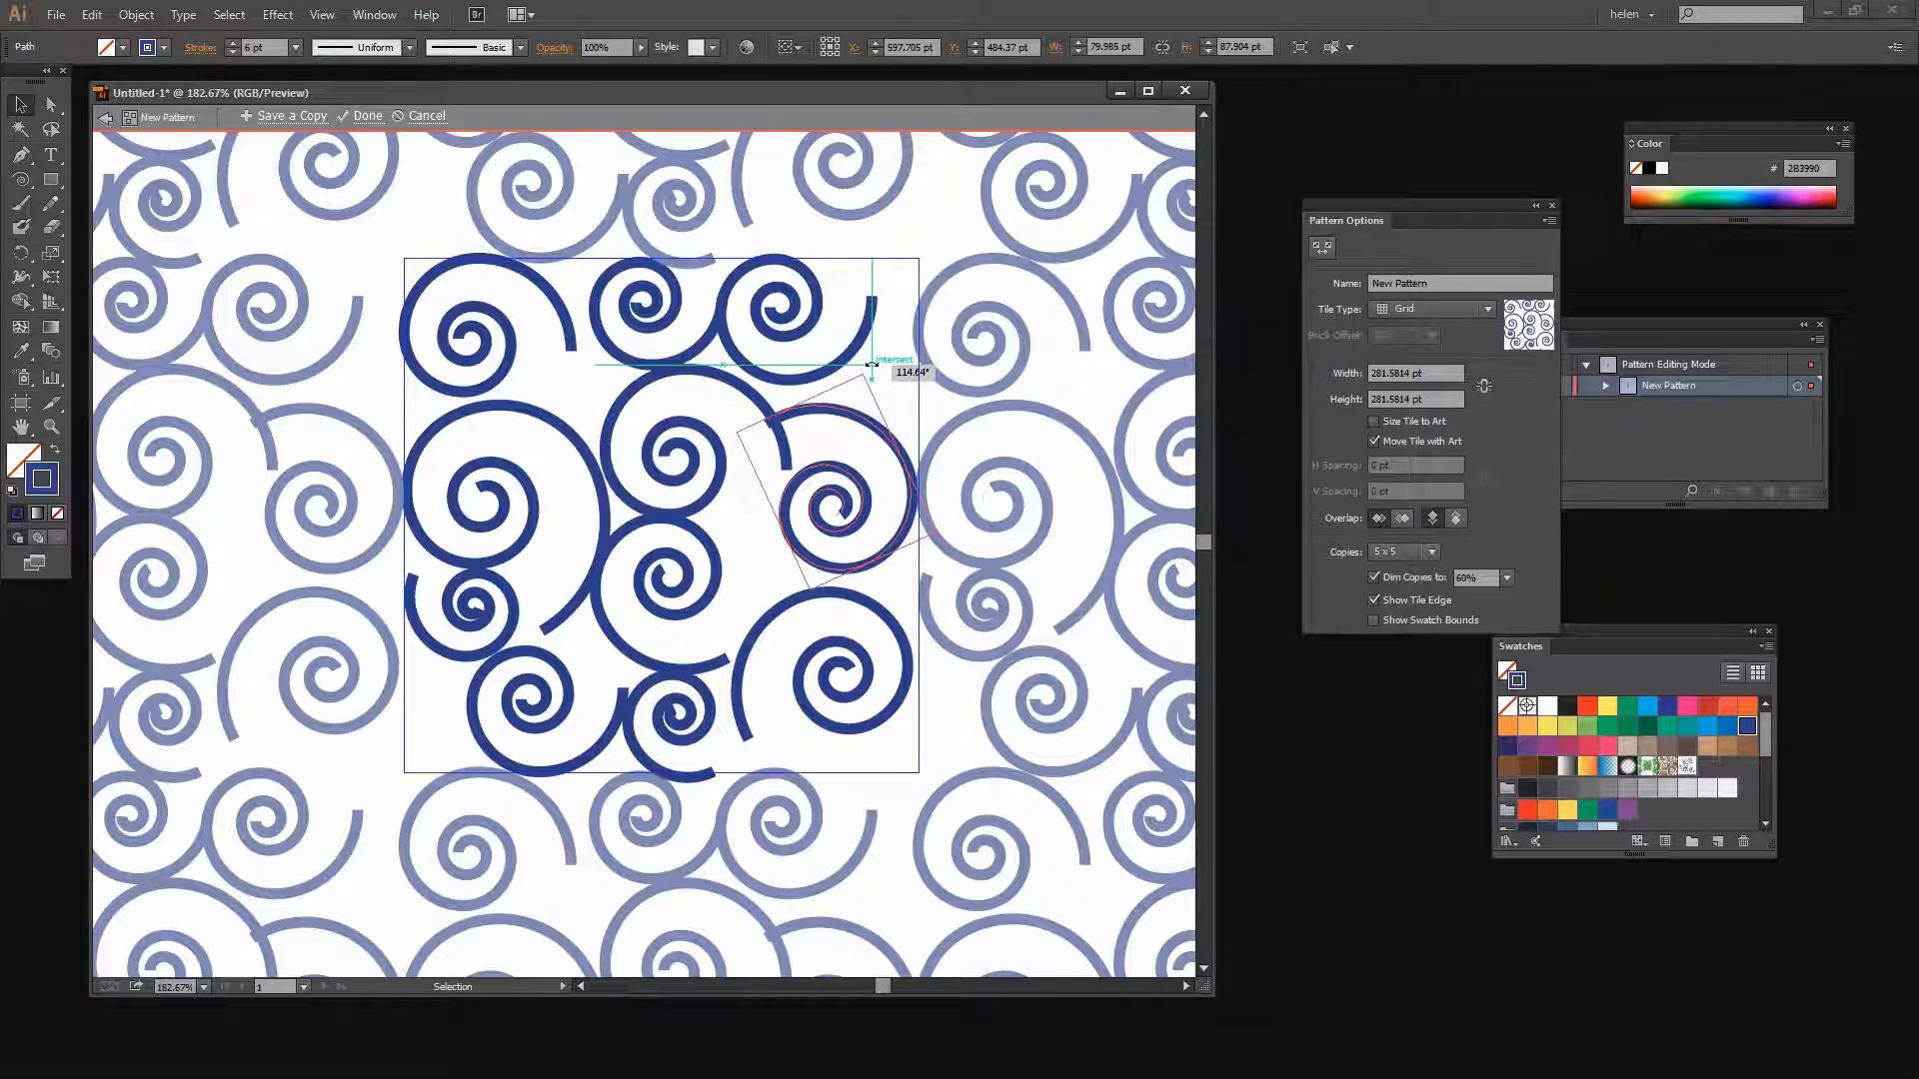
{"action": "left_click_drag", "start_coordinate": [872, 365], "coordinate": [870, 368]}
{"action": "left_click", "coordinate": [817, 415]}
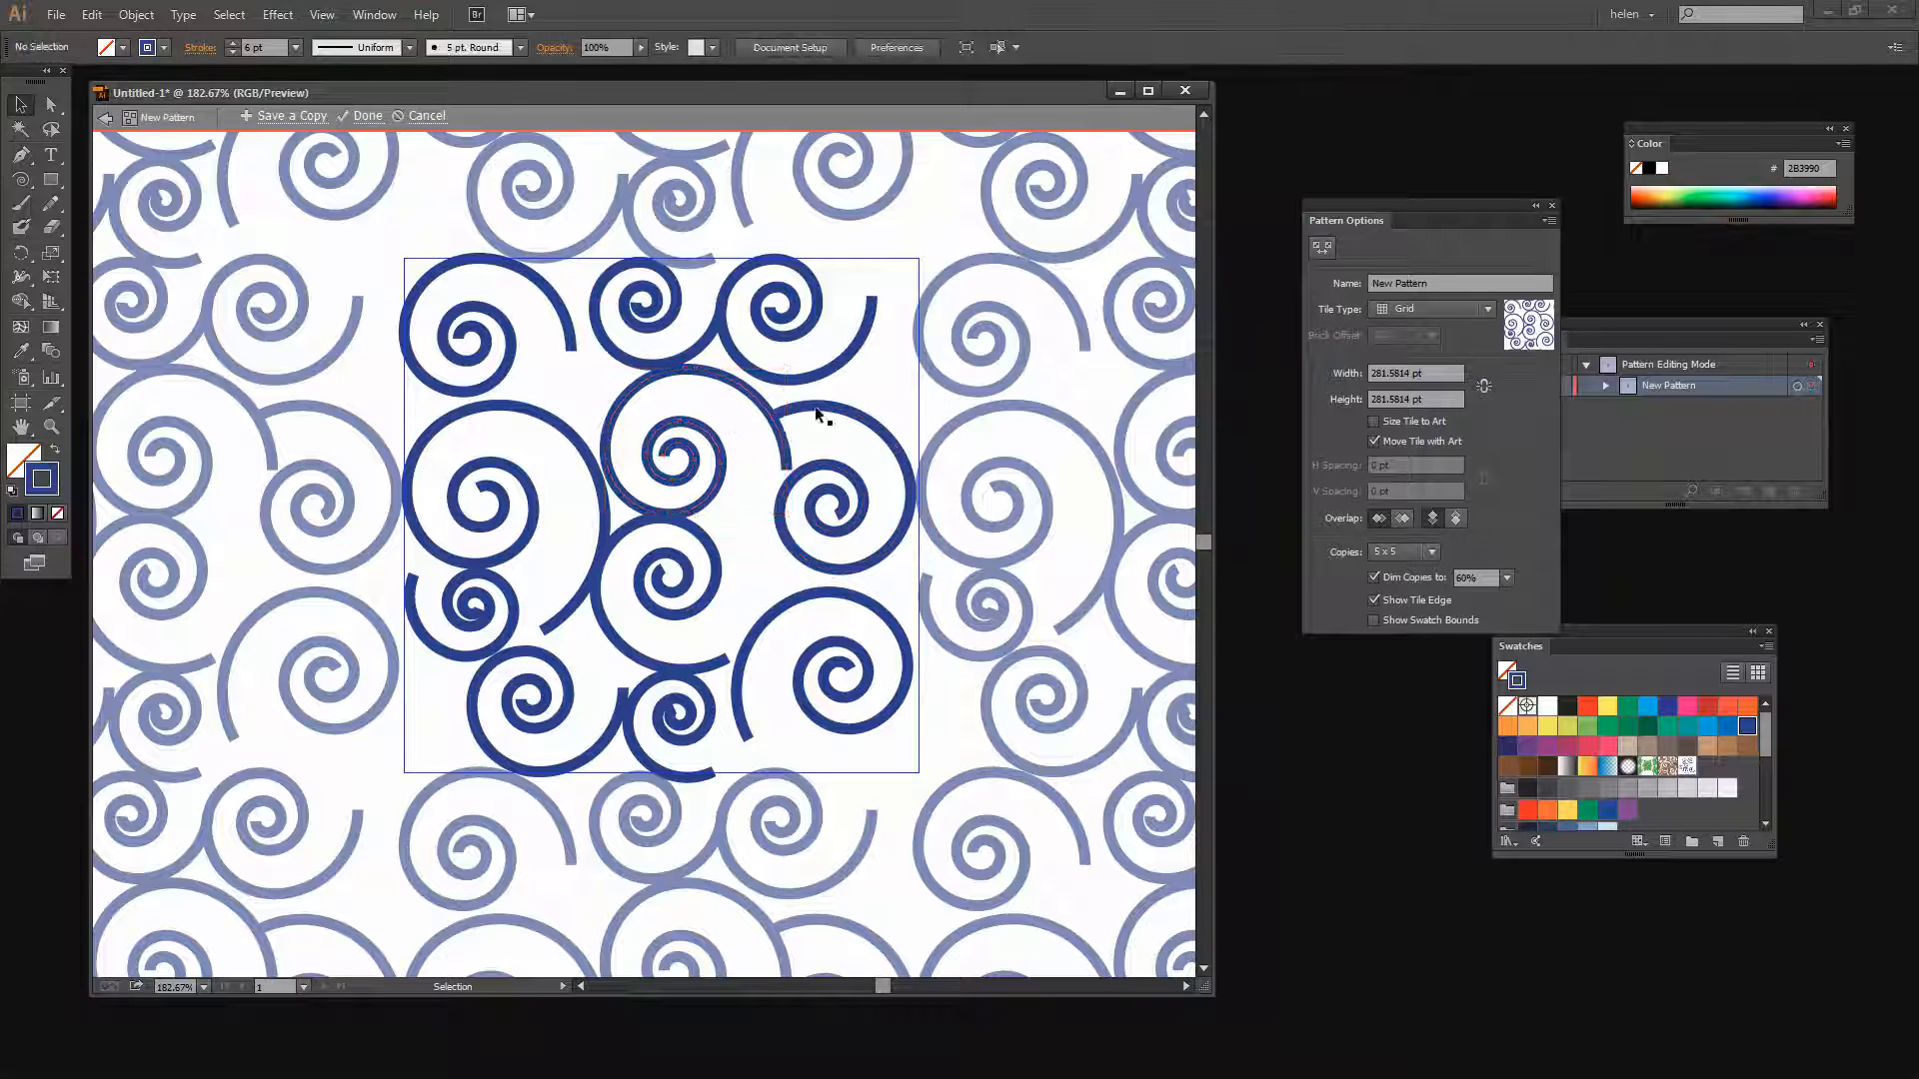
Nudge the right middle spiral up six small steps and rotate it slightly
{"action": "left_click", "coordinate": [778, 506]}
{"action": "key", "text": "Up"}
{"action": "key", "text": "Up"}
{"action": "key", "text": "Up"}
{"action": "key", "text": "Up"}
{"action": "key", "text": "Up"}
{"action": "key", "text": "Up"}
{"action": "key", "text": "Up"}
{"action": "key", "text": "Up"}
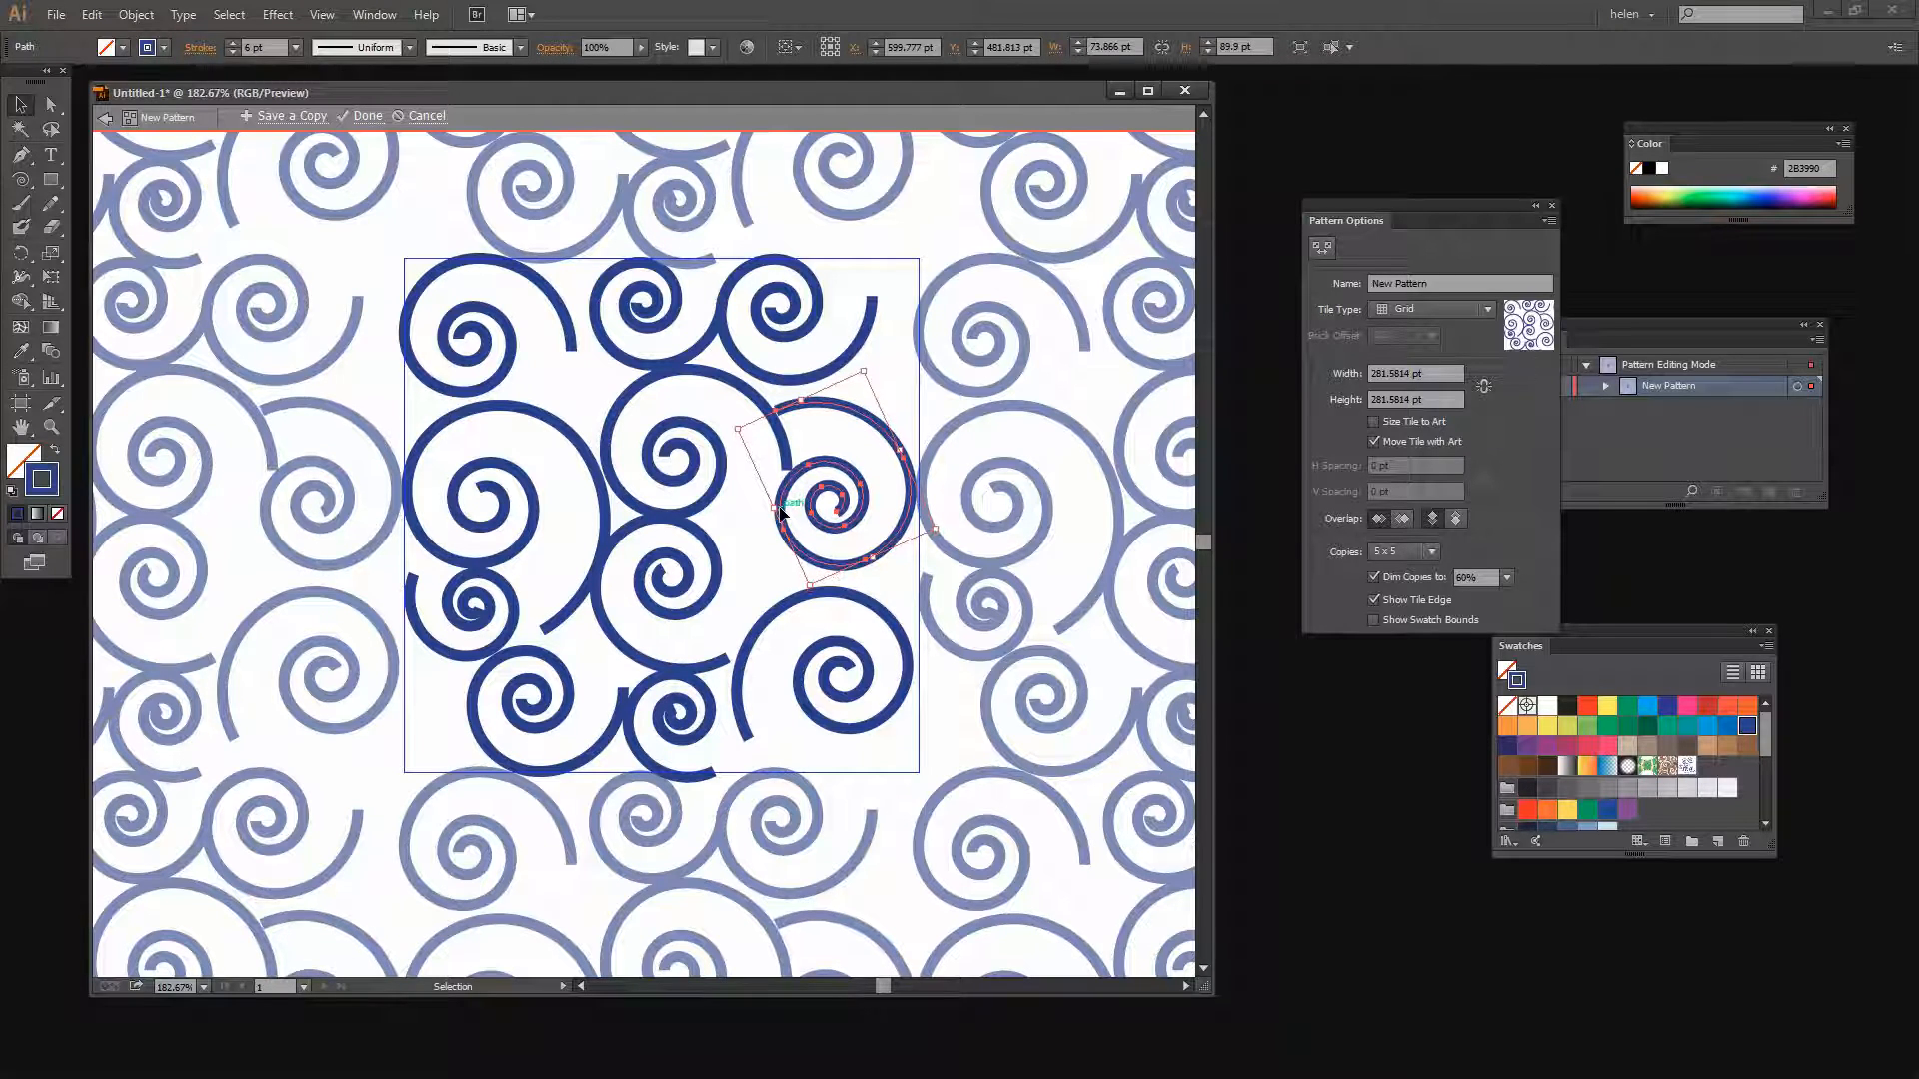
{"action": "key", "text": "Up"}
{"action": "key", "text": "Up"}
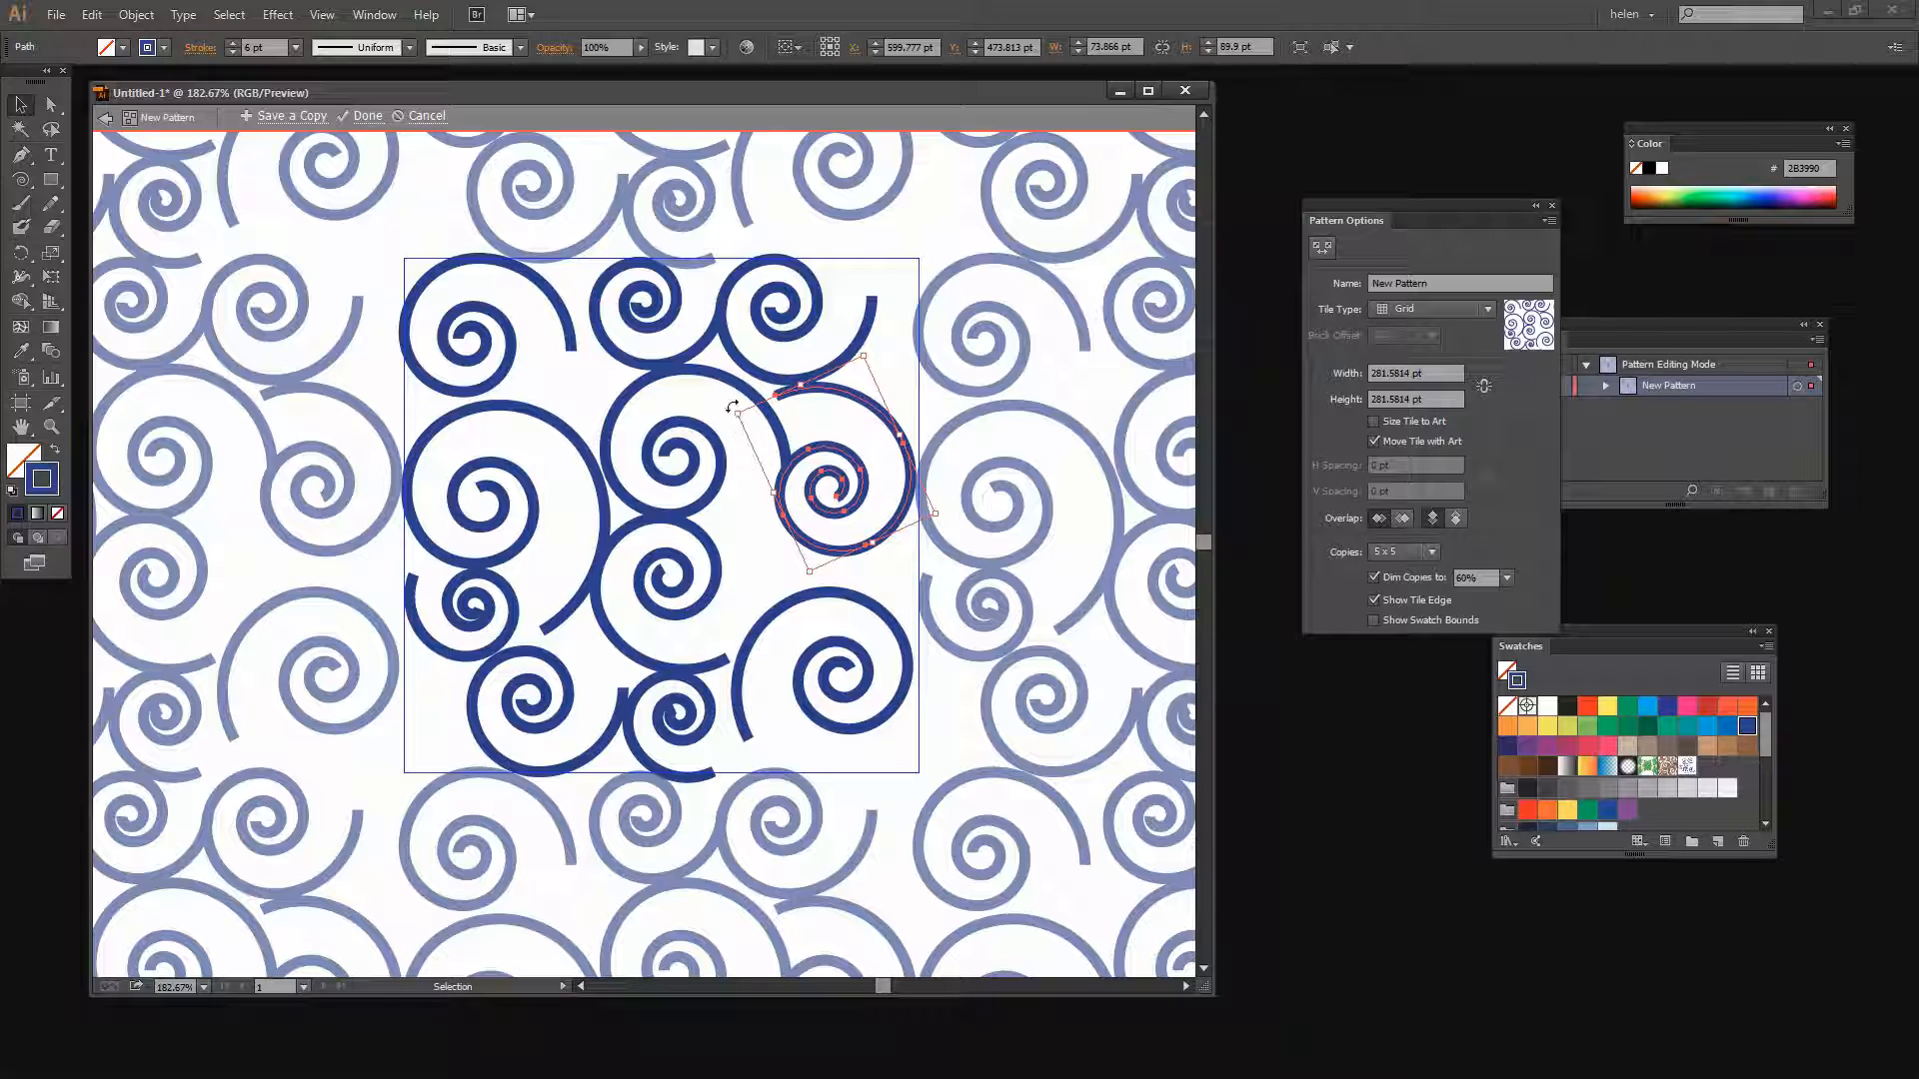
{"action": "left_click_drag", "start_coordinate": [732, 406], "coordinate": [708, 420]}
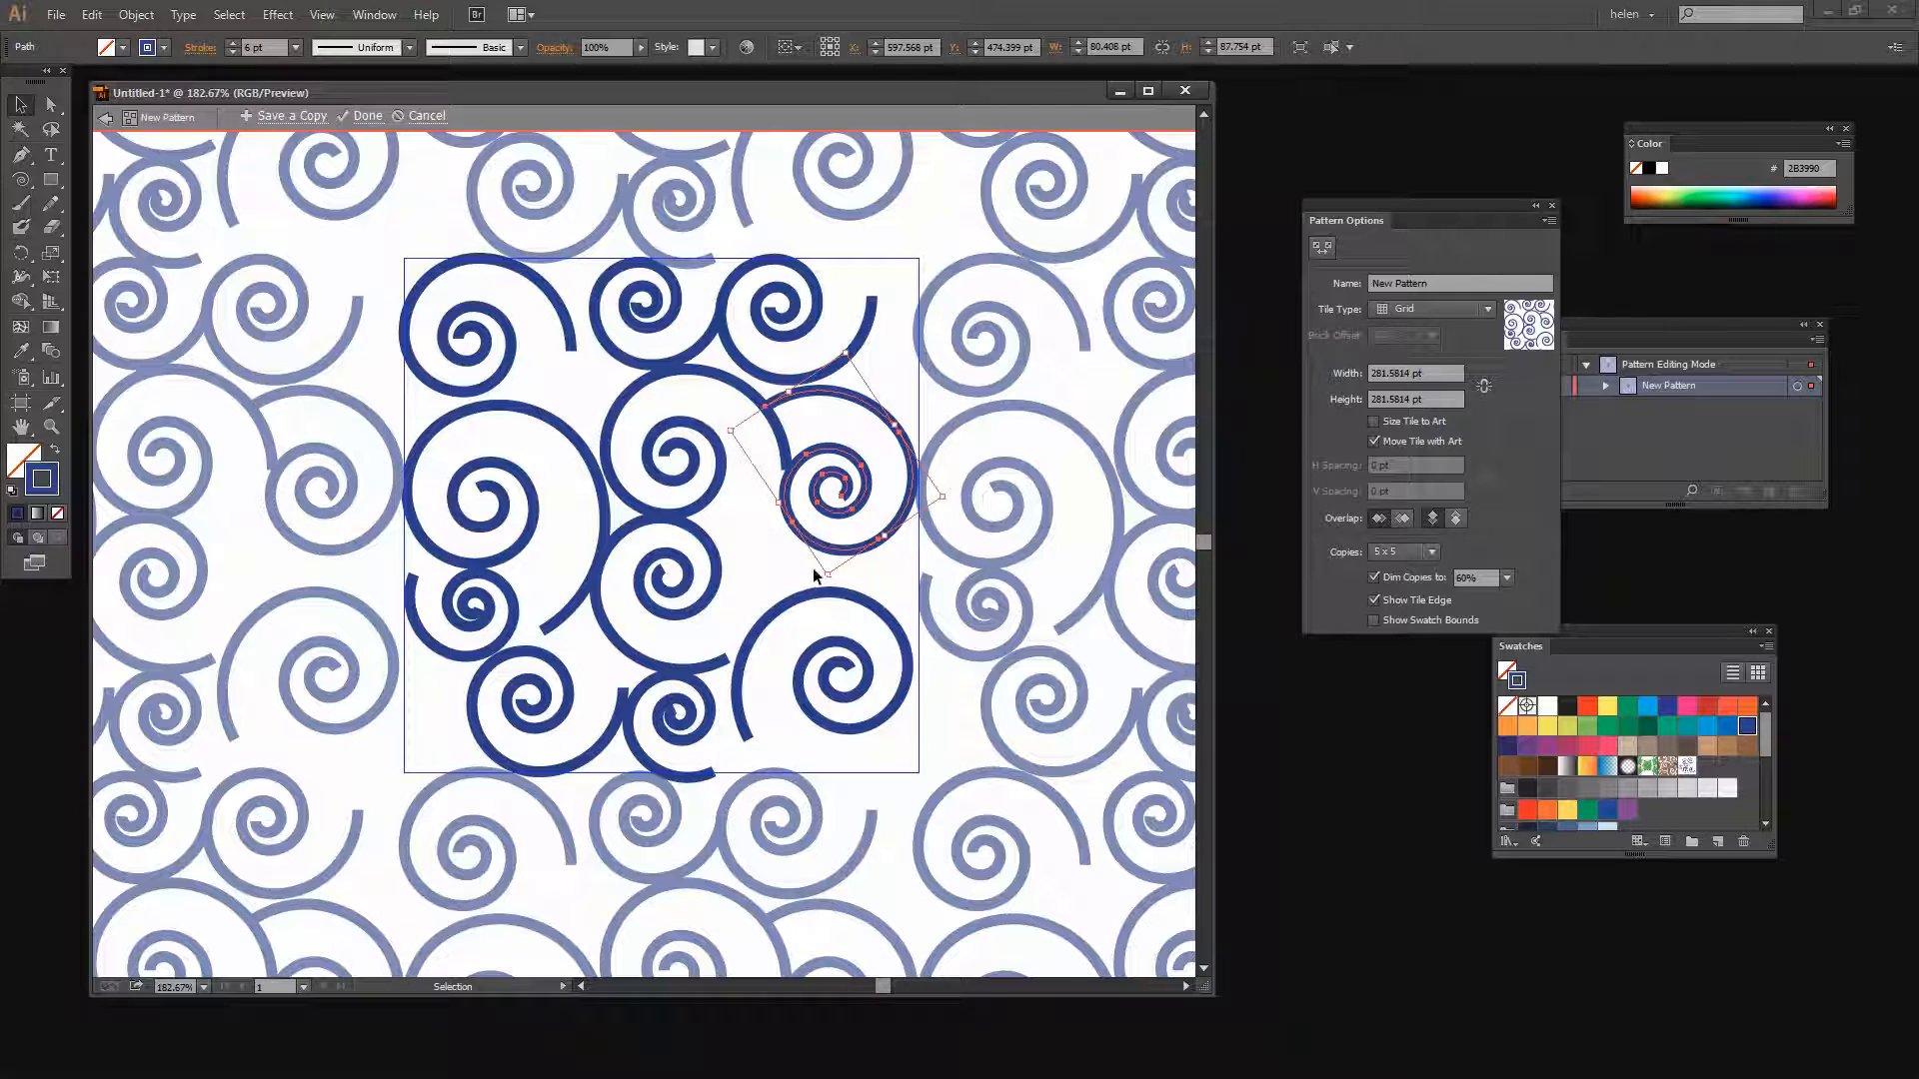
{"action": "key", "text": "Up"}
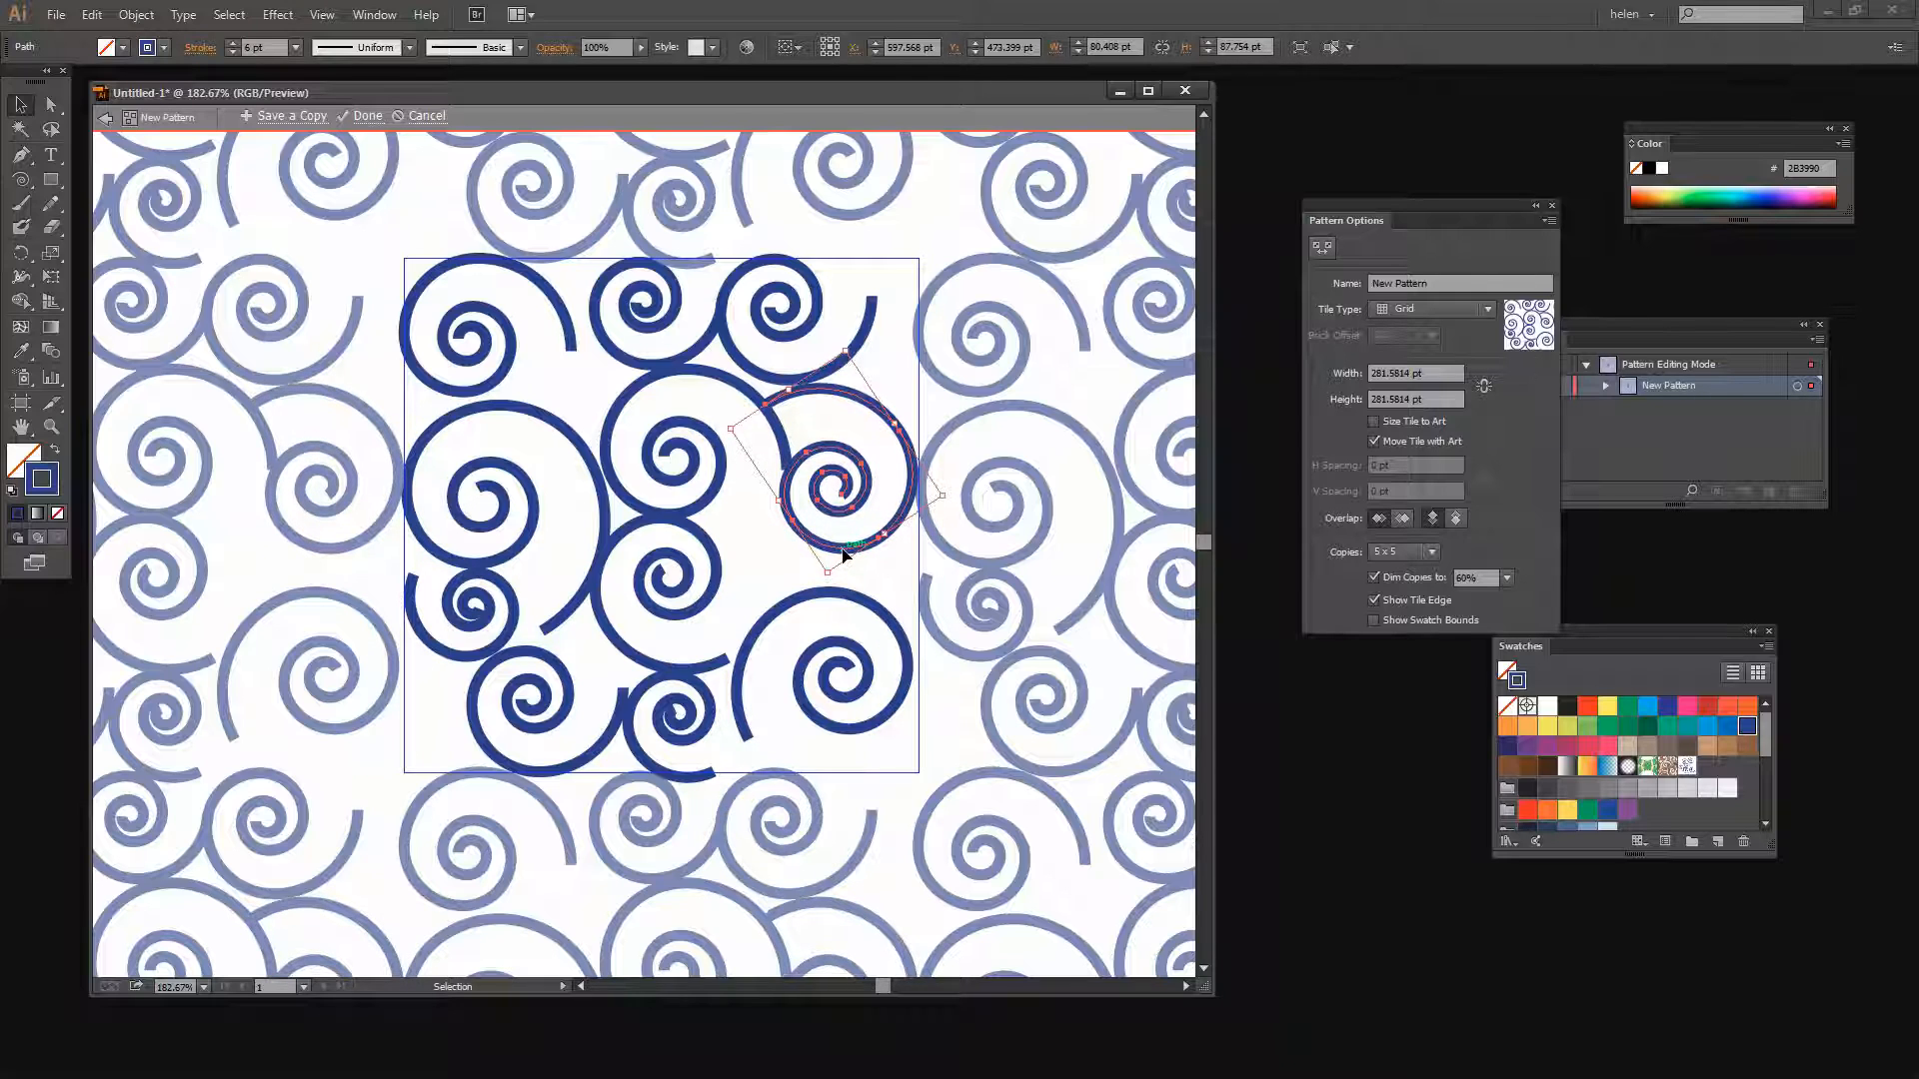
{"action": "left_click", "coordinate": [777, 549]}
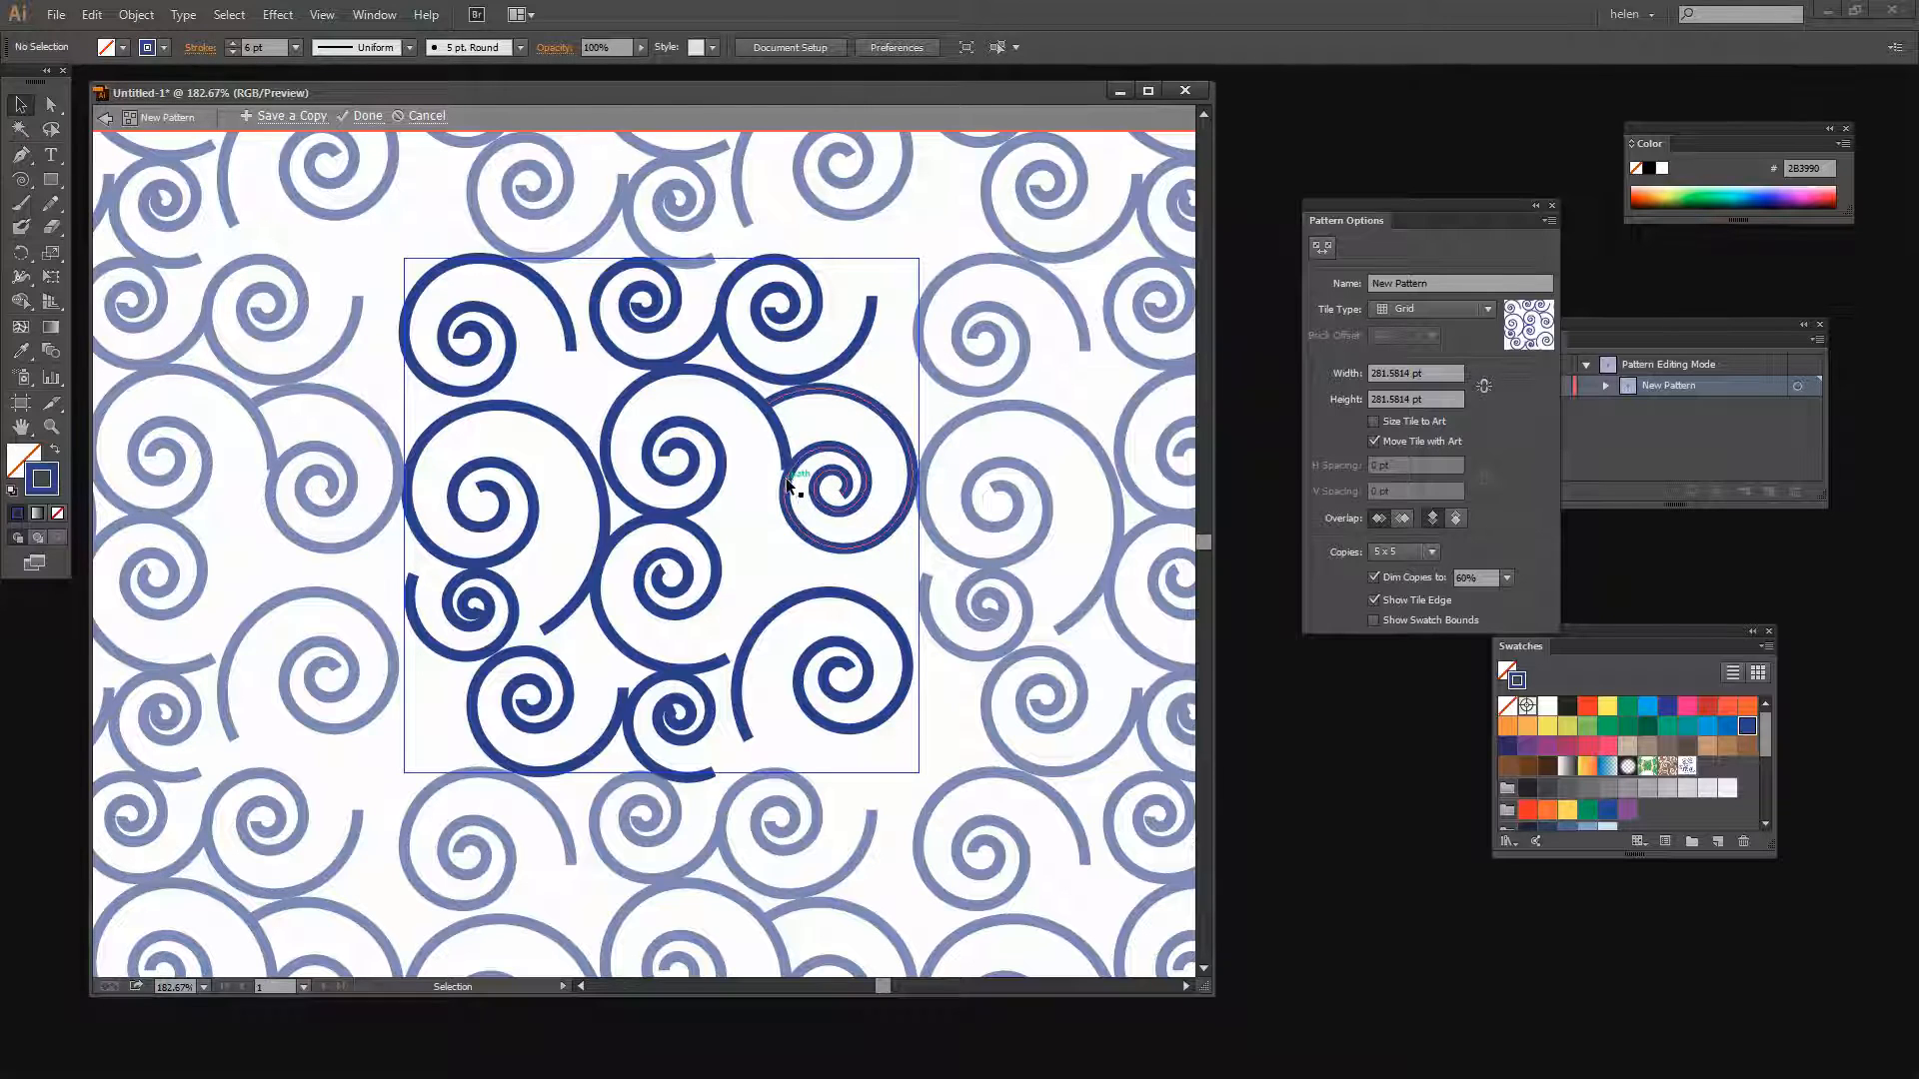
Adjust the end anchor of the right middle spiral's tail so it meets the neighbouring spiral smoothly
{"action": "key", "text": "z"}
{"action": "left_click_drag", "start_coordinate": [752, 420], "coordinate": [854, 548]}
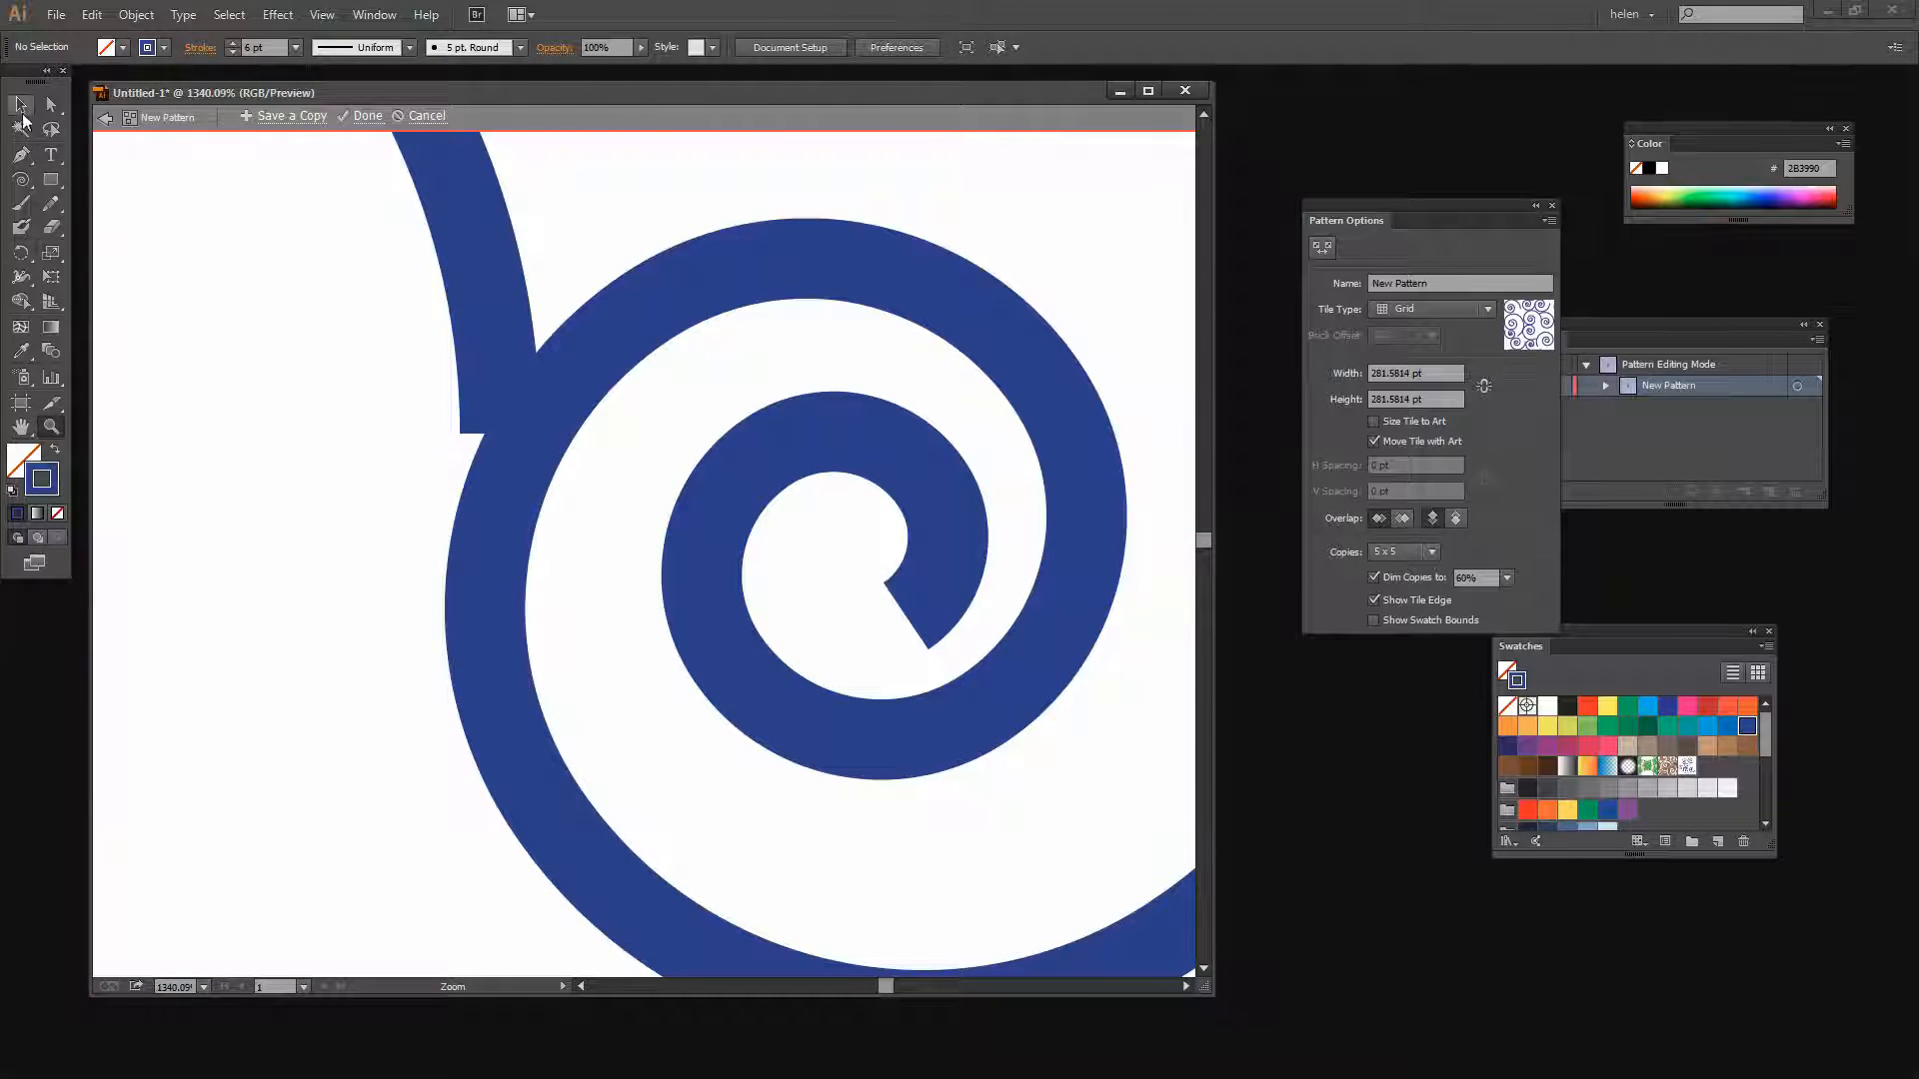
{"action": "left_click", "coordinate": [51, 104]}
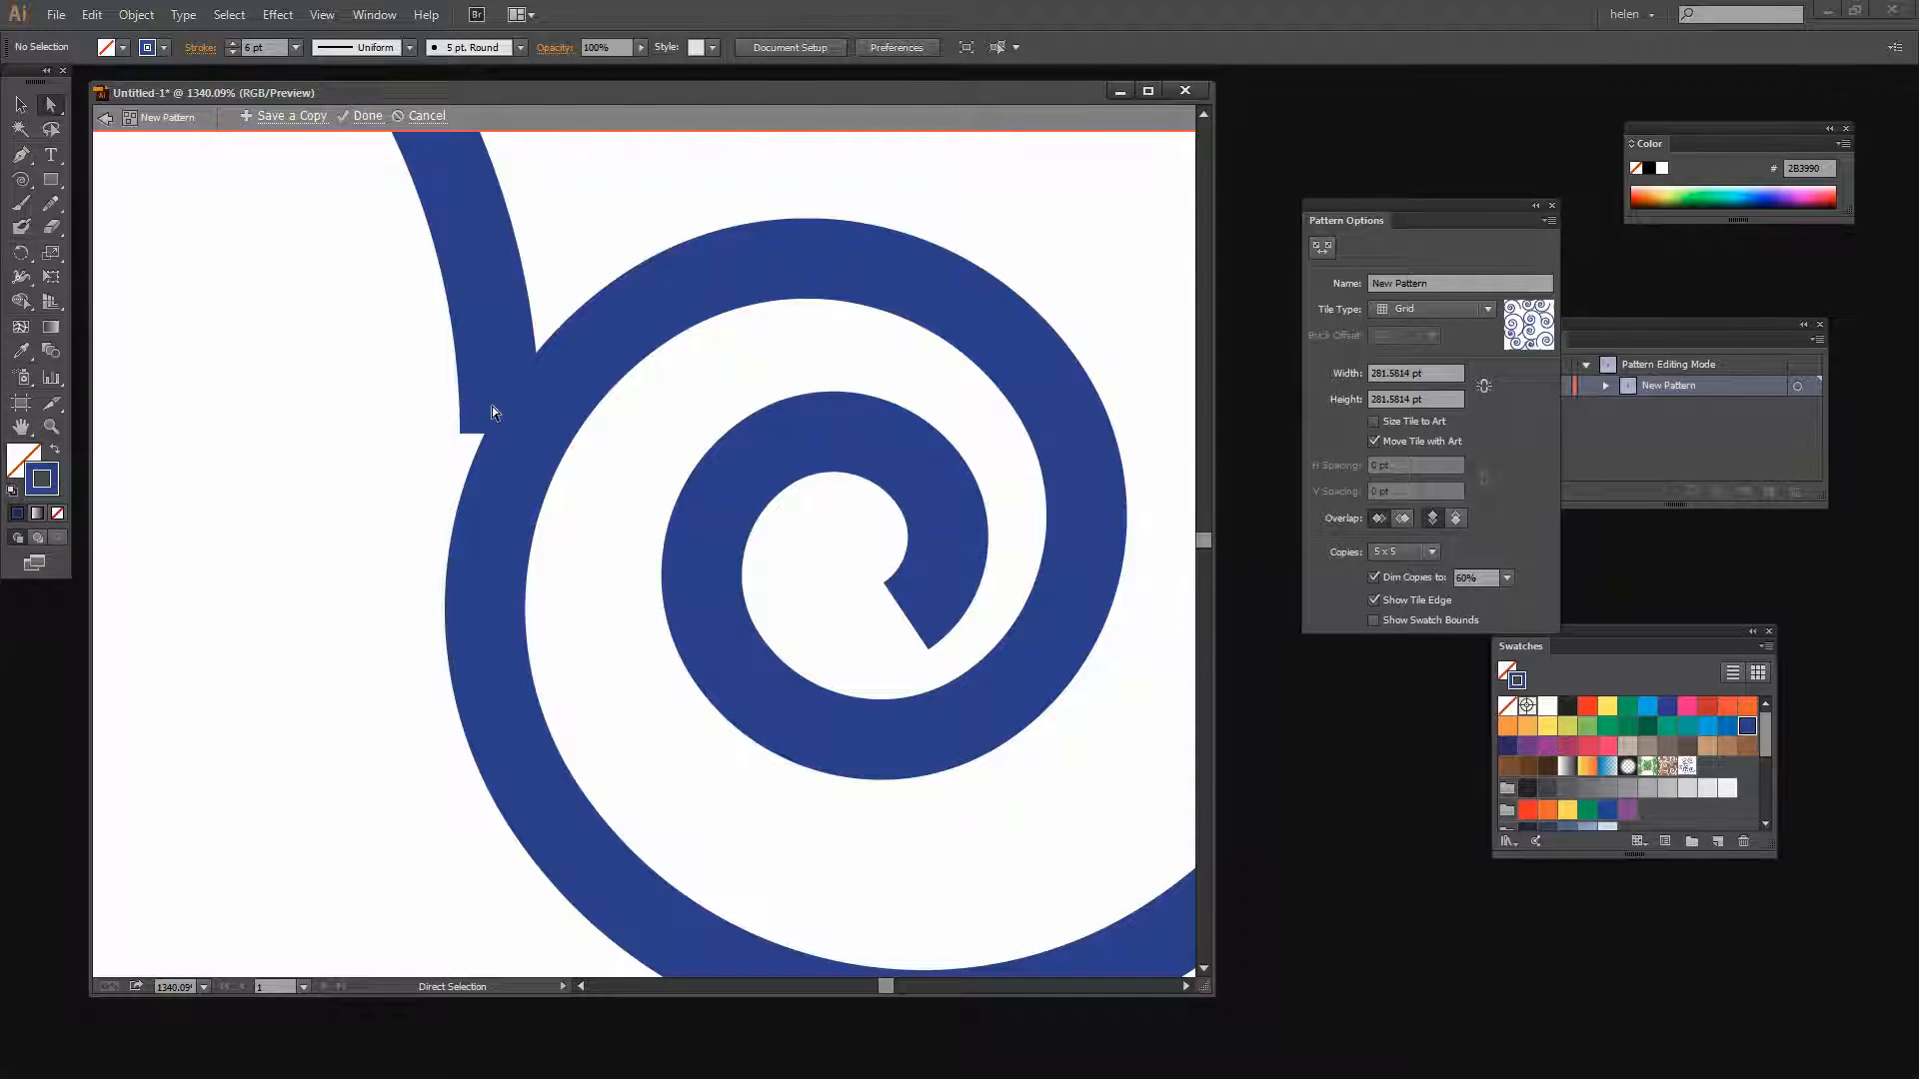
{"action": "left_click", "coordinate": [501, 429]}
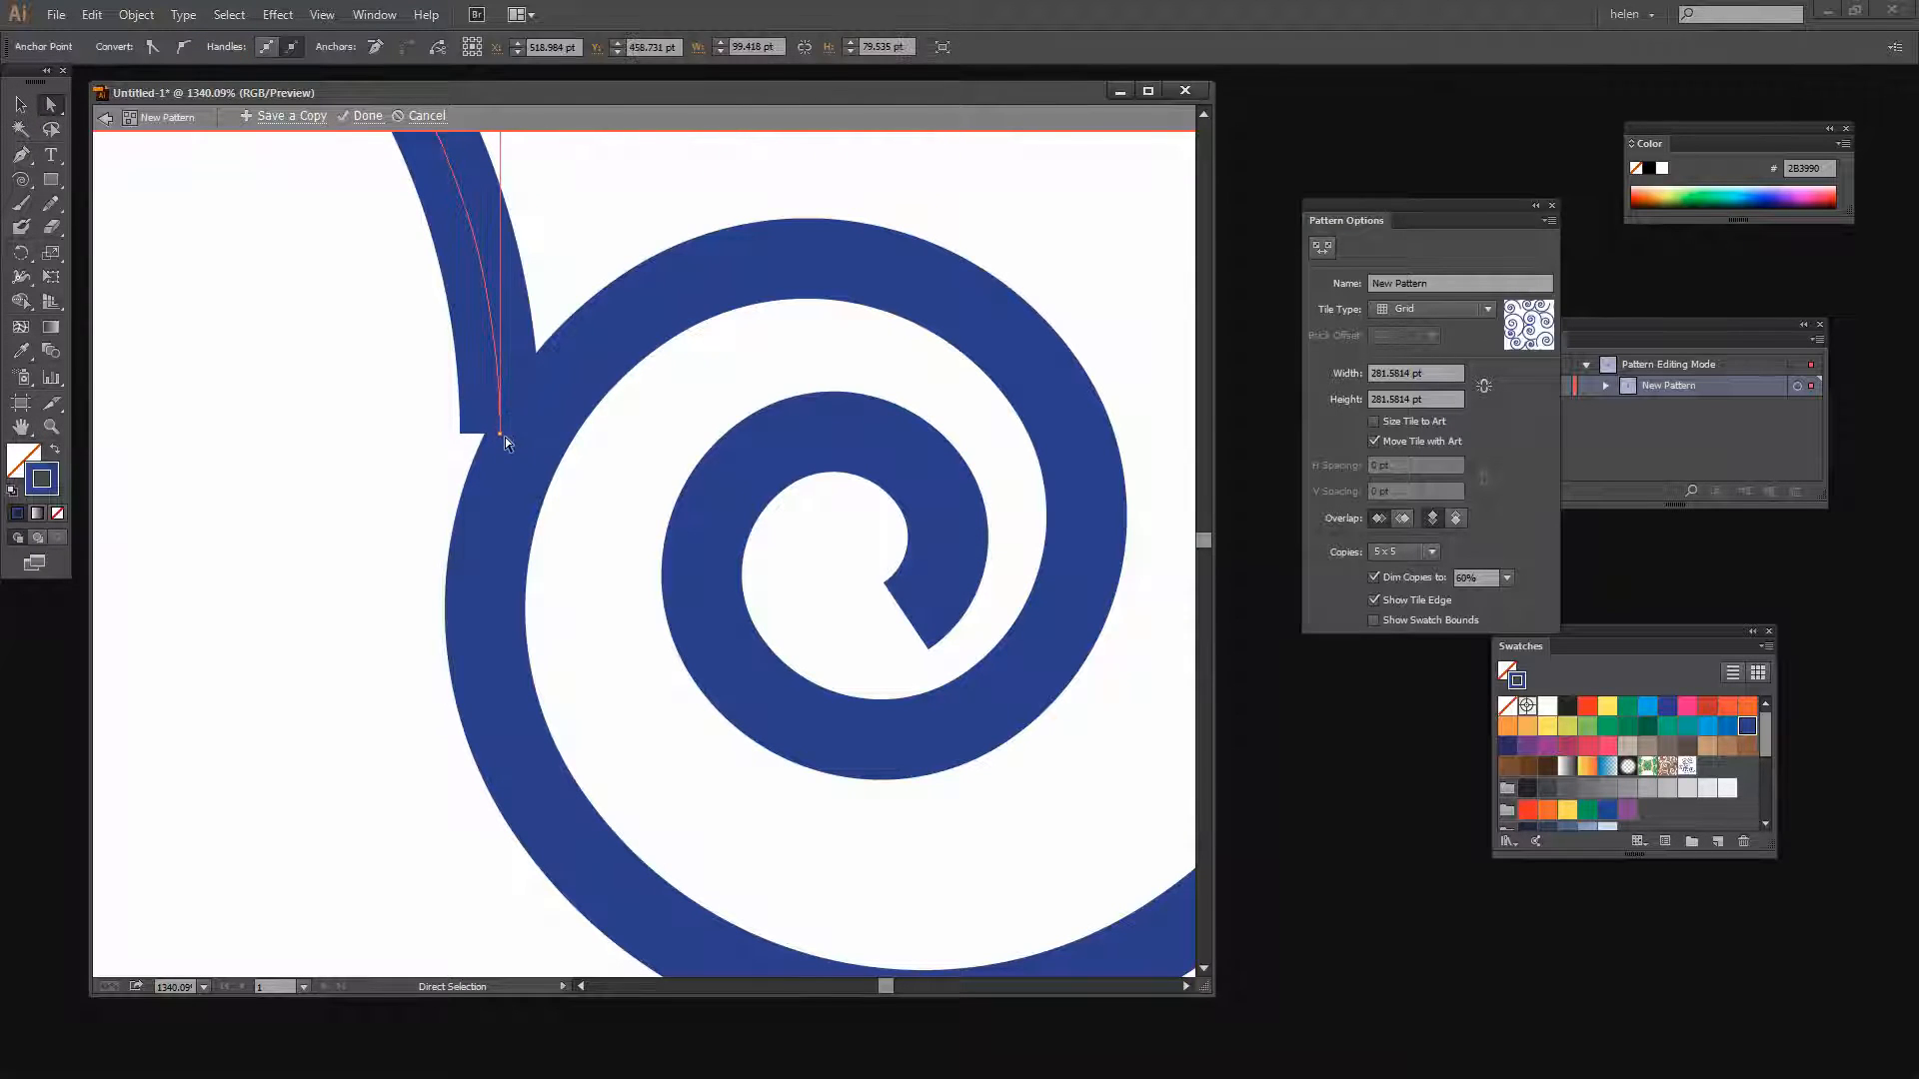
{"action": "left_click", "coordinate": [501, 433]}
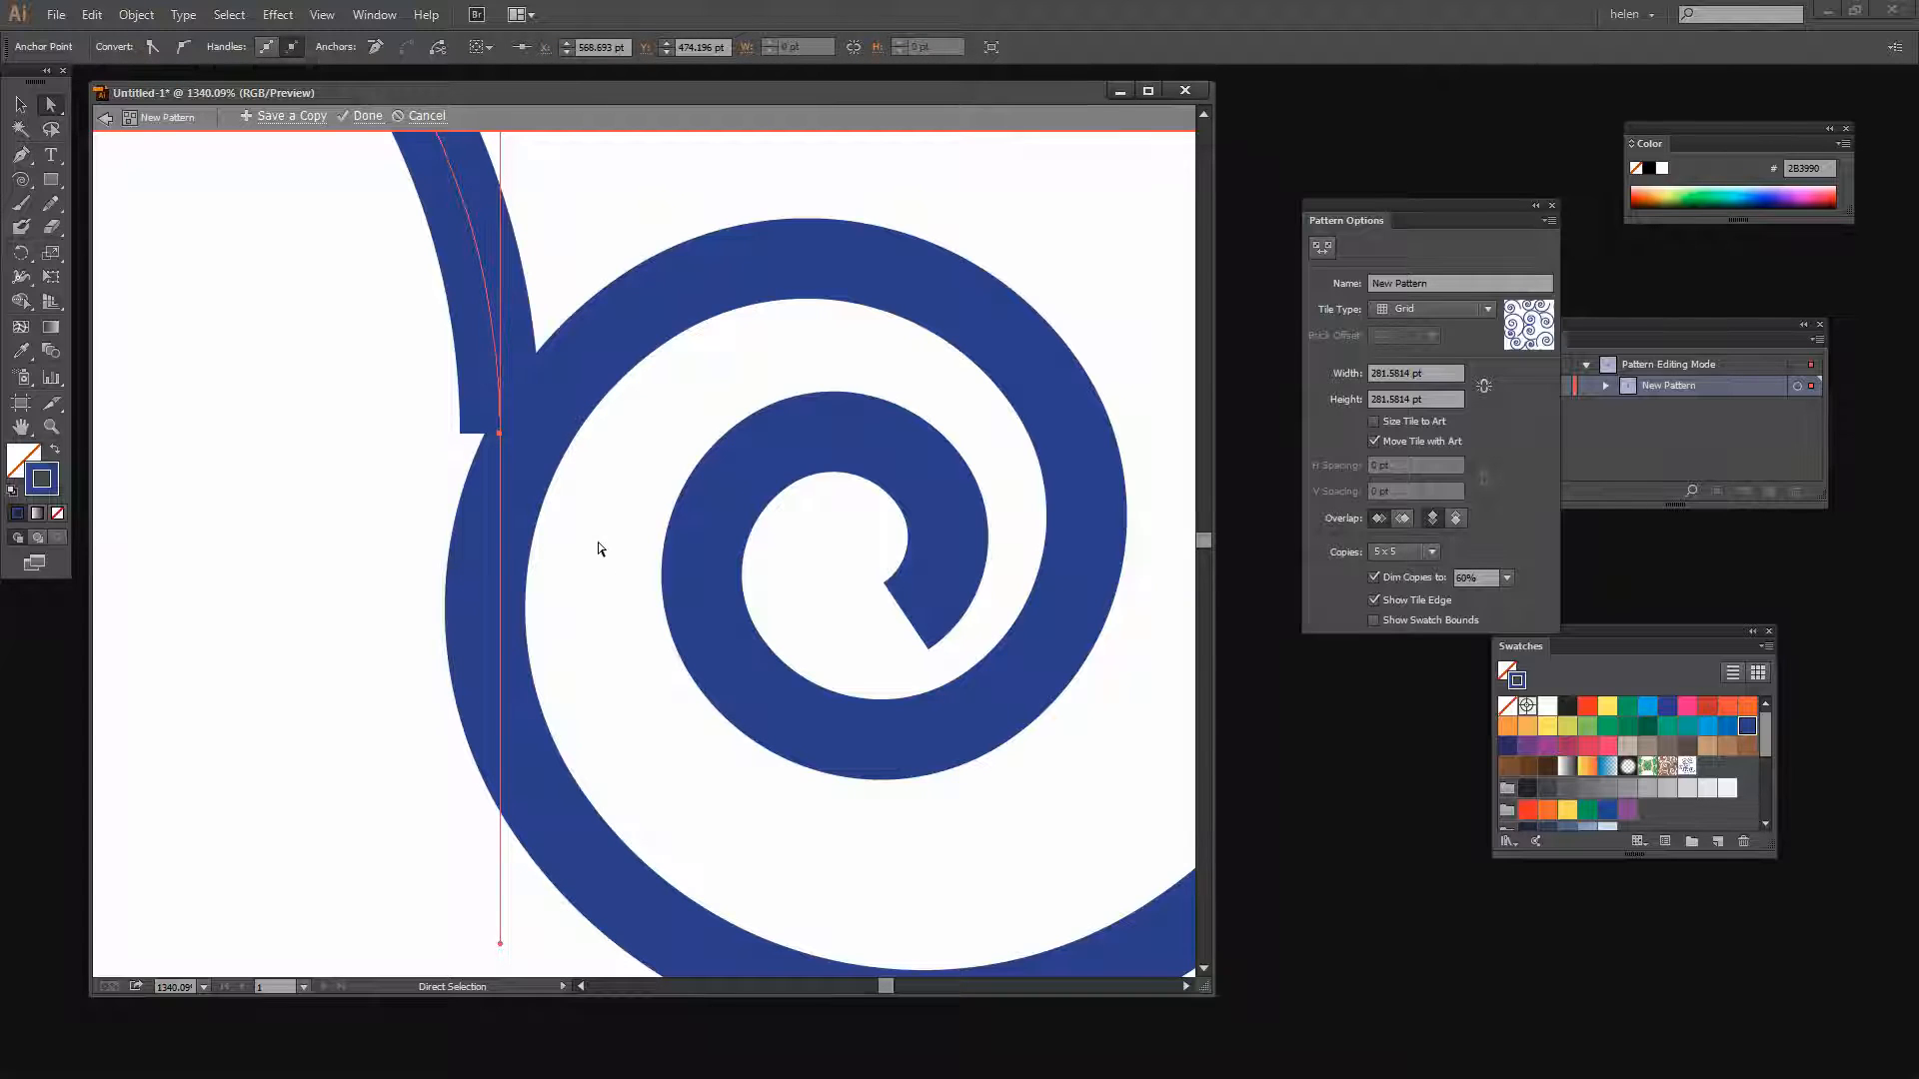
{"action": "key", "text": "z"}
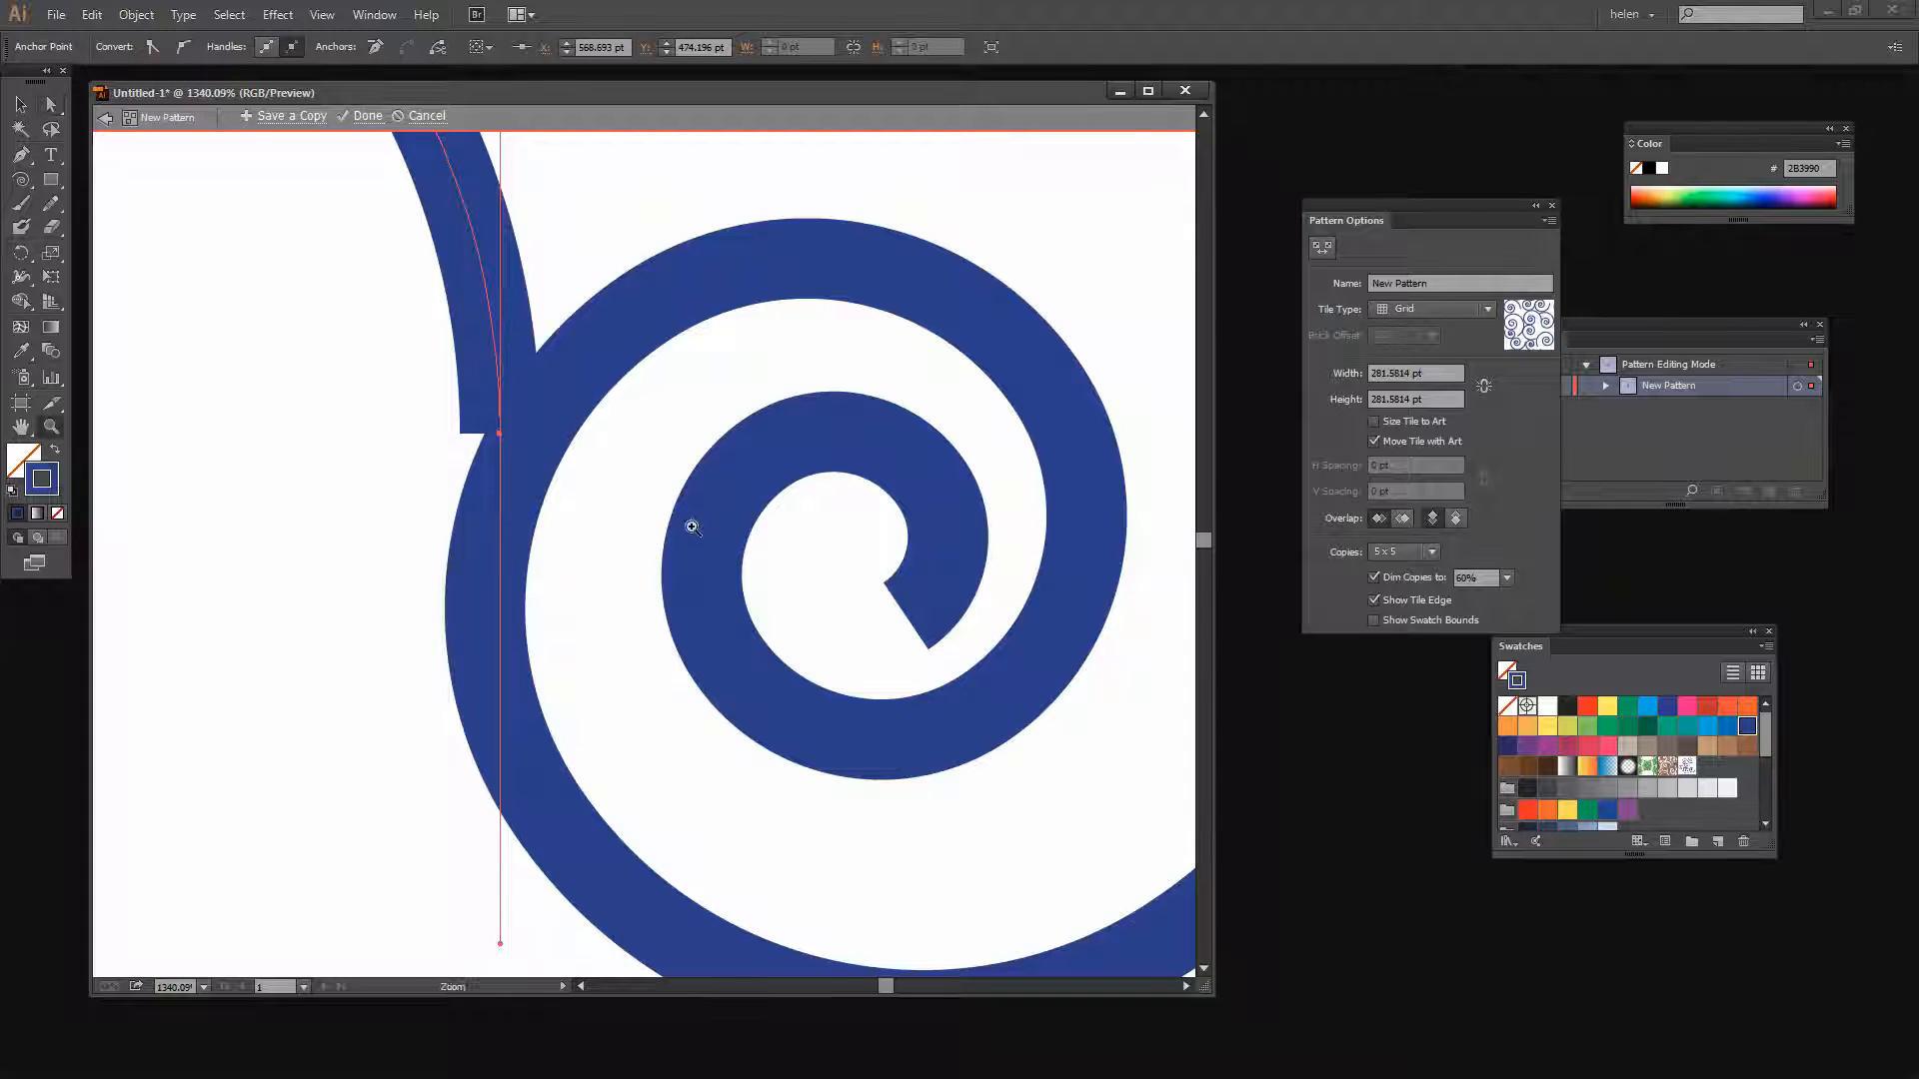
{"action": "left_click", "coordinate": [639, 516], "text": "alt"}
{"action": "left_click", "coordinate": [640, 518], "text": "alt"}
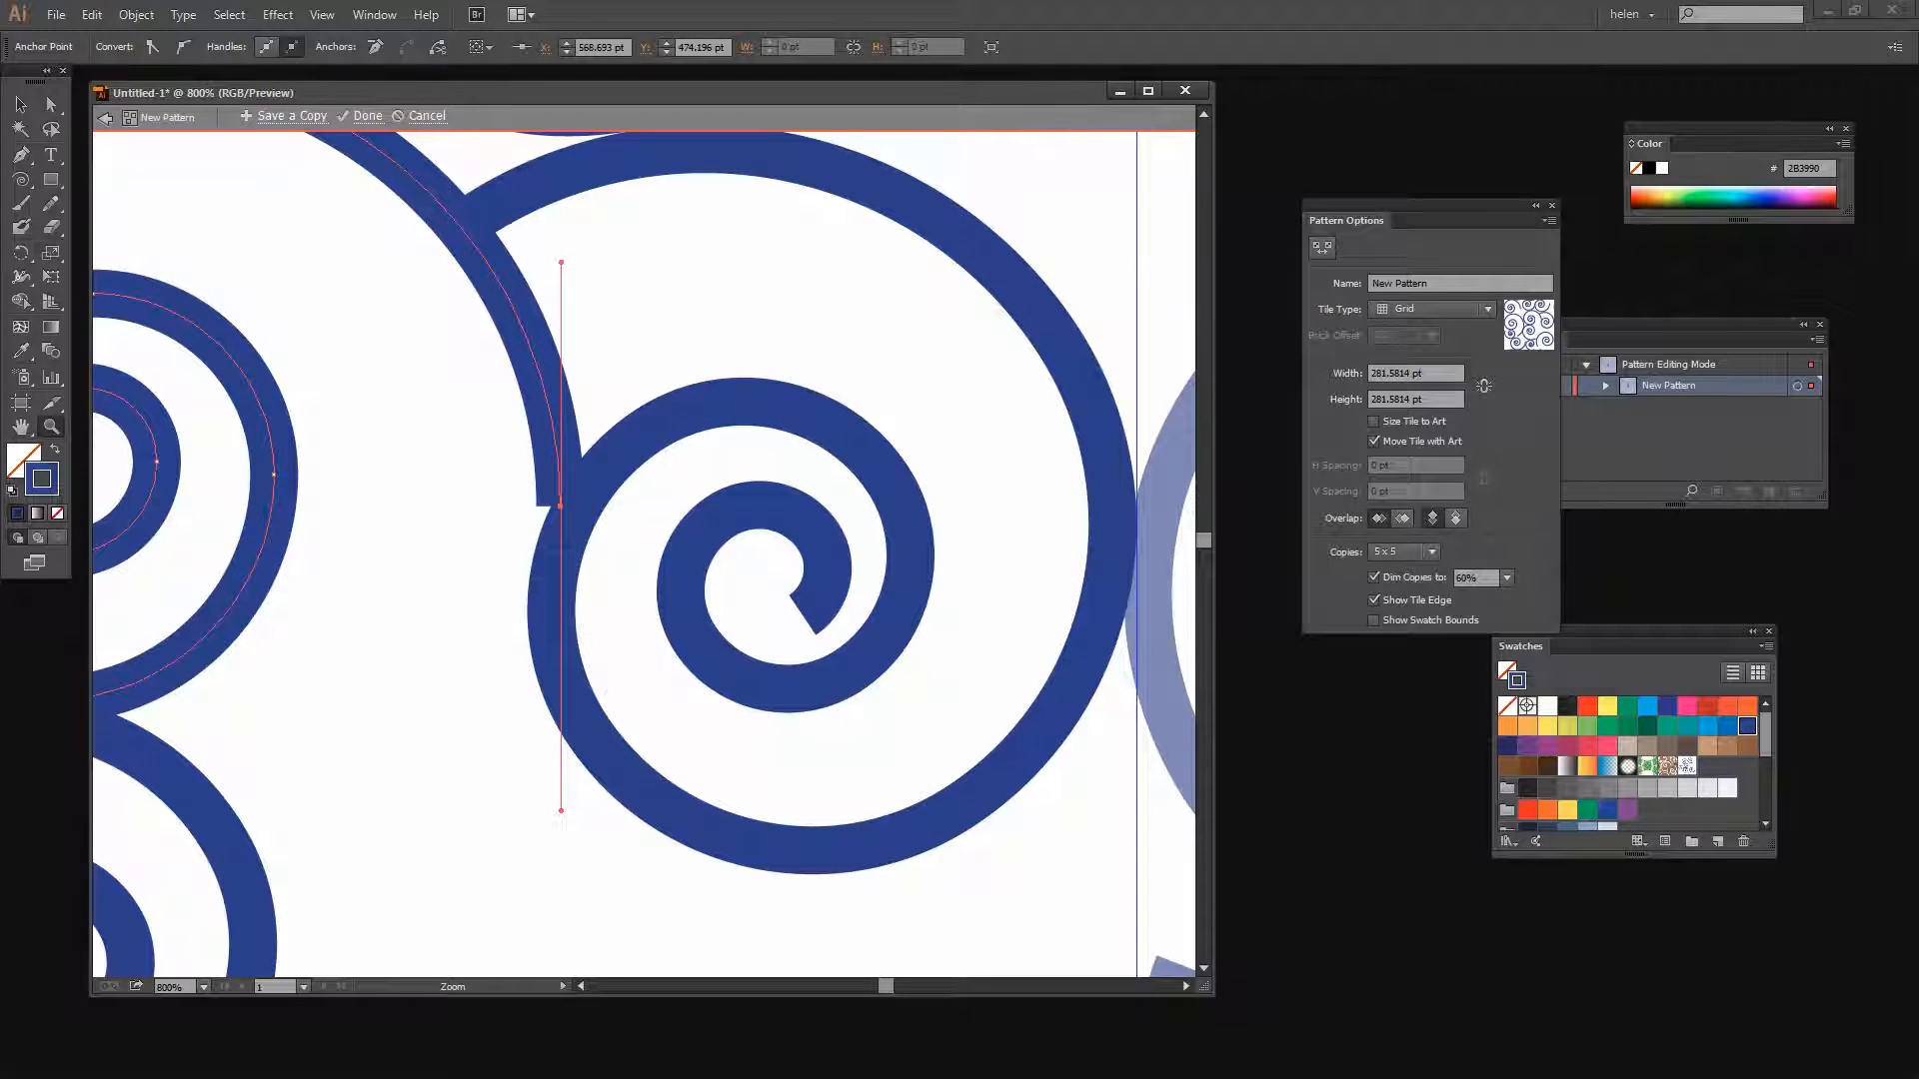
{"action": "left_click", "coordinate": [51, 104]}
{"action": "left_click_drag", "start_coordinate": [561, 502], "coordinate": [561, 510]}
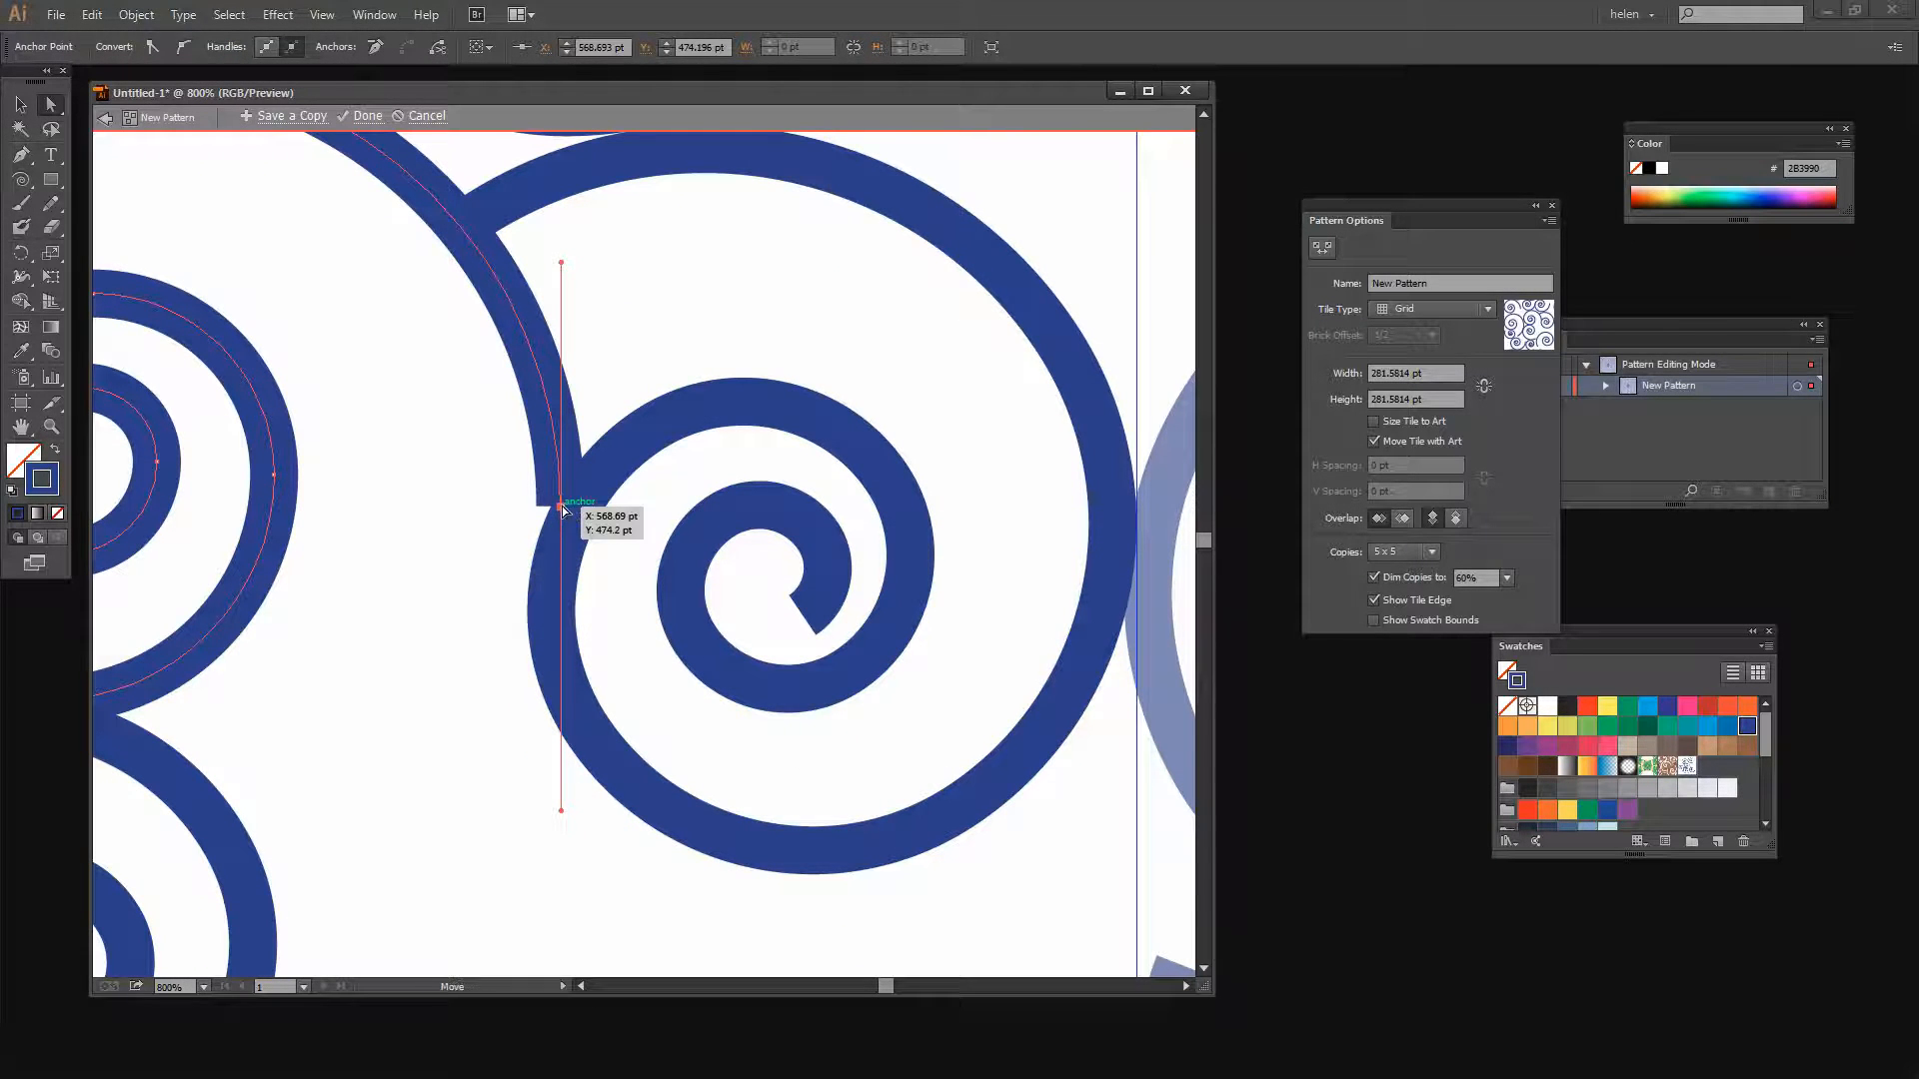
{"action": "left_click", "coordinate": [562, 508]}
{"action": "left_click_drag", "start_coordinate": [565, 506], "coordinate": [578, 513]}
{"action": "left_click", "coordinate": [493, 505]}
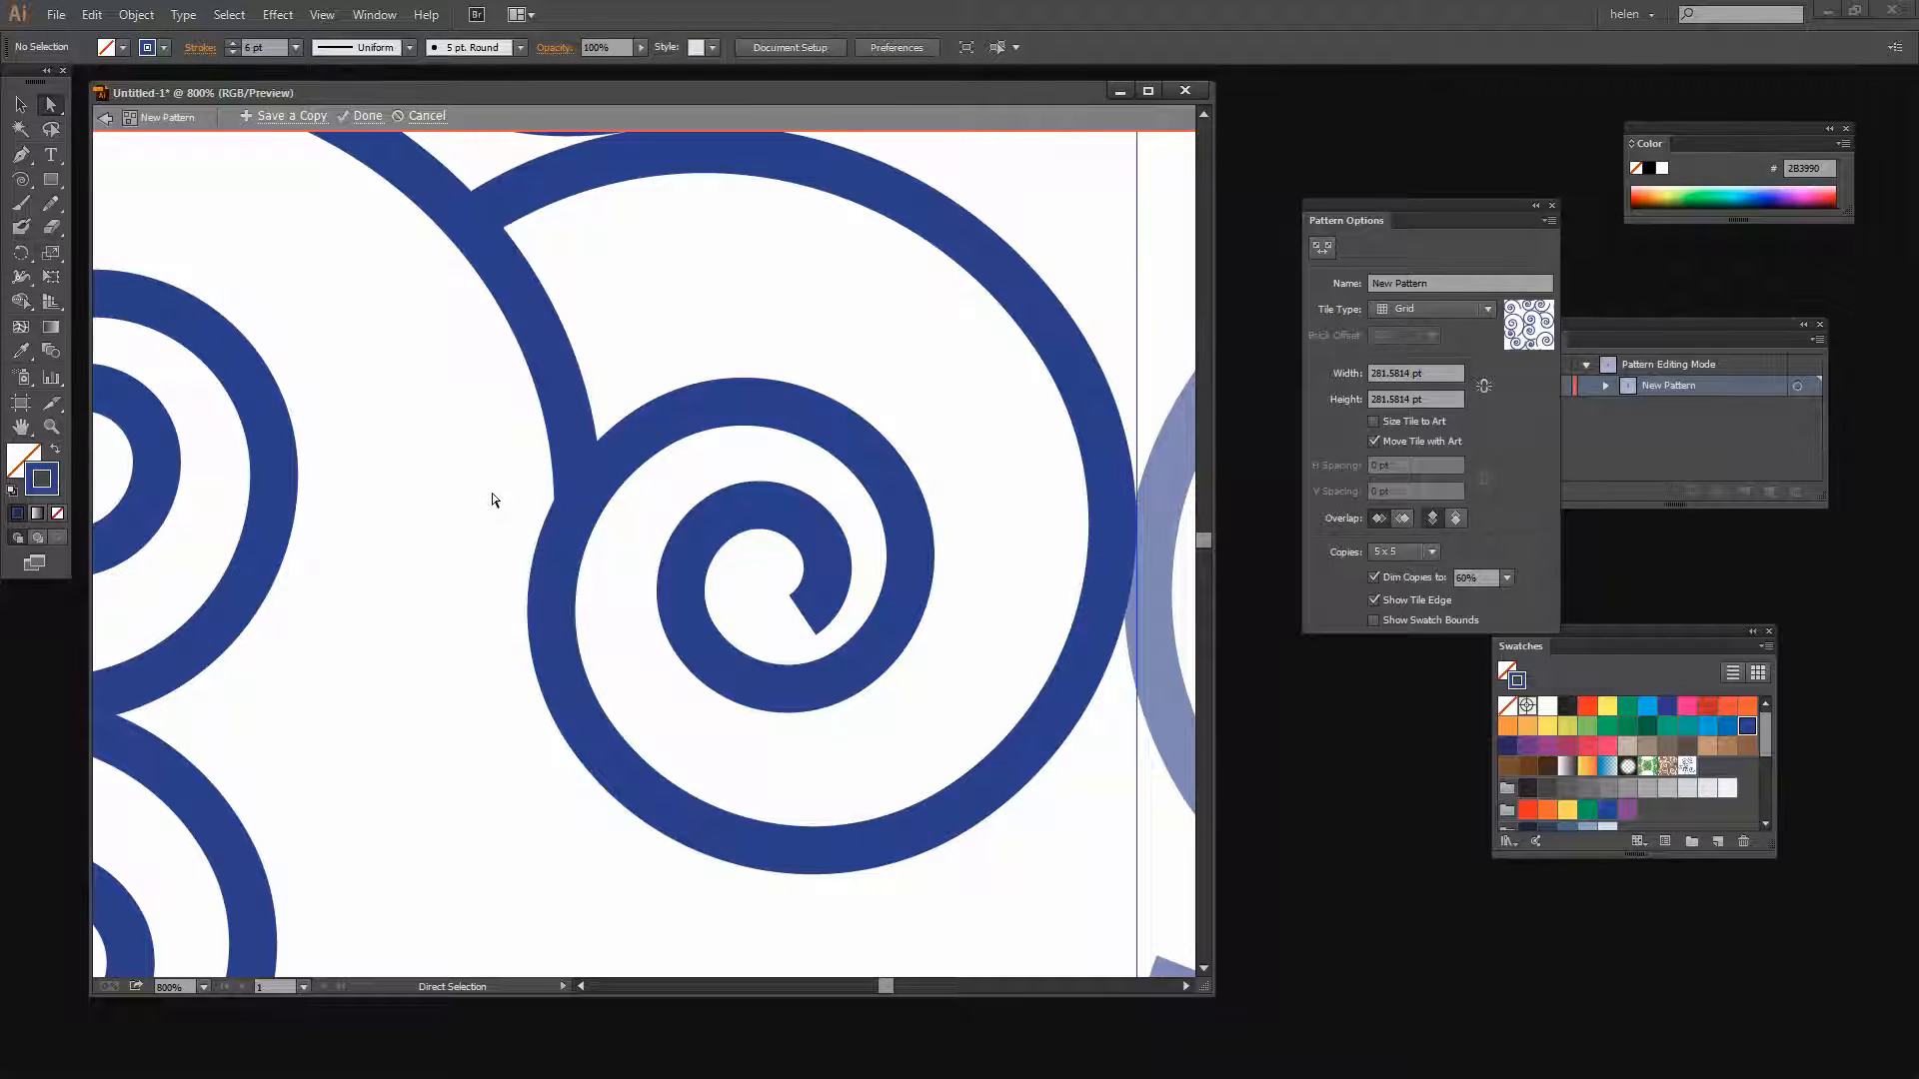
Extend the lower-left small spiral's tail with the Pen tool so it curves up into the spiral above
{"action": "key", "text": "z"}
{"action": "left_click", "coordinate": [481, 511], "text": "alt"}
{"action": "left_click", "coordinate": [480, 510], "text": "alt"}
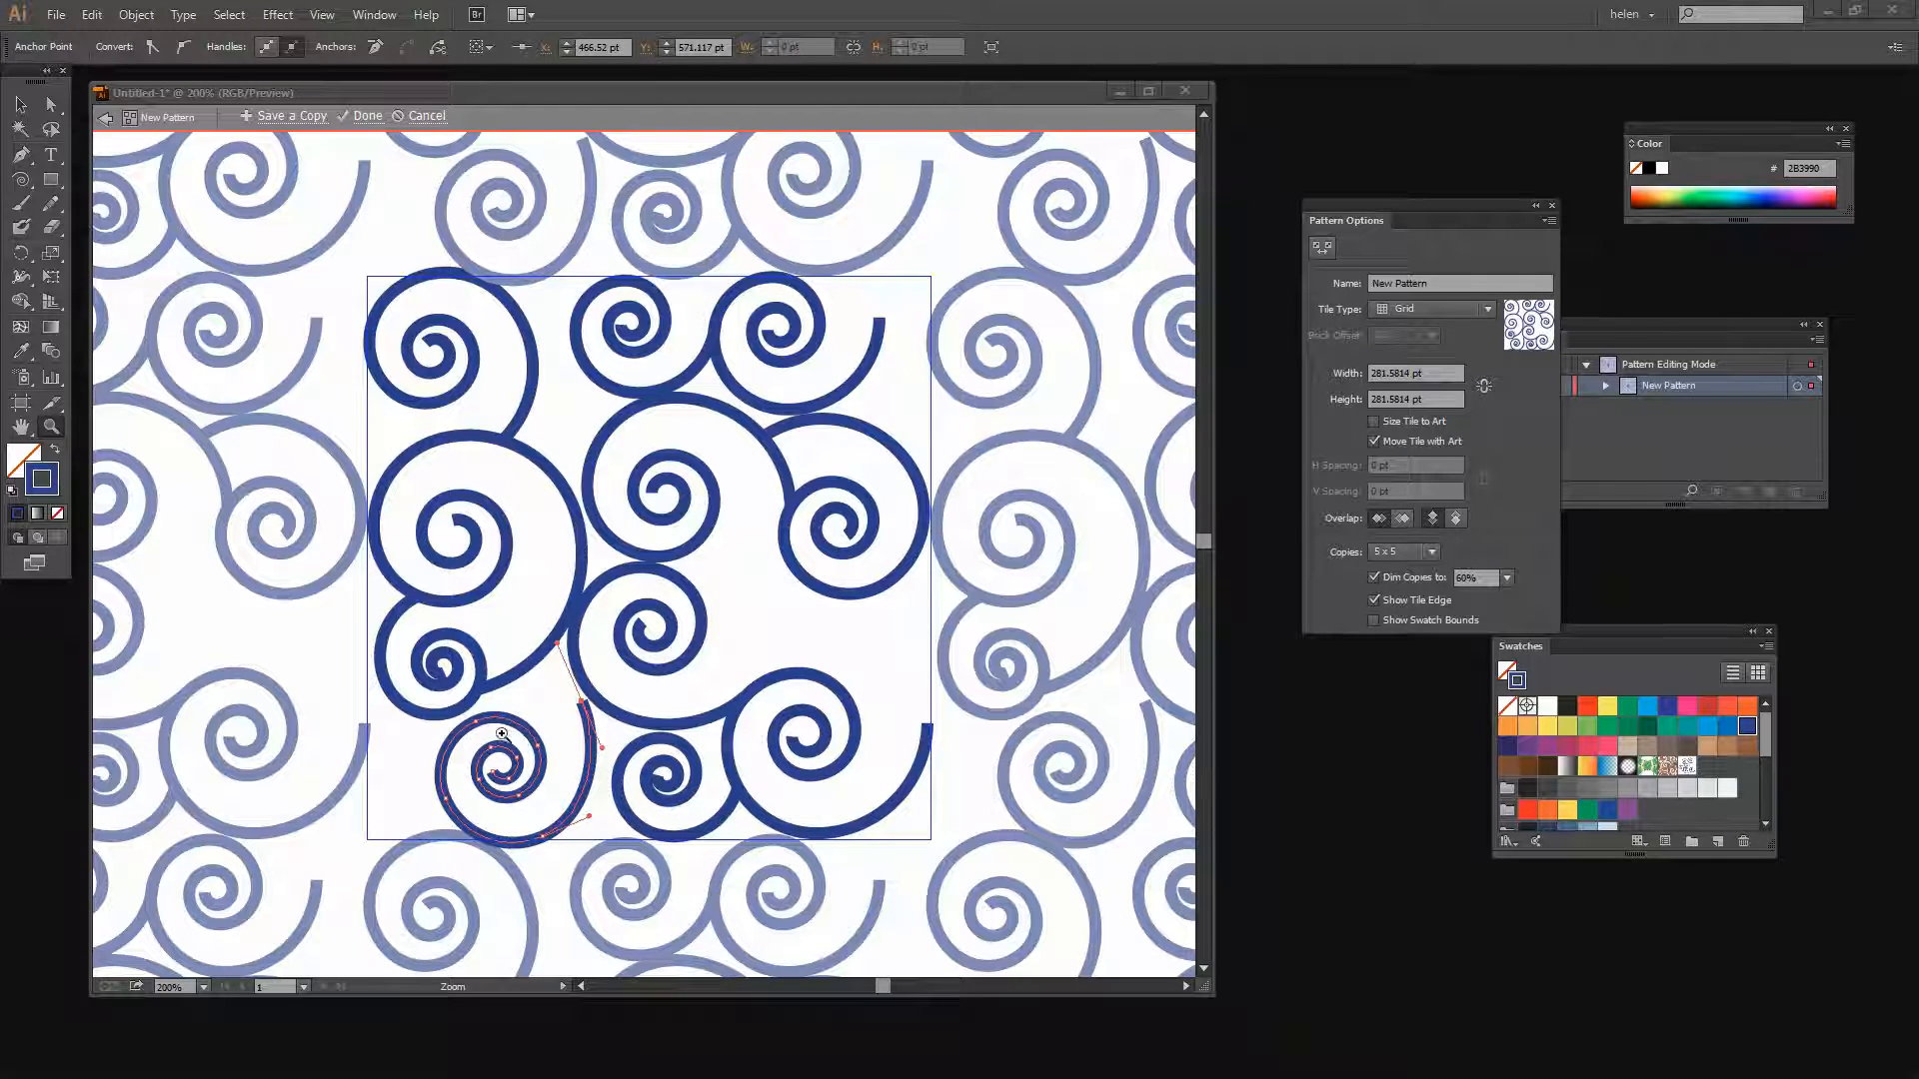
{"action": "left_click", "coordinate": [551, 707]}
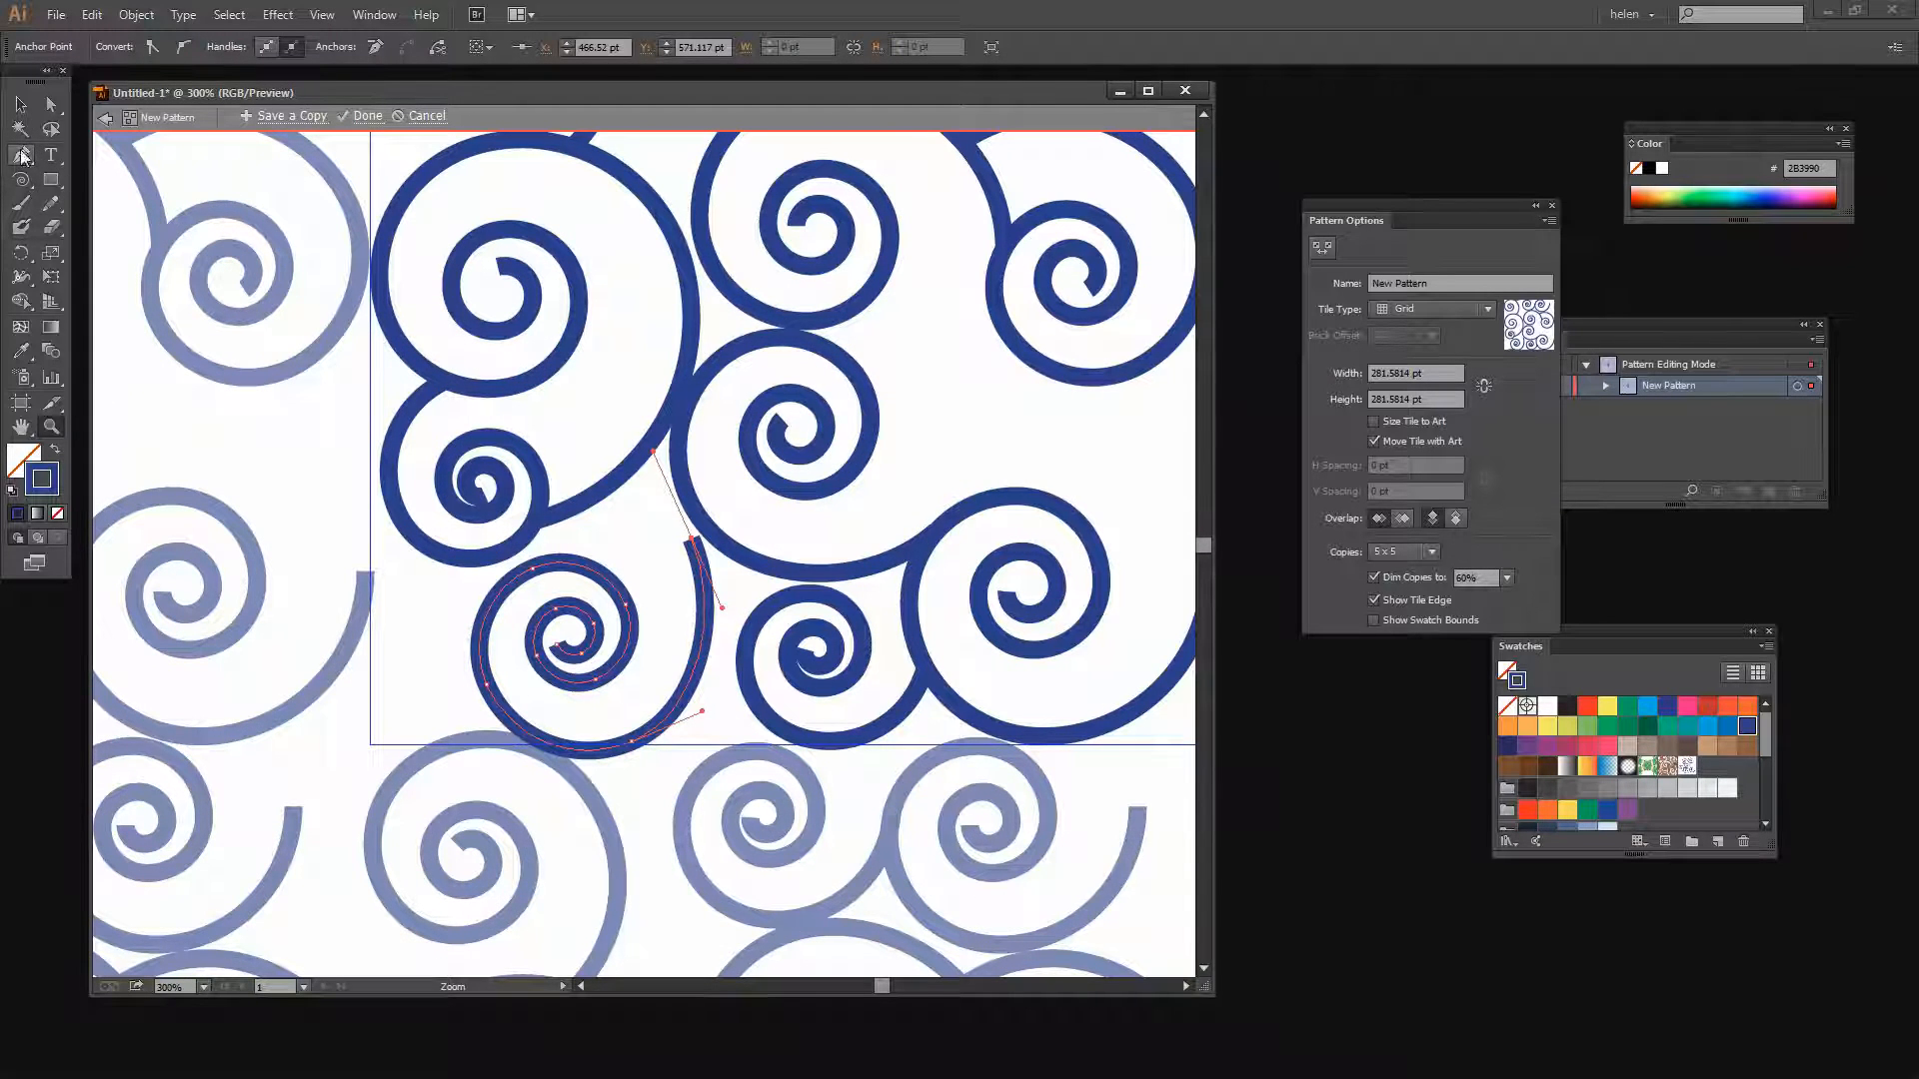
{"action": "left_click", "coordinate": [22, 156]}
{"action": "left_click", "coordinate": [697, 545]}
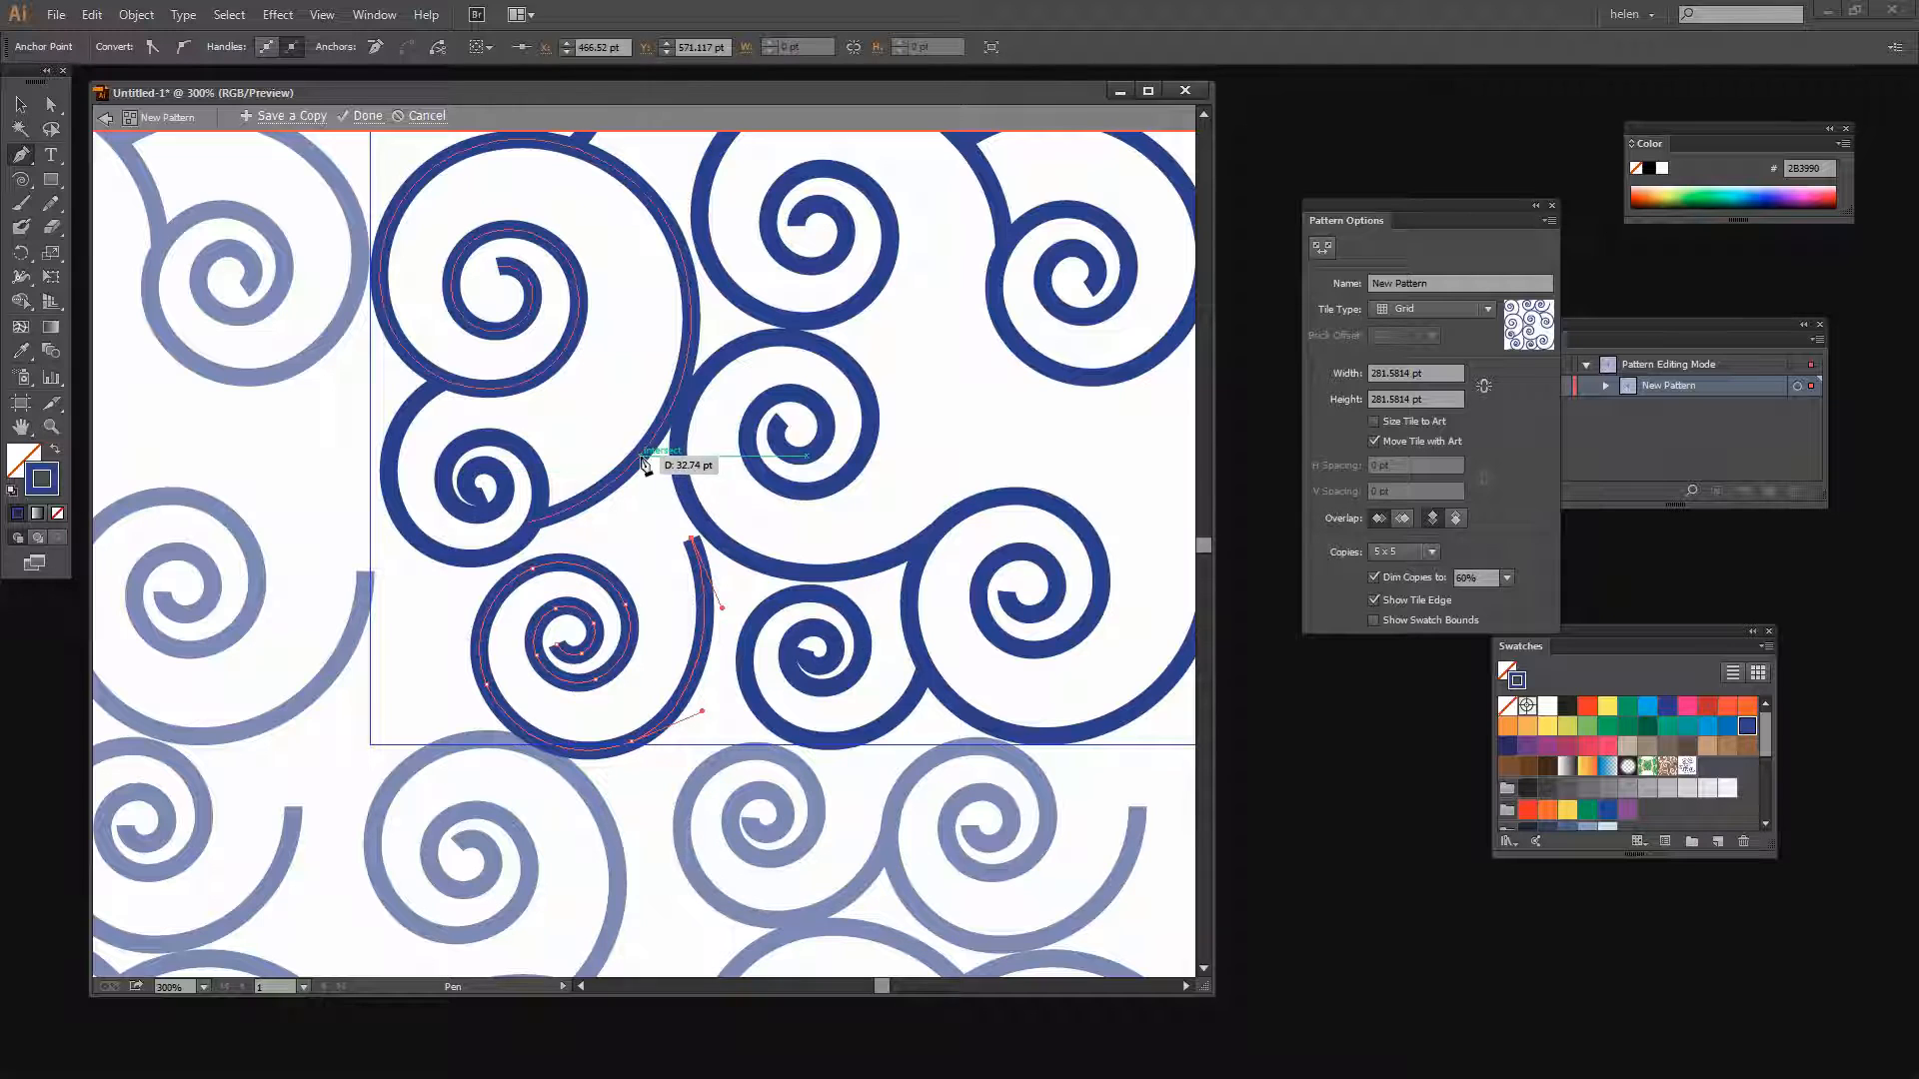
{"action": "left_click_drag", "start_coordinate": [641, 457], "coordinate": [620, 432]}
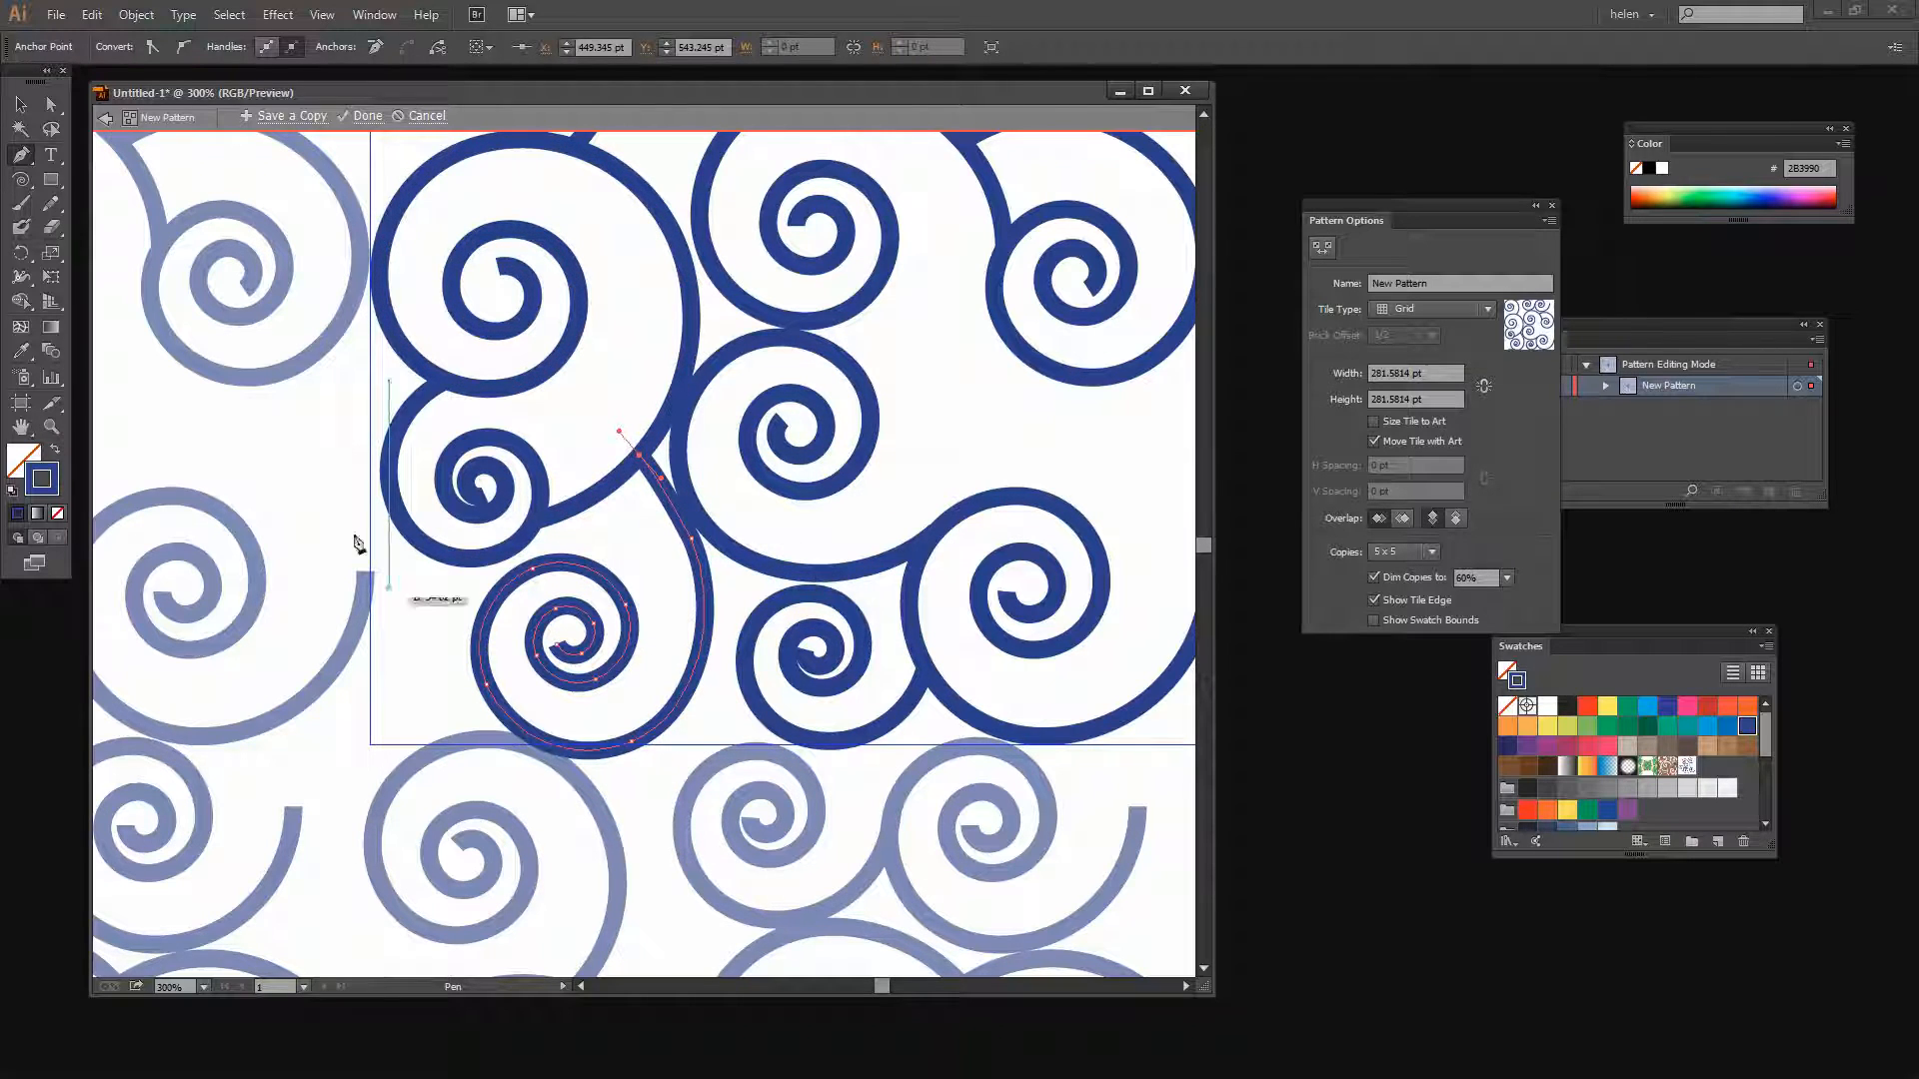
{"action": "left_click", "coordinate": [51, 104]}
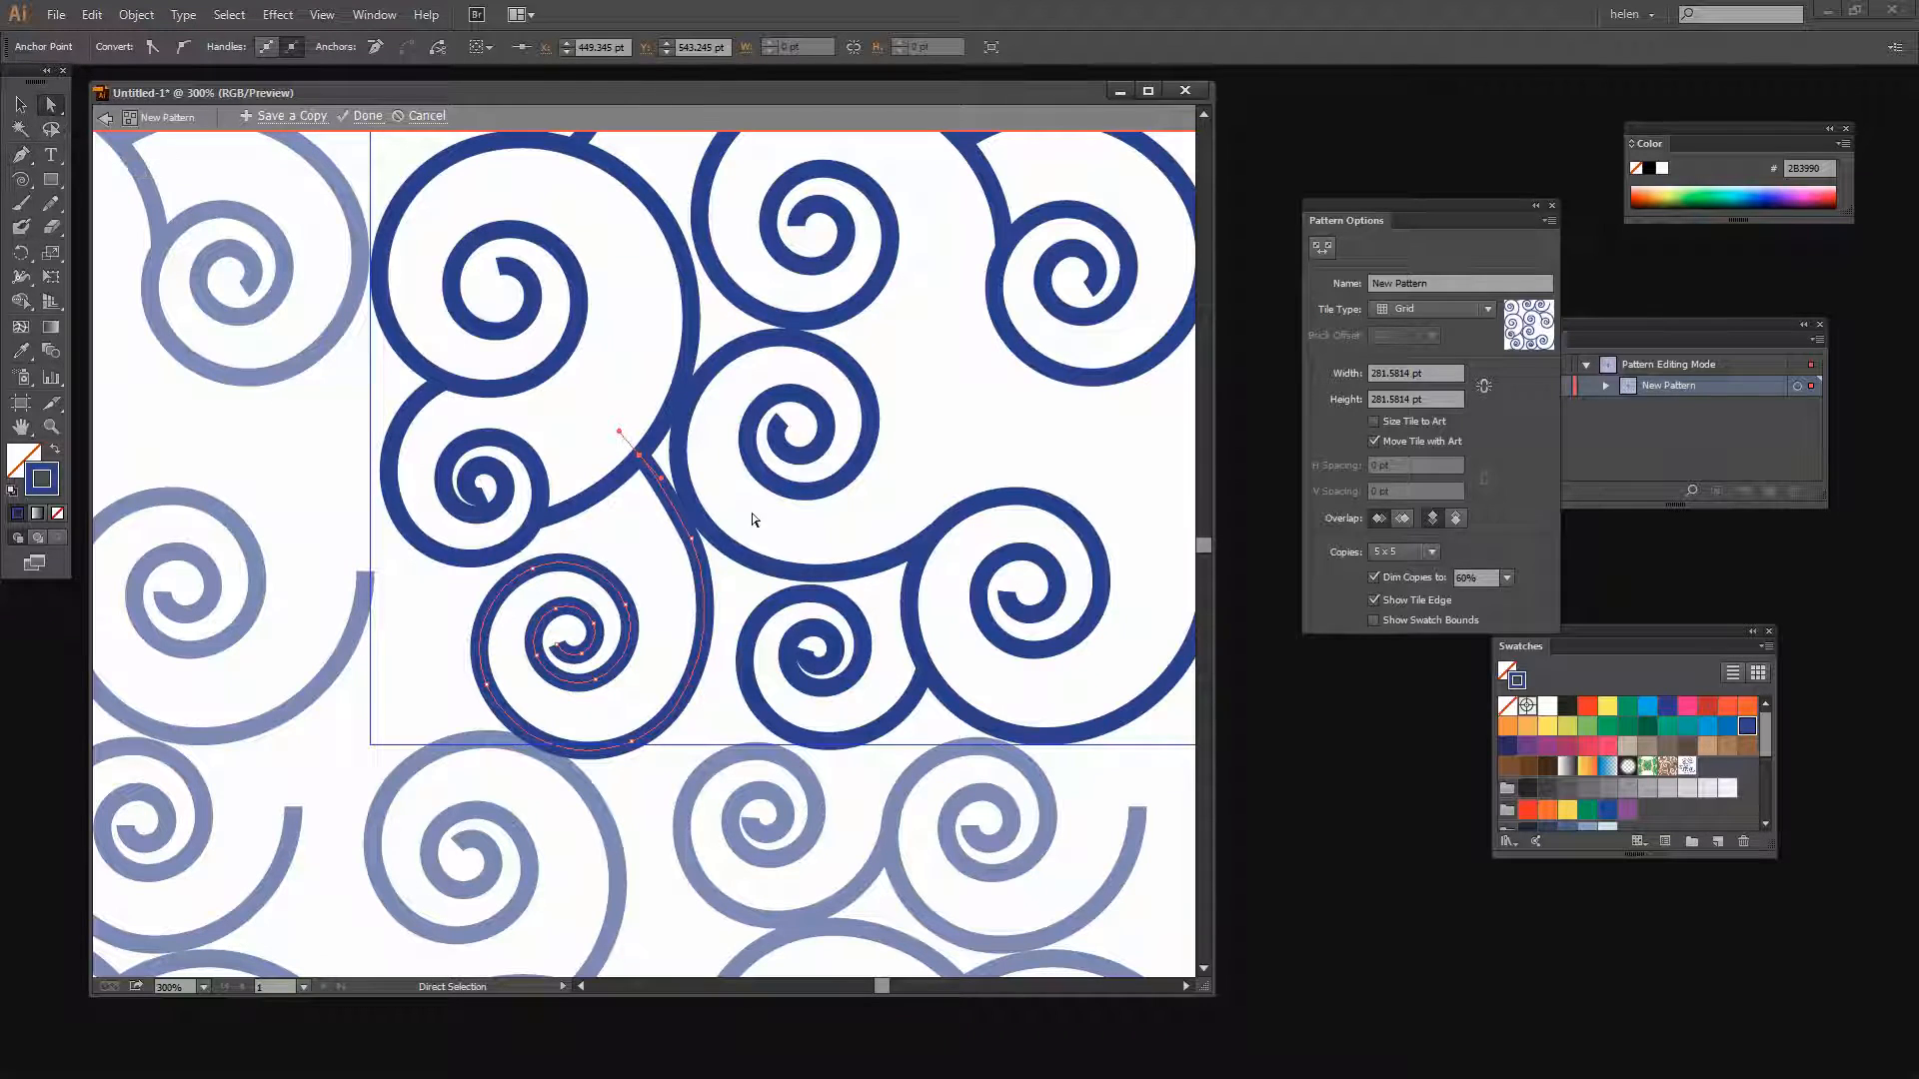
{"action": "left_click", "coordinate": [741, 592]}
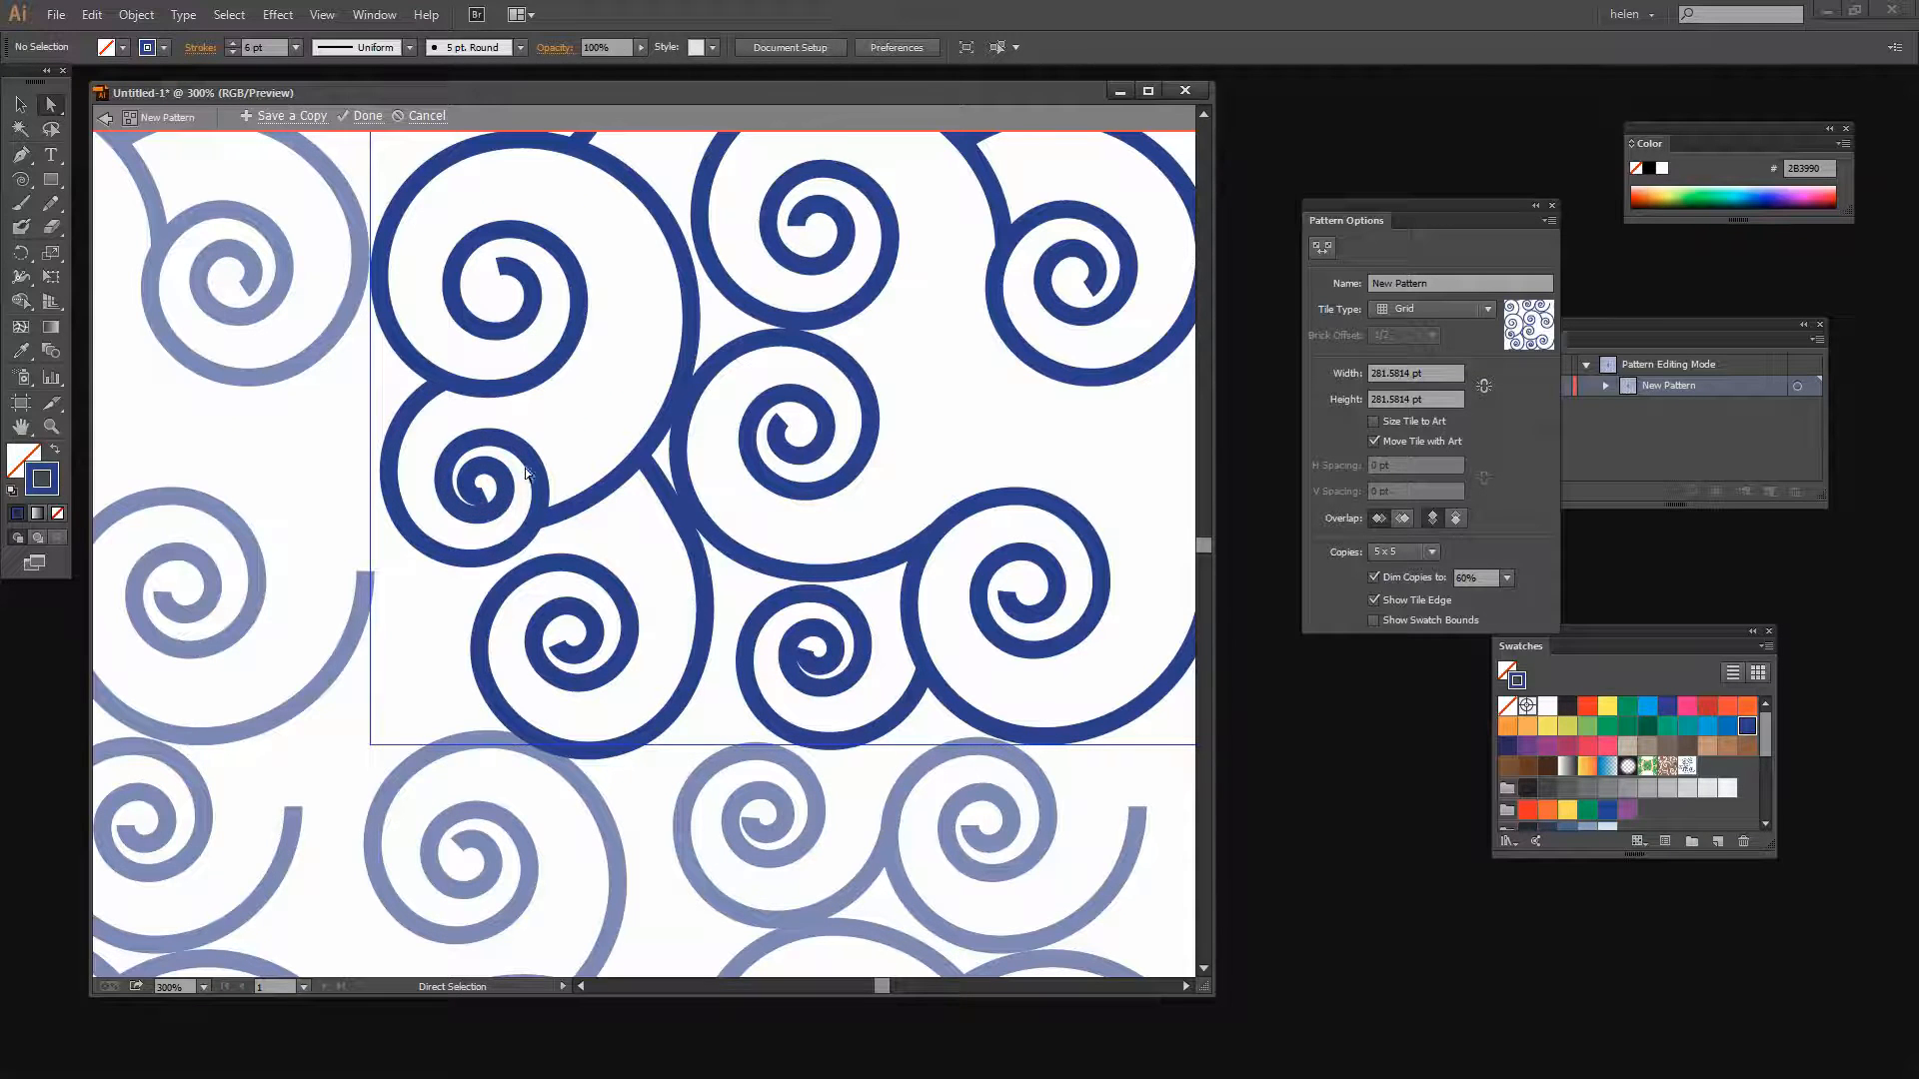
Delete anchor points at the centres of the small left spiral and the small lower-middle spiral with the Delete Anchor Point tool
{"action": "left_click", "coordinate": [22, 157]}
{"action": "left_click", "coordinate": [74, 201]}
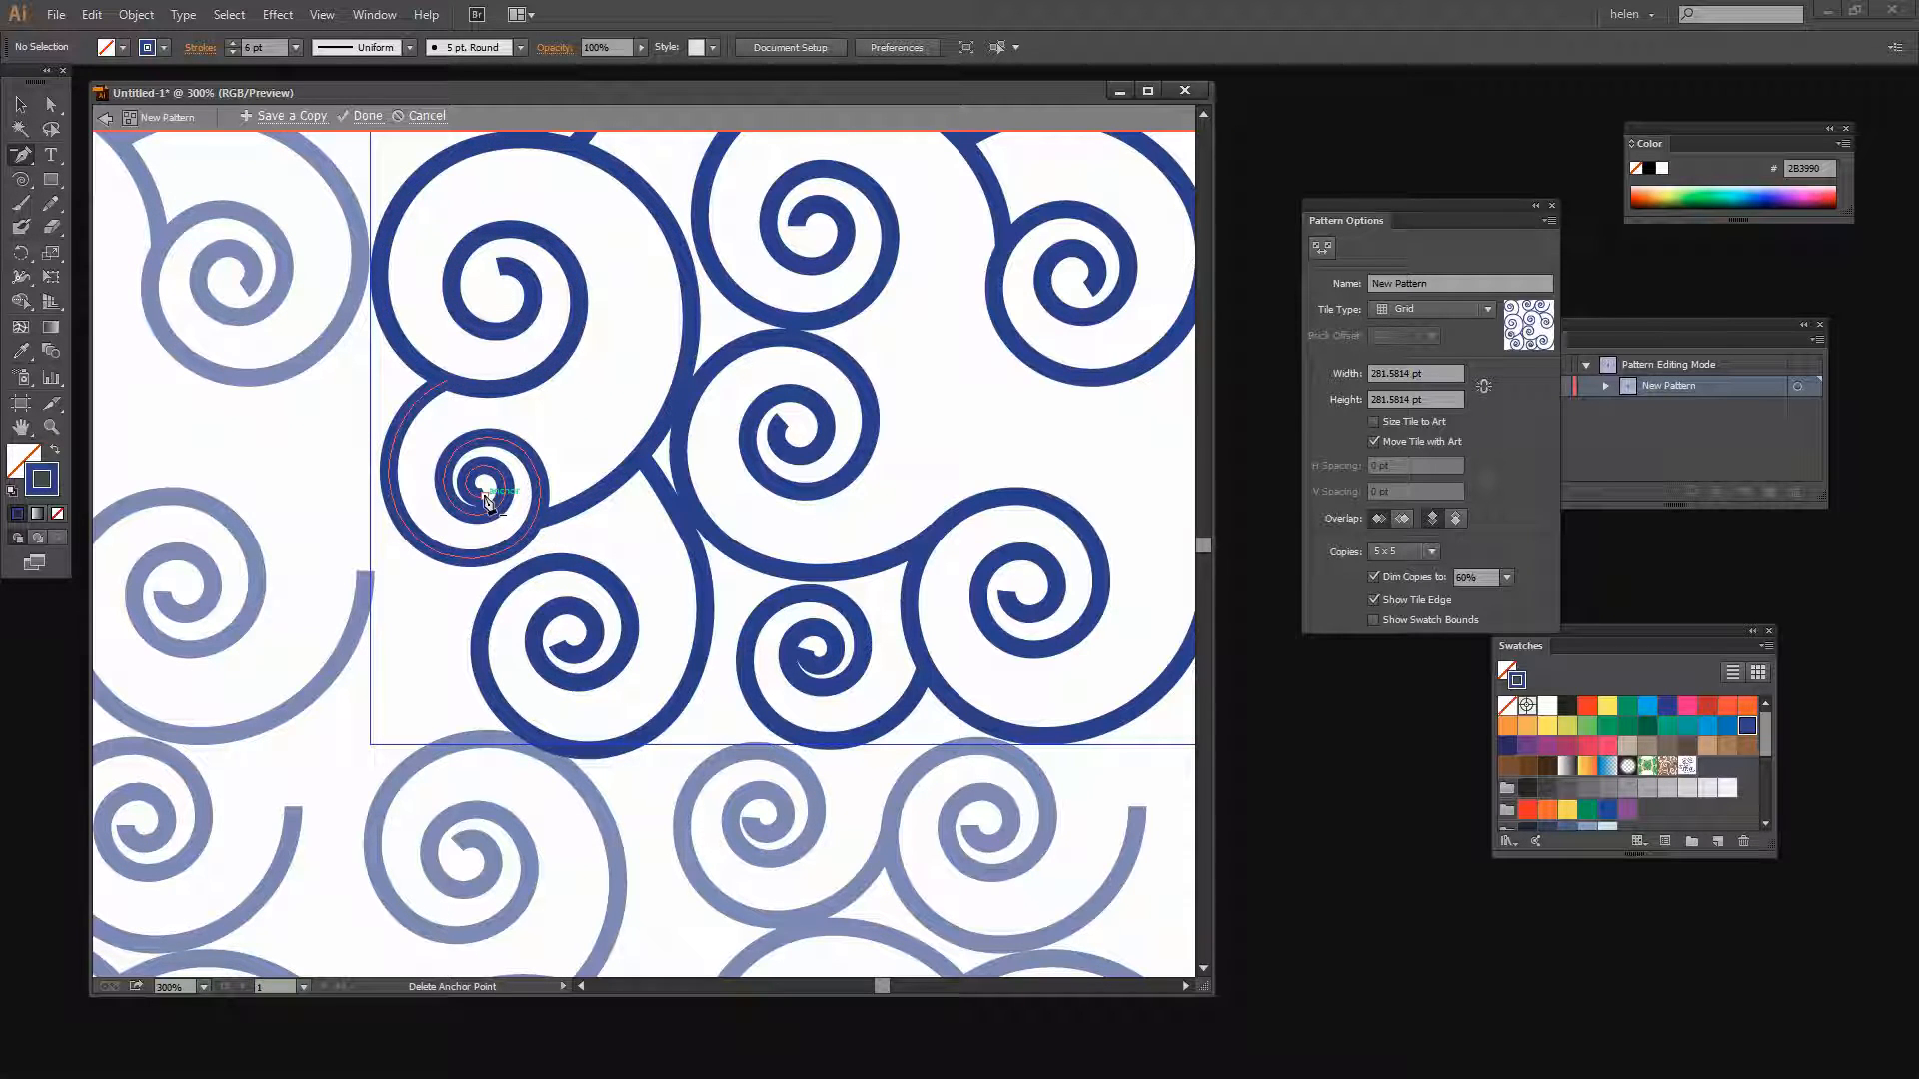
{"action": "left_click", "coordinate": [485, 496]}
{"action": "left_click", "coordinate": [487, 499]}
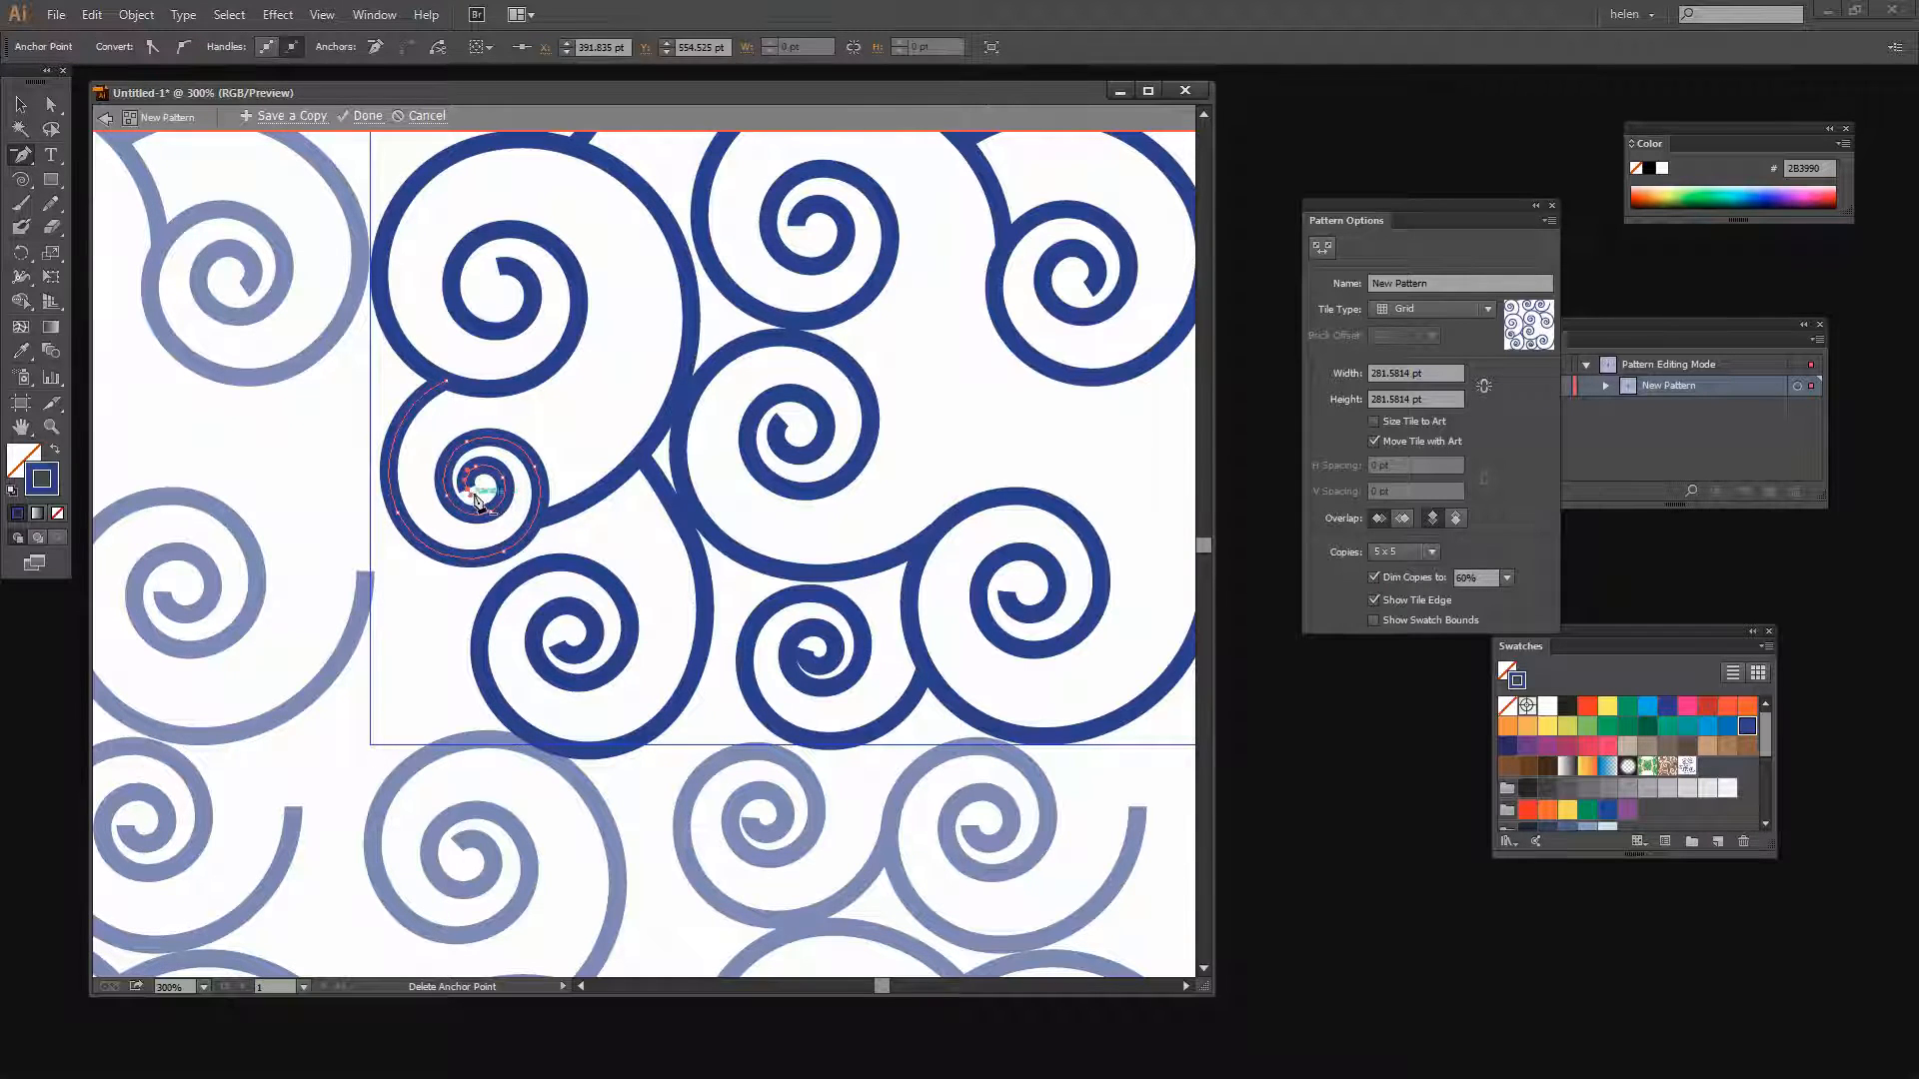
{"action": "left_click", "coordinate": [469, 490]}
{"action": "left_click", "coordinate": [807, 652]}
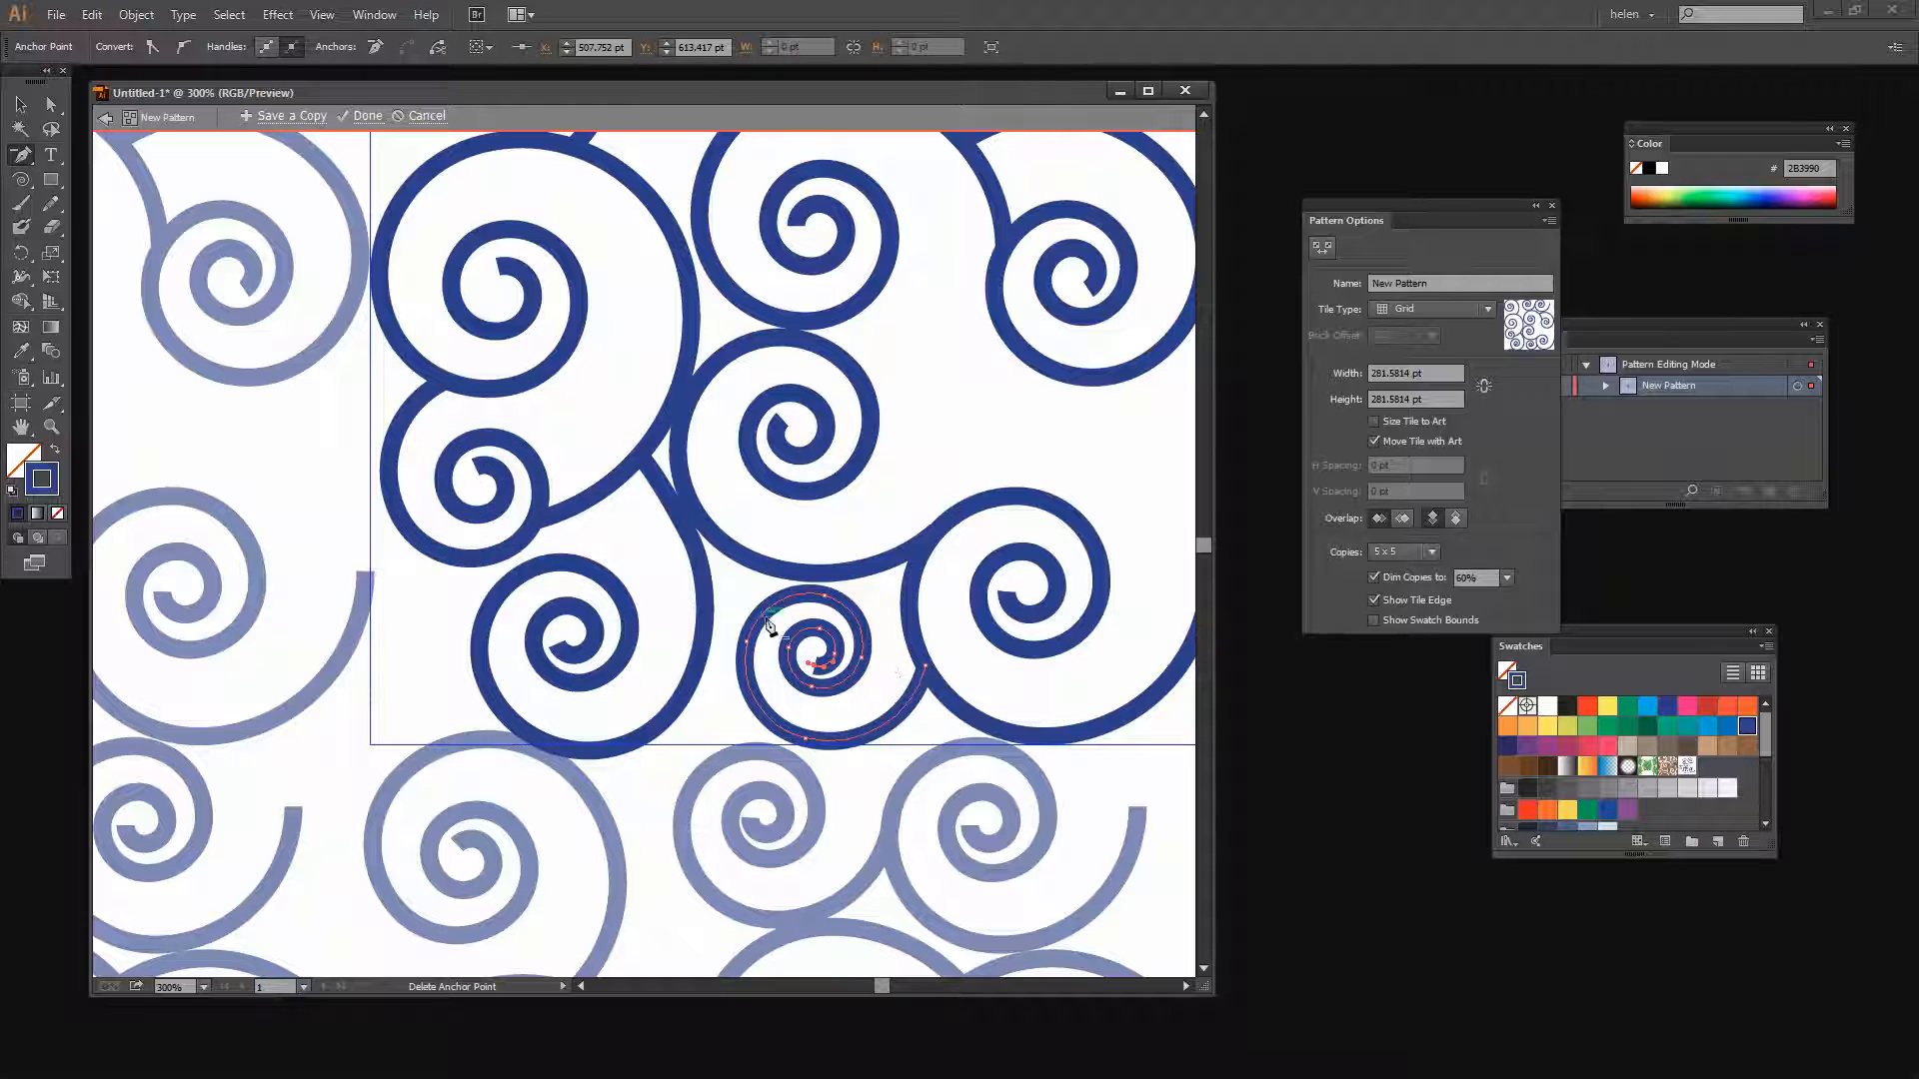
Delete the centre anchor points of the two small spirals along the top of the tile
{"action": "scroll", "coordinate": [818, 515], "scroll_direction": "up", "scroll_amount": 3}
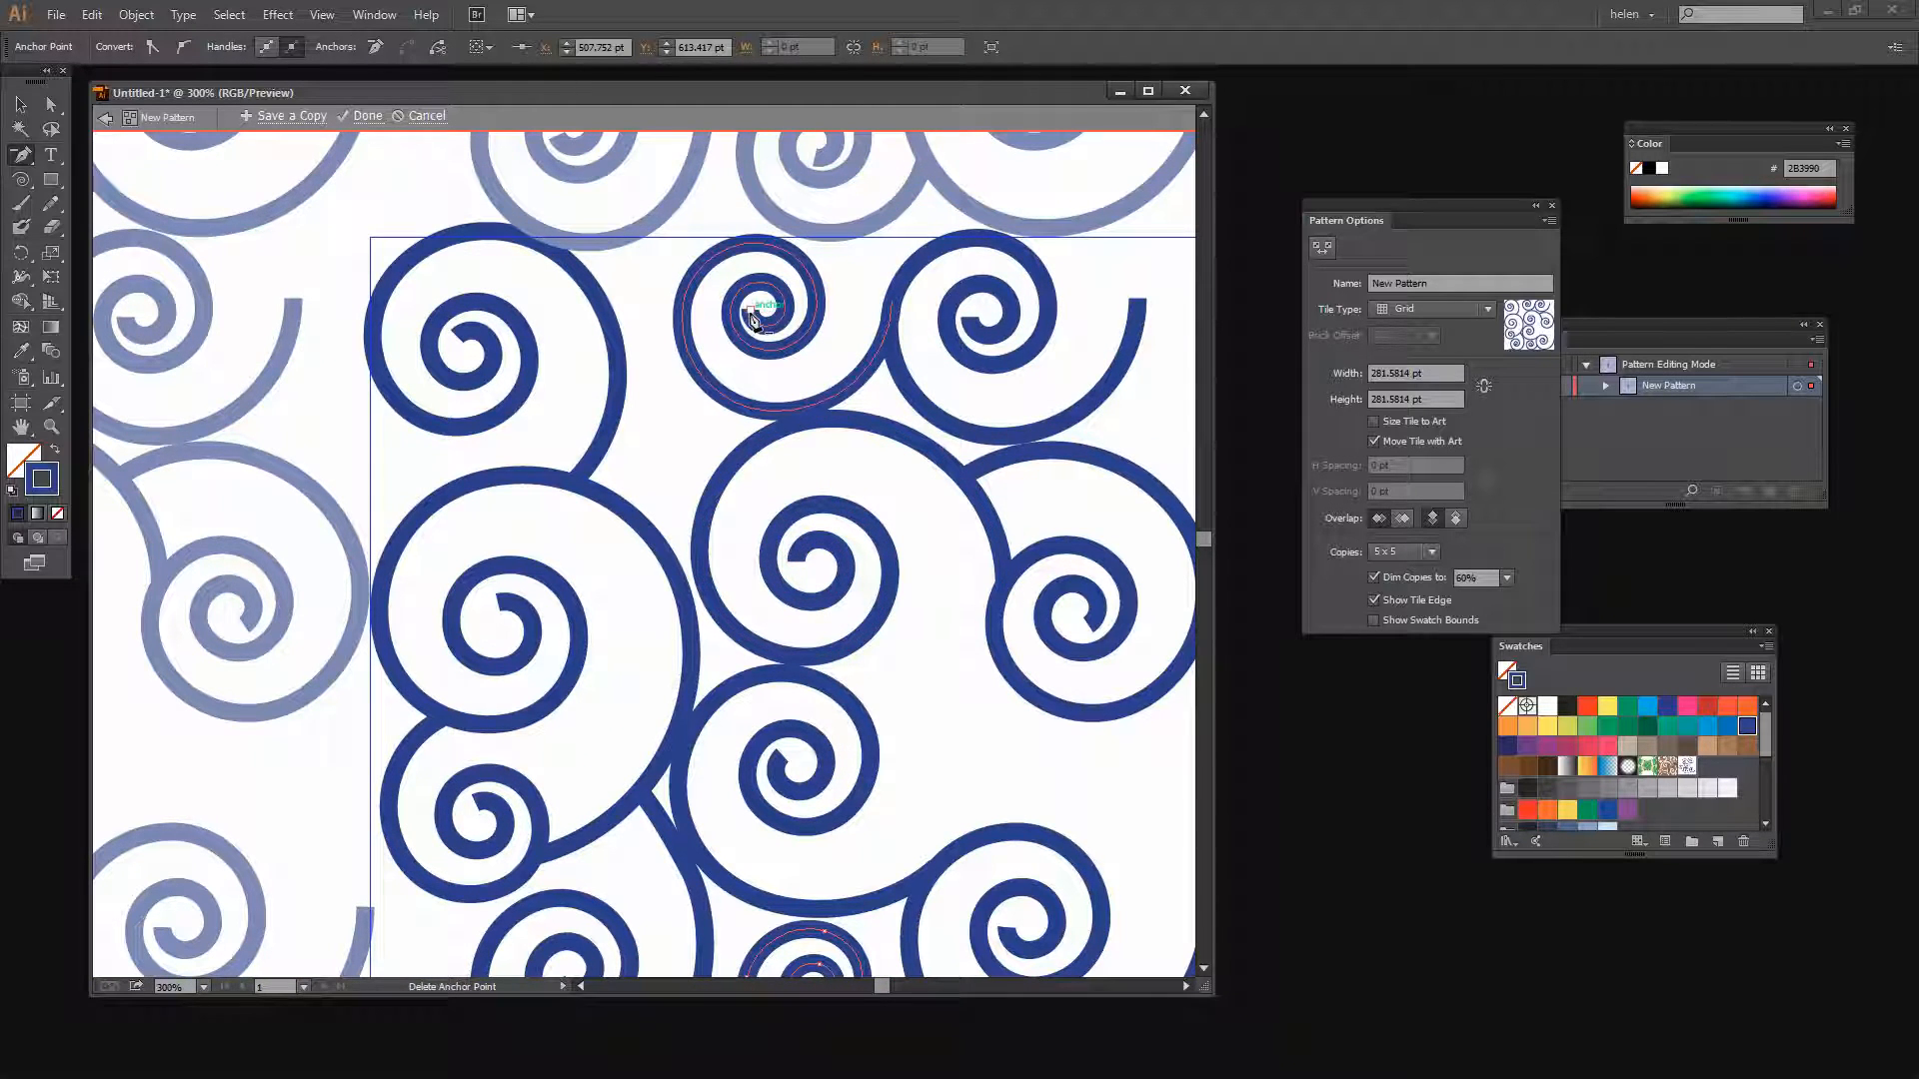
{"action": "left_click", "coordinate": [752, 317], "text": "ctrl"}
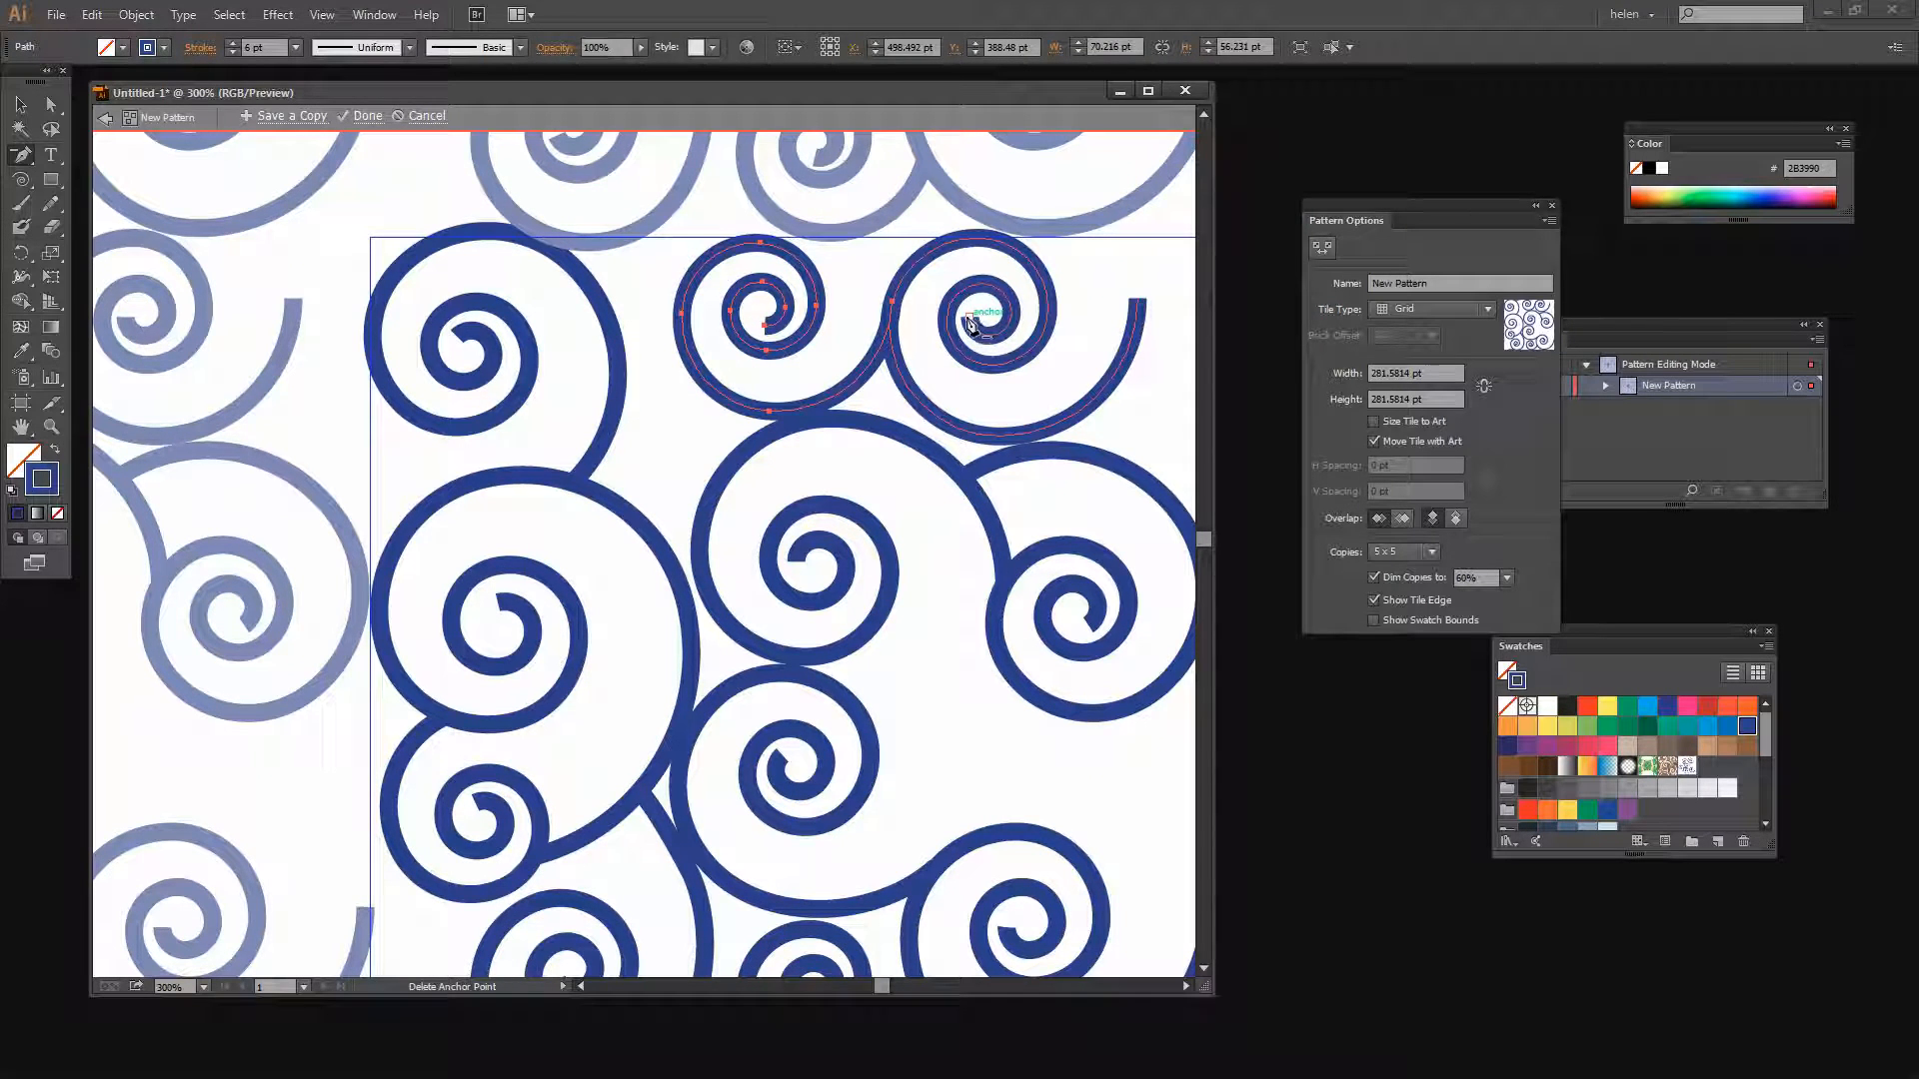
{"action": "left_click", "coordinate": [970, 322], "text": "ctrl"}
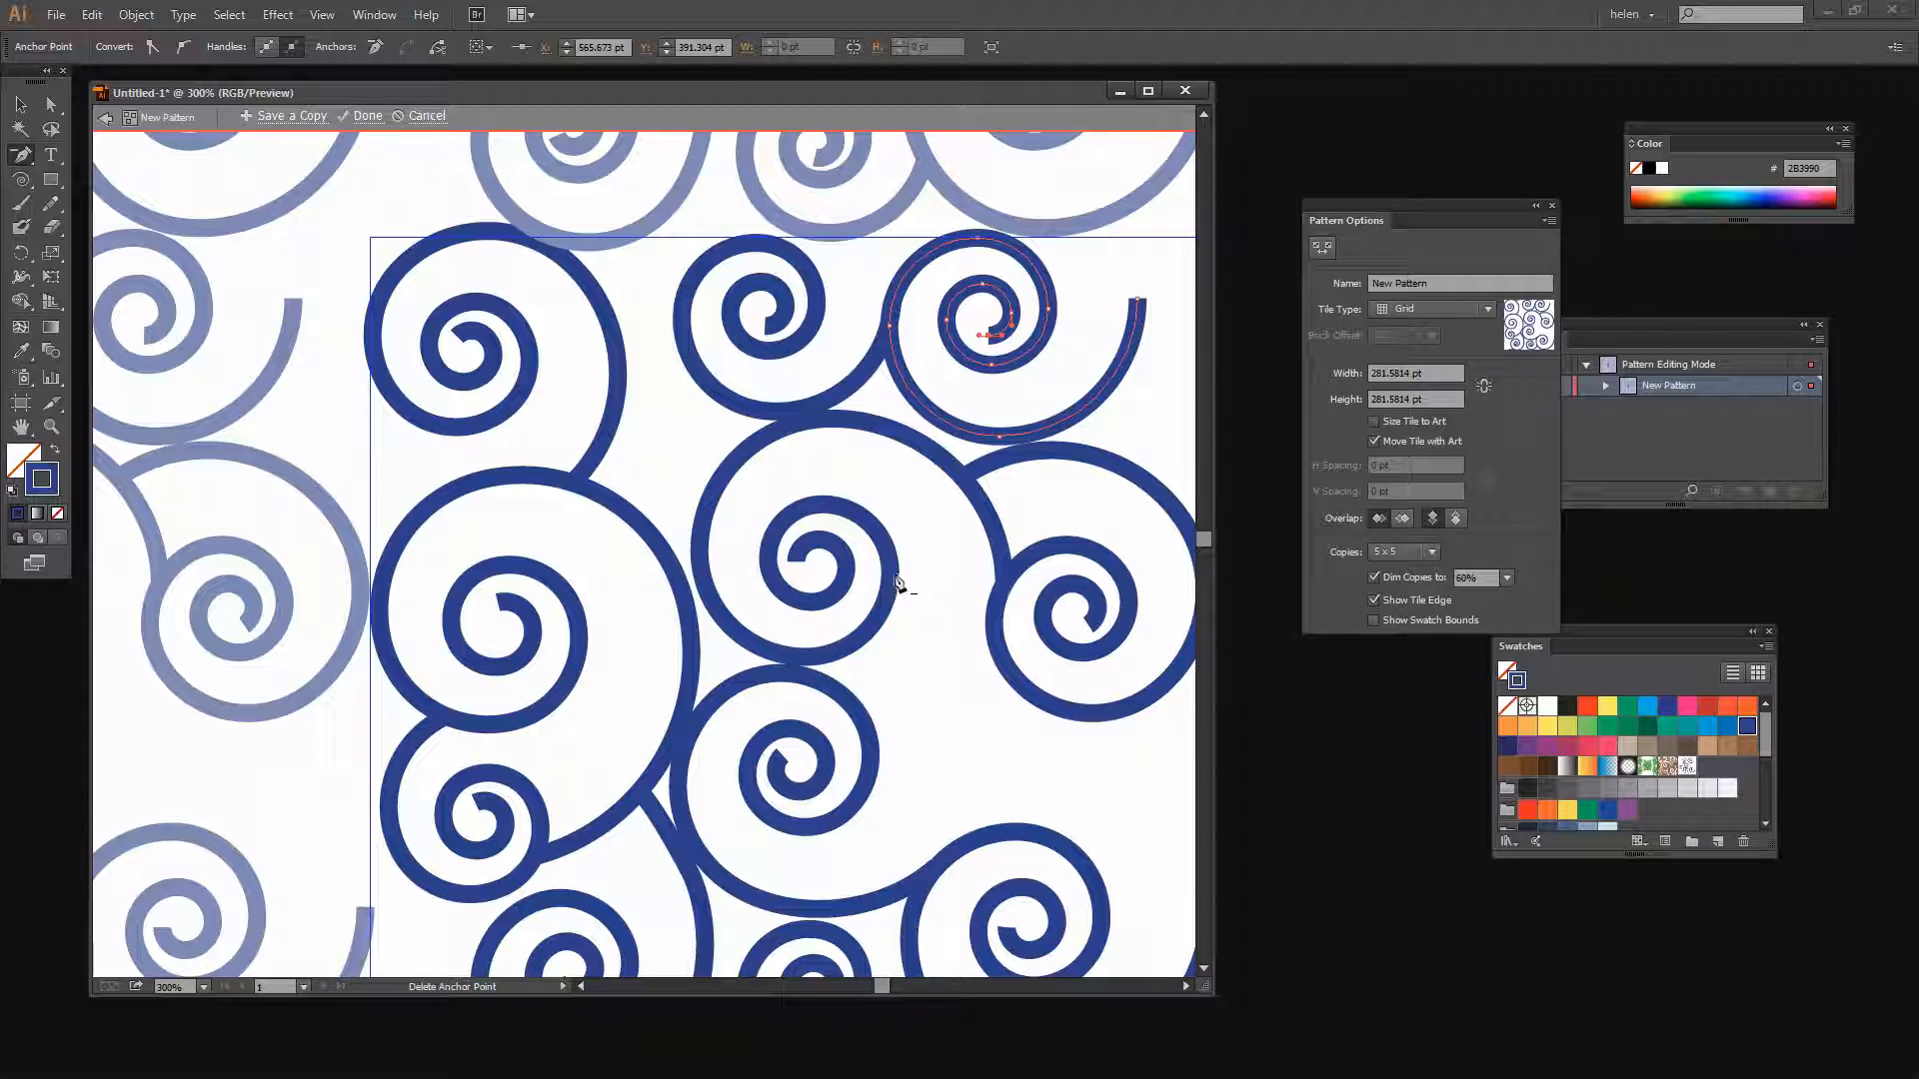
Select the small spiral at the tile's bottom edge and nudge it down three small steps
{"action": "key", "text": "z"}
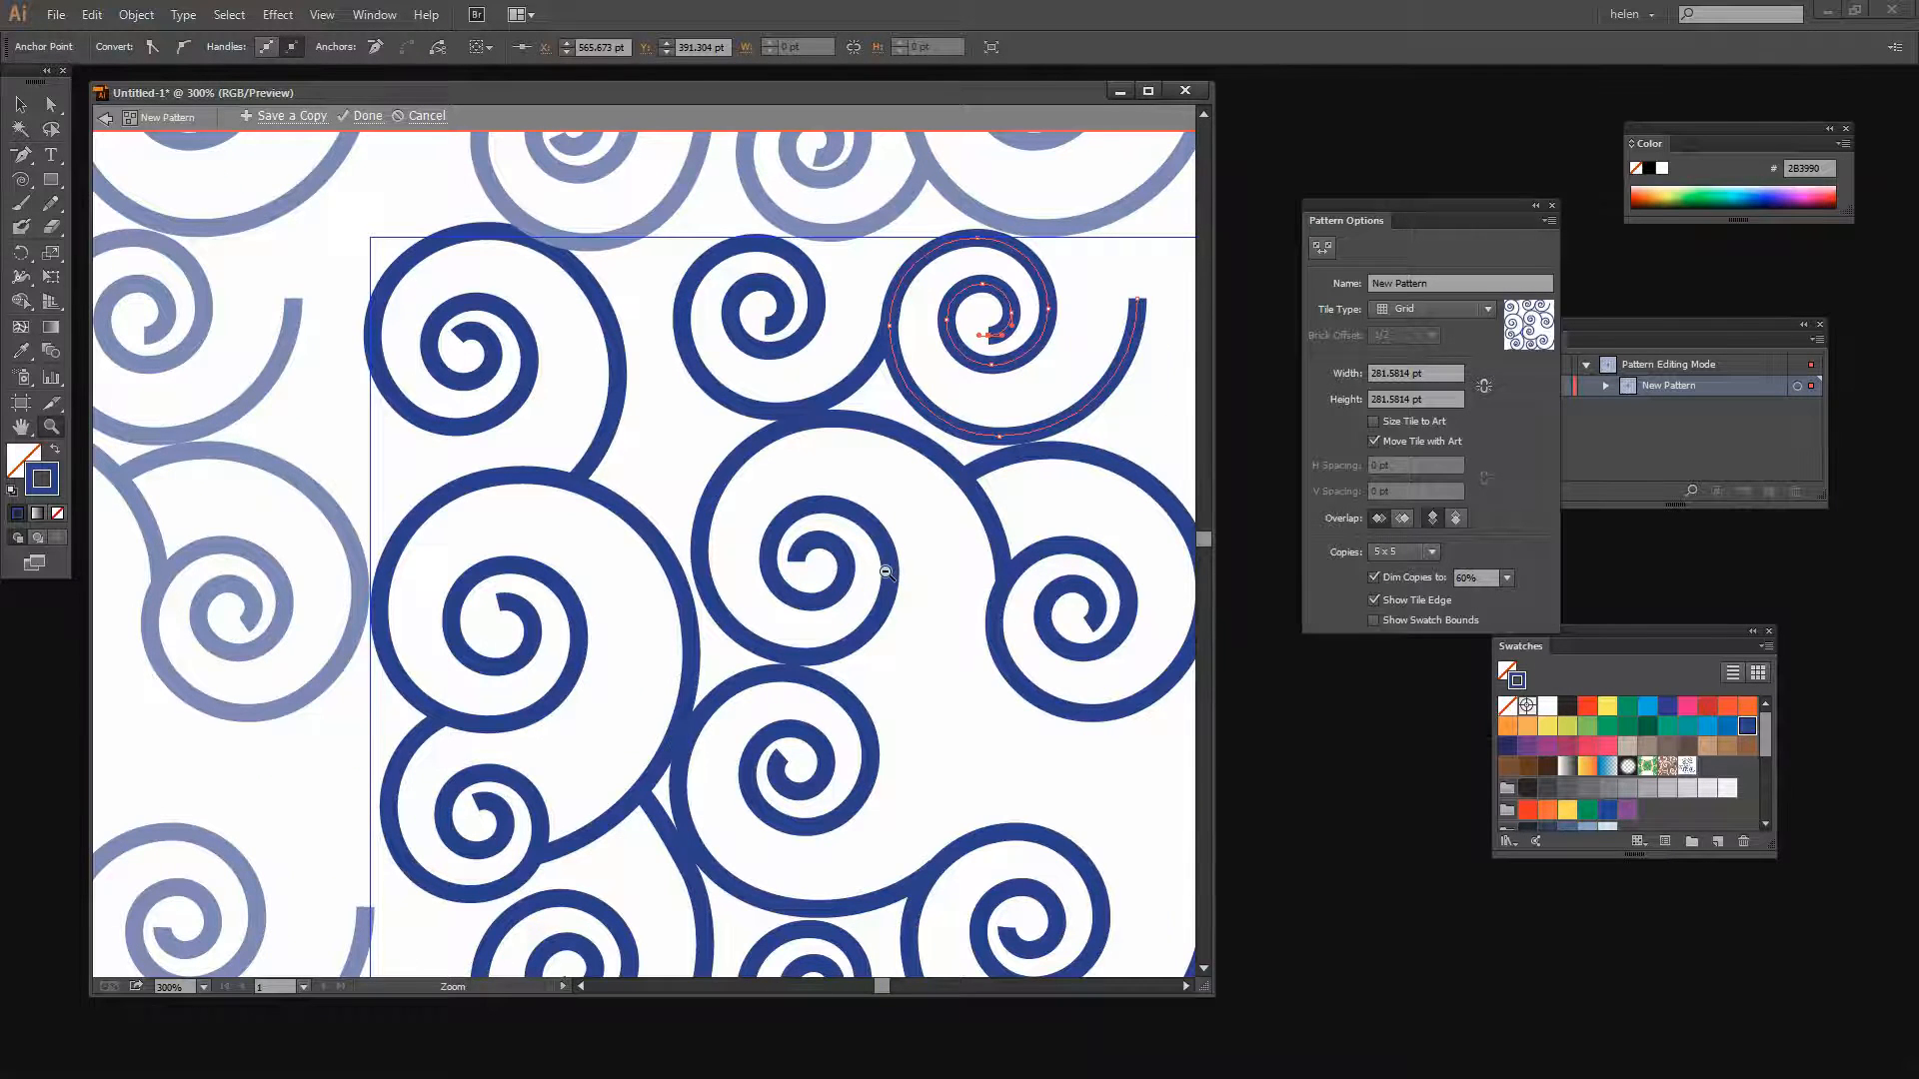
{"action": "left_click", "coordinate": [886, 572], "text": "alt"}
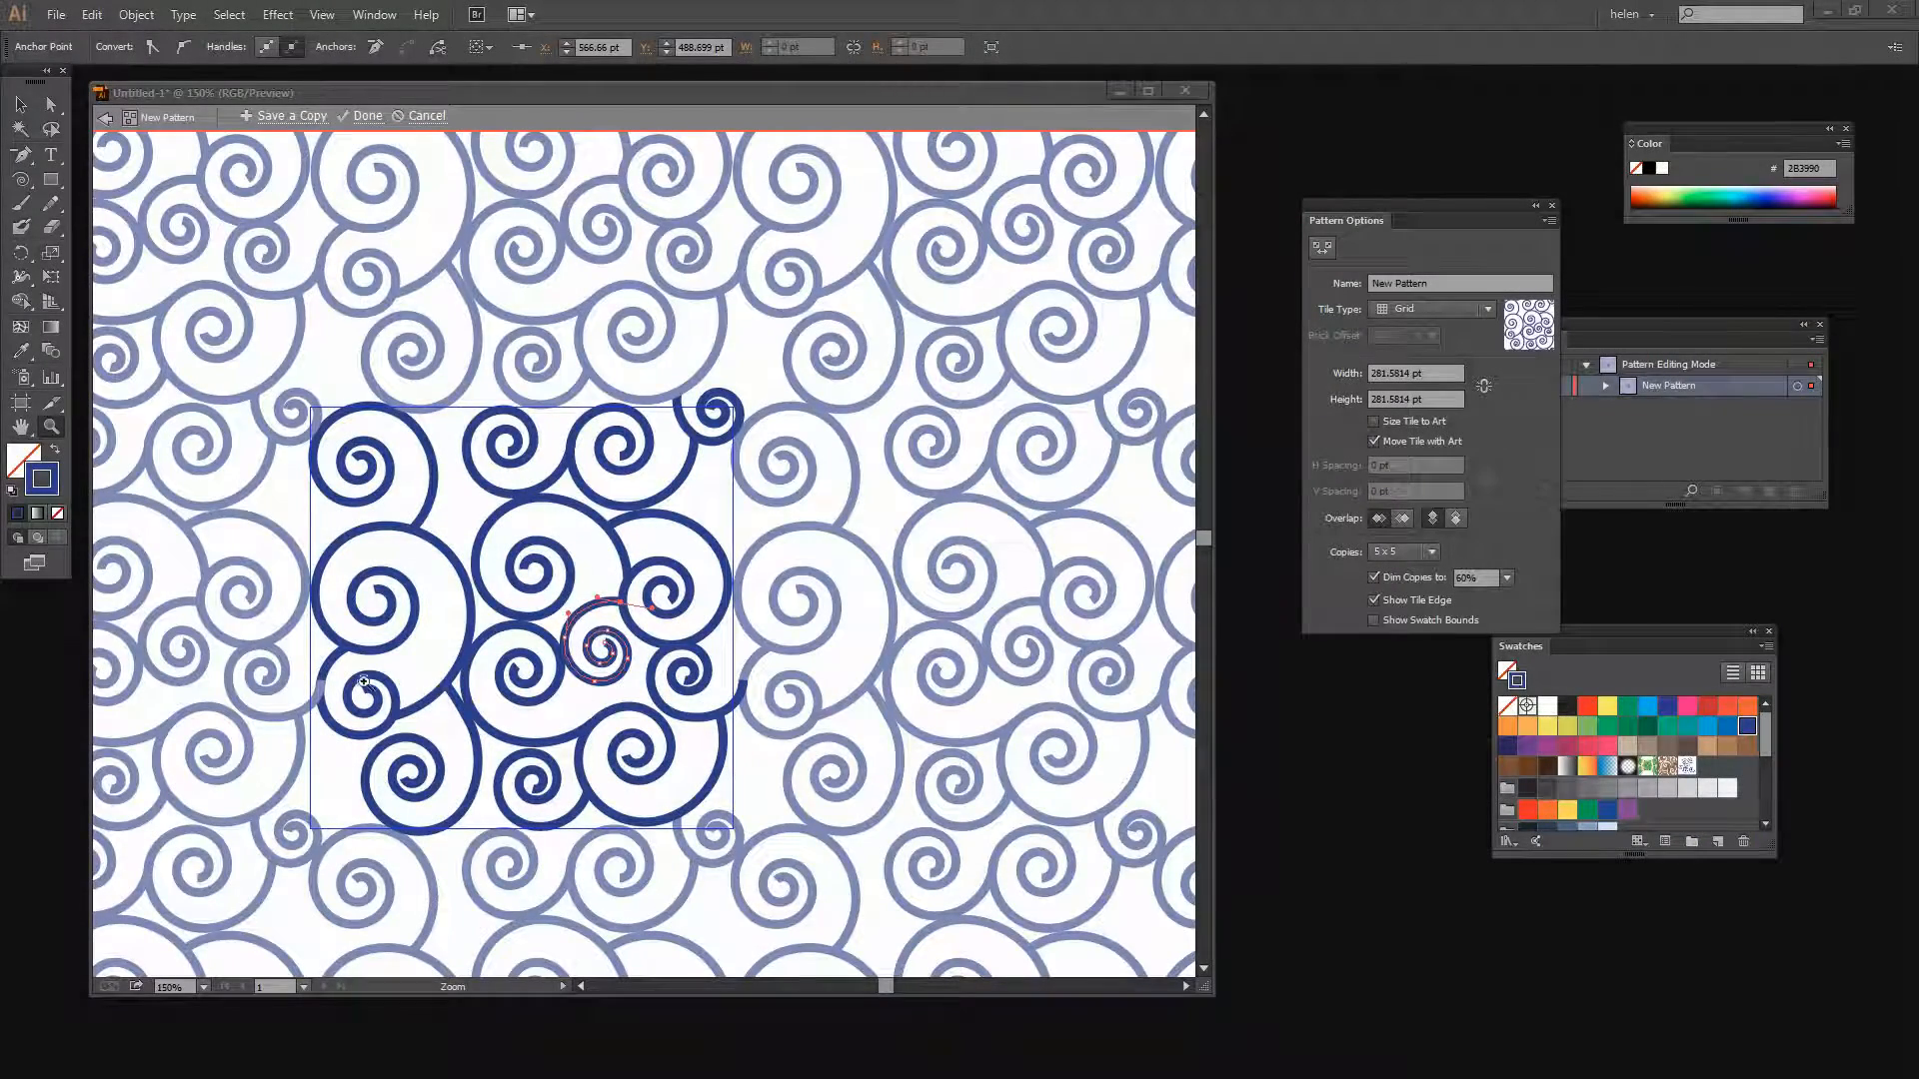
{"action": "key", "text": "v"}
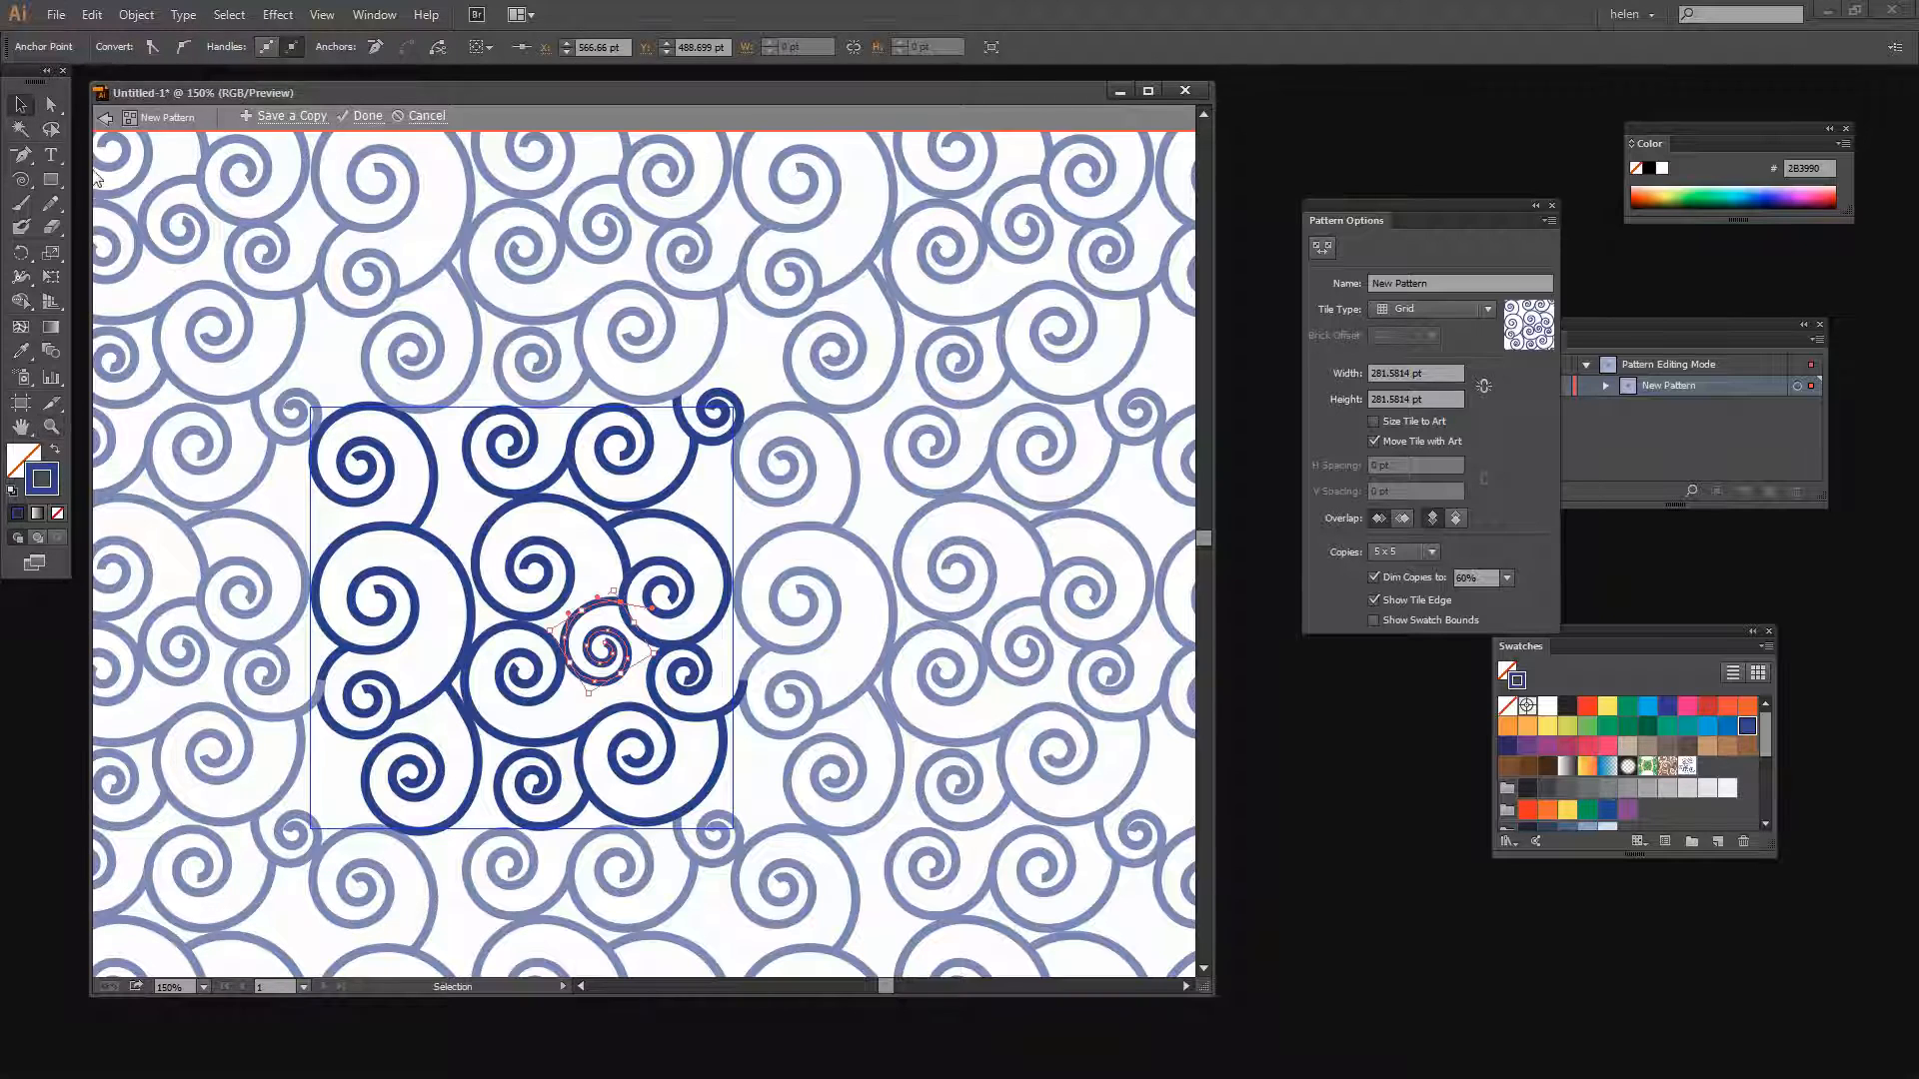
{"action": "left_click", "coordinate": [625, 686]}
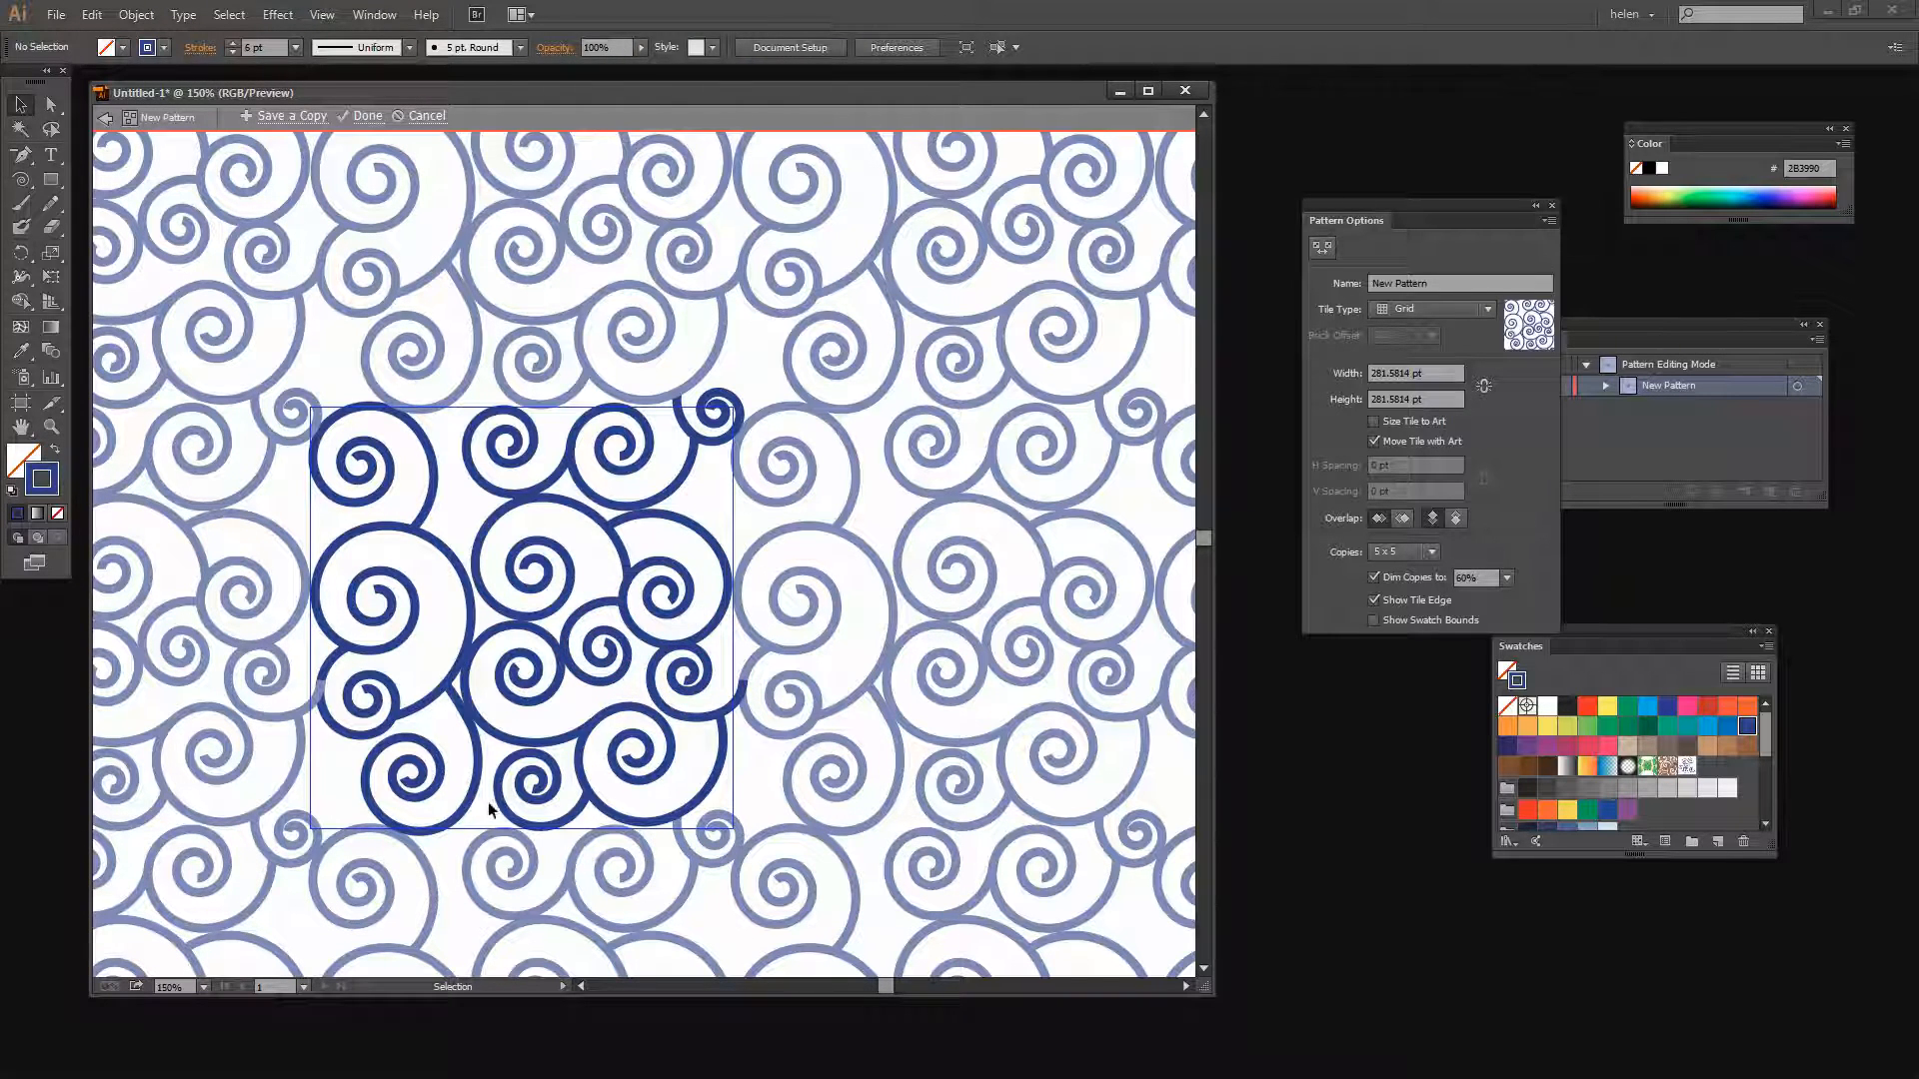
{"action": "left_click", "coordinate": [536, 824]}
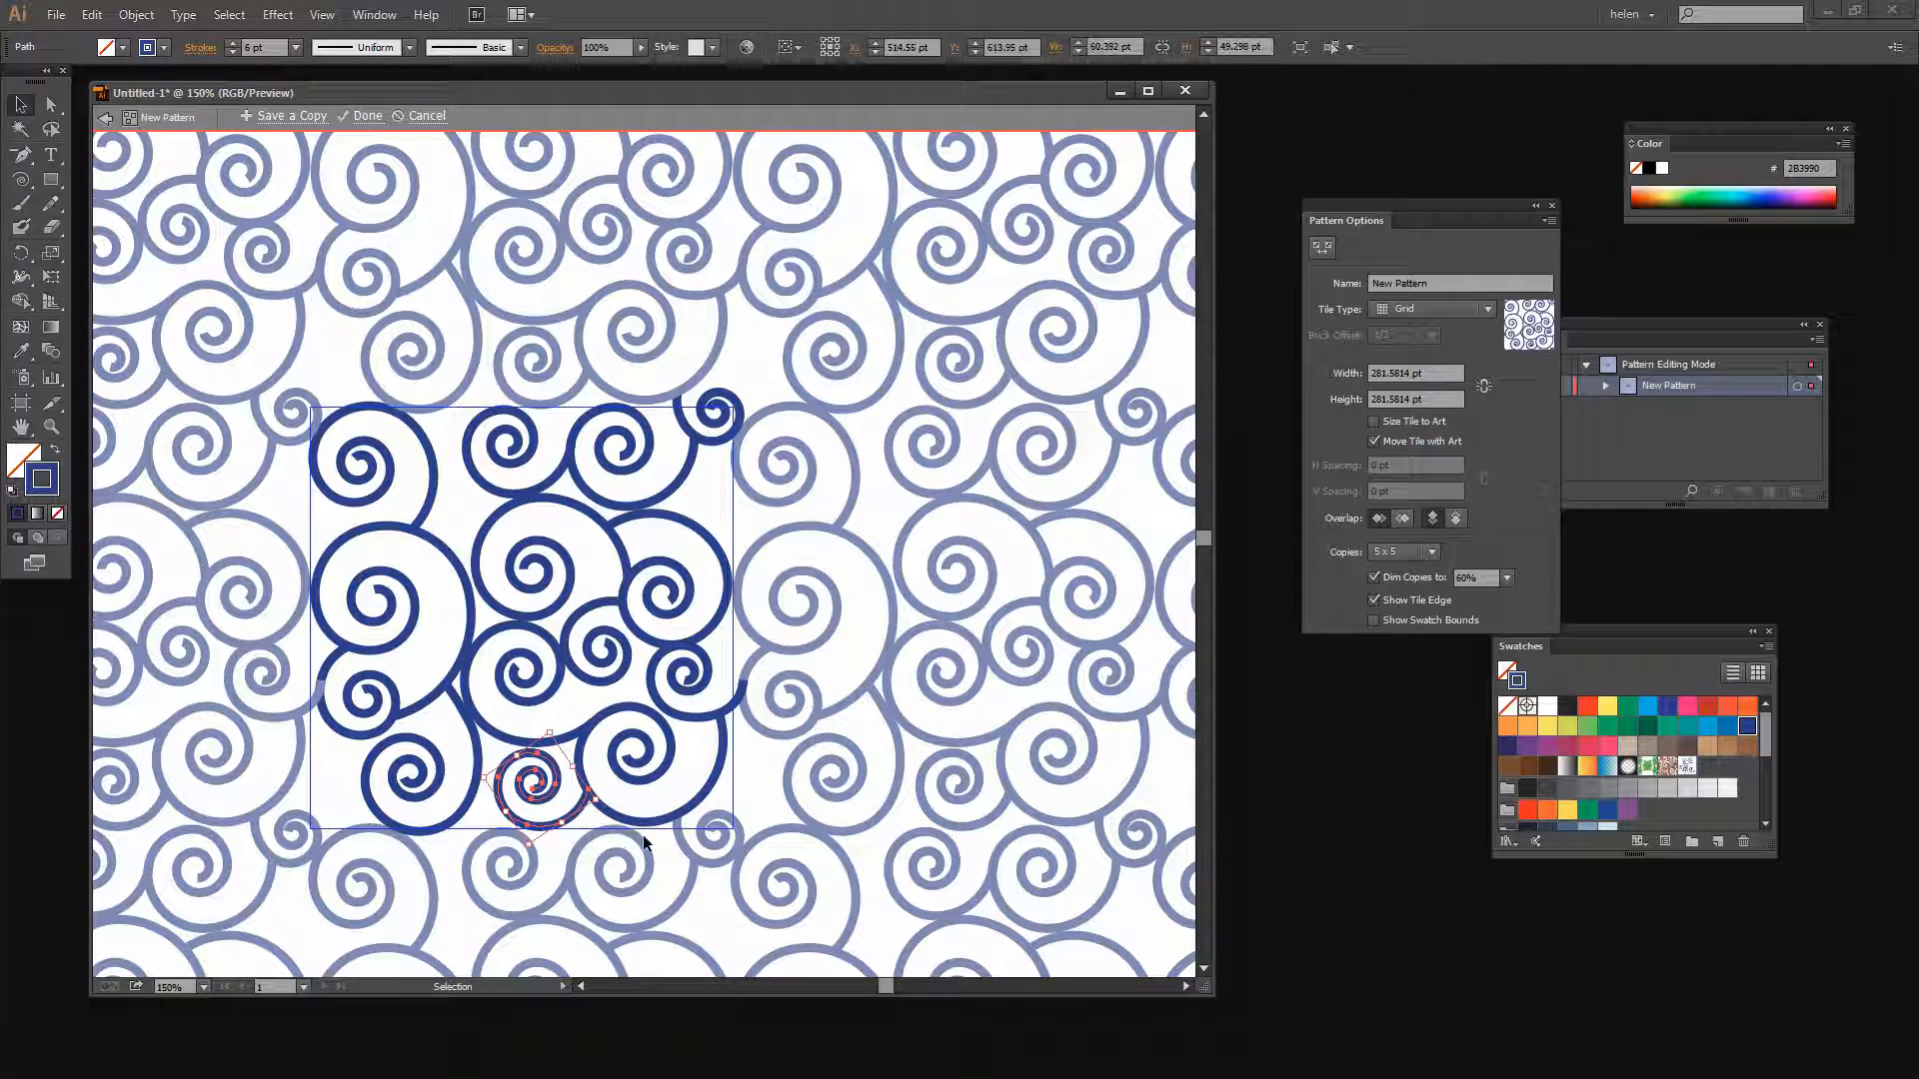
{"action": "key", "text": "Down"}
{"action": "key", "text": "Down"}
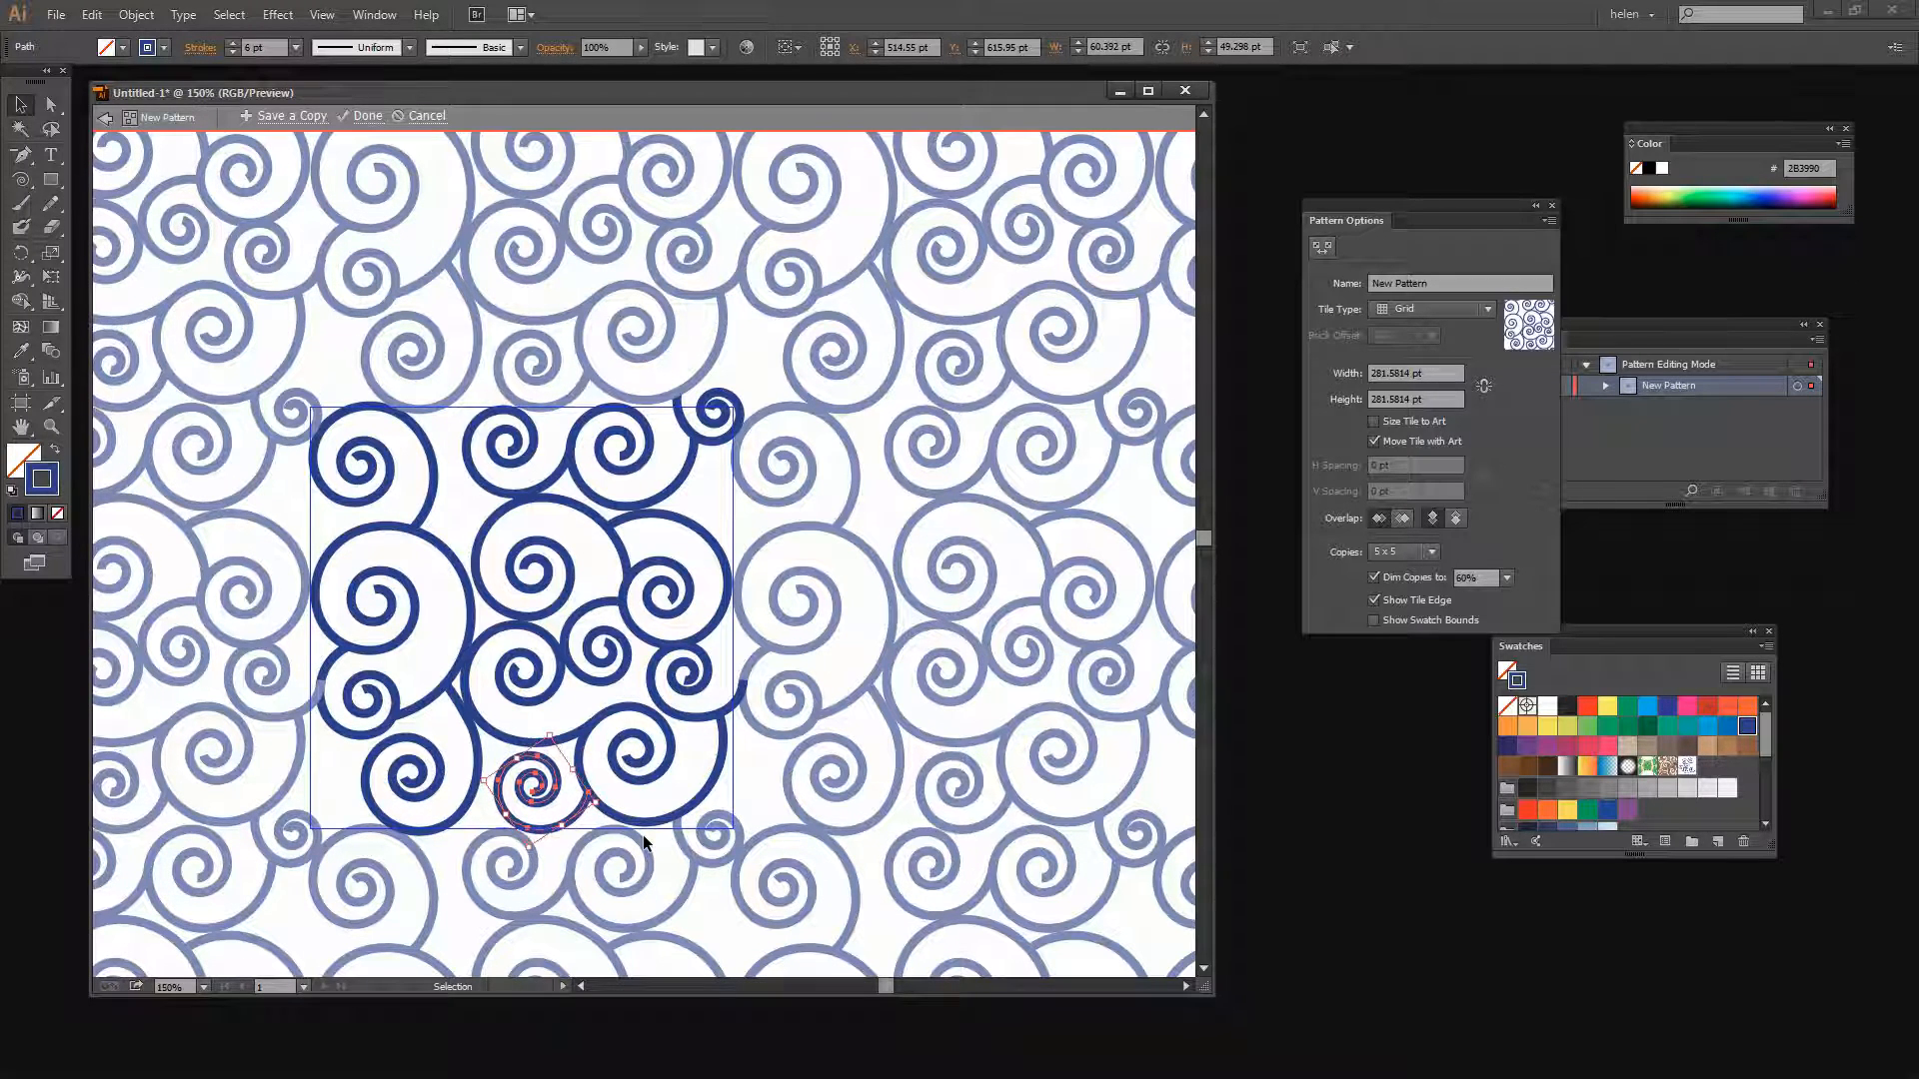
{"action": "key", "text": "Down"}
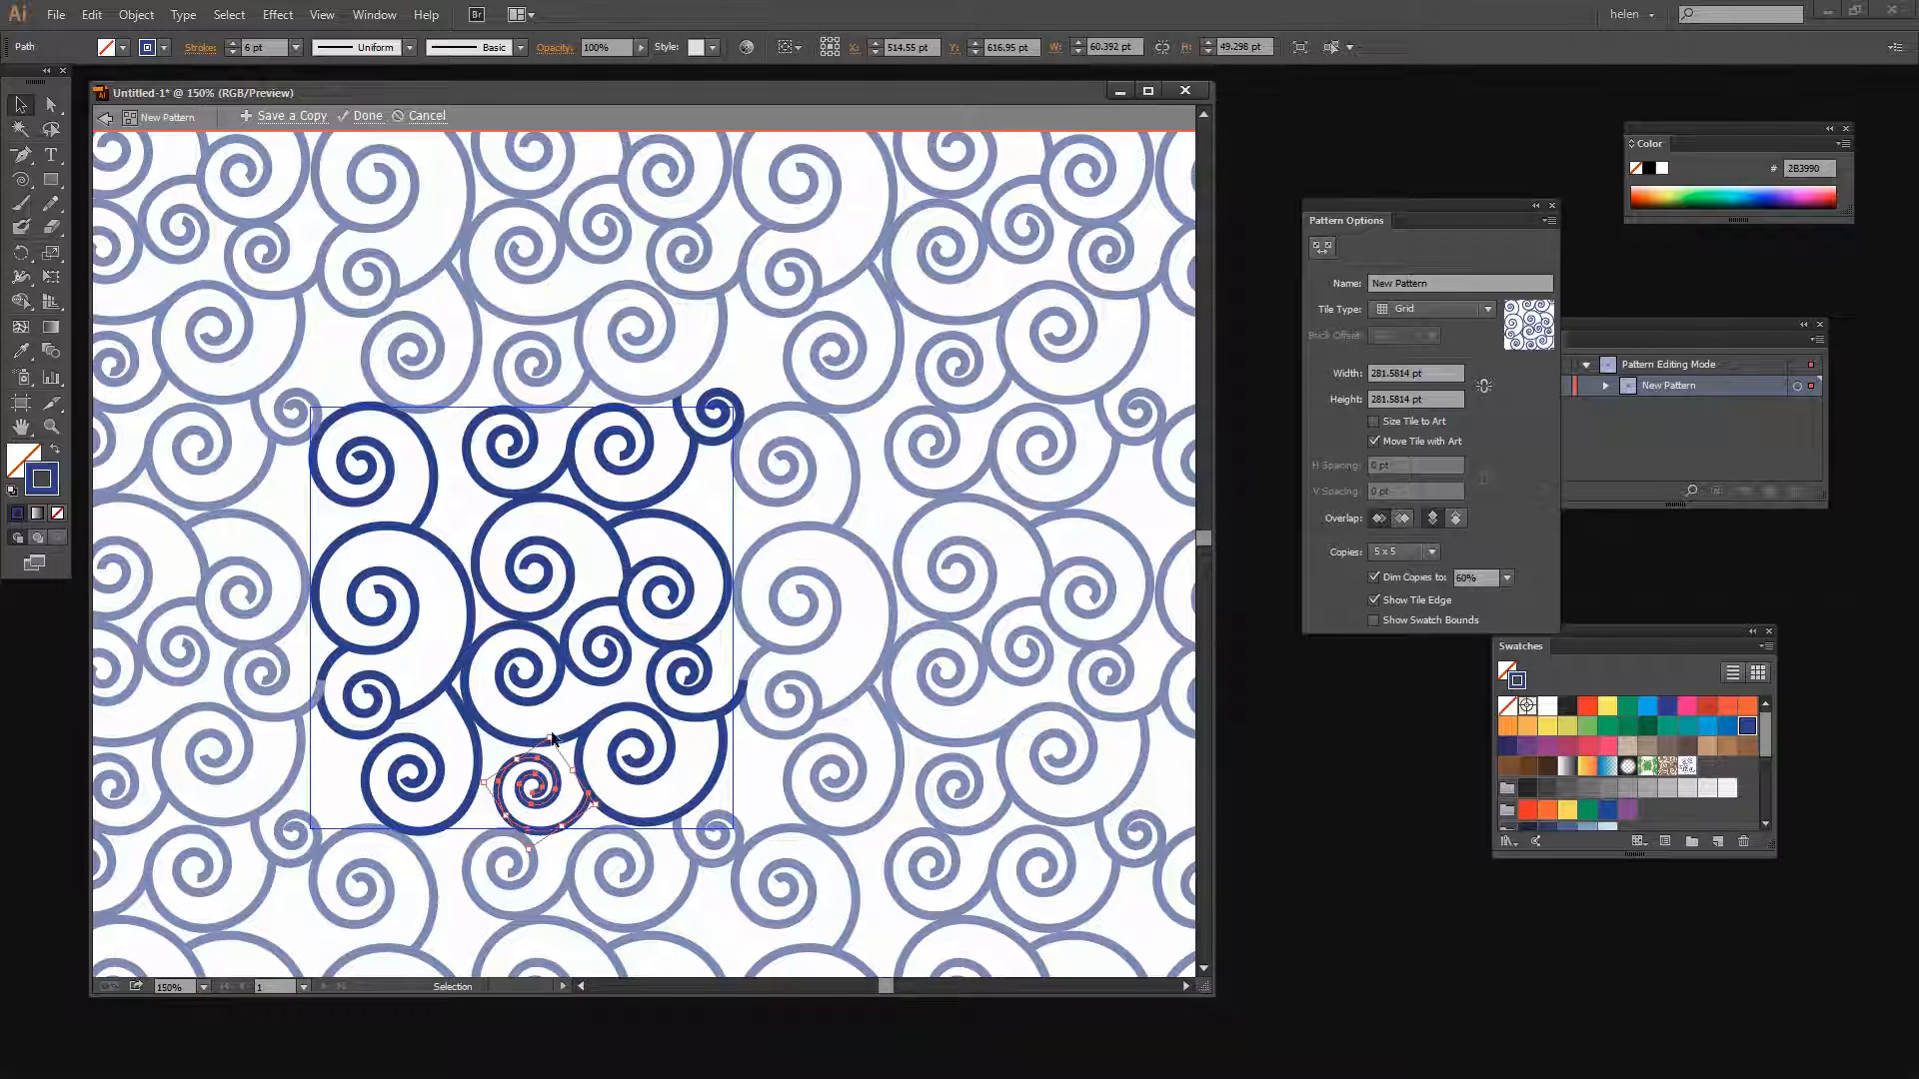
Enlarge and reshape the small bottom spiral by dragging its bounding box handles
{"action": "left_click_drag", "start_coordinate": [550, 737], "coordinate": [553, 722]}
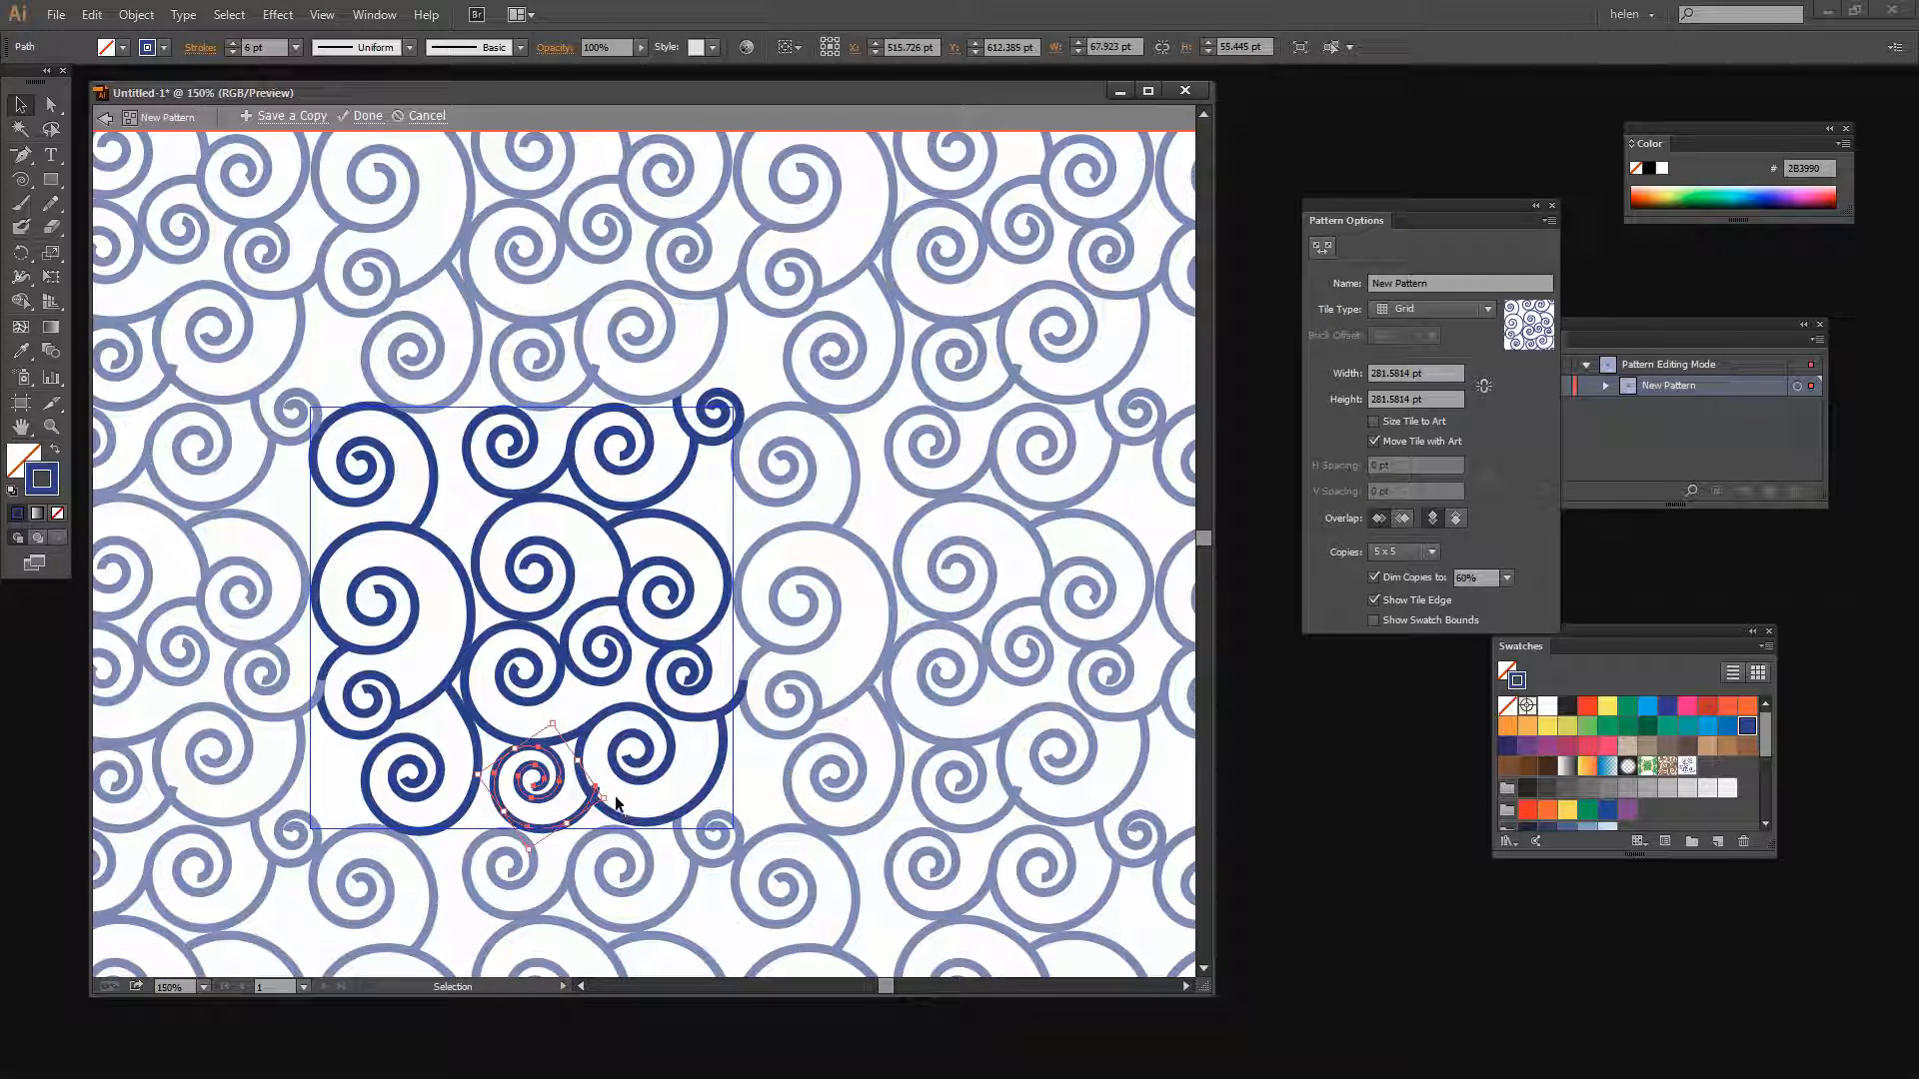
{"action": "left_click_drag", "start_coordinate": [612, 798], "coordinate": [582, 812]}
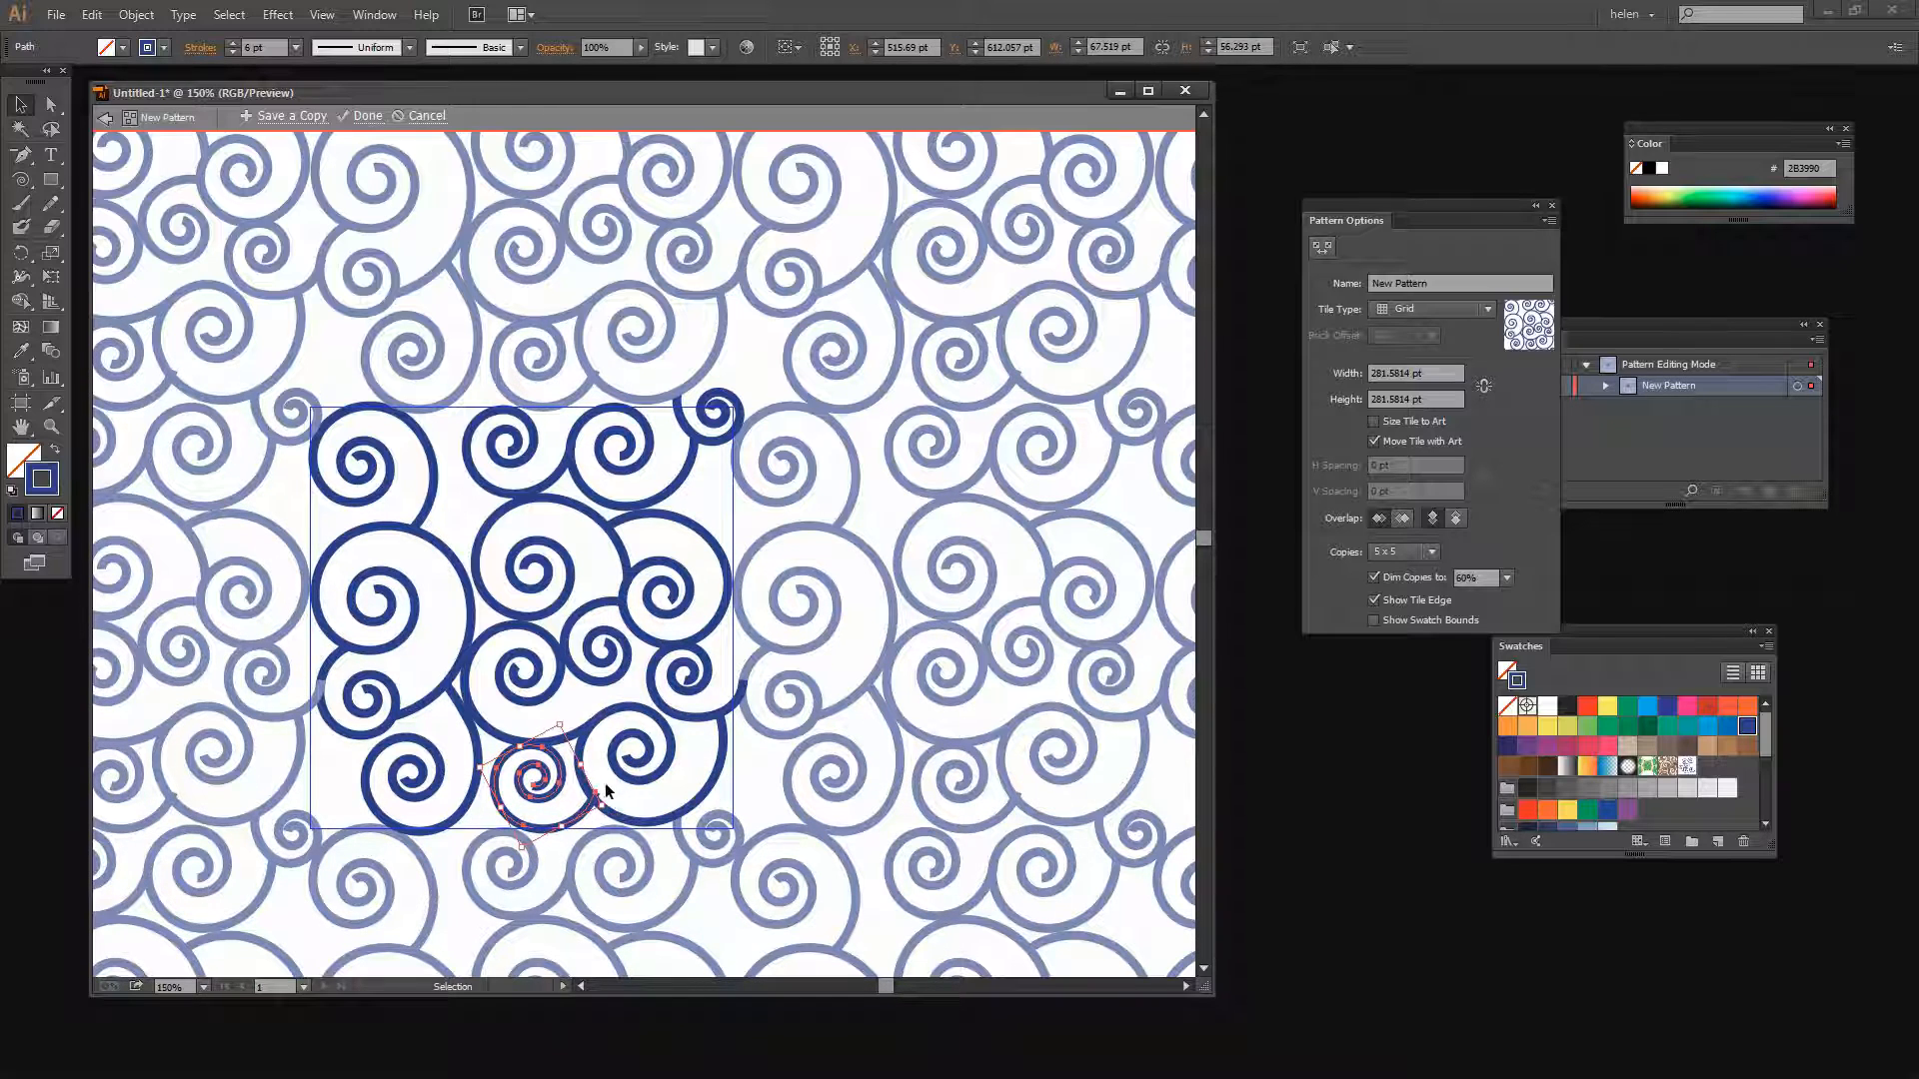
{"action": "left_click_drag", "start_coordinate": [568, 720], "coordinate": [568, 723]}
{"action": "left_click", "coordinate": [655, 837]}
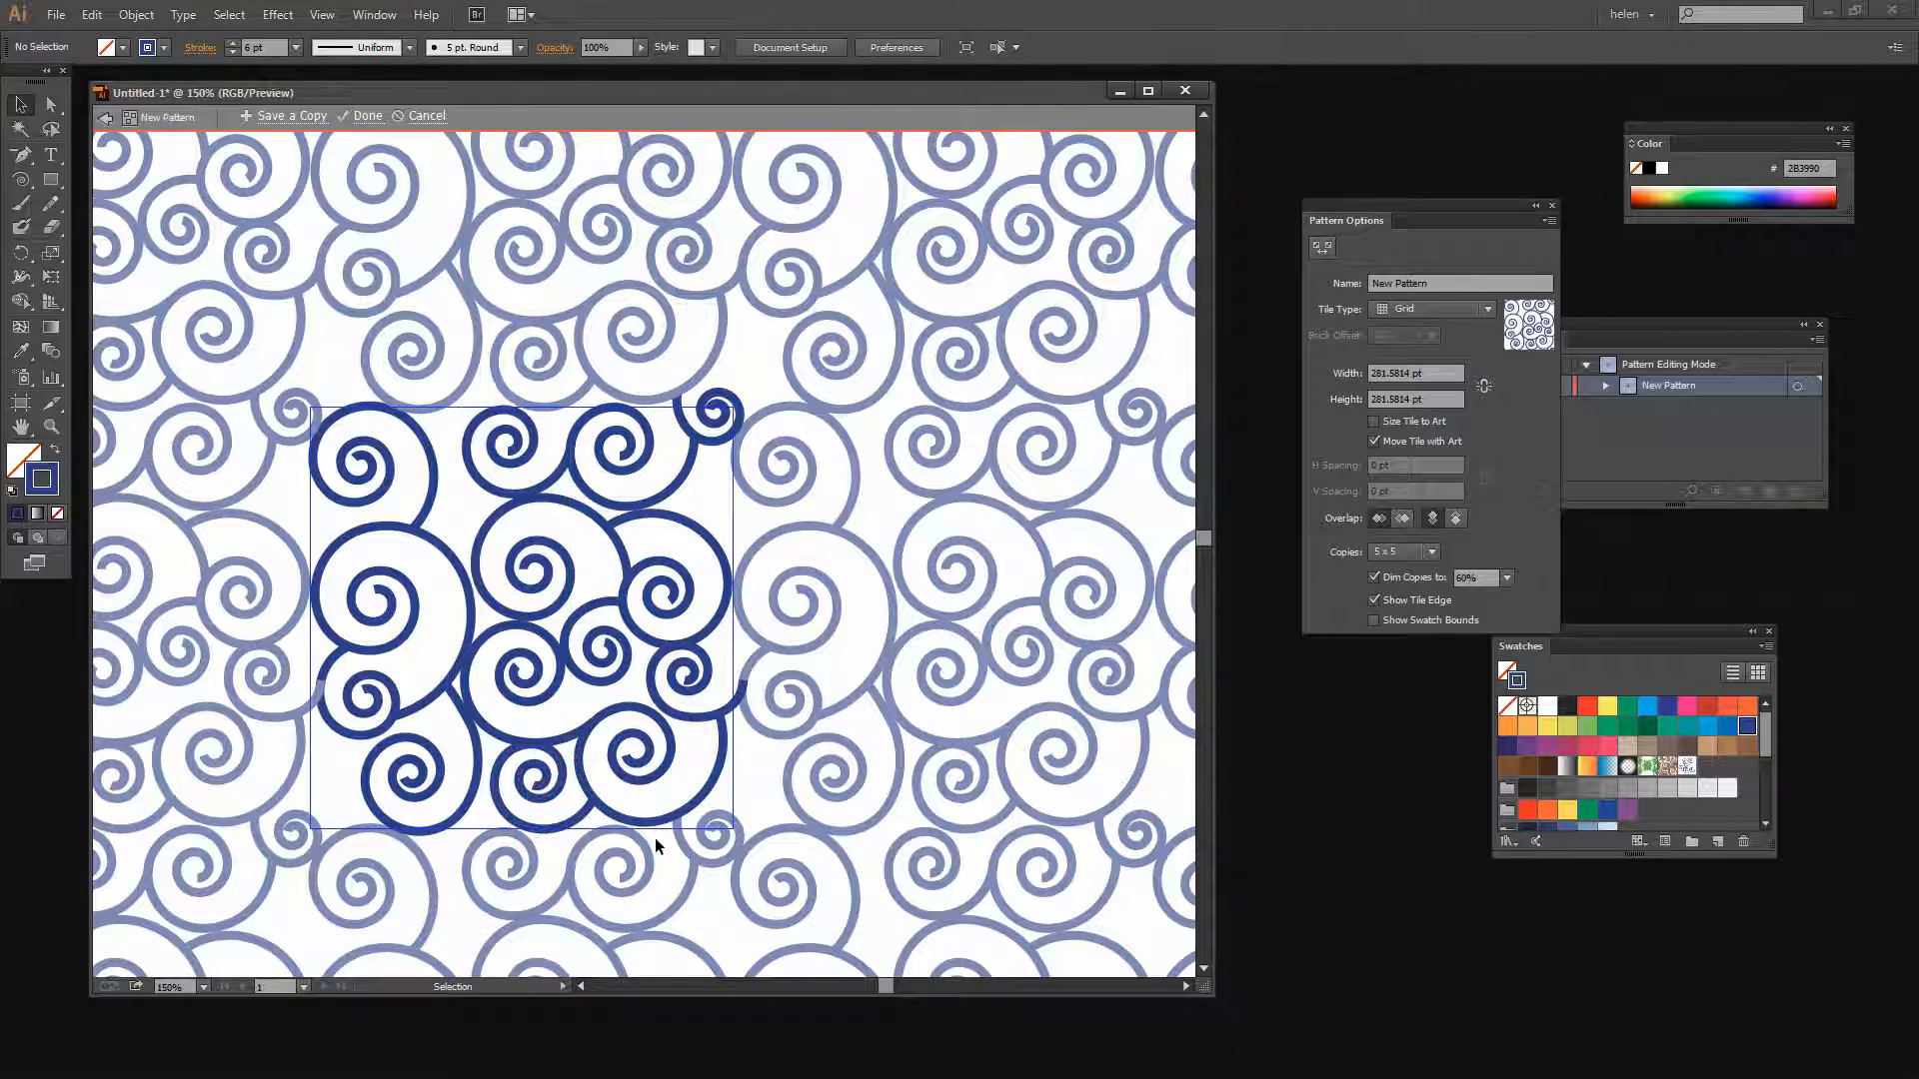
Nudge the small bottom spiral one step down and one step left
{"action": "left_click", "coordinate": [541, 830]}
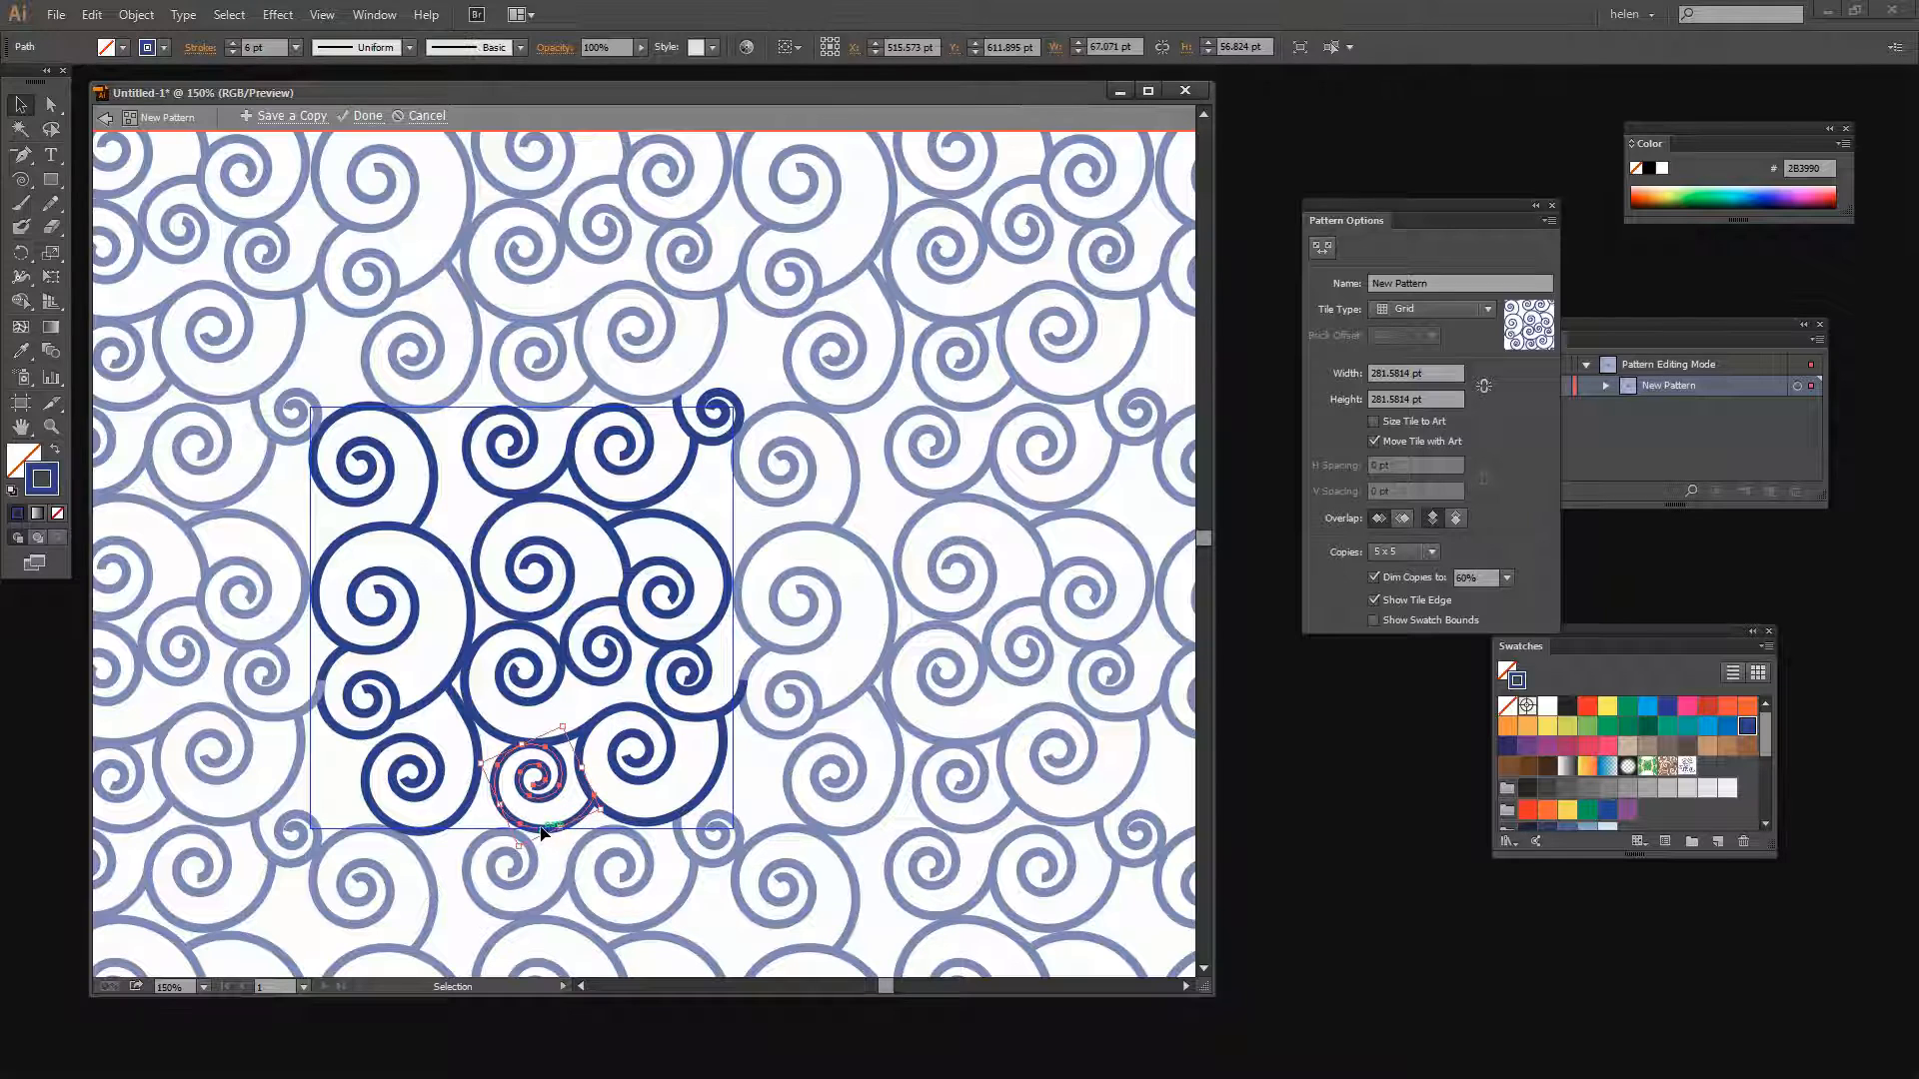
{"action": "key", "text": "Down"}
{"action": "key", "text": "Left"}
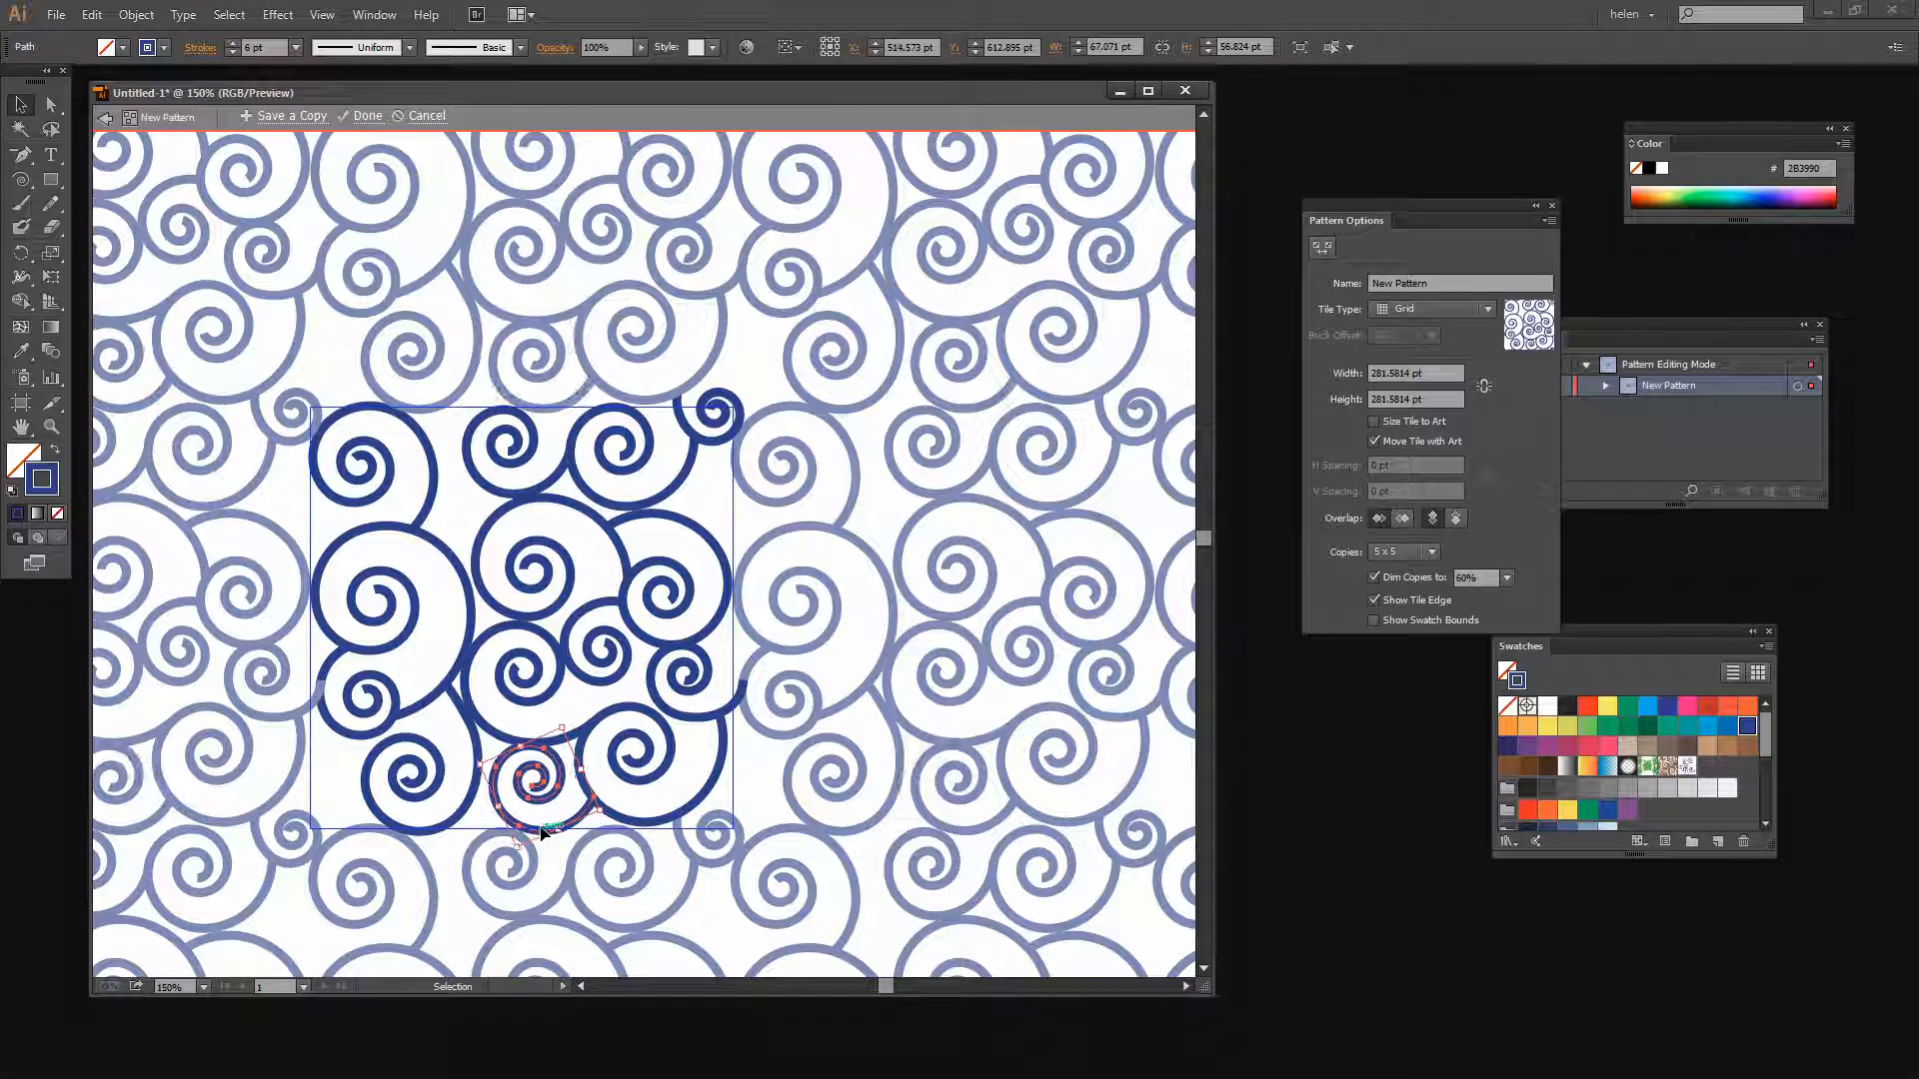
{"action": "left_click", "coordinate": [747, 782]}
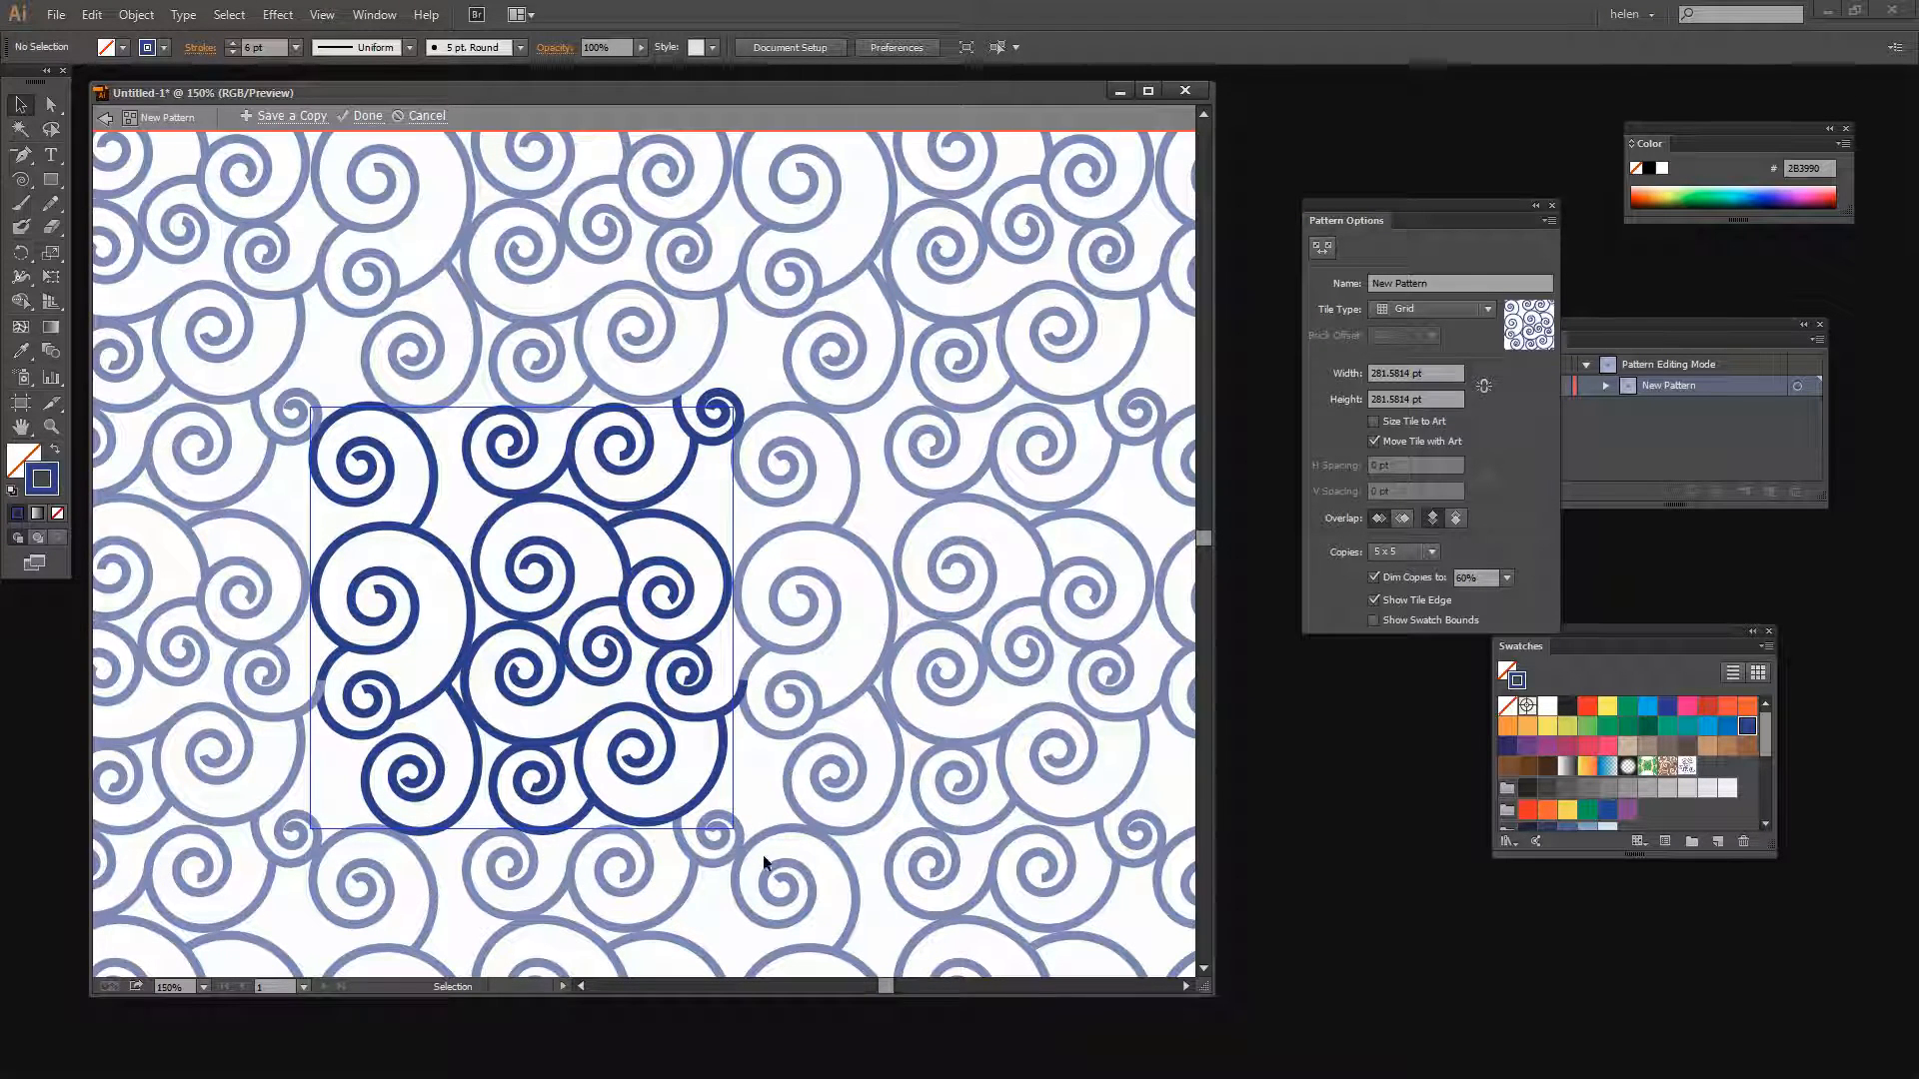
Turn off dimming of the pattern copies in the pattern options
{"action": "key", "text": "space"}
{"action": "left_click_drag", "start_coordinate": [650, 857], "coordinate": [781, 828]}
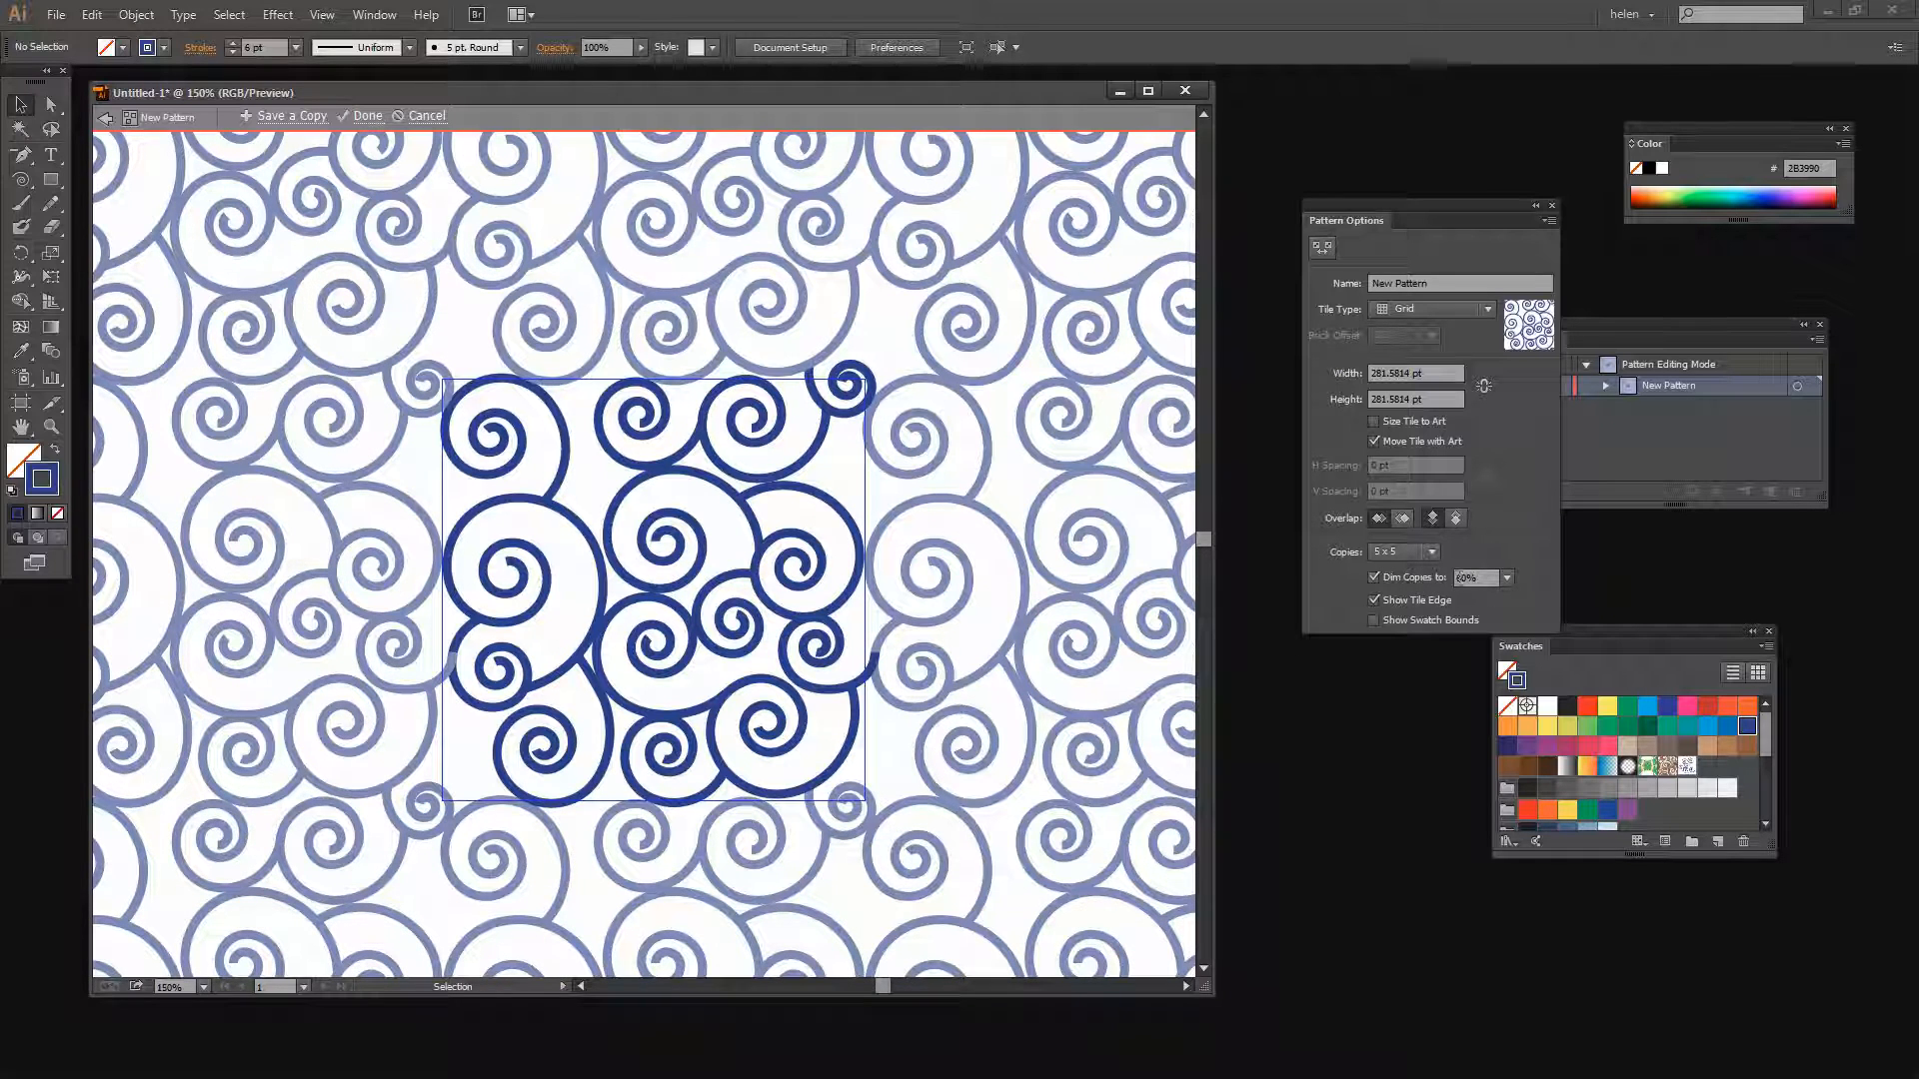
{"action": "left_click", "coordinate": [1373, 578]}
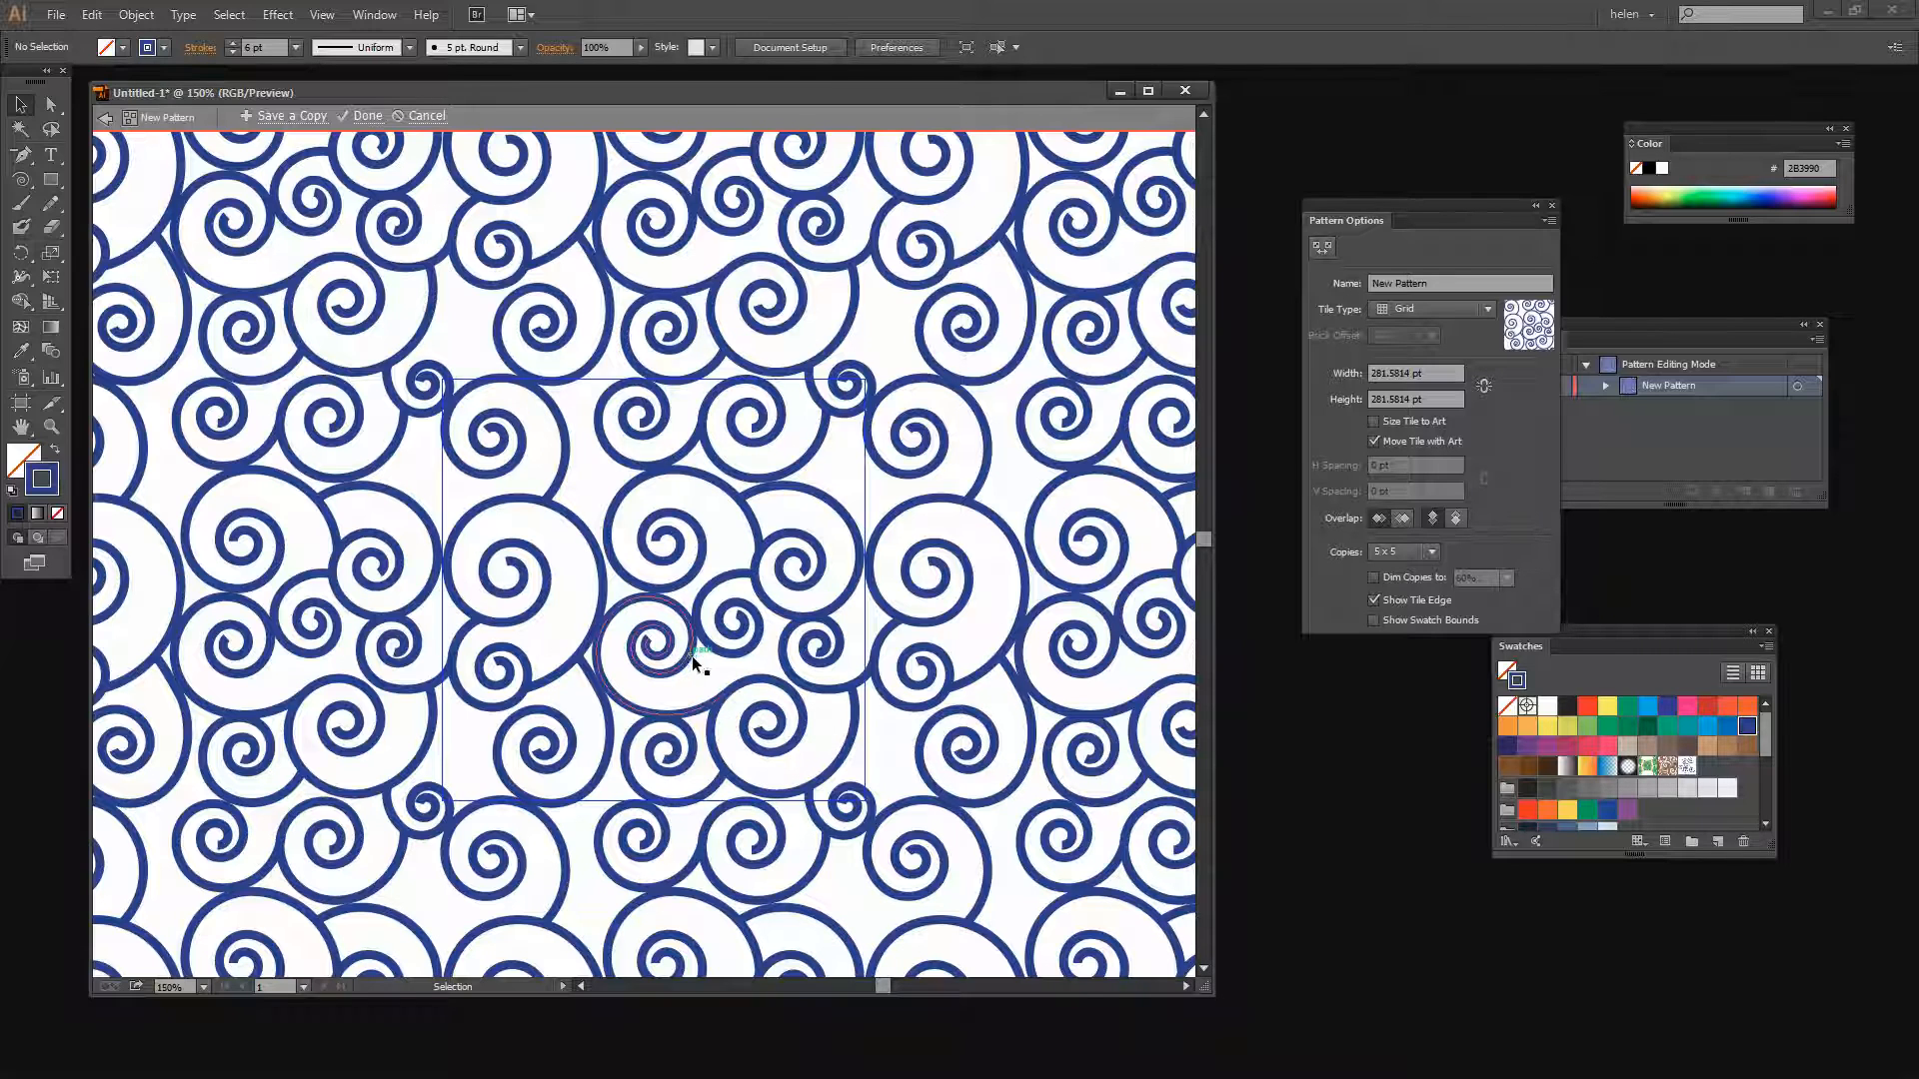
Reflect the small spiral at the tile's upper-left corner across the vertical axis
{"action": "key", "text": "z"}
{"action": "left_click", "coordinate": [589, 635], "text": "alt"}
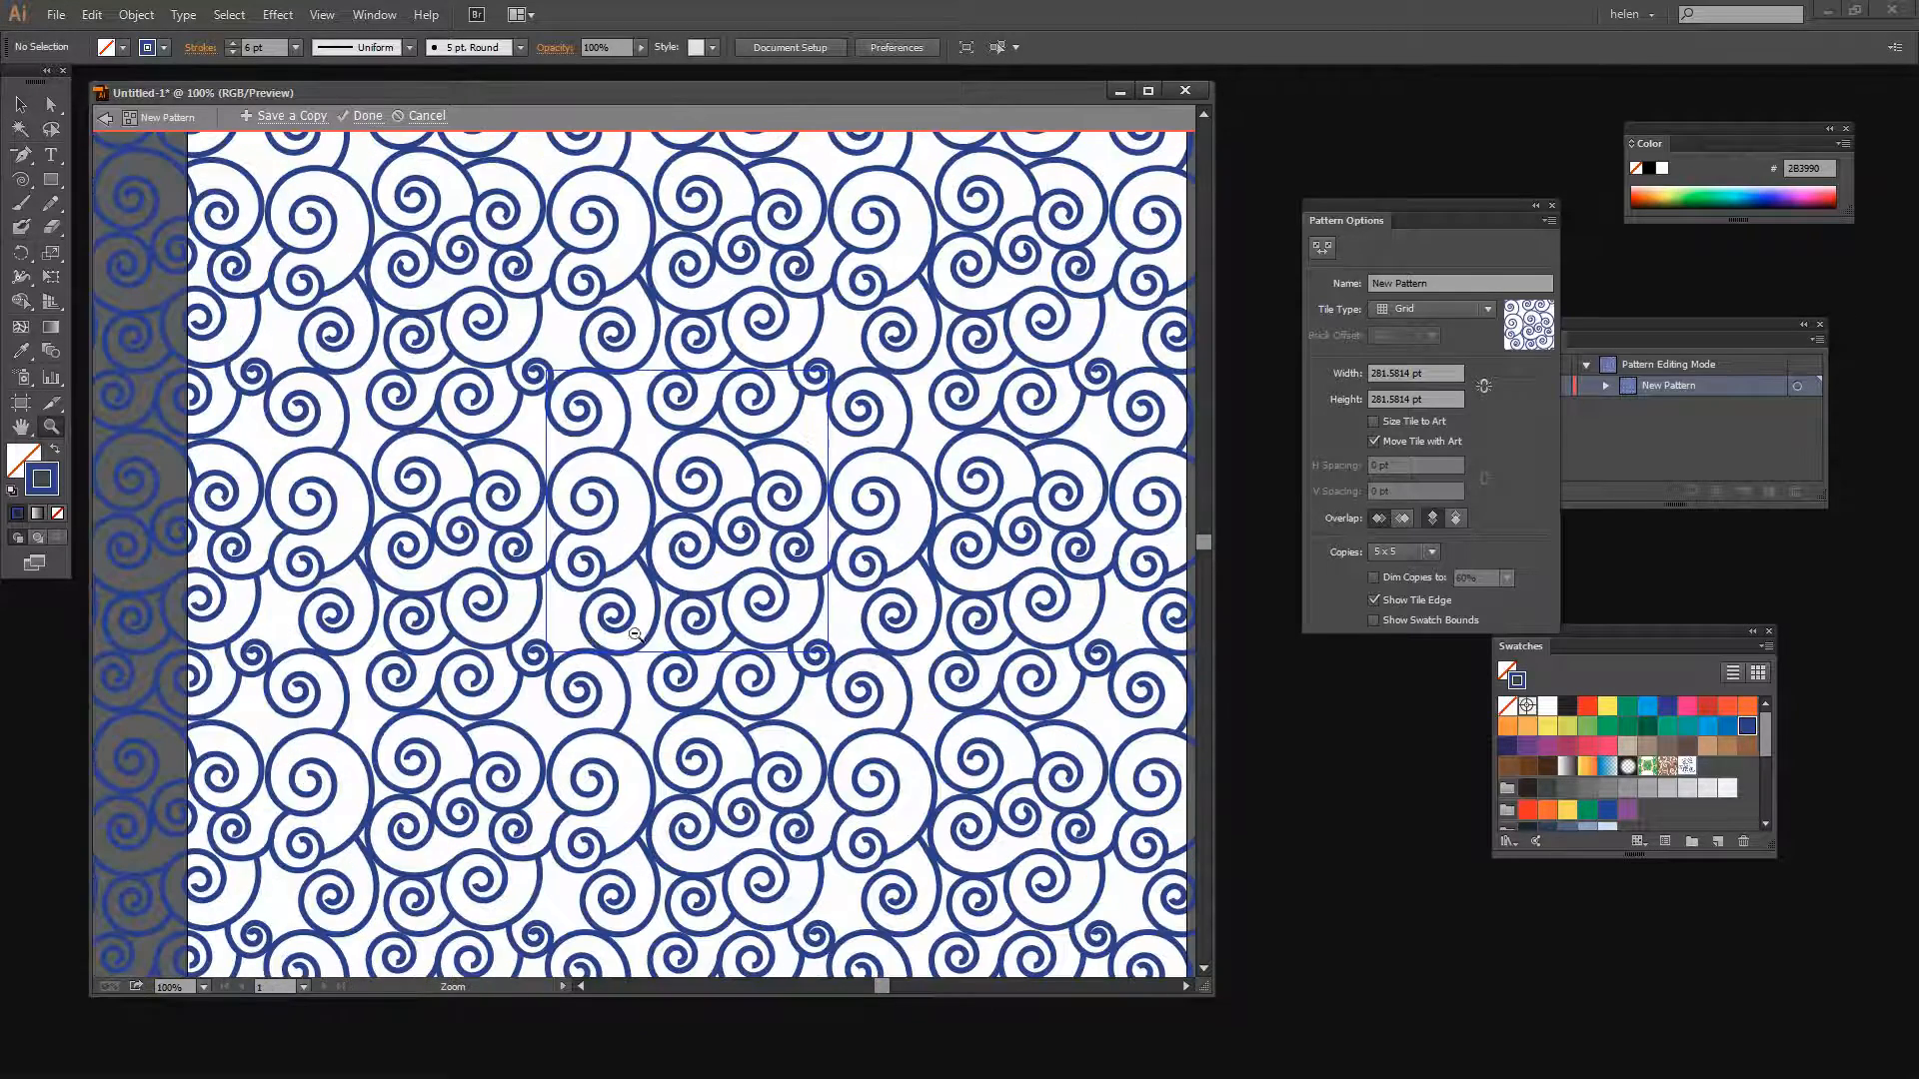
{"action": "left_click", "coordinate": [727, 560], "text": "alt"}
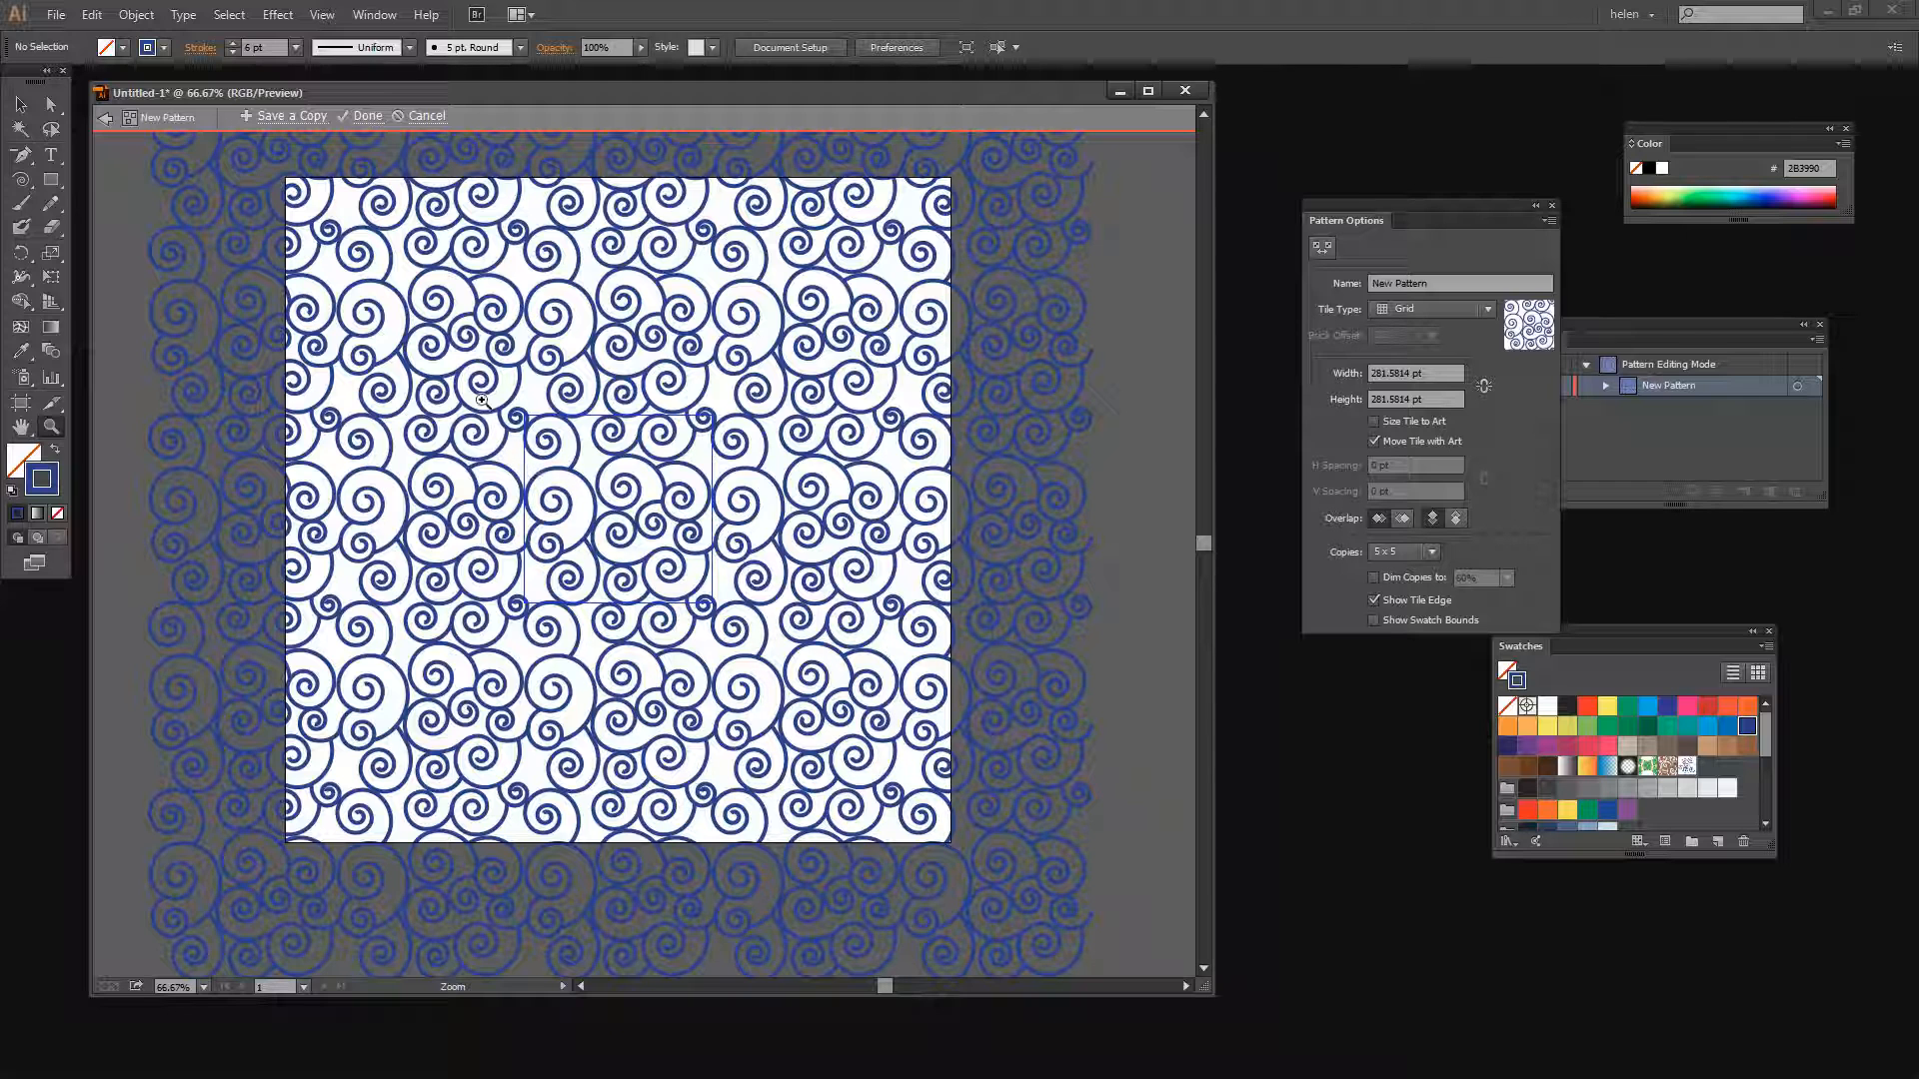
{"action": "left_click_drag", "start_coordinate": [481, 401], "coordinate": [658, 529]}
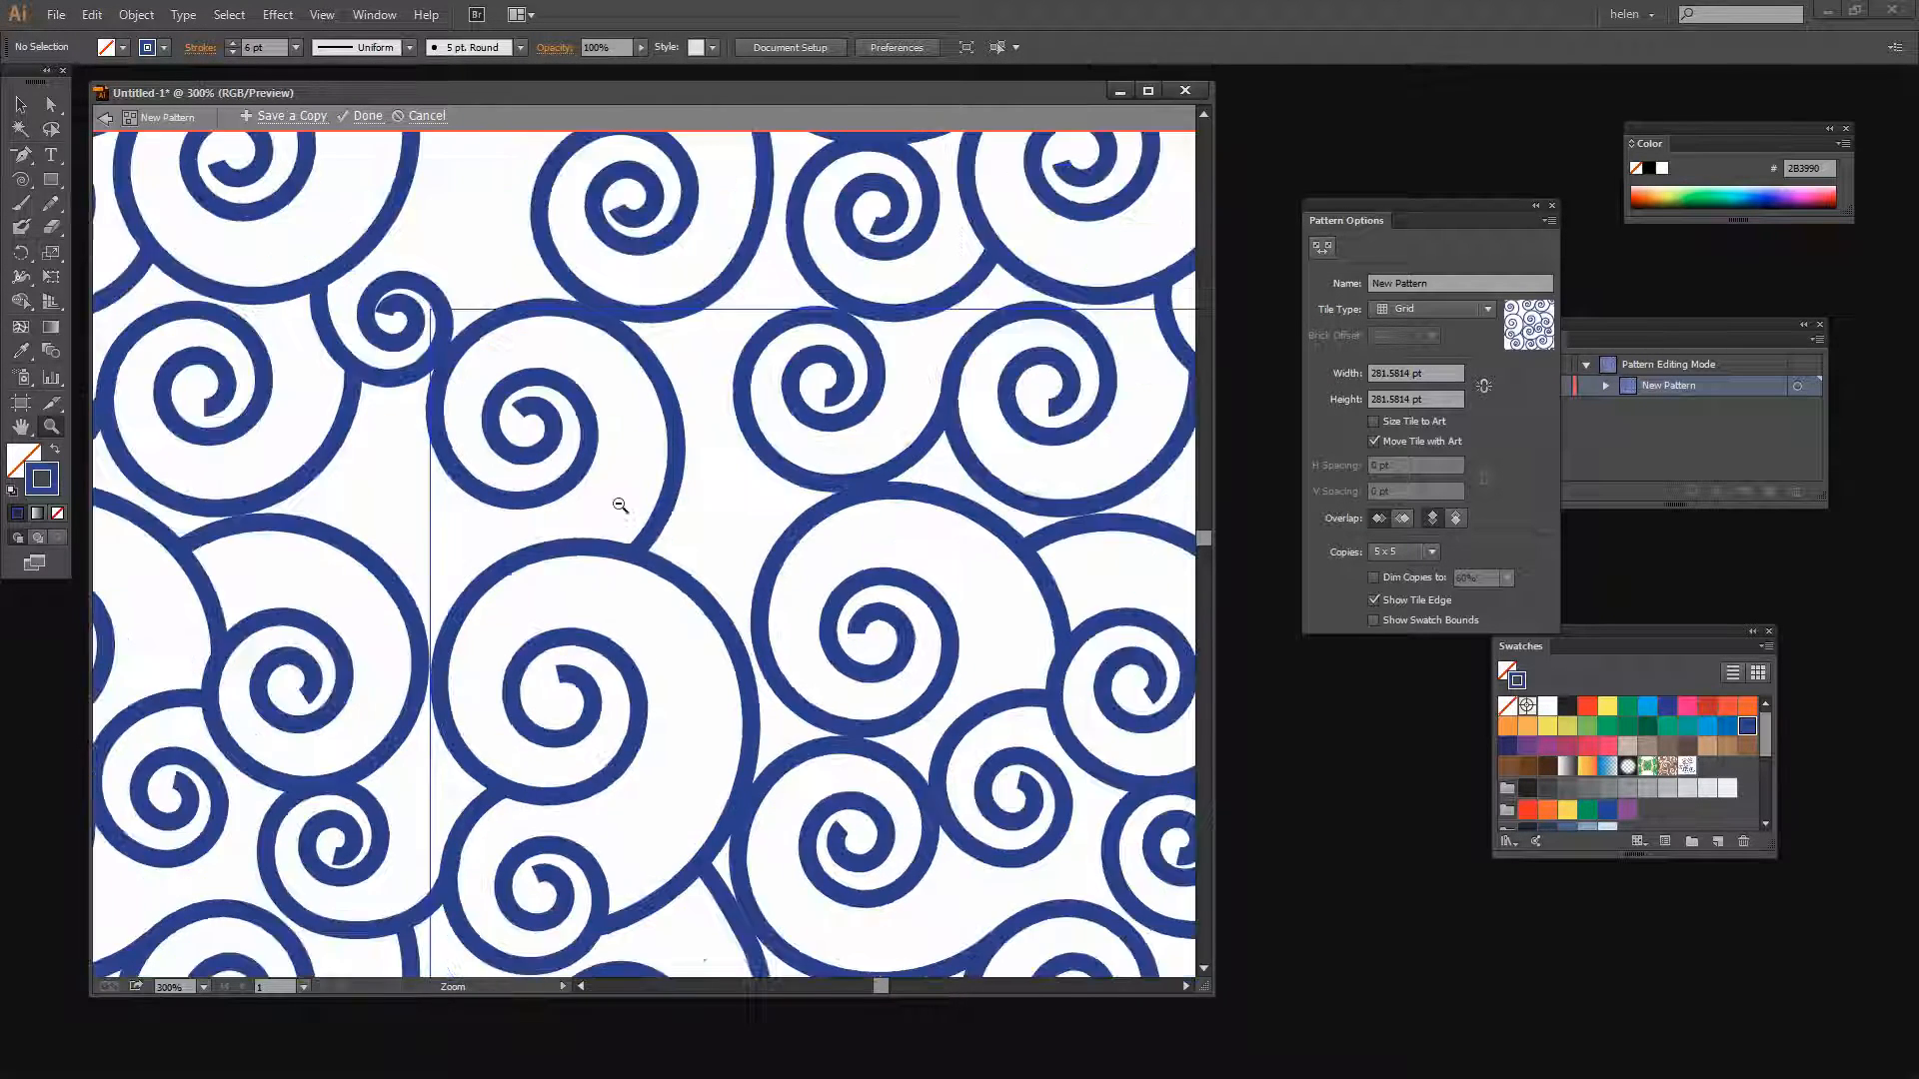
{"action": "left_click", "coordinate": [617, 501], "text": "alt"}
{"action": "left_click", "coordinate": [628, 521], "text": "alt"}
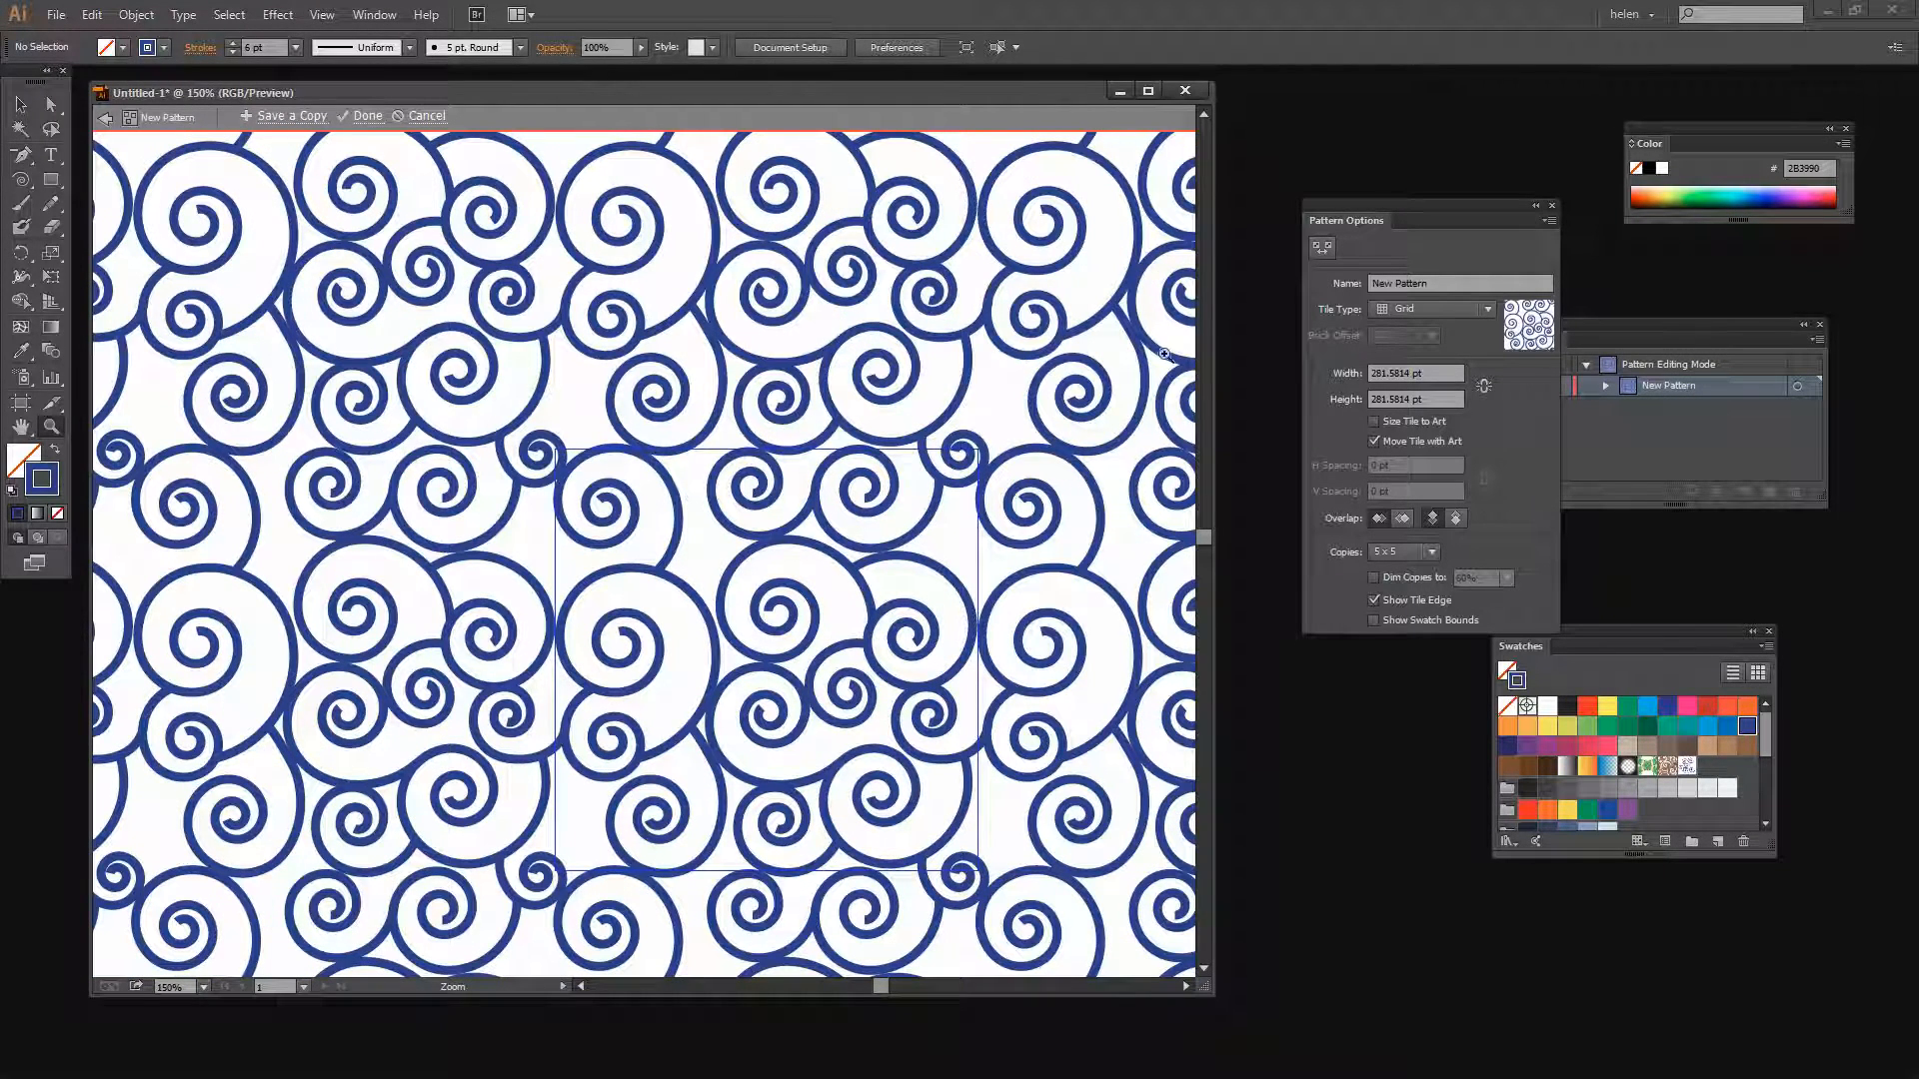
{"action": "left_click", "coordinate": [21, 104]}
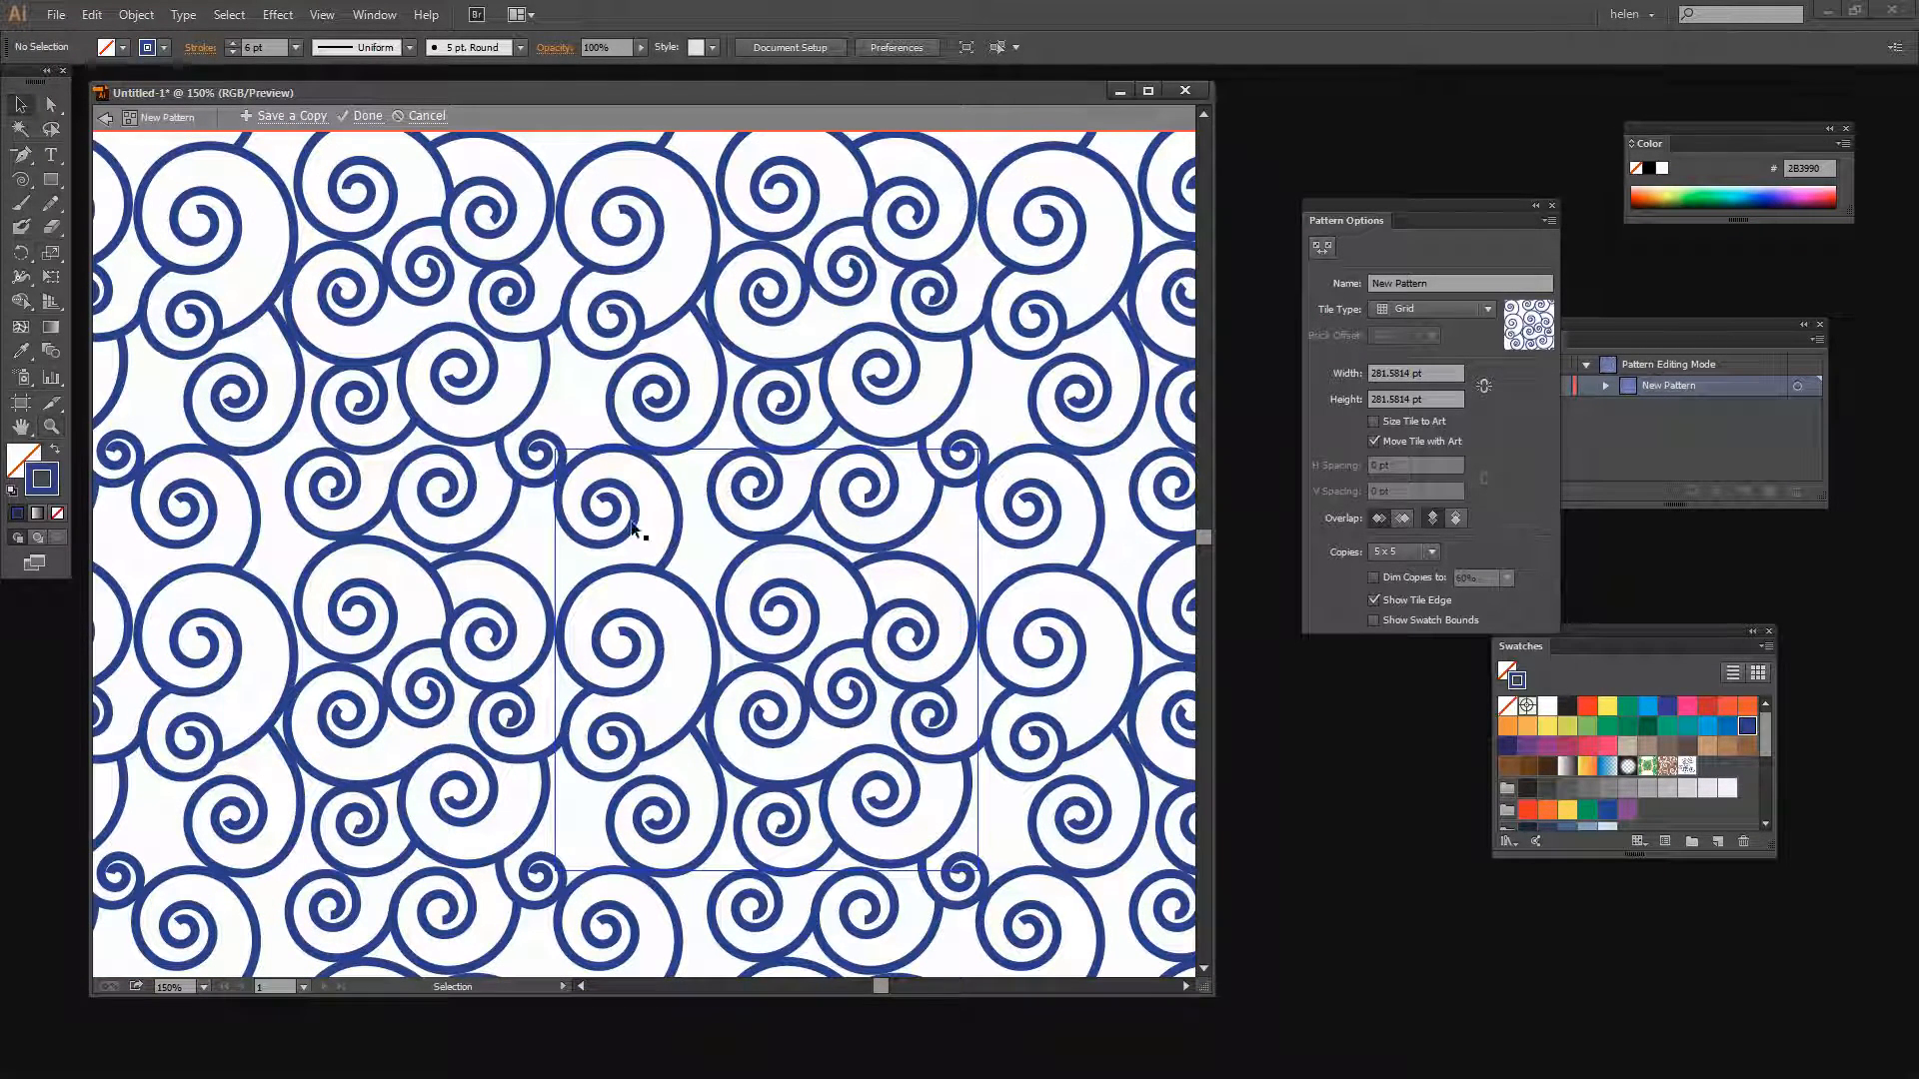
{"action": "left_click", "coordinate": [560, 497]}
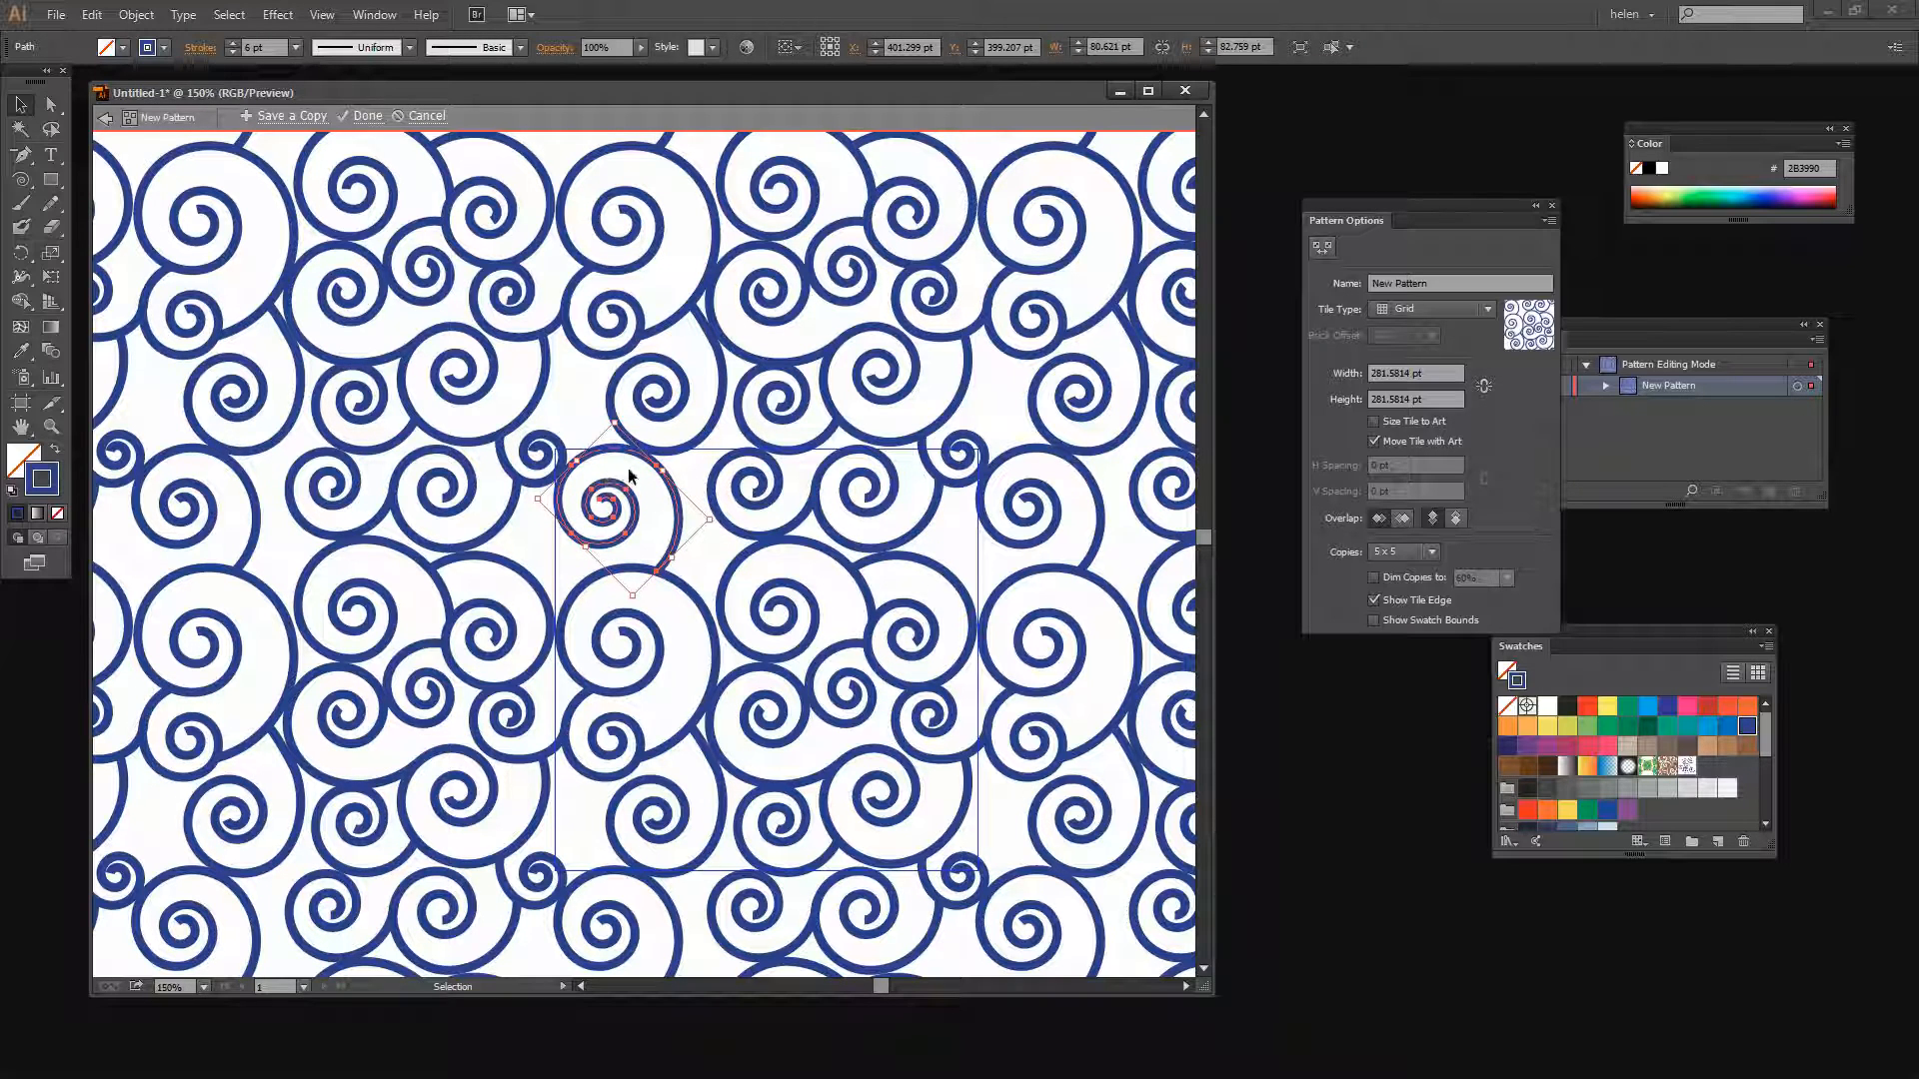
{"action": "left_click", "coordinate": [136, 14]}
{"action": "mouse_move", "coordinate": [164, 39]}
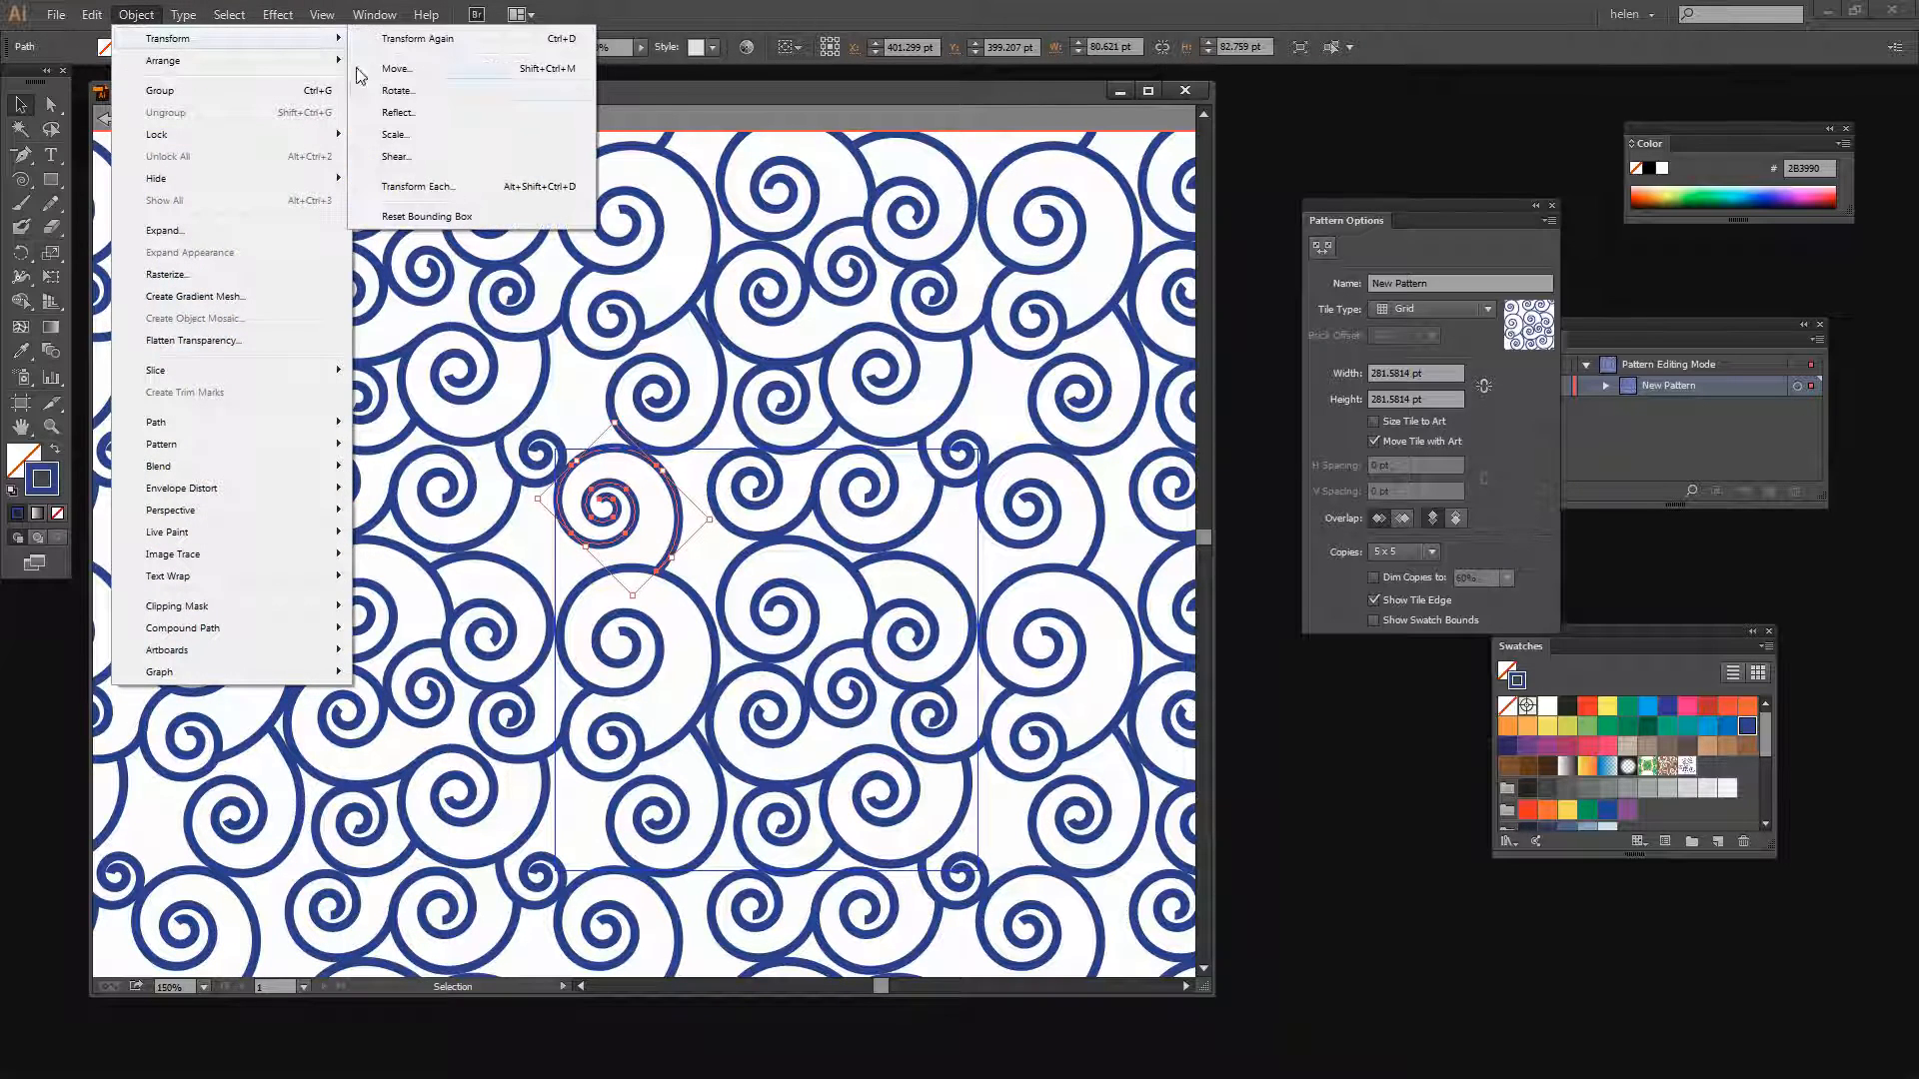
{"action": "left_click", "coordinate": [417, 114]}
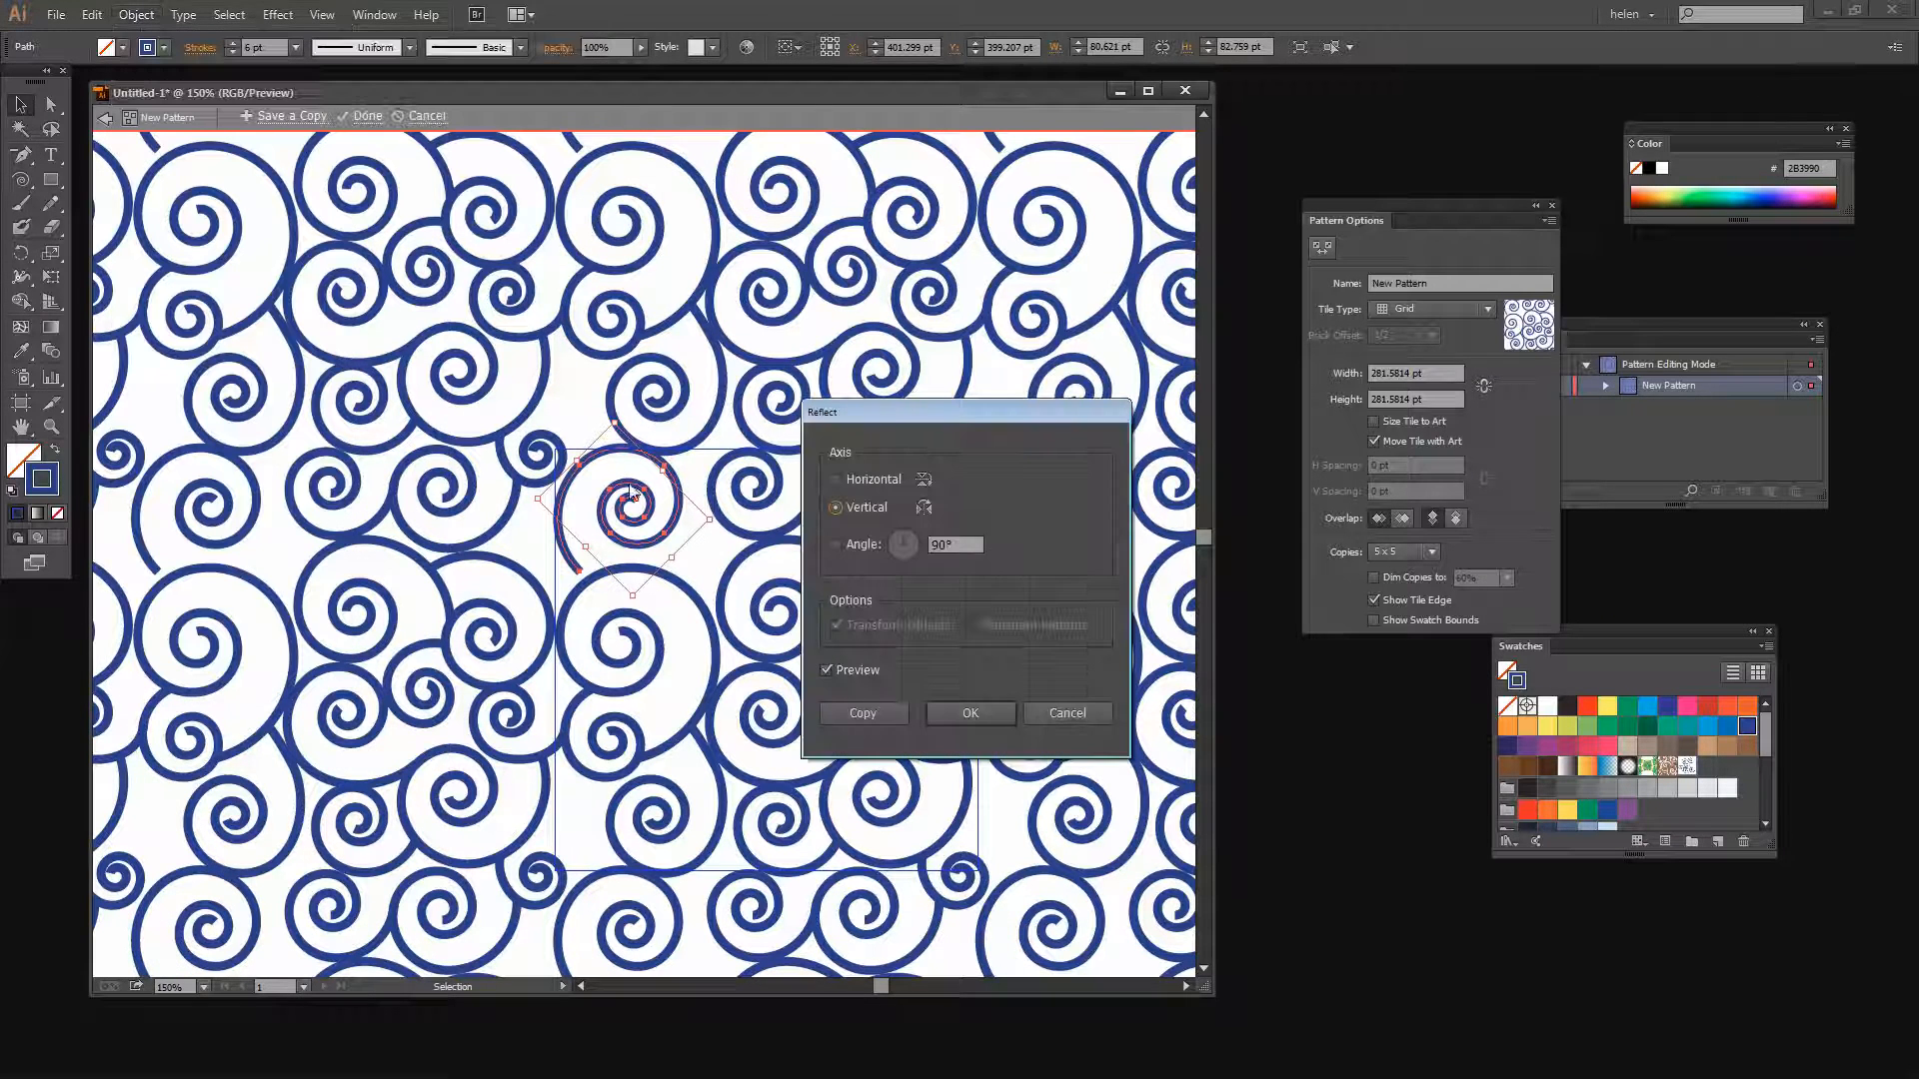
{"action": "left_click", "coordinate": [969, 713]}
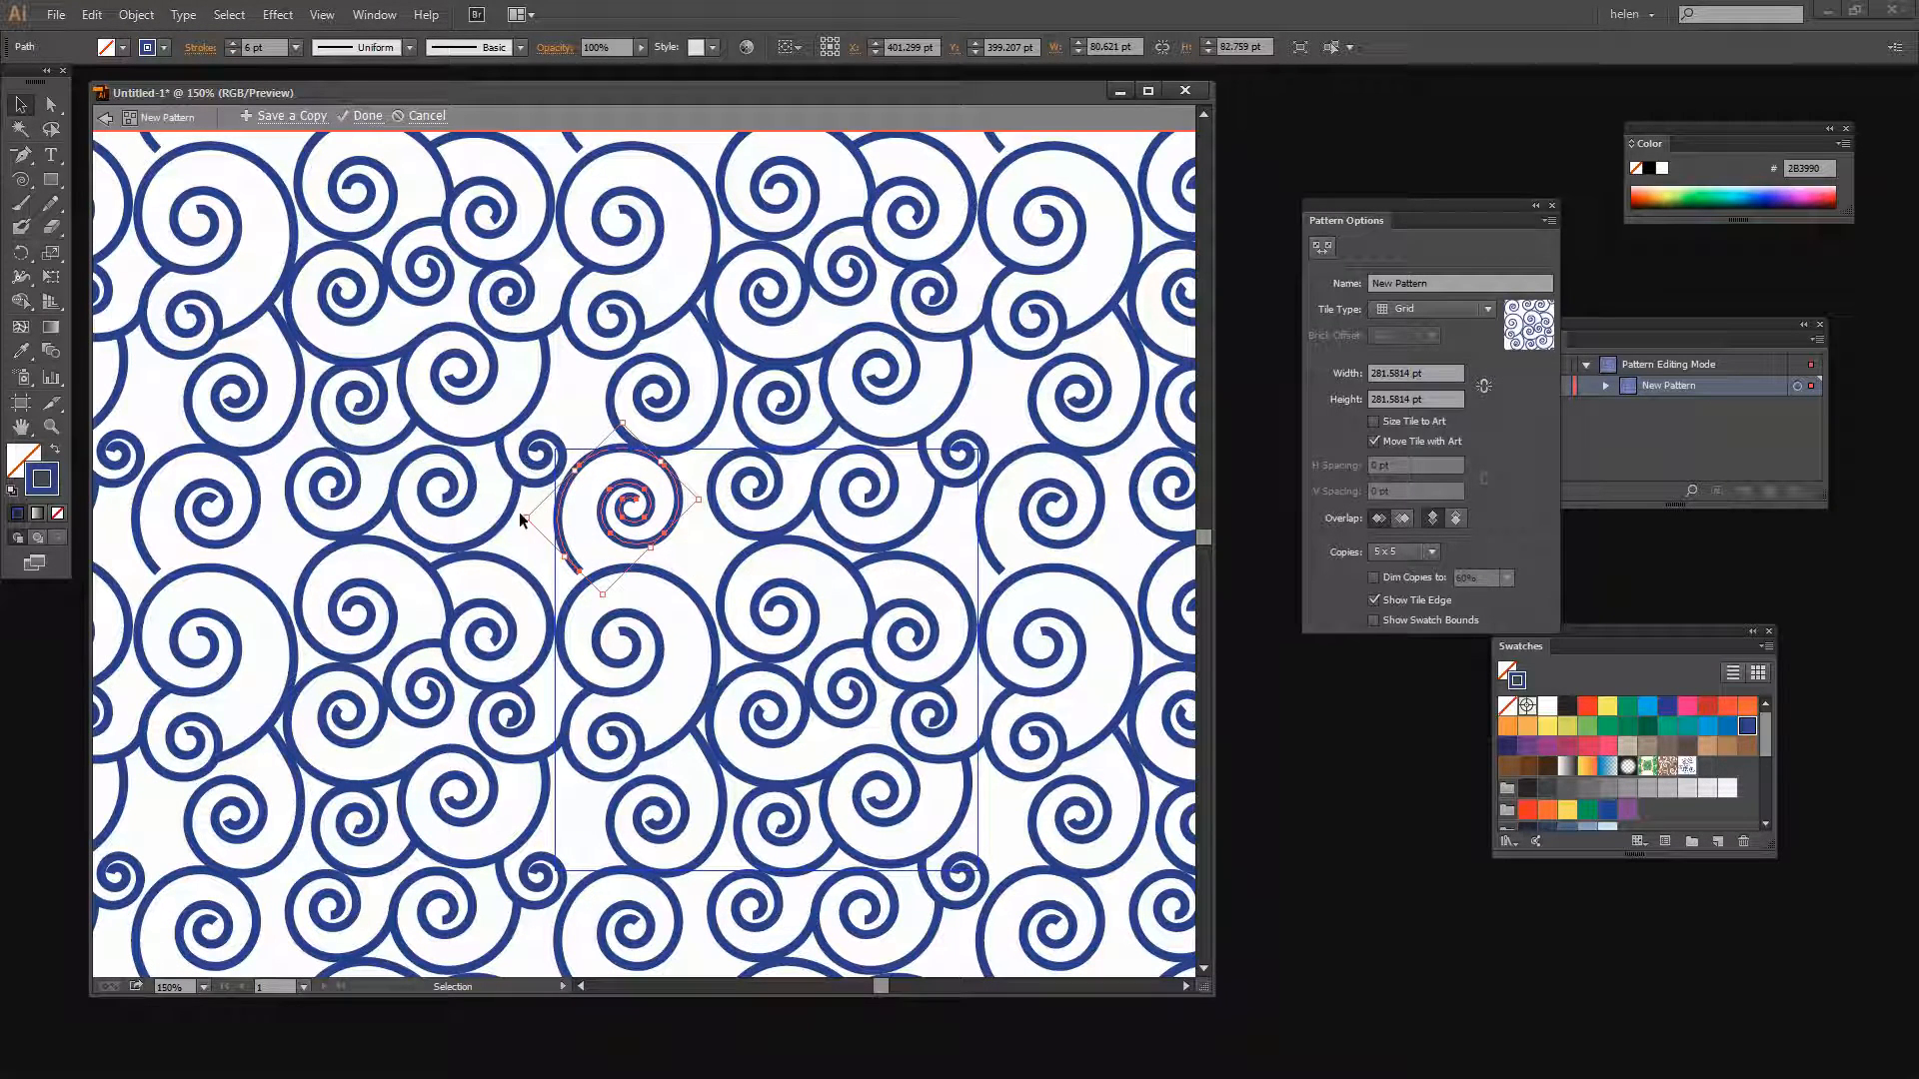
Rotate, reposition and slightly enlarge the reflected spiral at the tile's upper-left corner
{"action": "left_click_drag", "start_coordinate": [516, 514], "coordinate": [641, 590]}
{"action": "left_click_drag", "start_coordinate": [591, 507], "coordinate": [556, 545]}
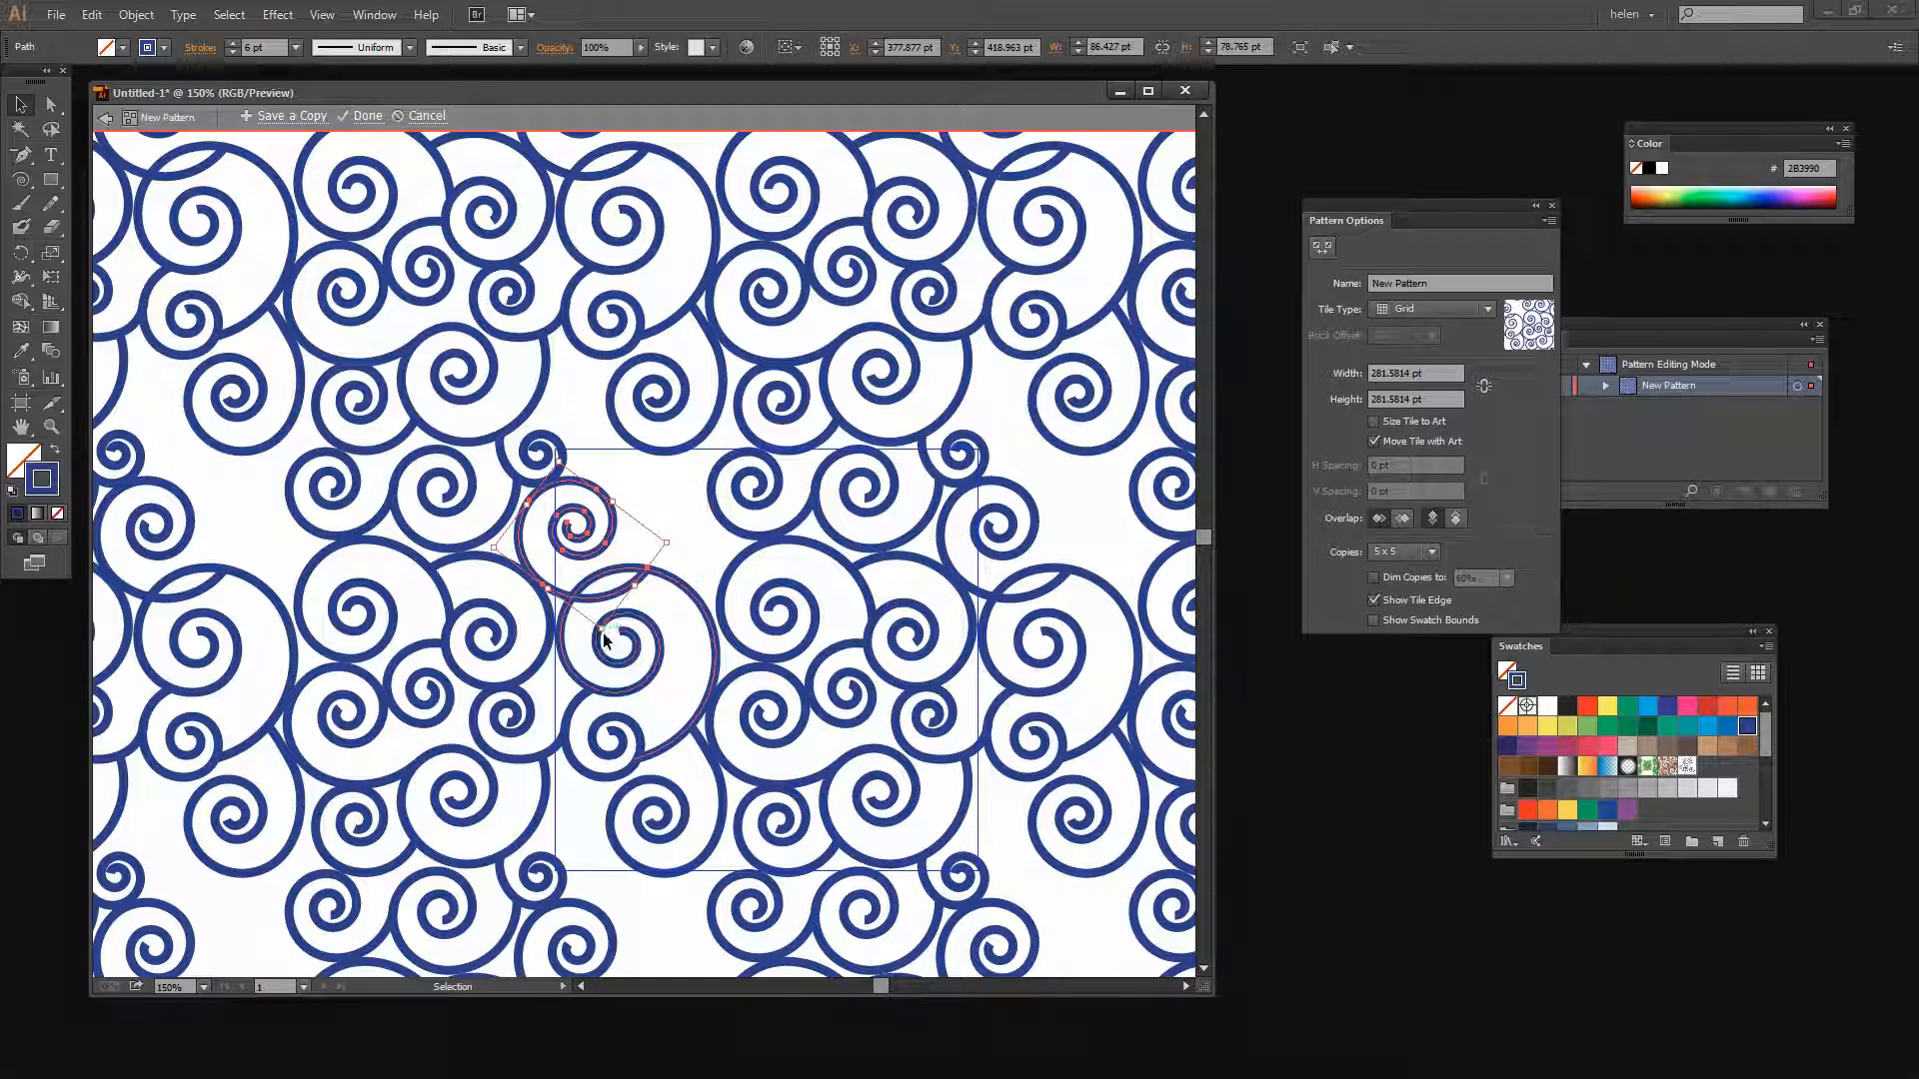
{"action": "left_click_drag", "start_coordinate": [602, 633], "coordinate": [595, 542]}
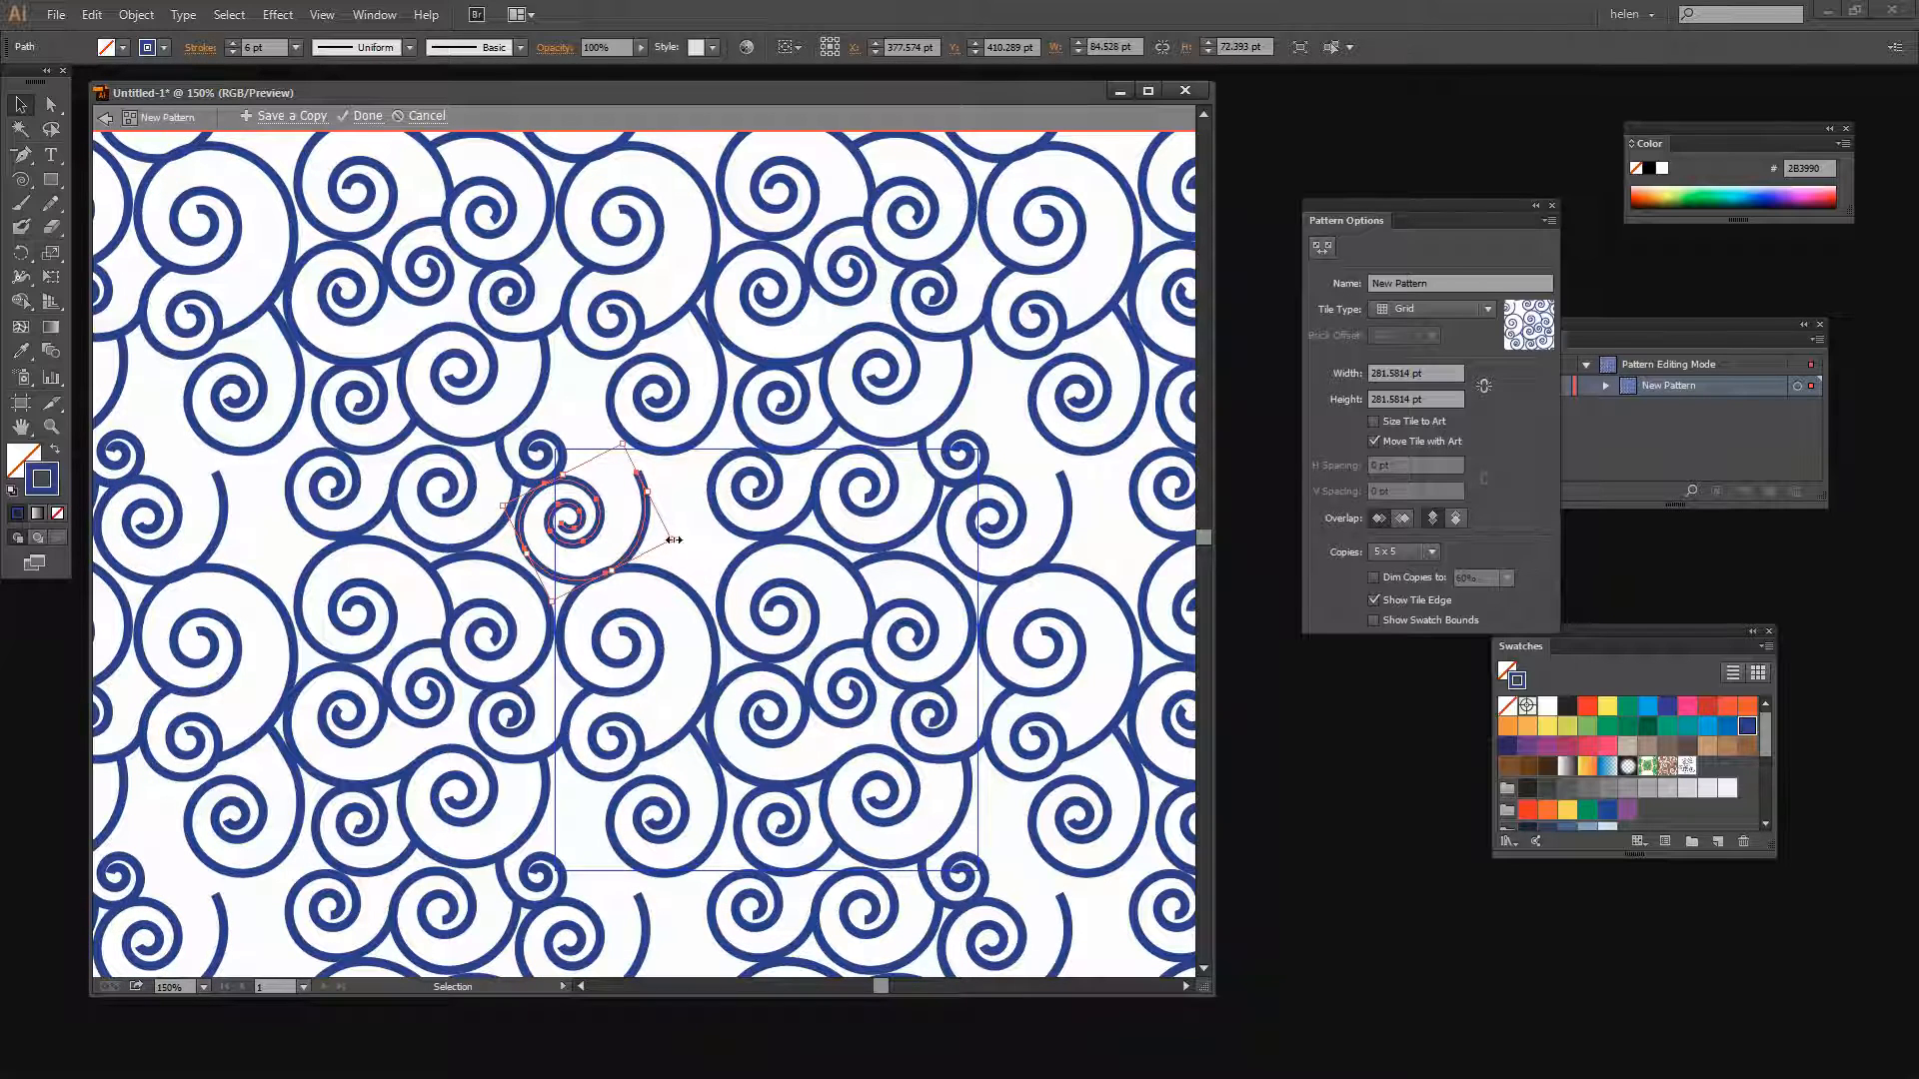
{"action": "left_click_drag", "start_coordinate": [675, 540], "coordinate": [681, 549]}
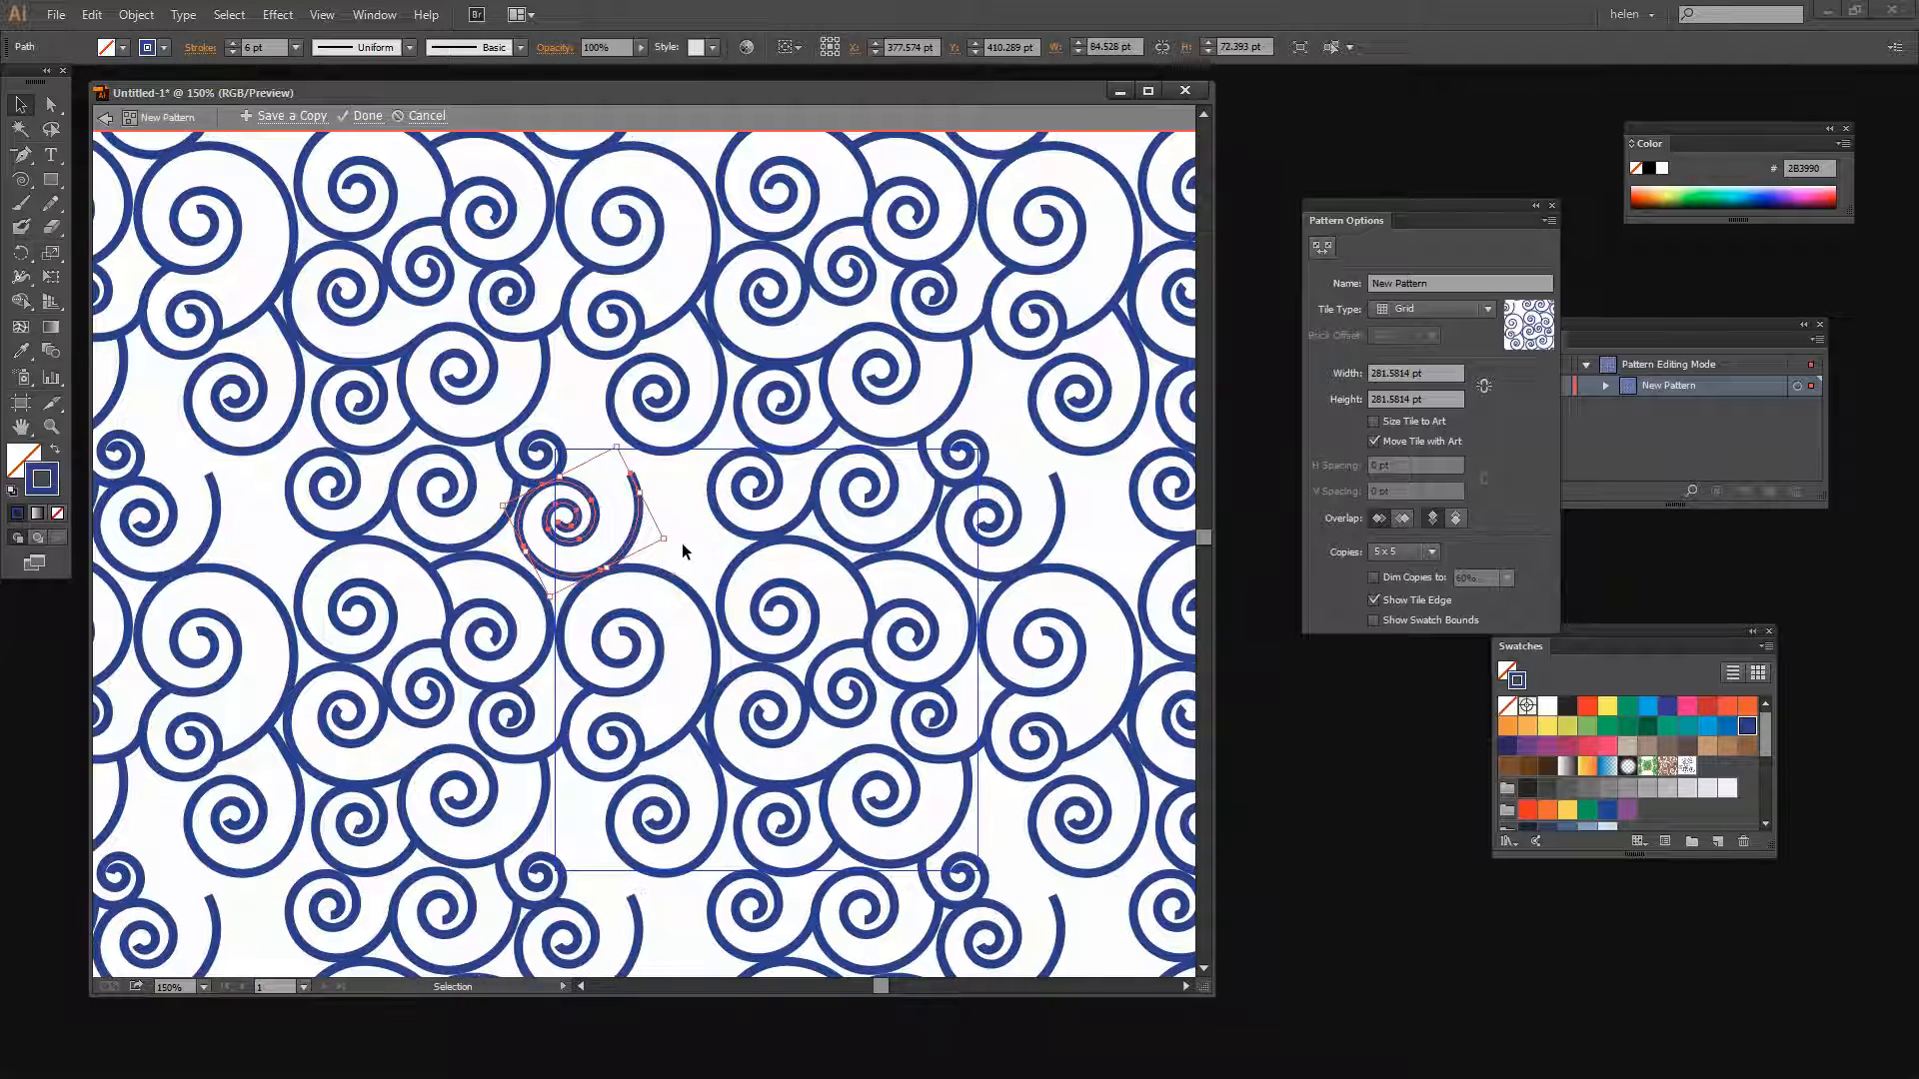
{"action": "left_click", "coordinate": [680, 544]}
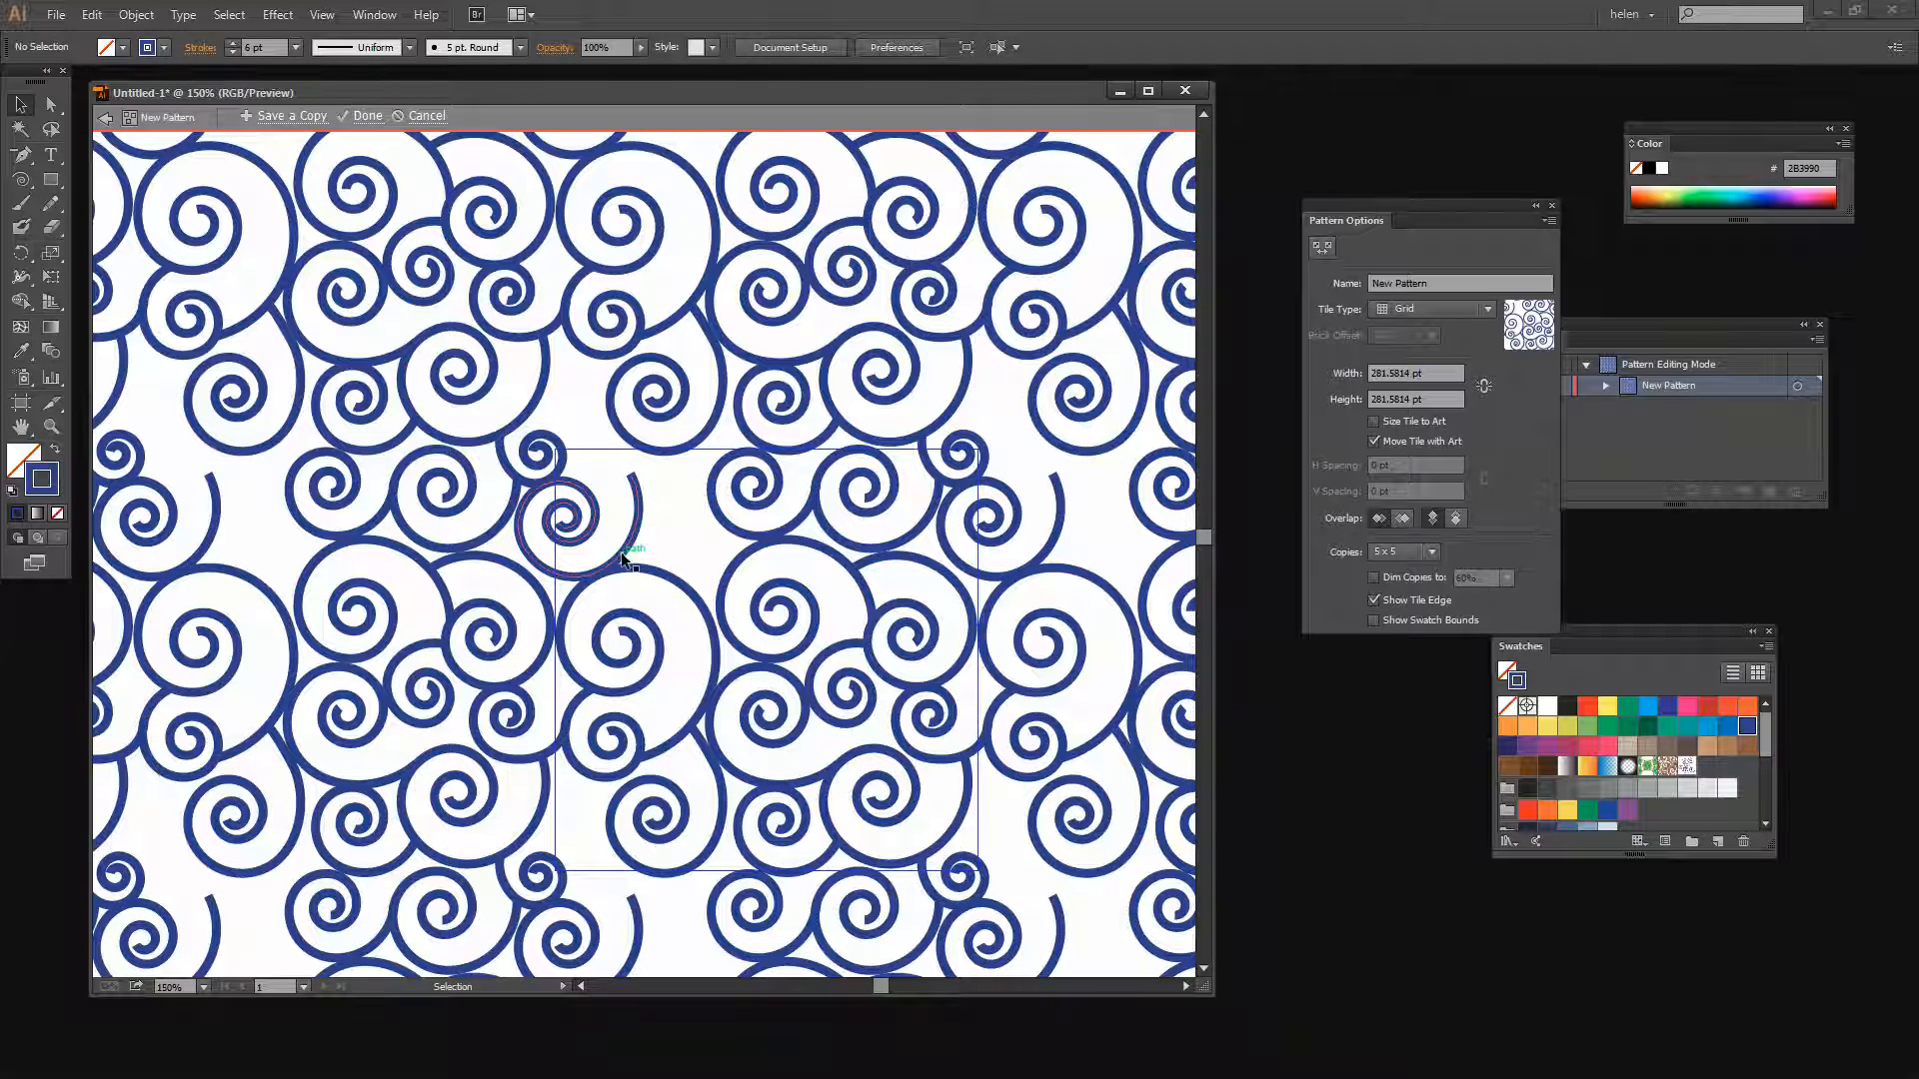
Zoom out and hide the tile edge to preview the repeating pattern
{"action": "left_click", "coordinate": [633, 545]}
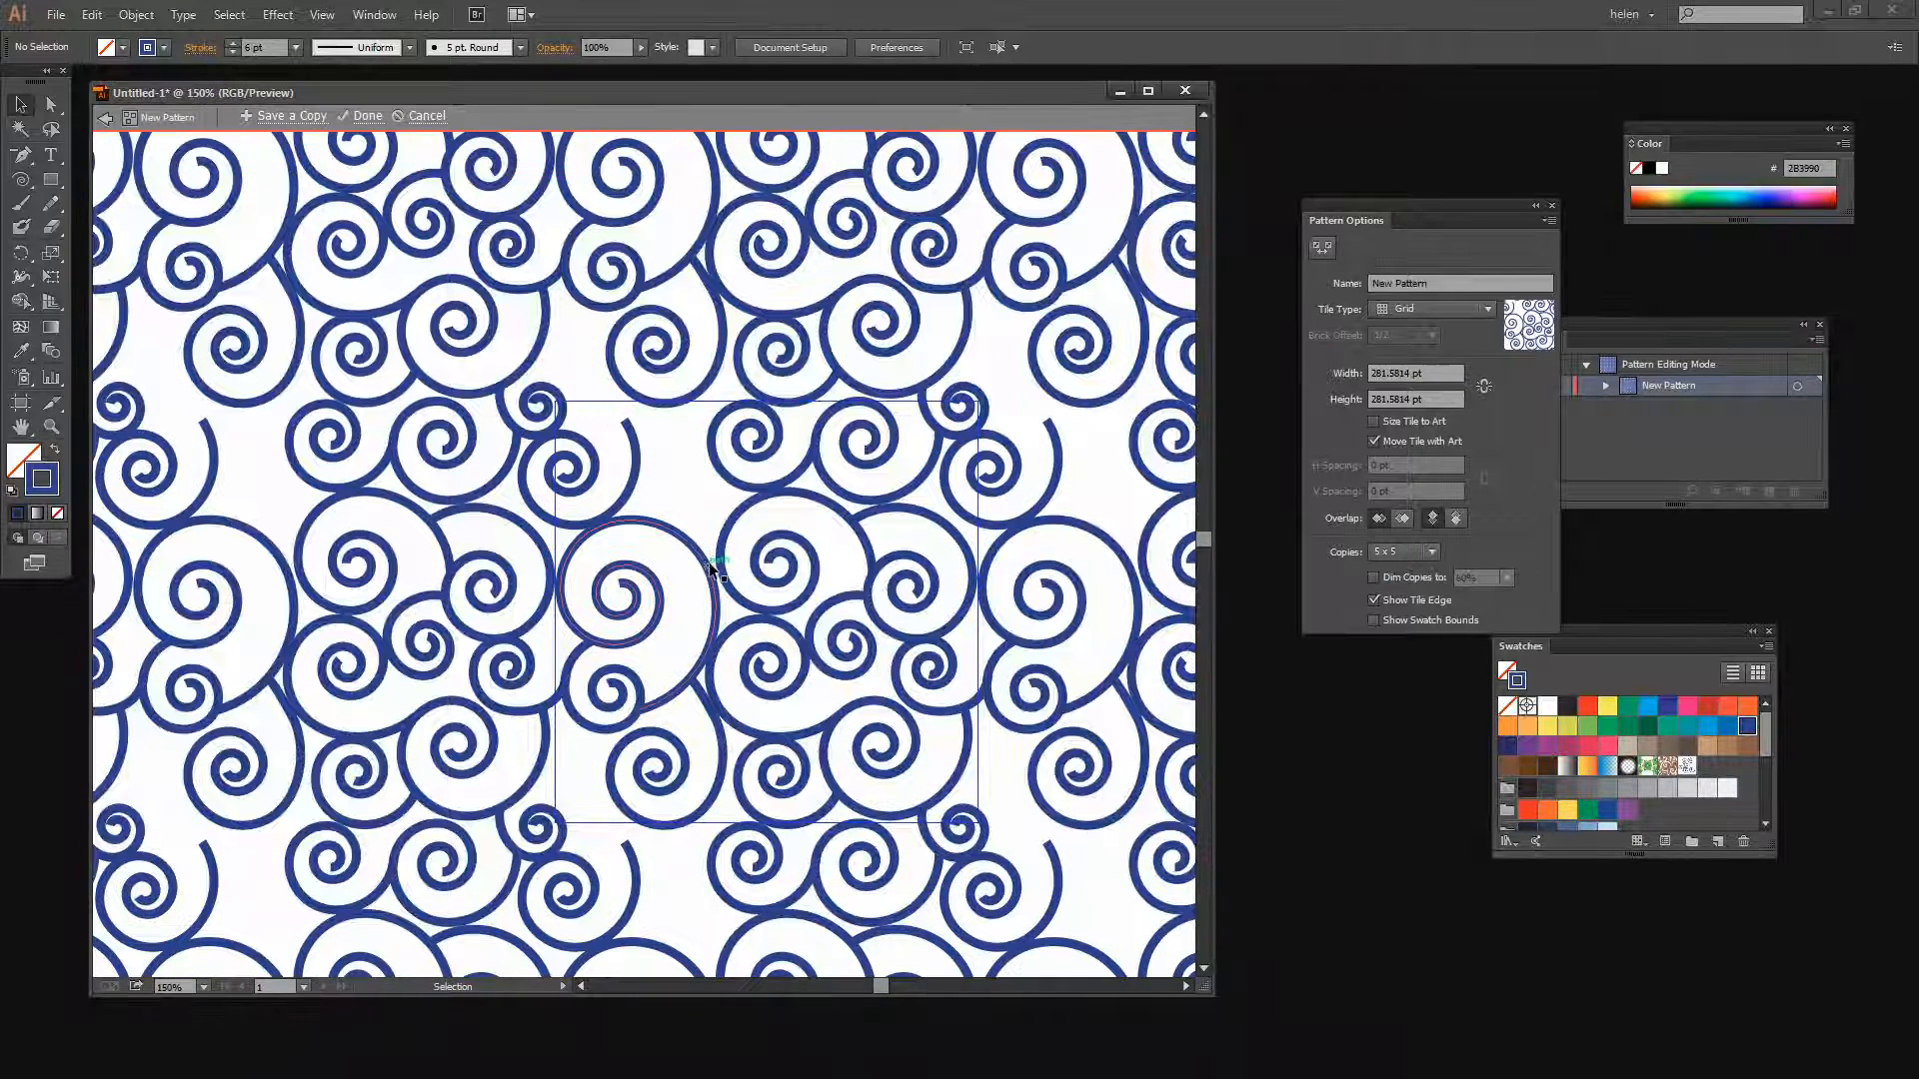
{"action": "left_click", "coordinate": [51, 427]}
{"action": "left_click", "coordinate": [712, 533]}
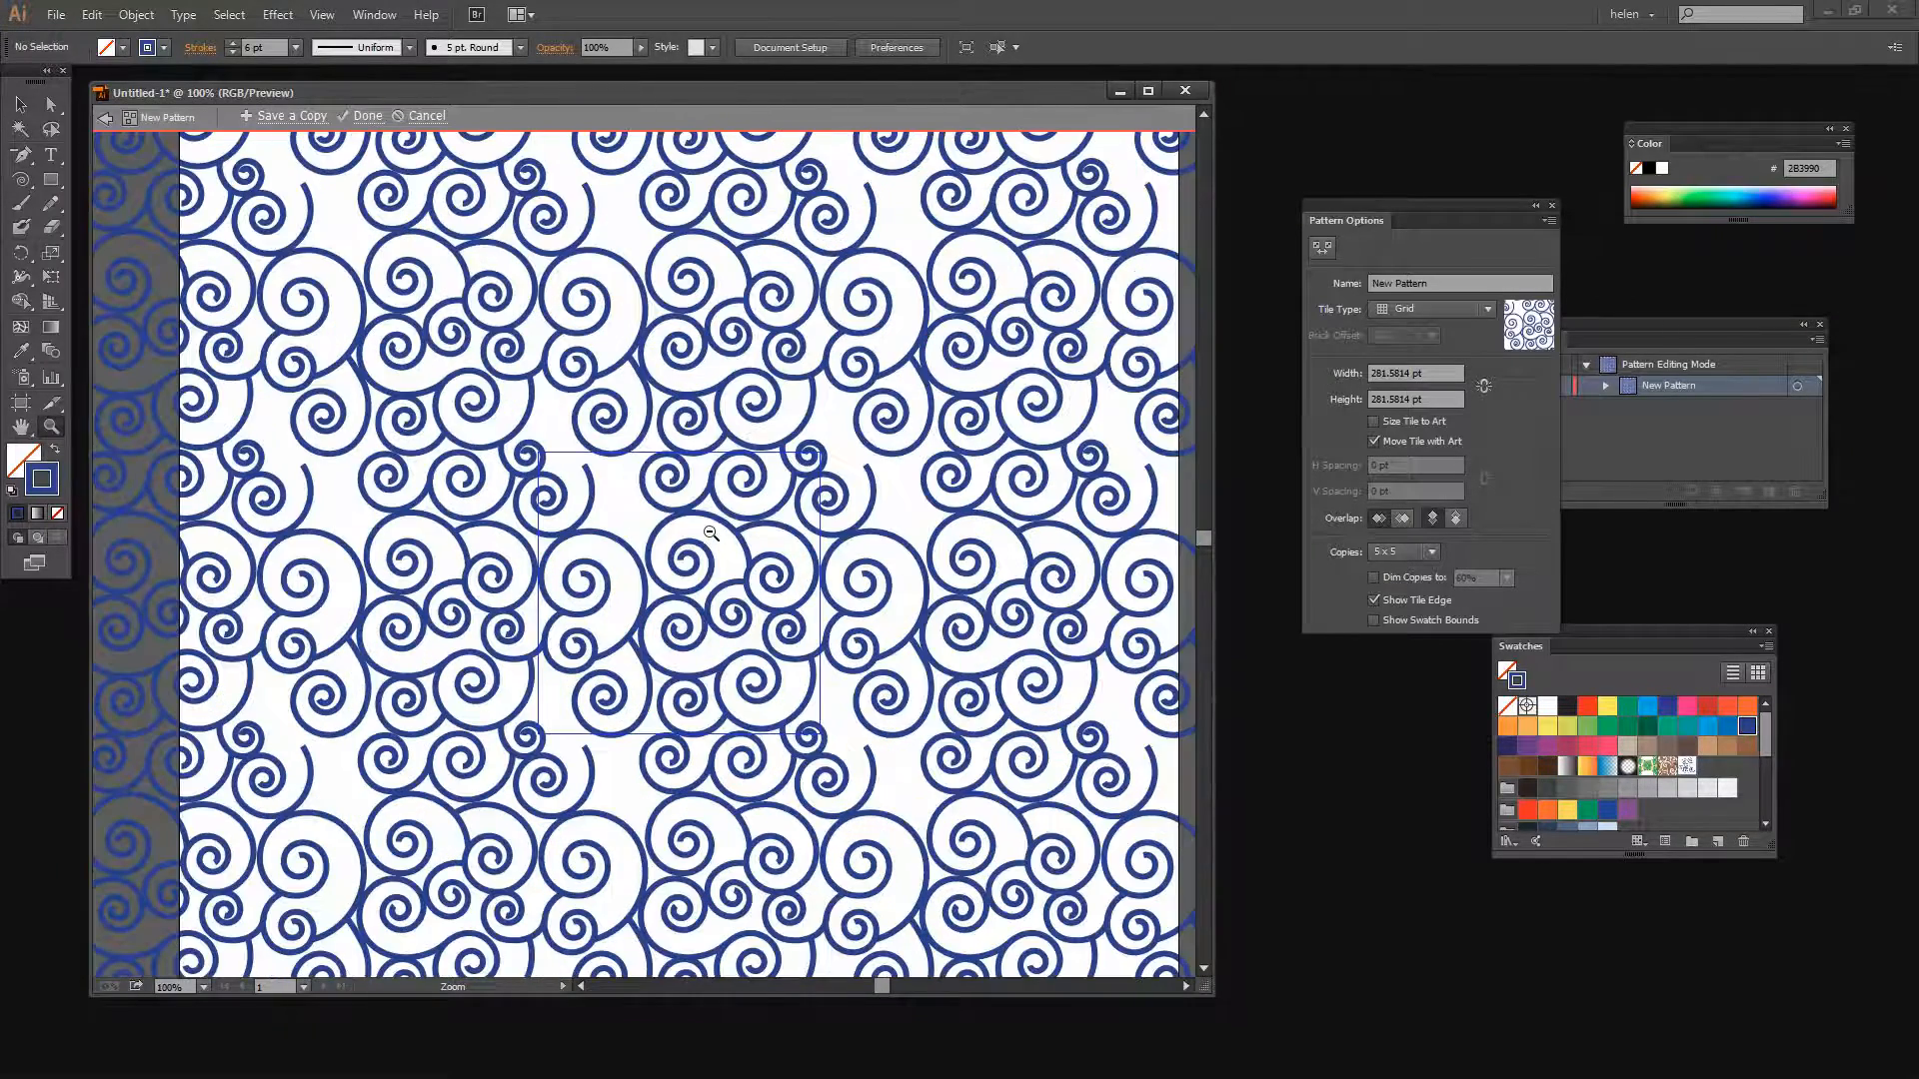
{"action": "left_click", "coordinate": [709, 534]}
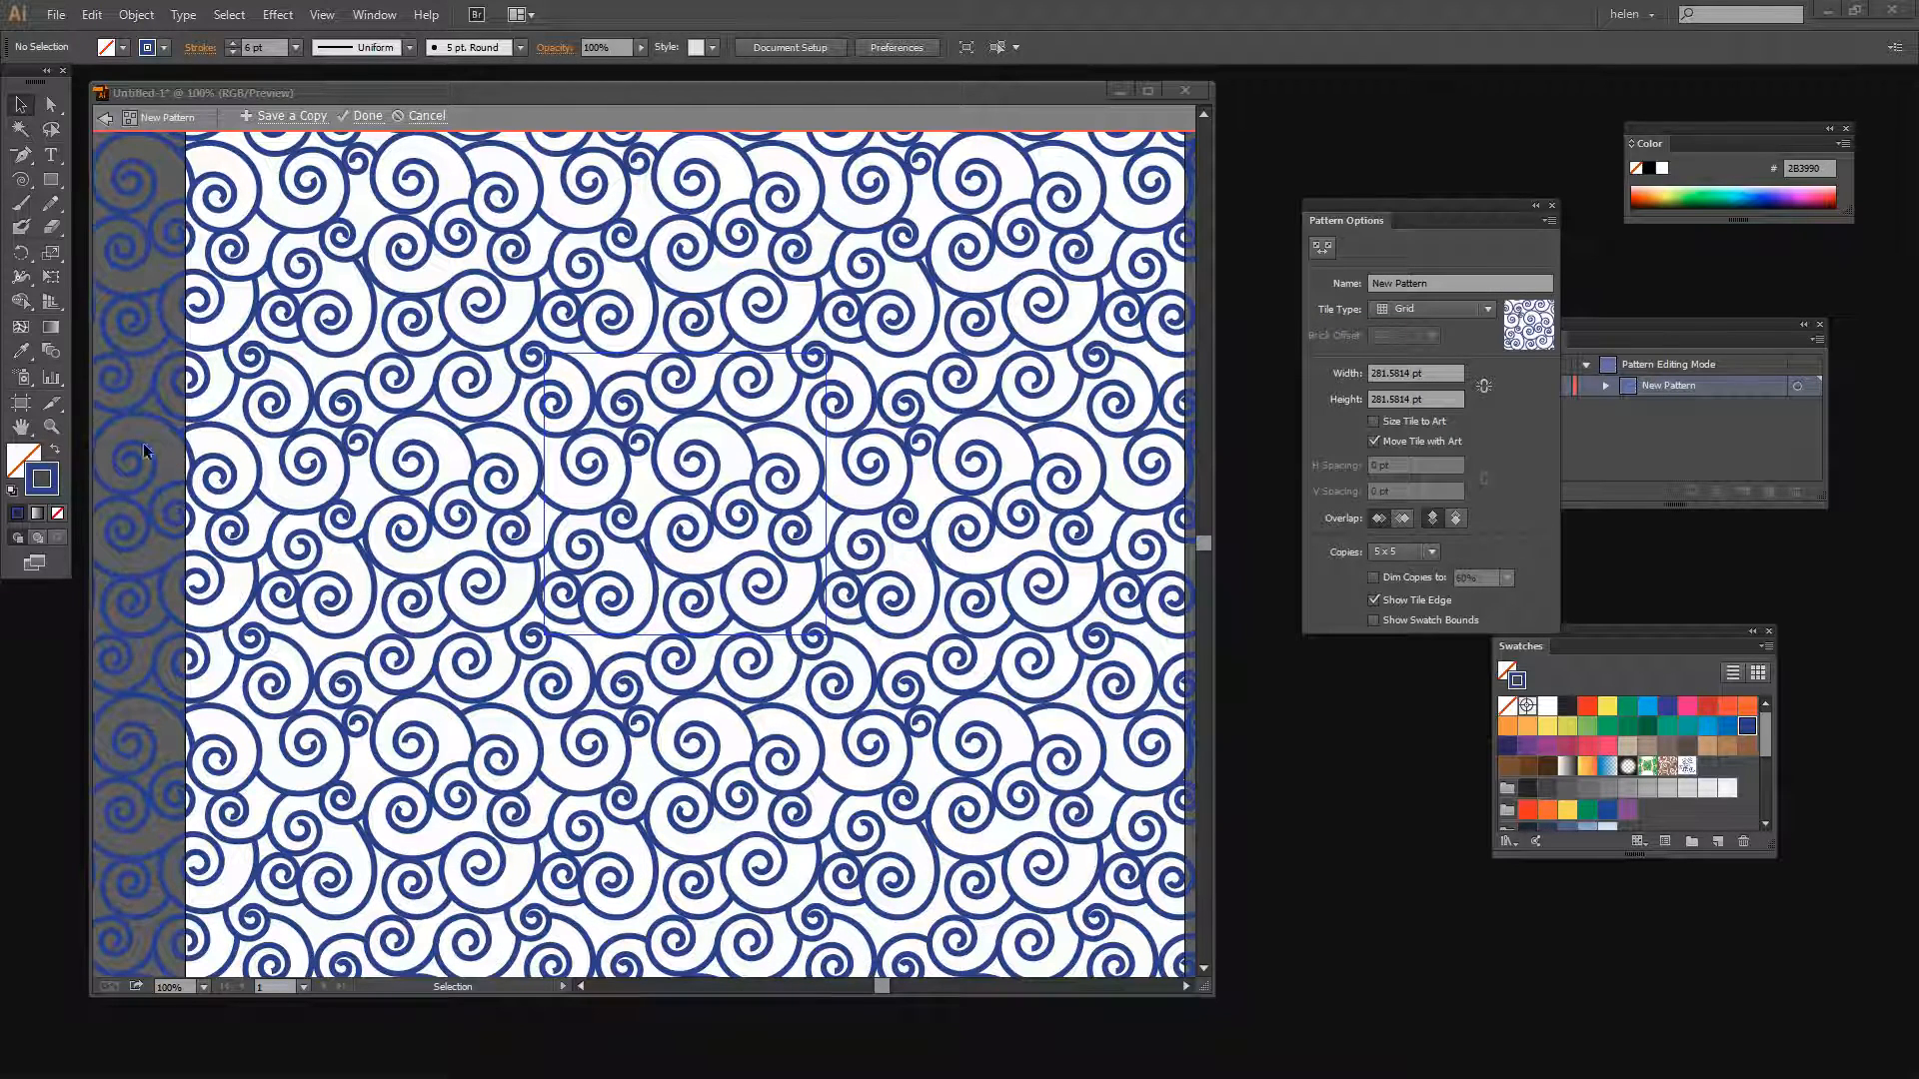
{"action": "left_click", "coordinate": [51, 426]}
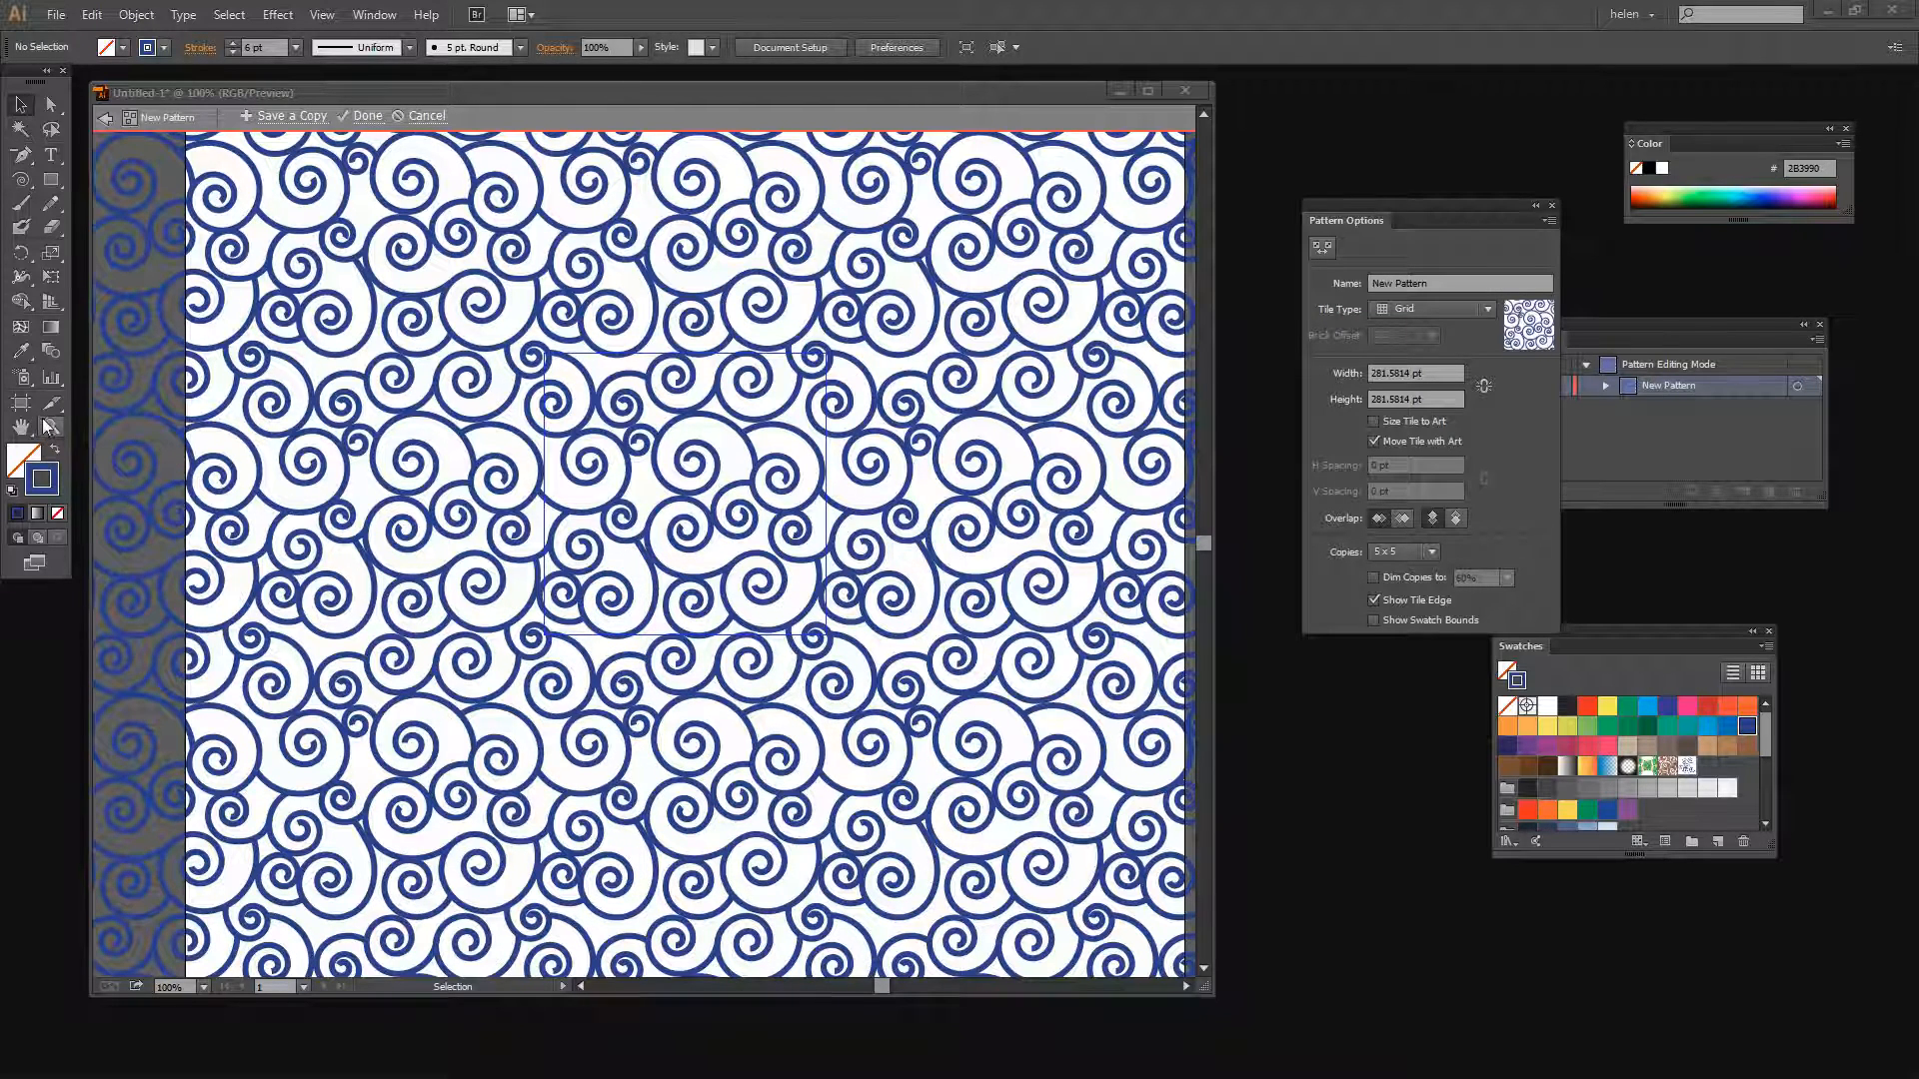
{"action": "left_click", "coordinate": [593, 654], "text": "alt"}
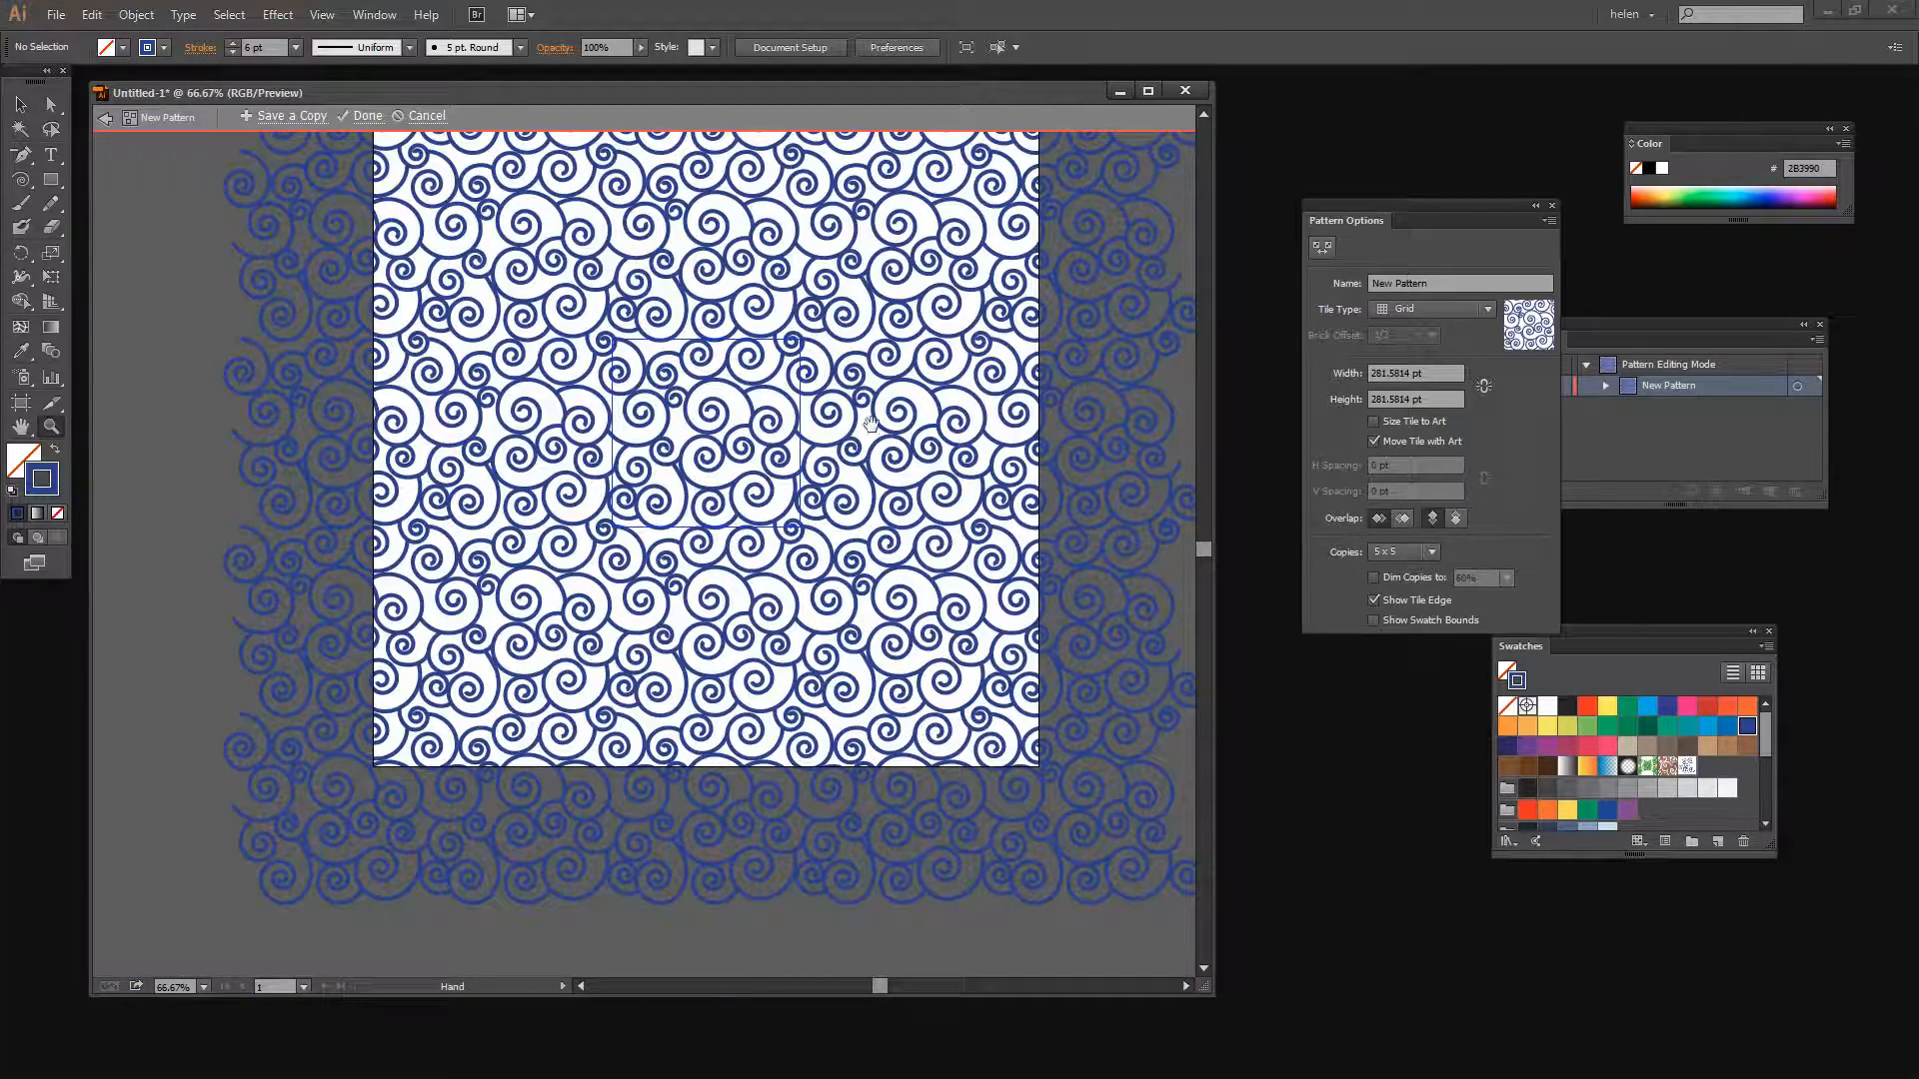
{"action": "left_click_drag", "start_coordinate": [870, 423], "coordinate": [793, 573]}
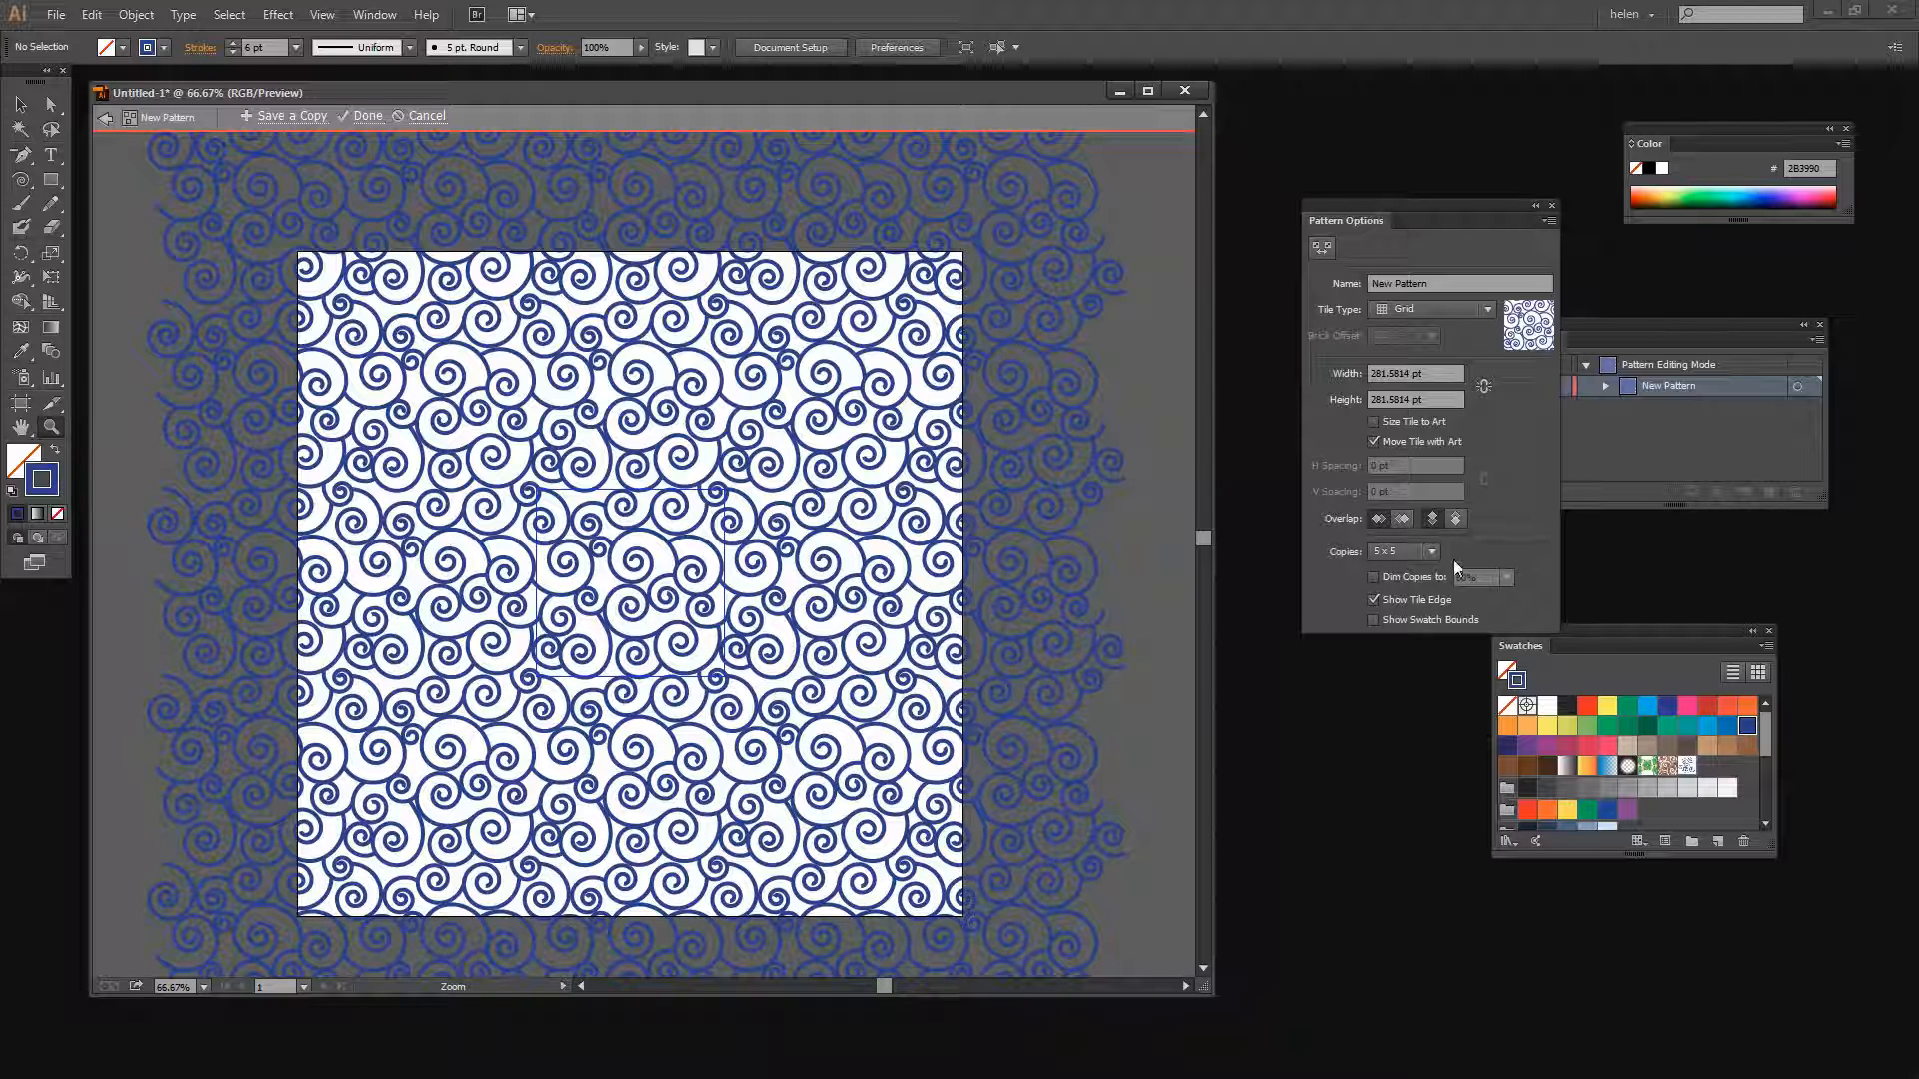
{"action": "left_click", "coordinate": [1373, 600]}
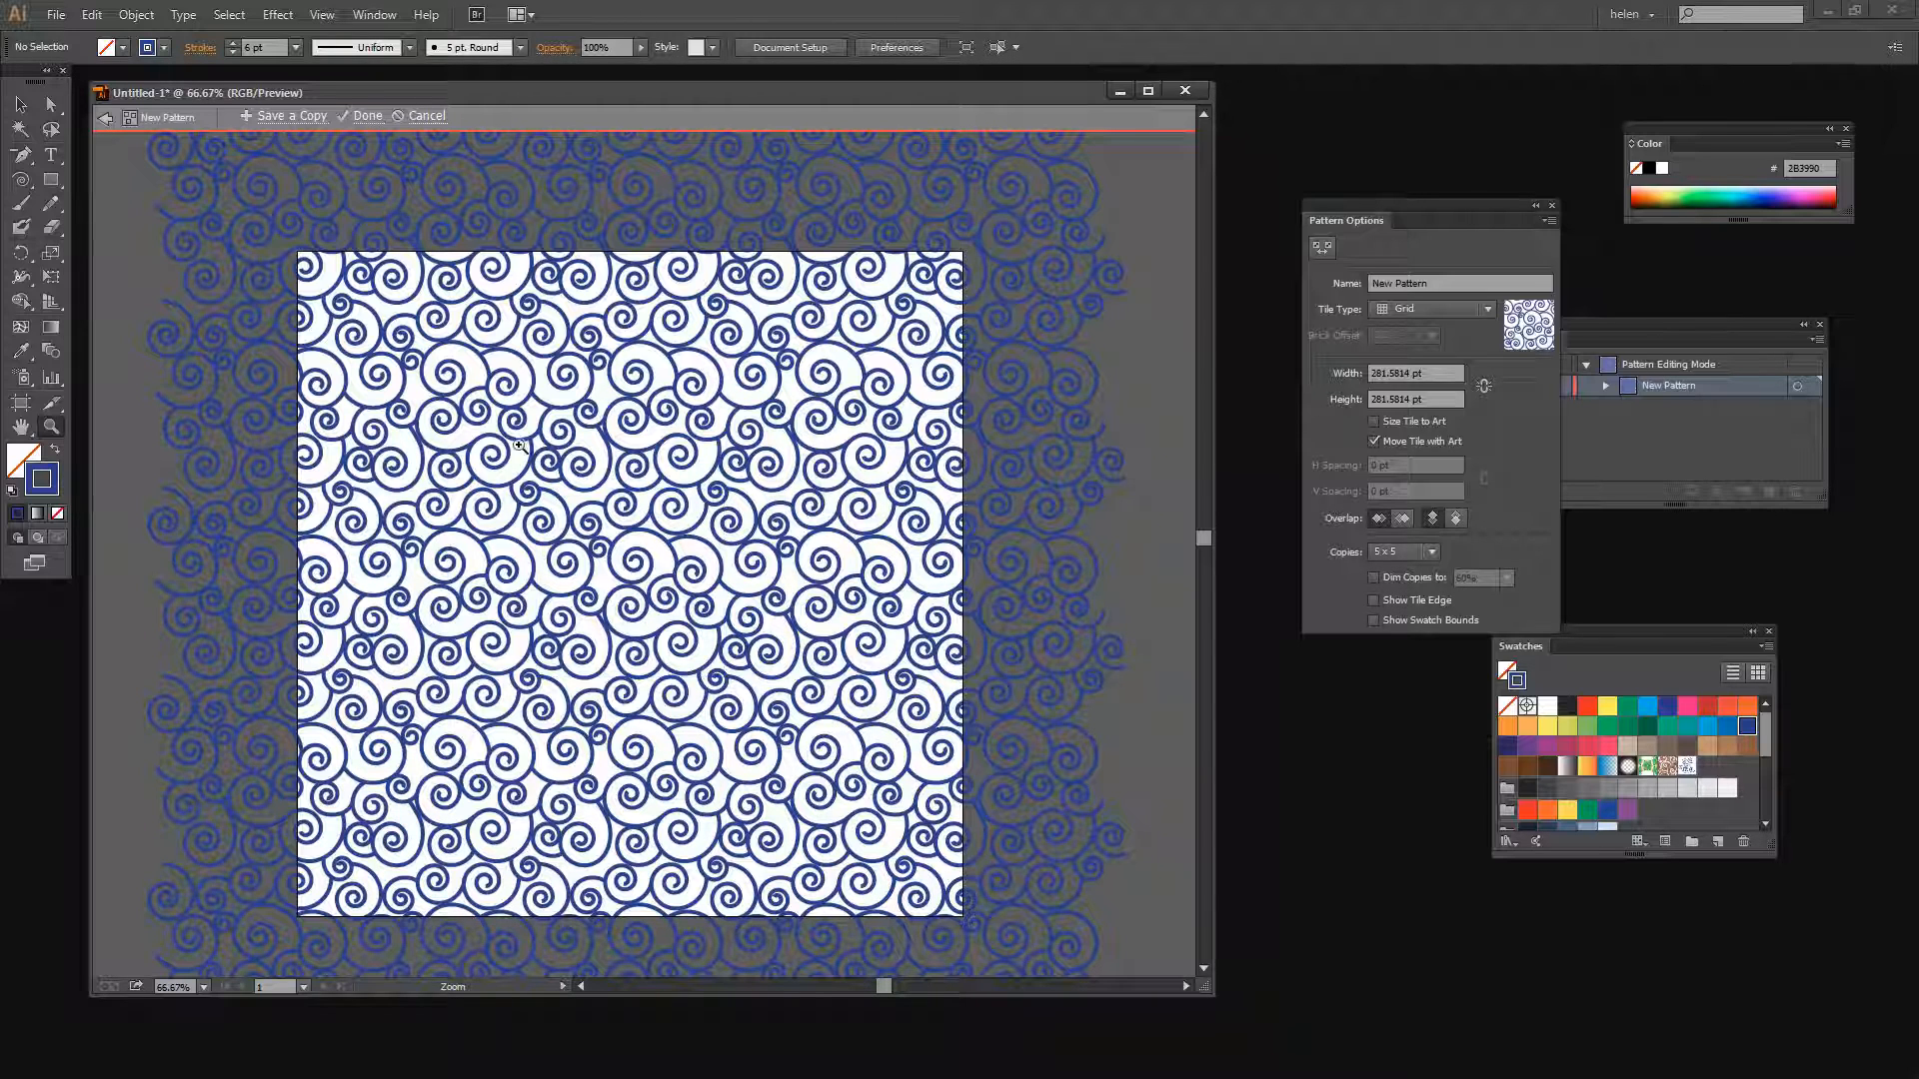
Zoom in and pan across the pattern to inspect how the spirals meet at the tile seams
{"action": "left_click_drag", "start_coordinate": [445, 428], "coordinate": [854, 794]}
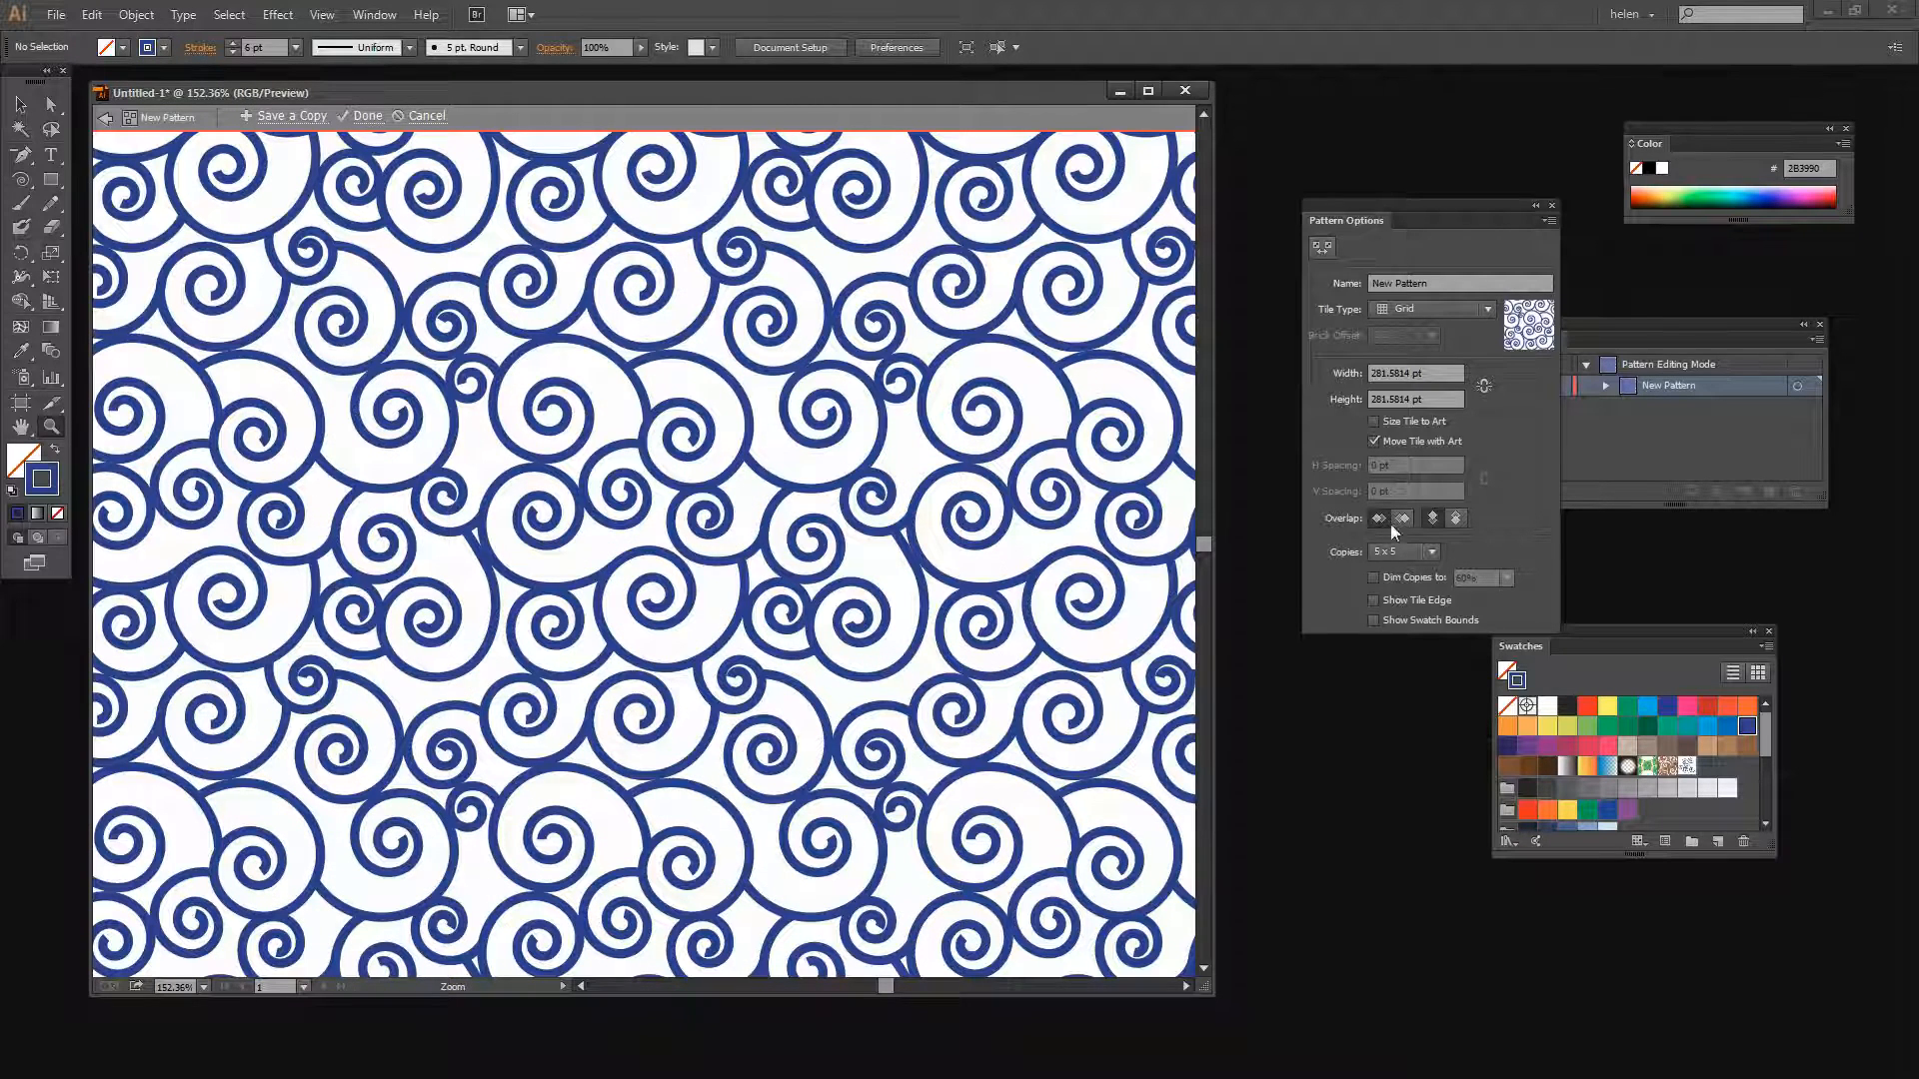
{"action": "left_click_drag", "start_coordinate": [1062, 707], "coordinate": [939, 614]}
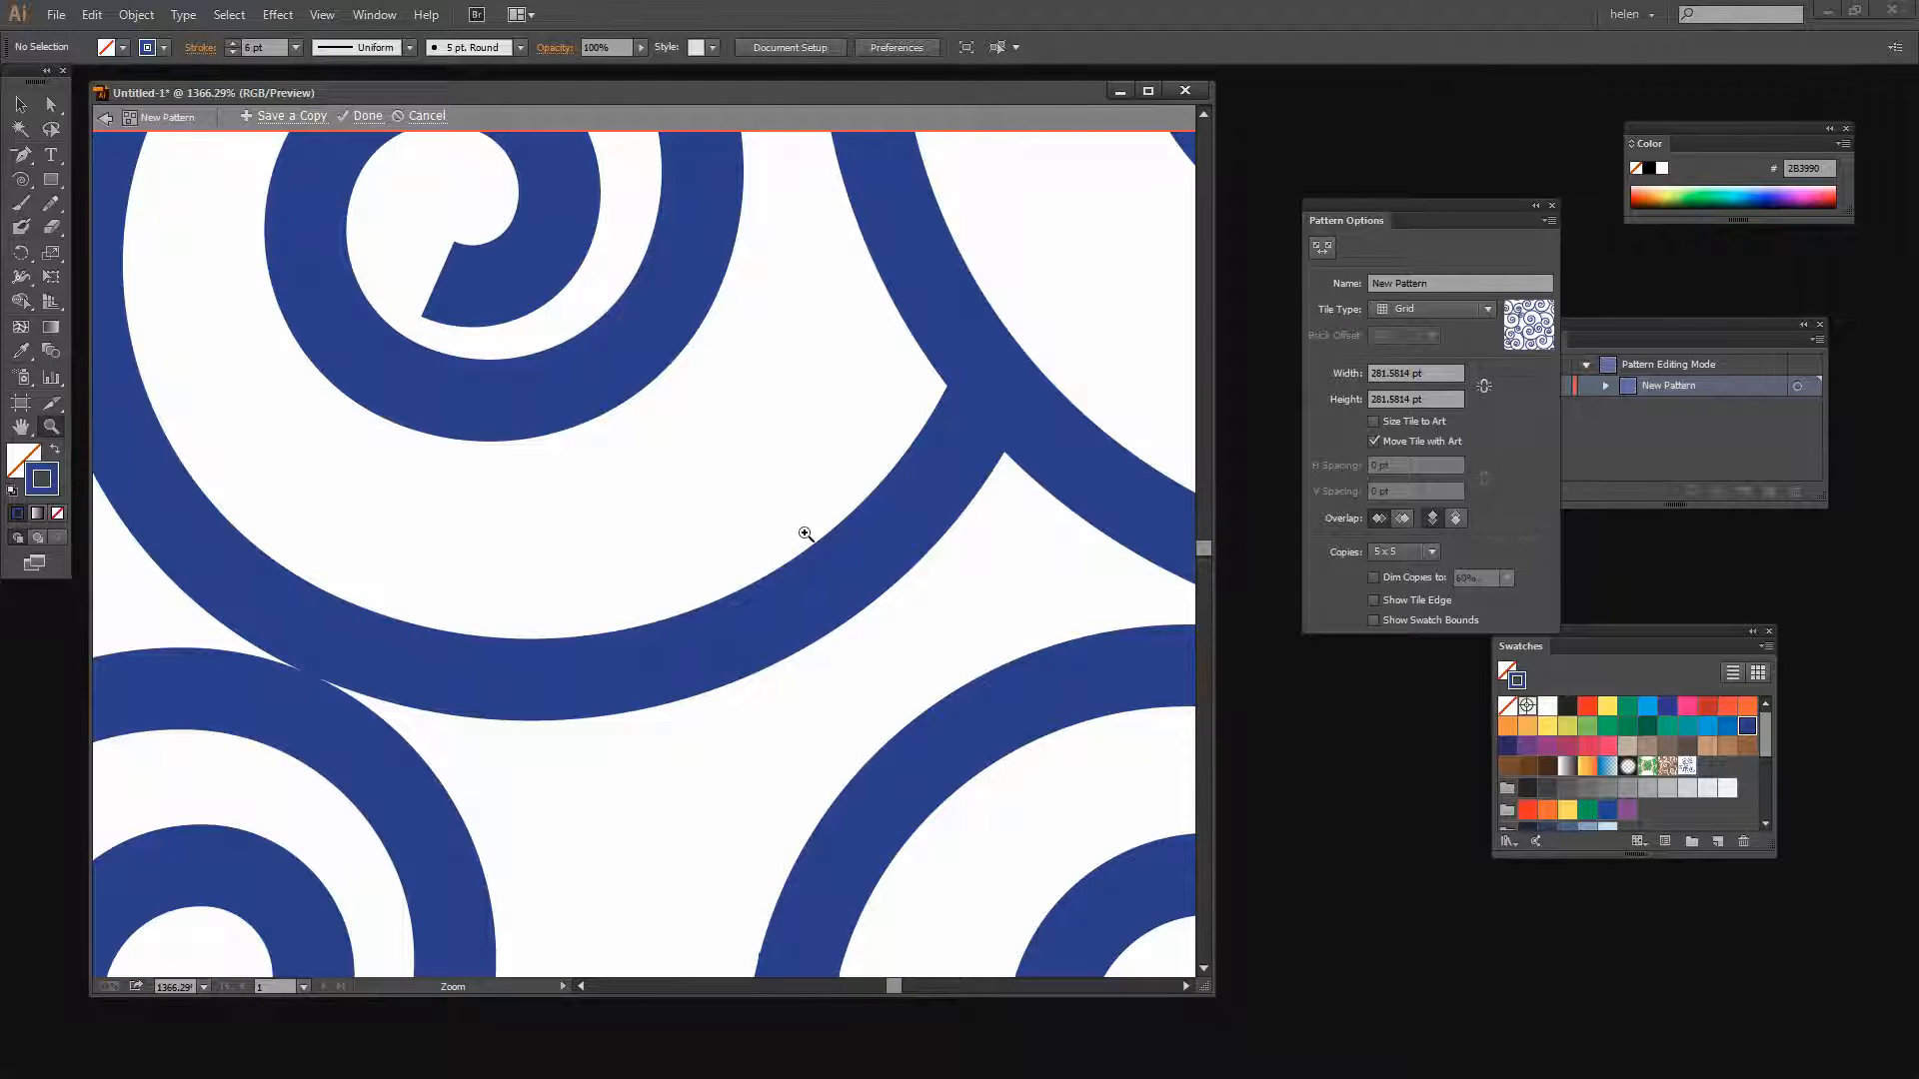
{"action": "left_click", "coordinate": [806, 535], "text": "alt"}
{"action": "left_click", "coordinate": [805, 536], "text": "alt"}
{"action": "left_click", "coordinate": [806, 542], "text": "alt"}
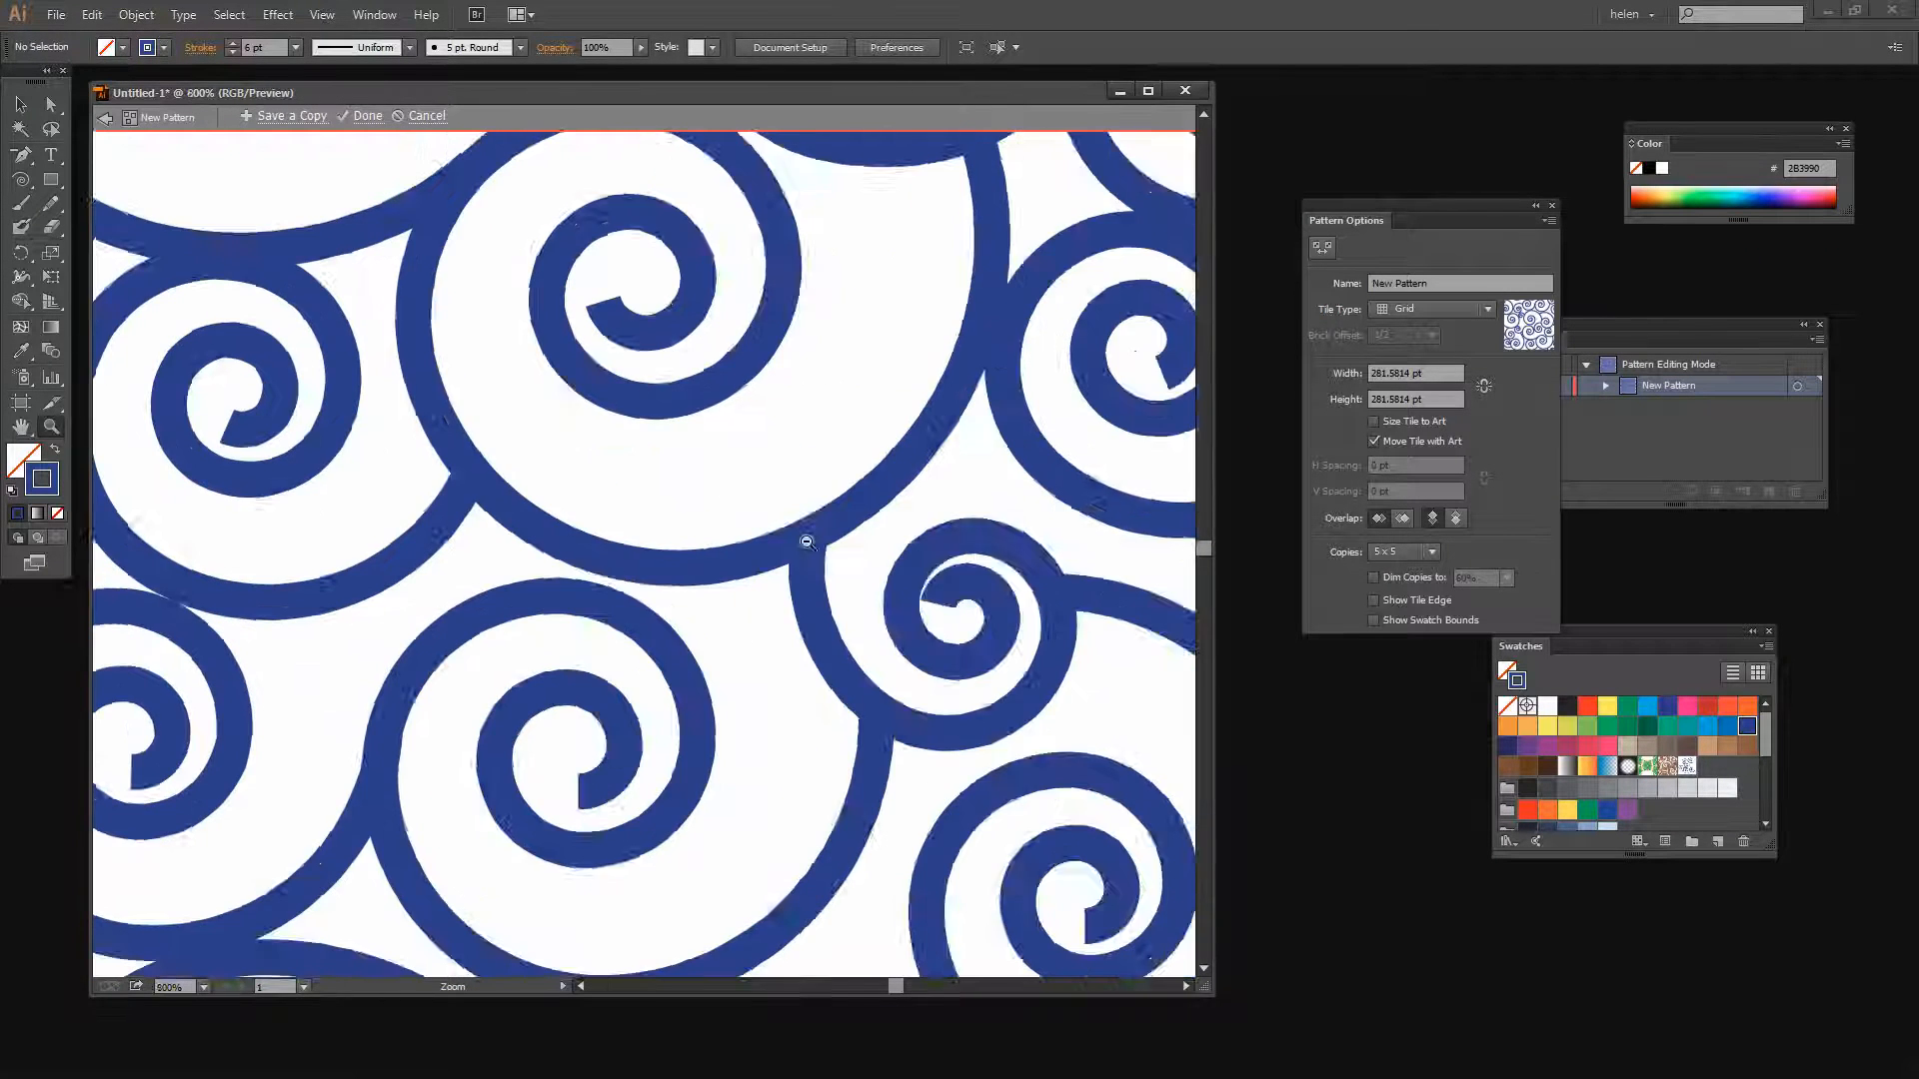
{"action": "left_click", "coordinate": [807, 542], "text": "alt"}
{"action": "left_click", "coordinate": [641, 575], "text": "alt"}
{"action": "left_click", "coordinate": [641, 576], "text": "alt"}
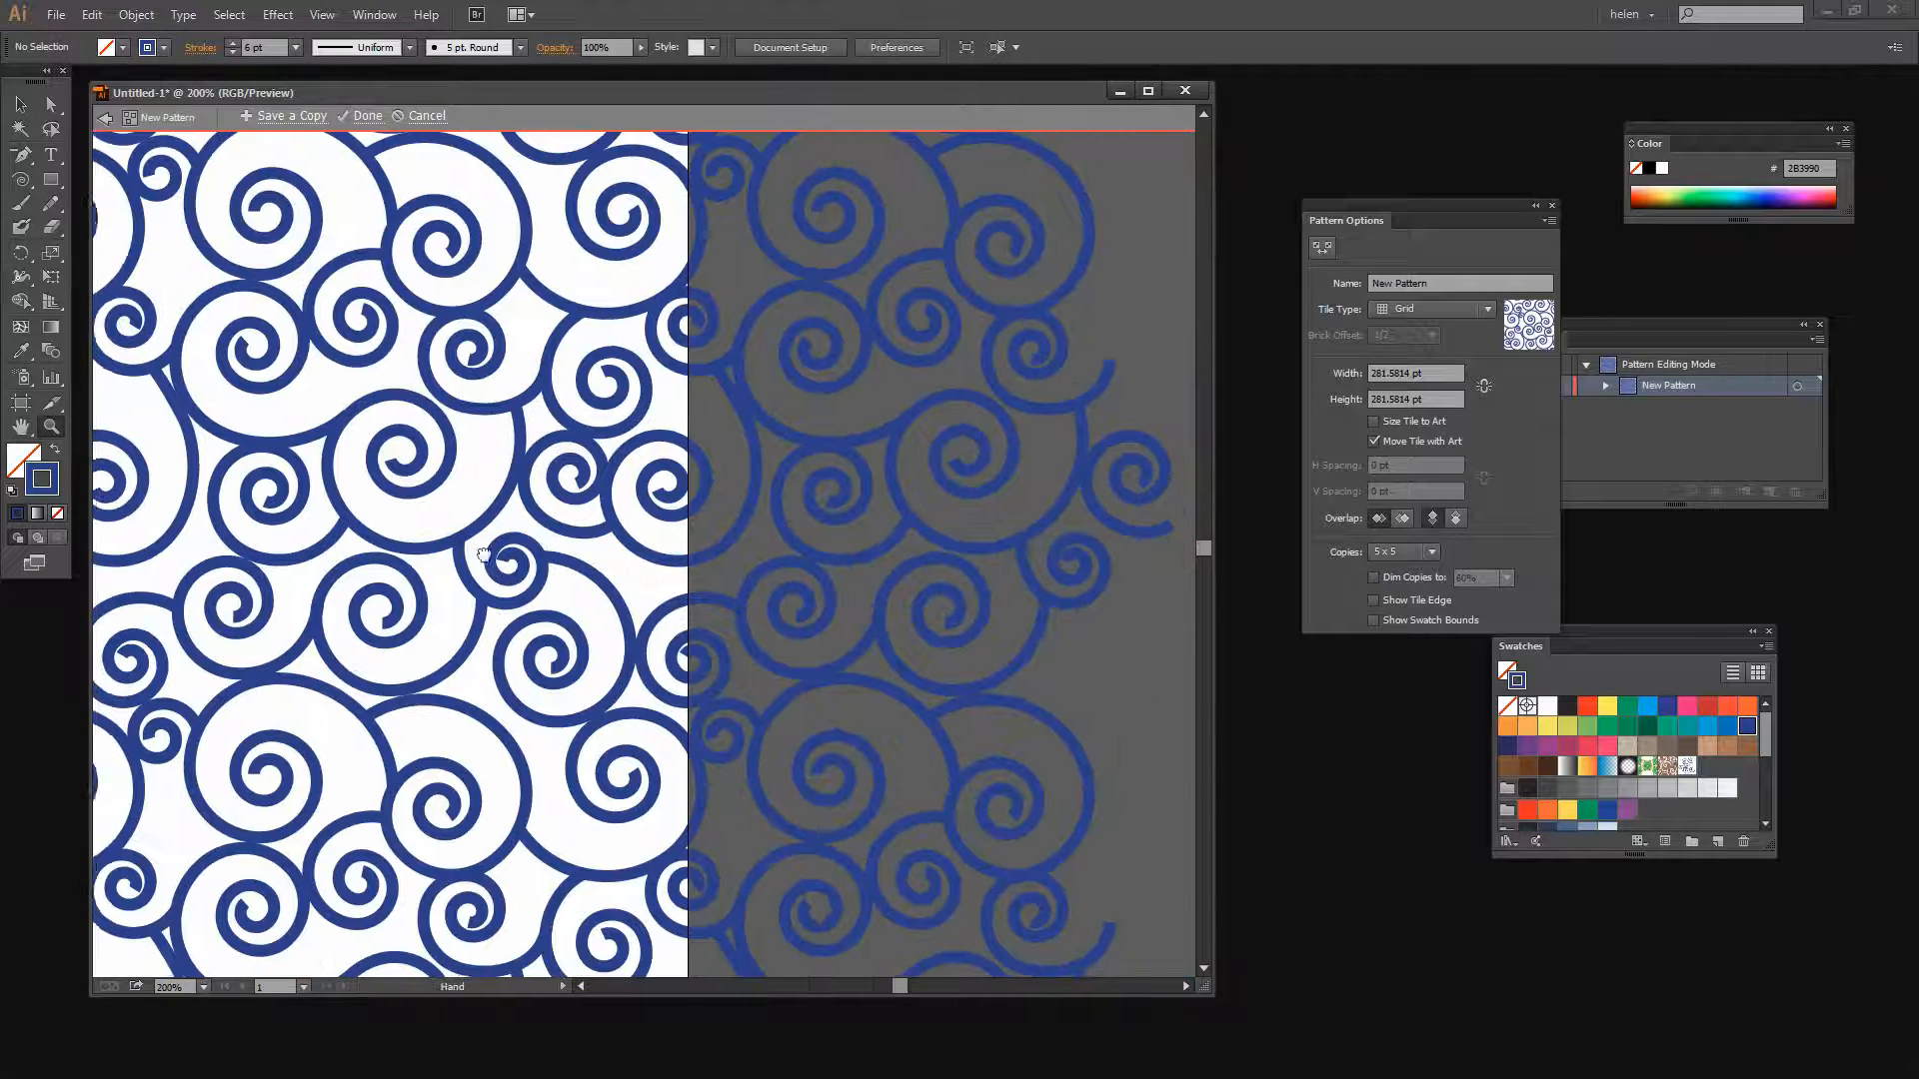
{"action": "left_click_drag", "start_coordinate": [484, 555], "coordinate": [991, 650]}
{"action": "left_click_drag", "start_coordinate": [625, 507], "coordinate": [996, 770]}
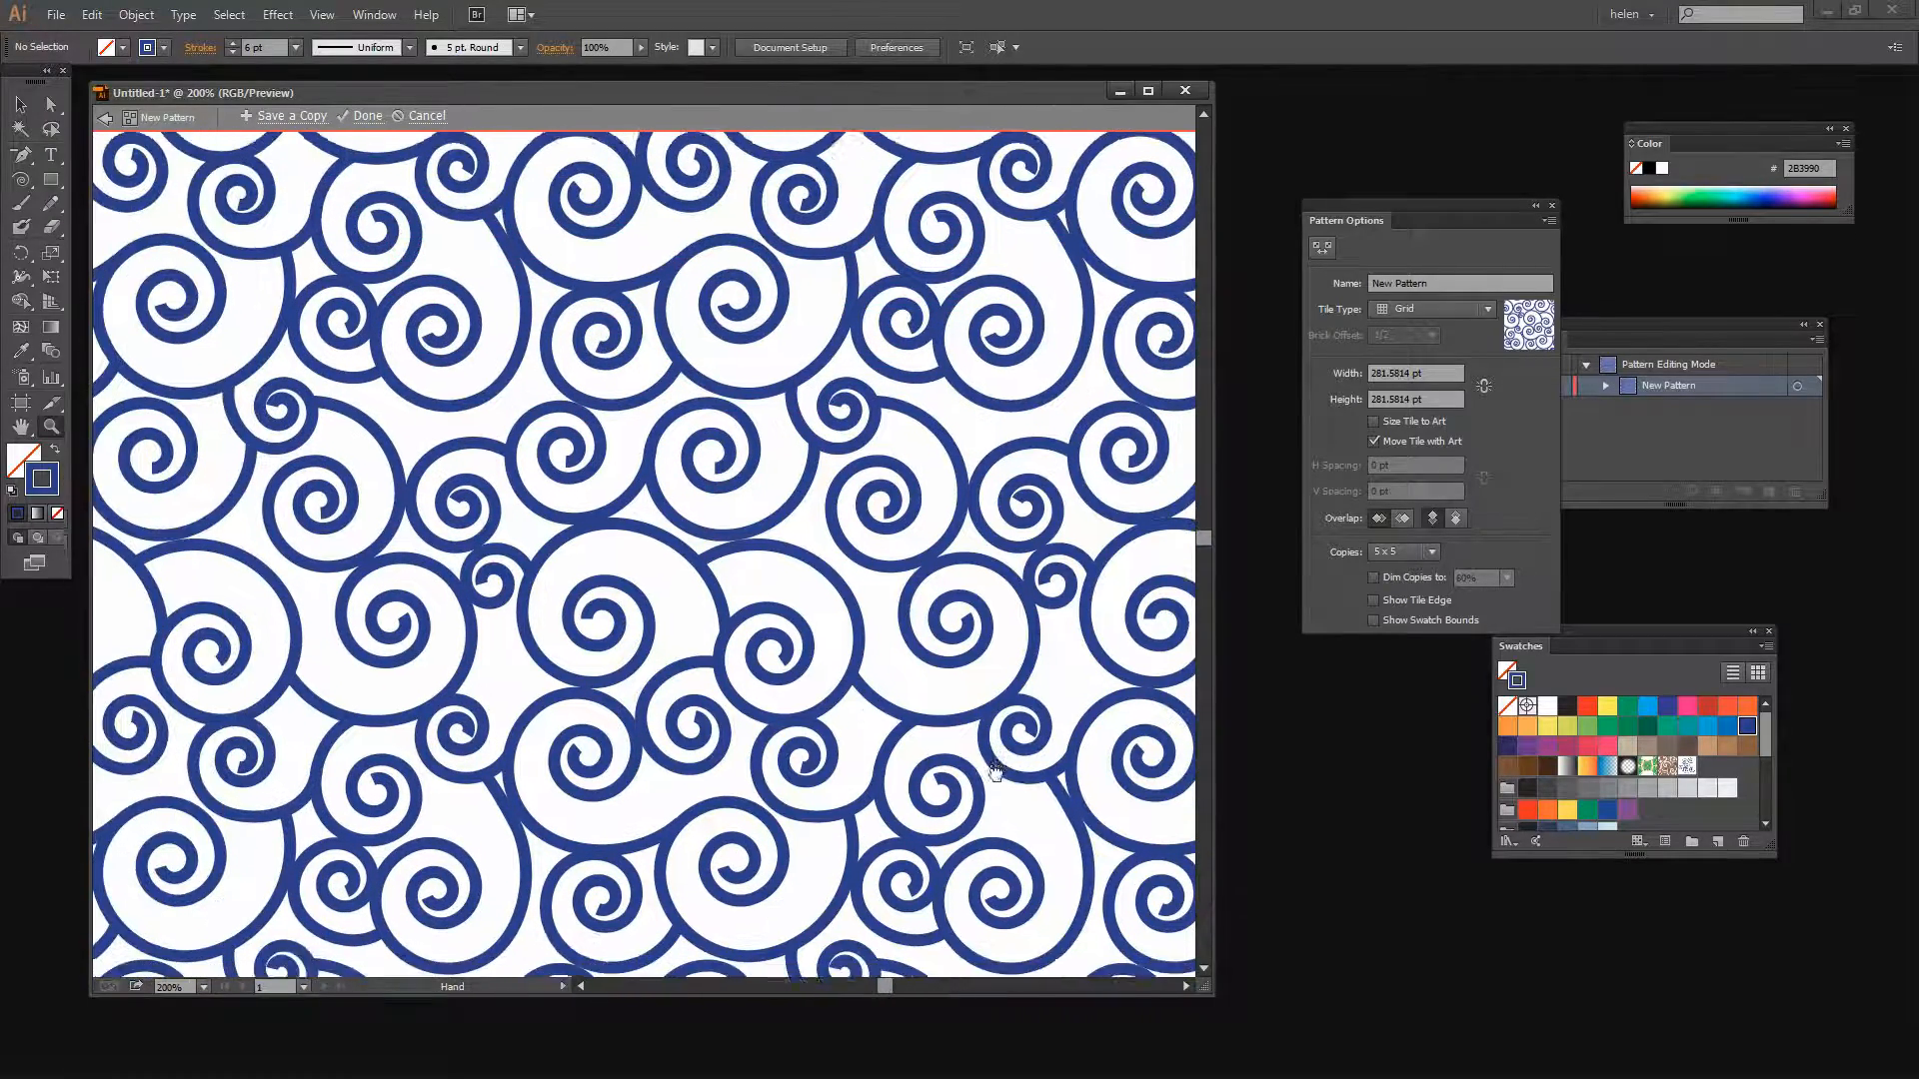
{"action": "left_click_drag", "start_coordinate": [904, 893], "coordinate": [906, 752]}
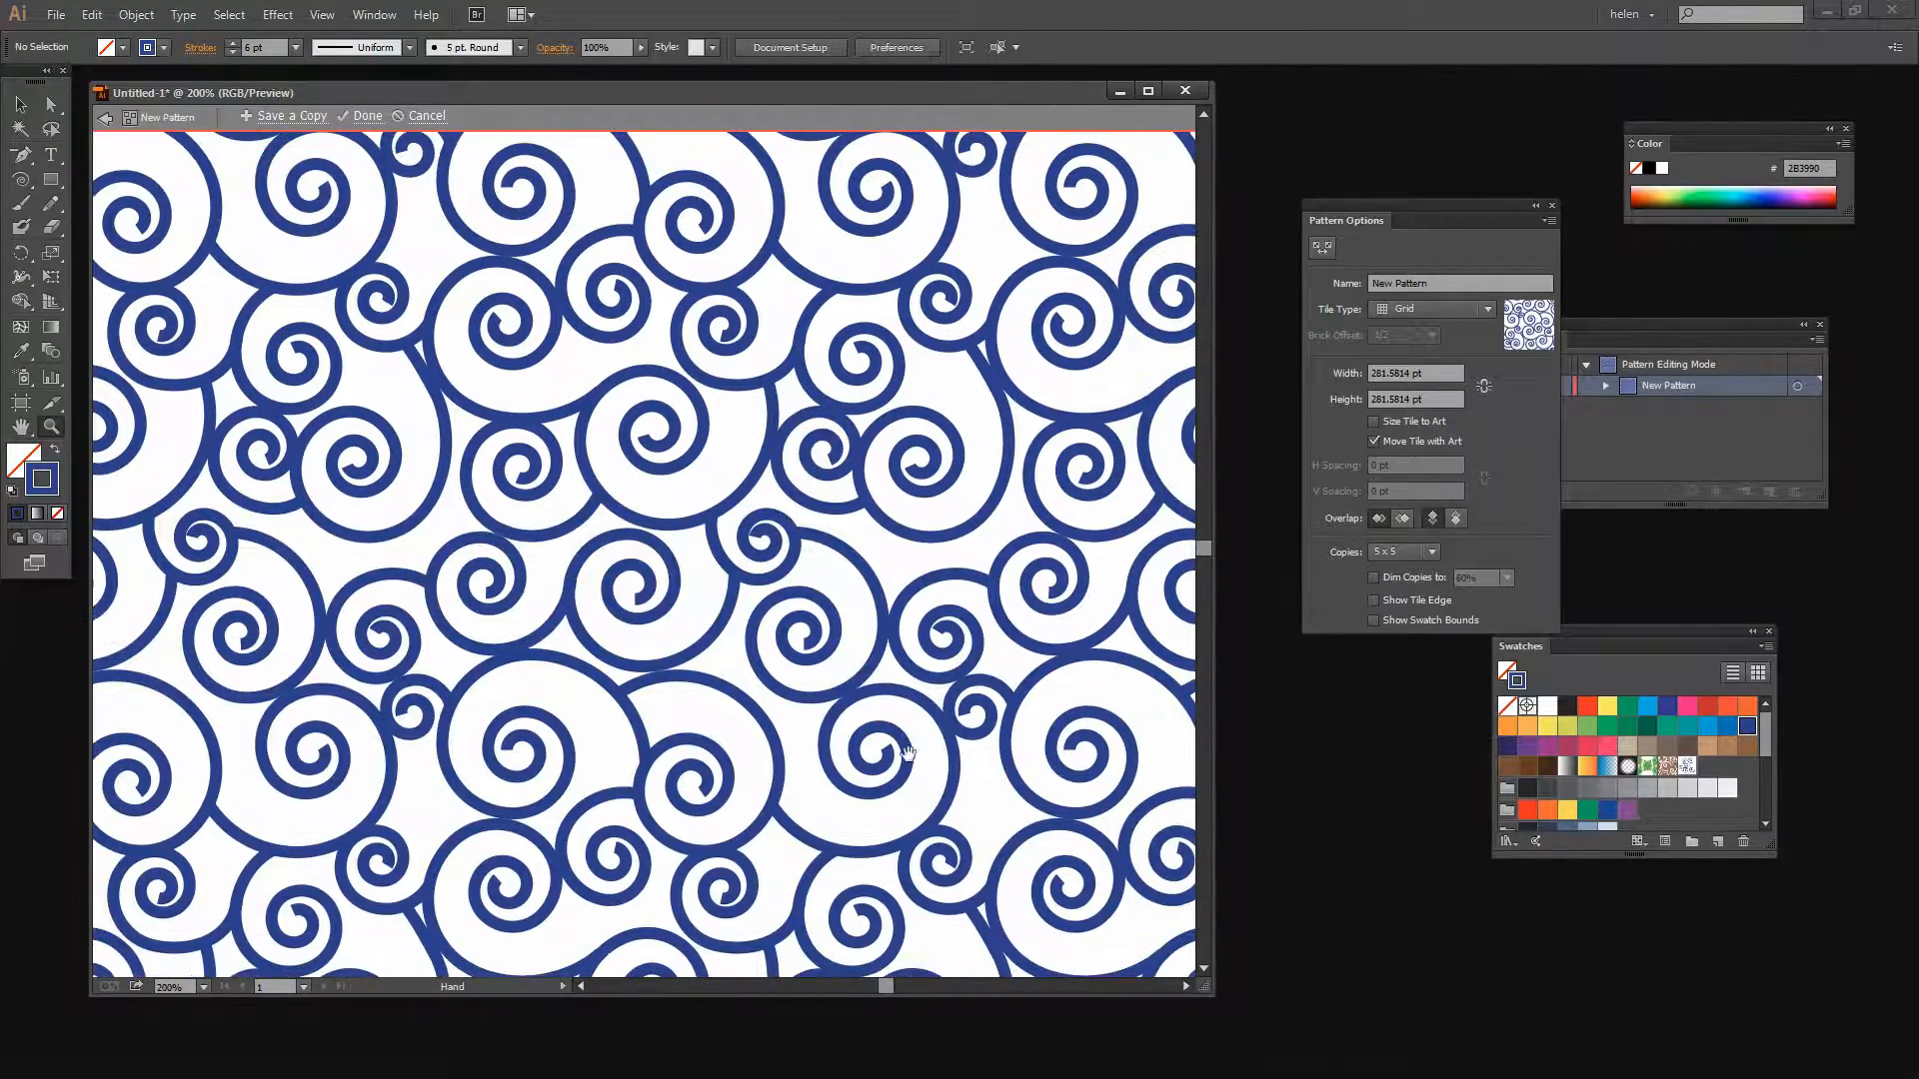
{"action": "left_click_drag", "start_coordinate": [944, 822], "coordinate": [881, 516]}
{"action": "left_click_drag", "start_coordinate": [767, 364], "coordinate": [937, 708]}
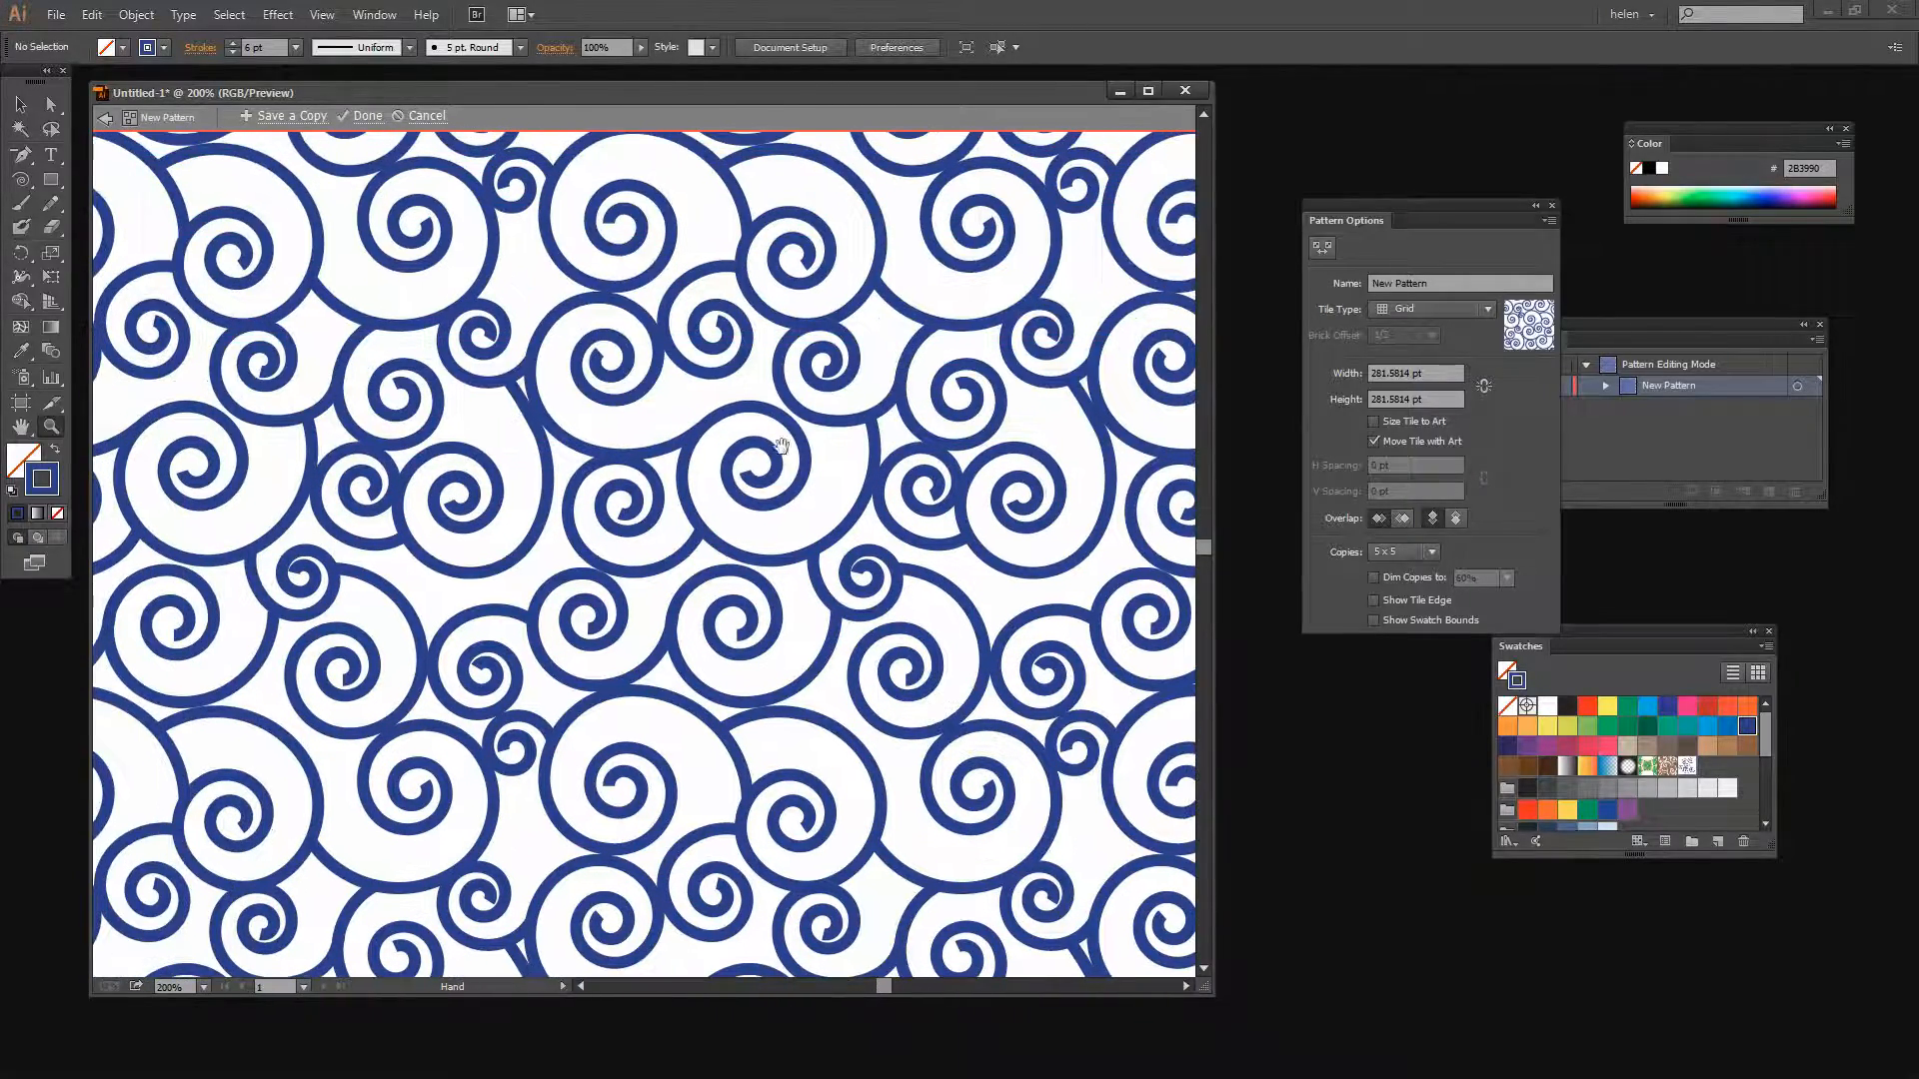
{"action": "left_click_drag", "start_coordinate": [774, 427], "coordinate": [943, 712]}
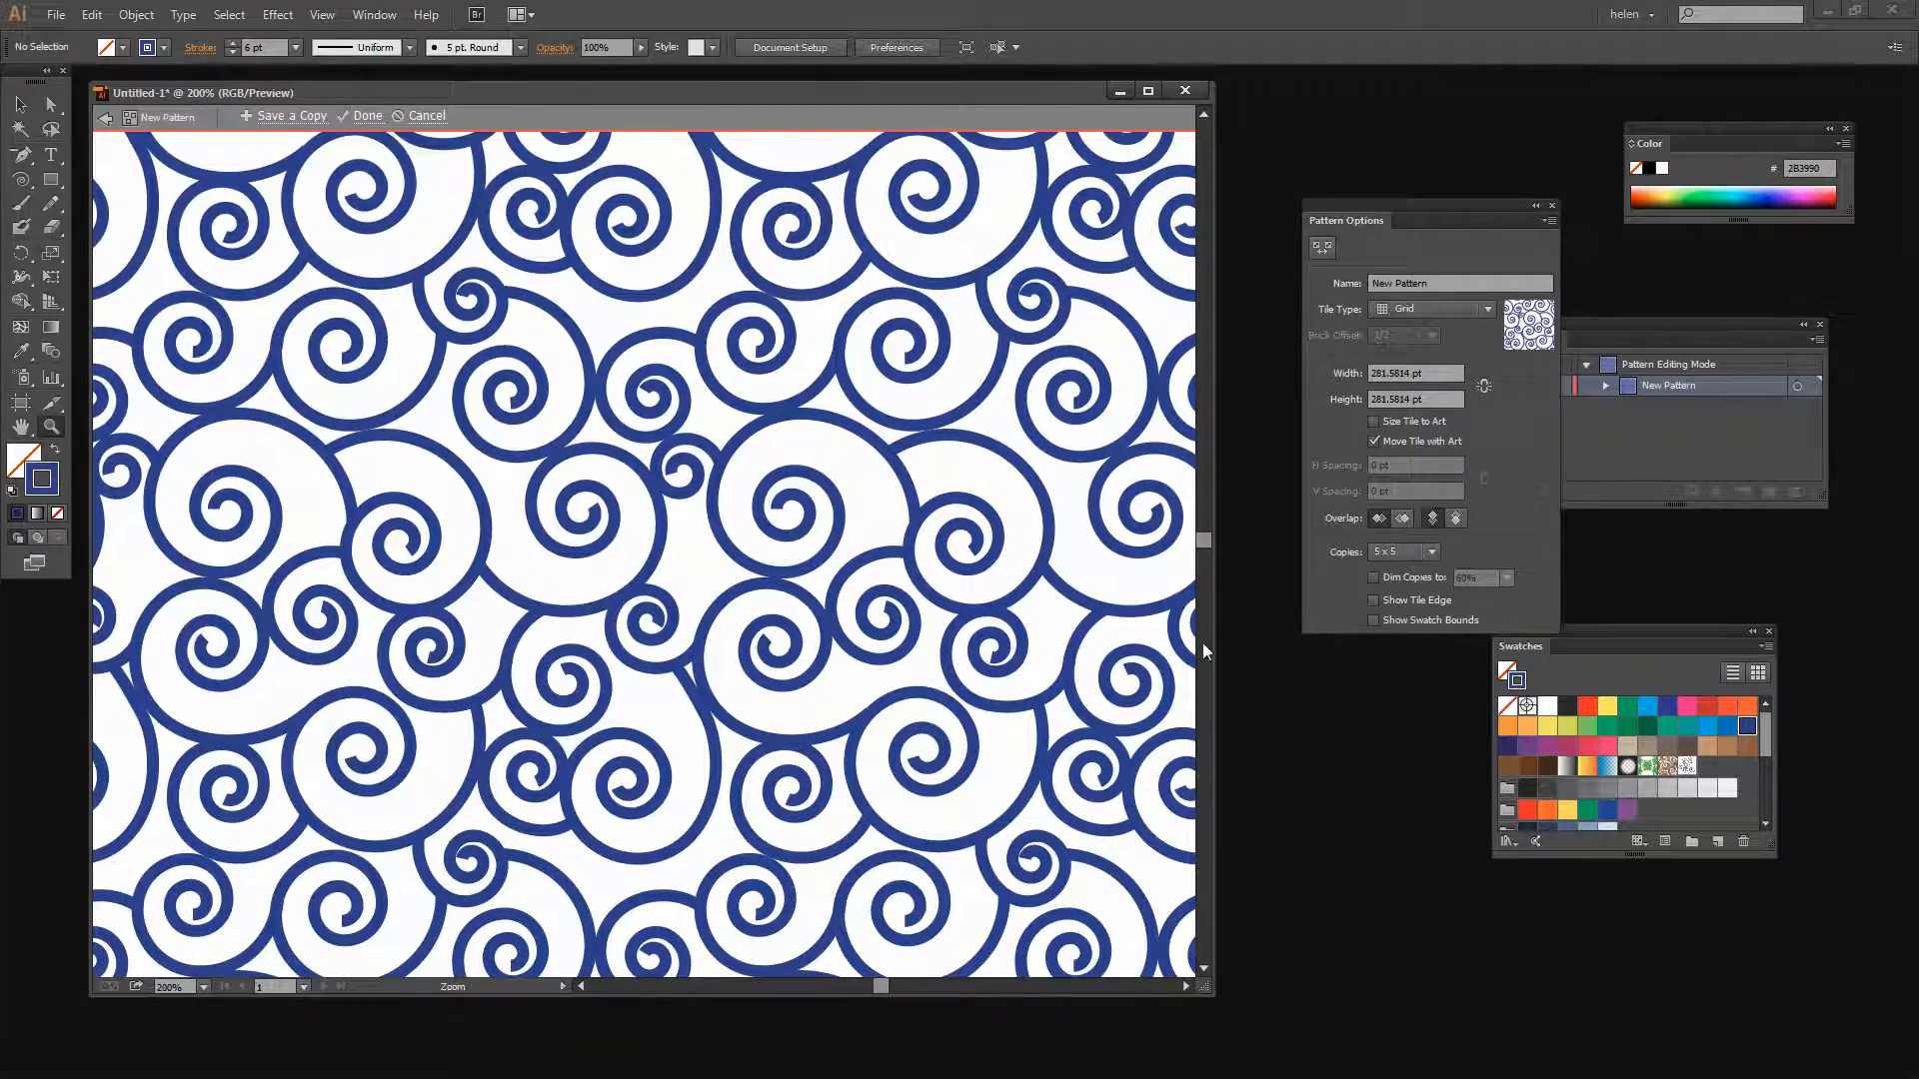
Show the tile edge again and finish pattern editing with Done
{"action": "left_click", "coordinate": [1373, 599]}
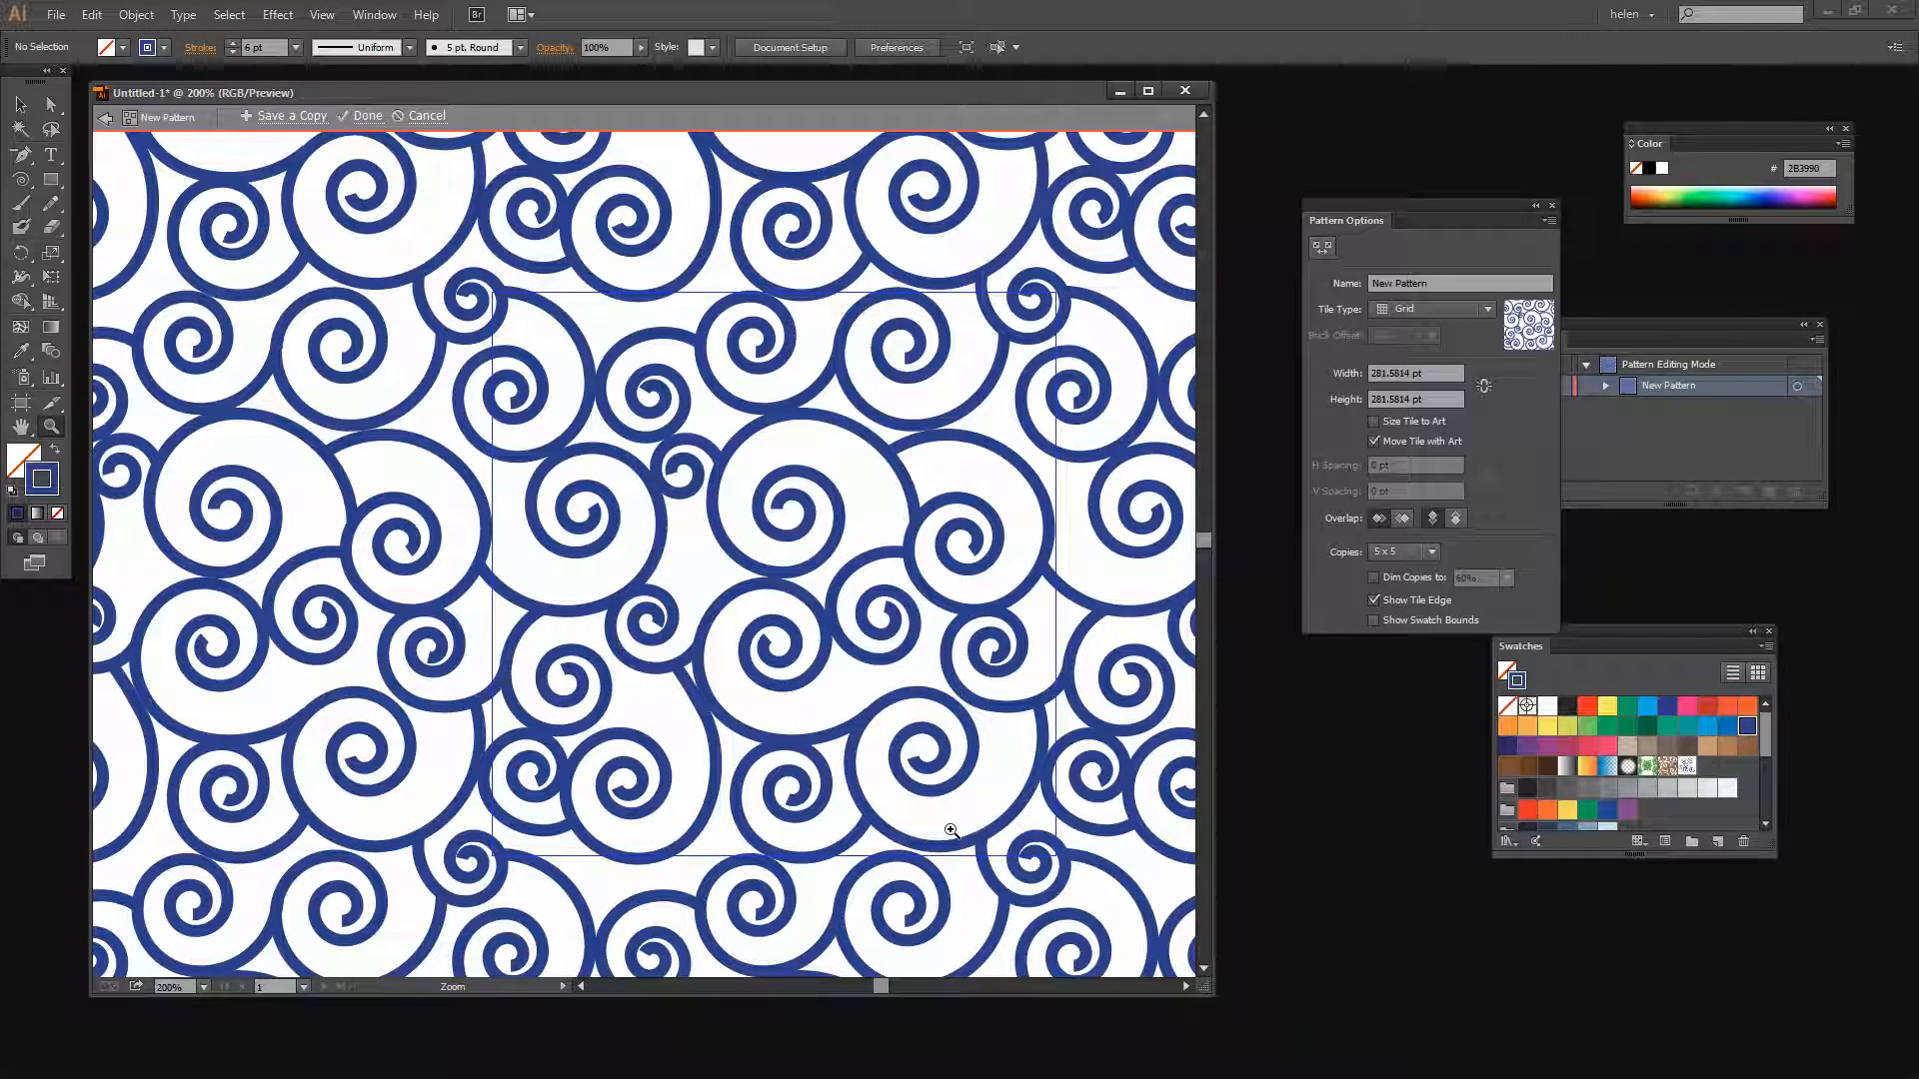
{"action": "left_click", "coordinate": [364, 117]}
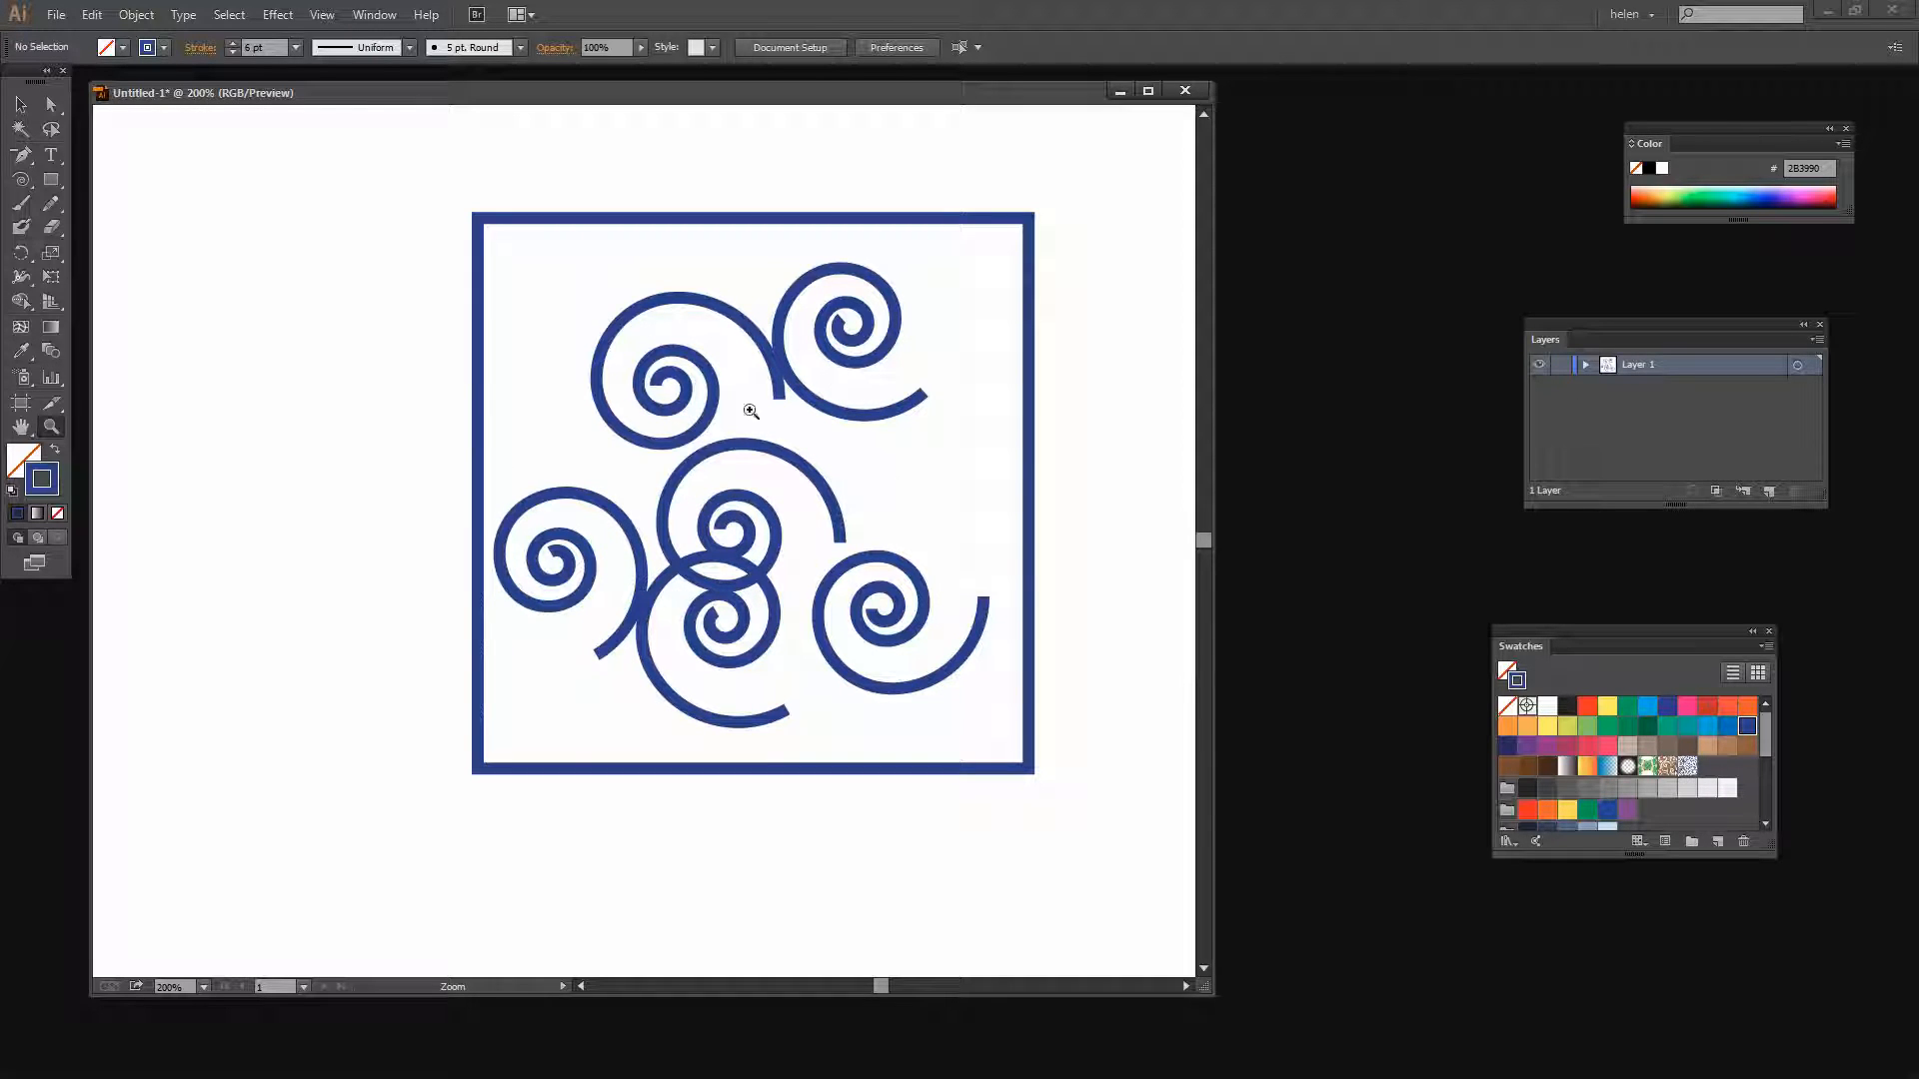
Select all the original spirals and the square on the artboard and delete them
{"action": "left_click", "coordinate": [21, 104]}
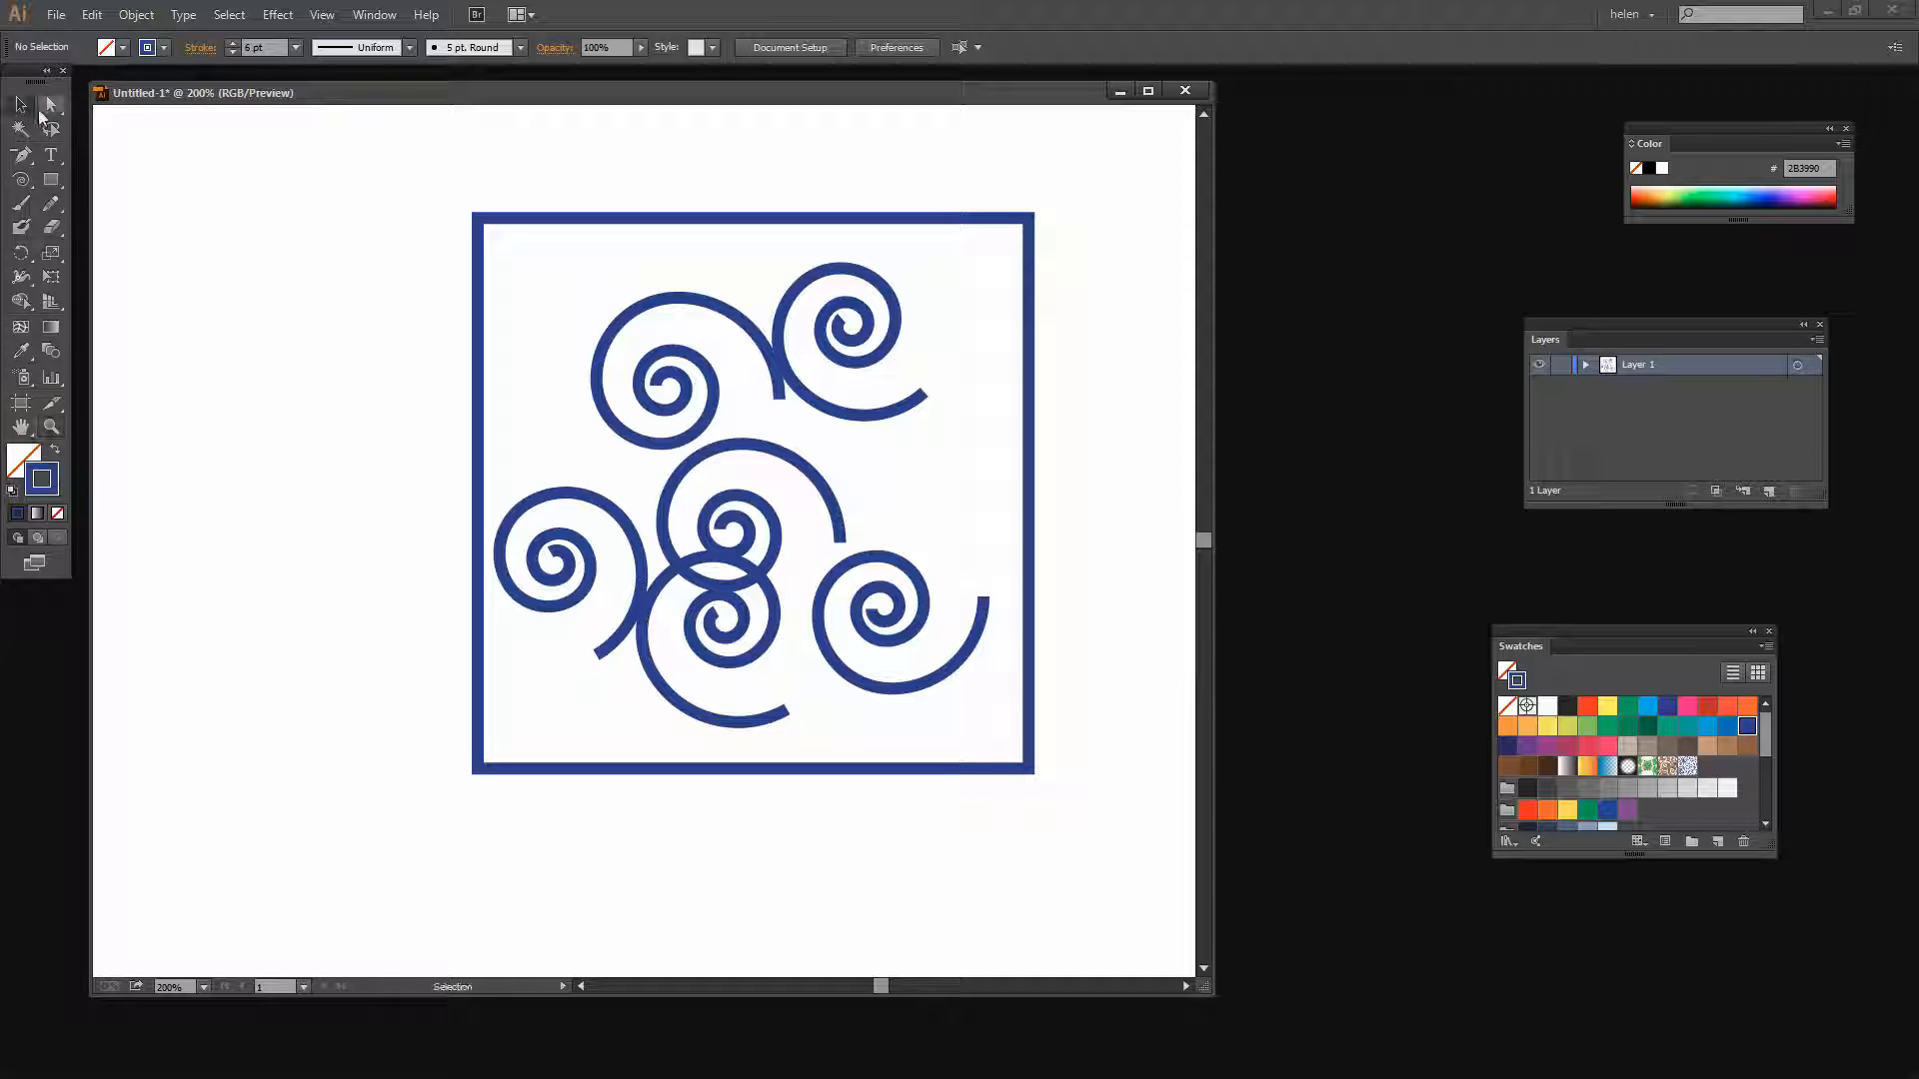
{"action": "left_click_drag", "start_coordinate": [368, 176], "coordinate": [1104, 897]}
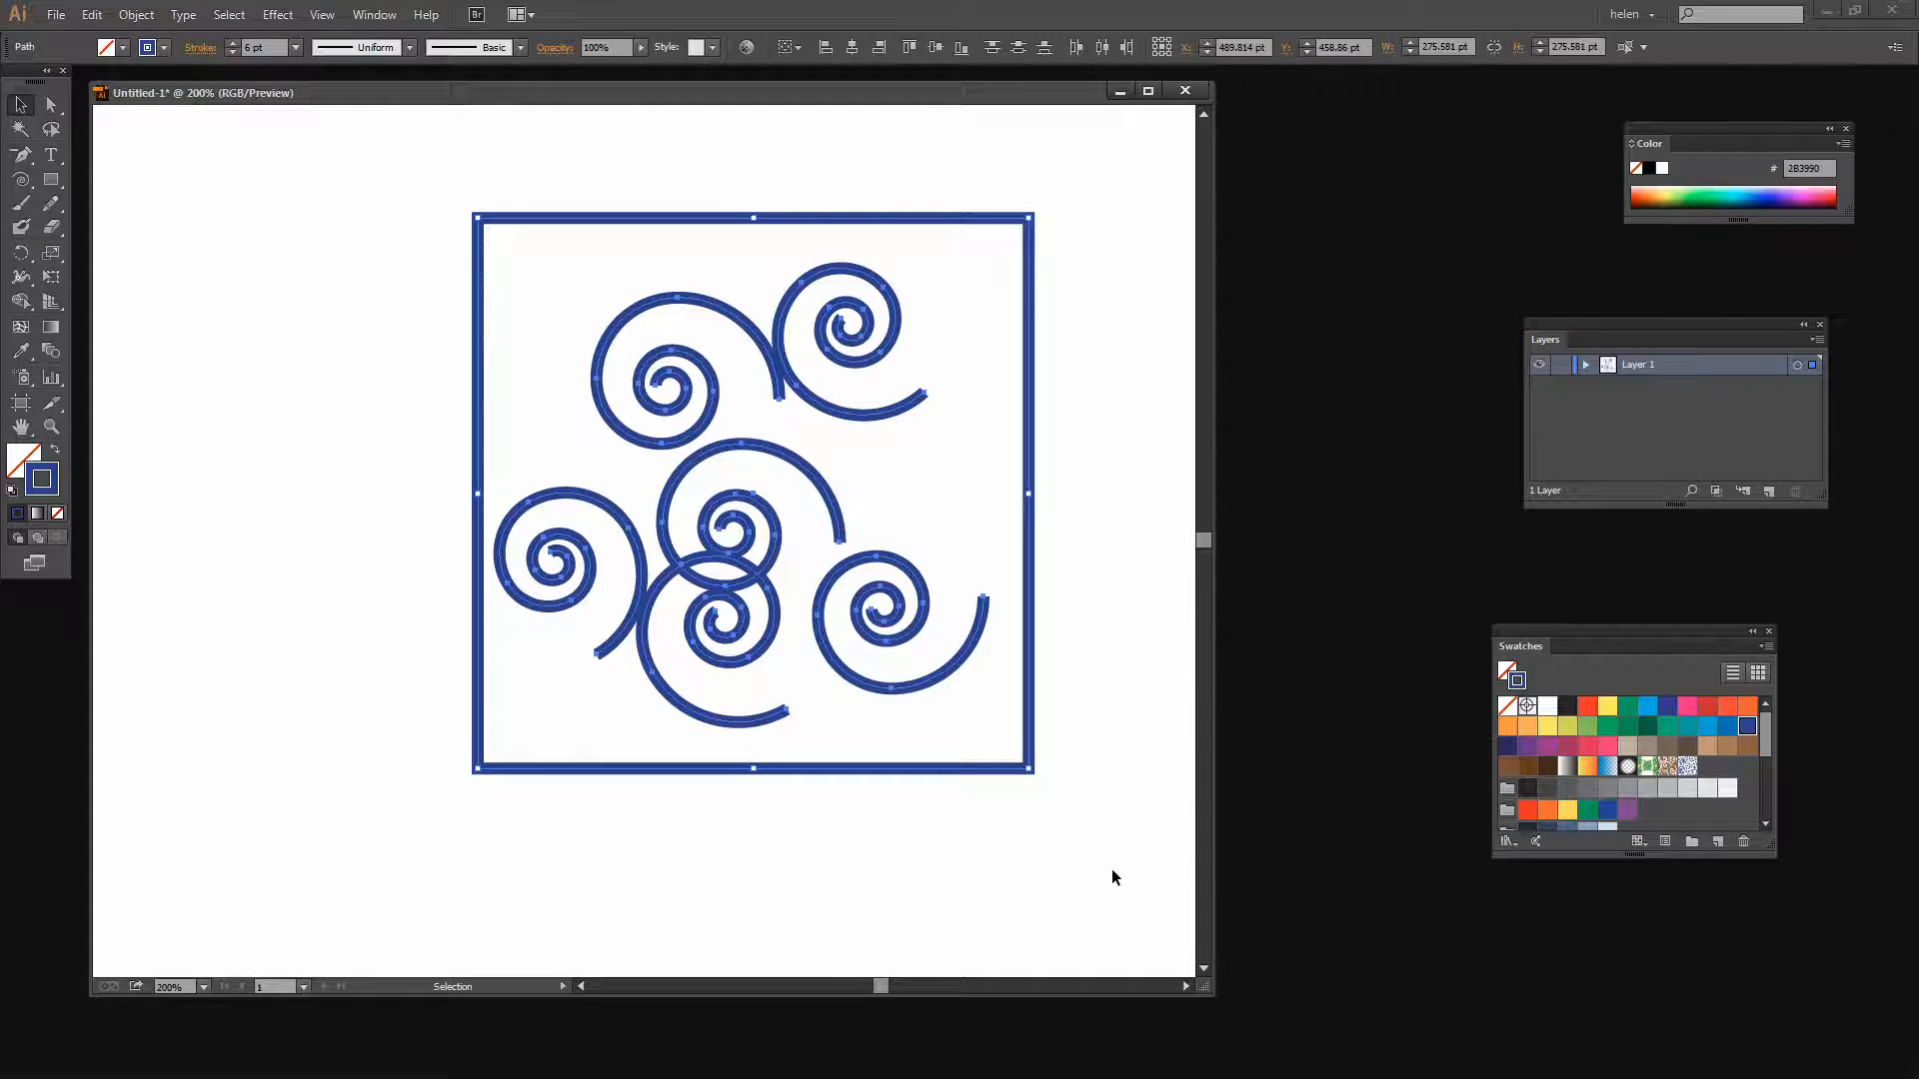
{"action": "key", "text": "Delete"}
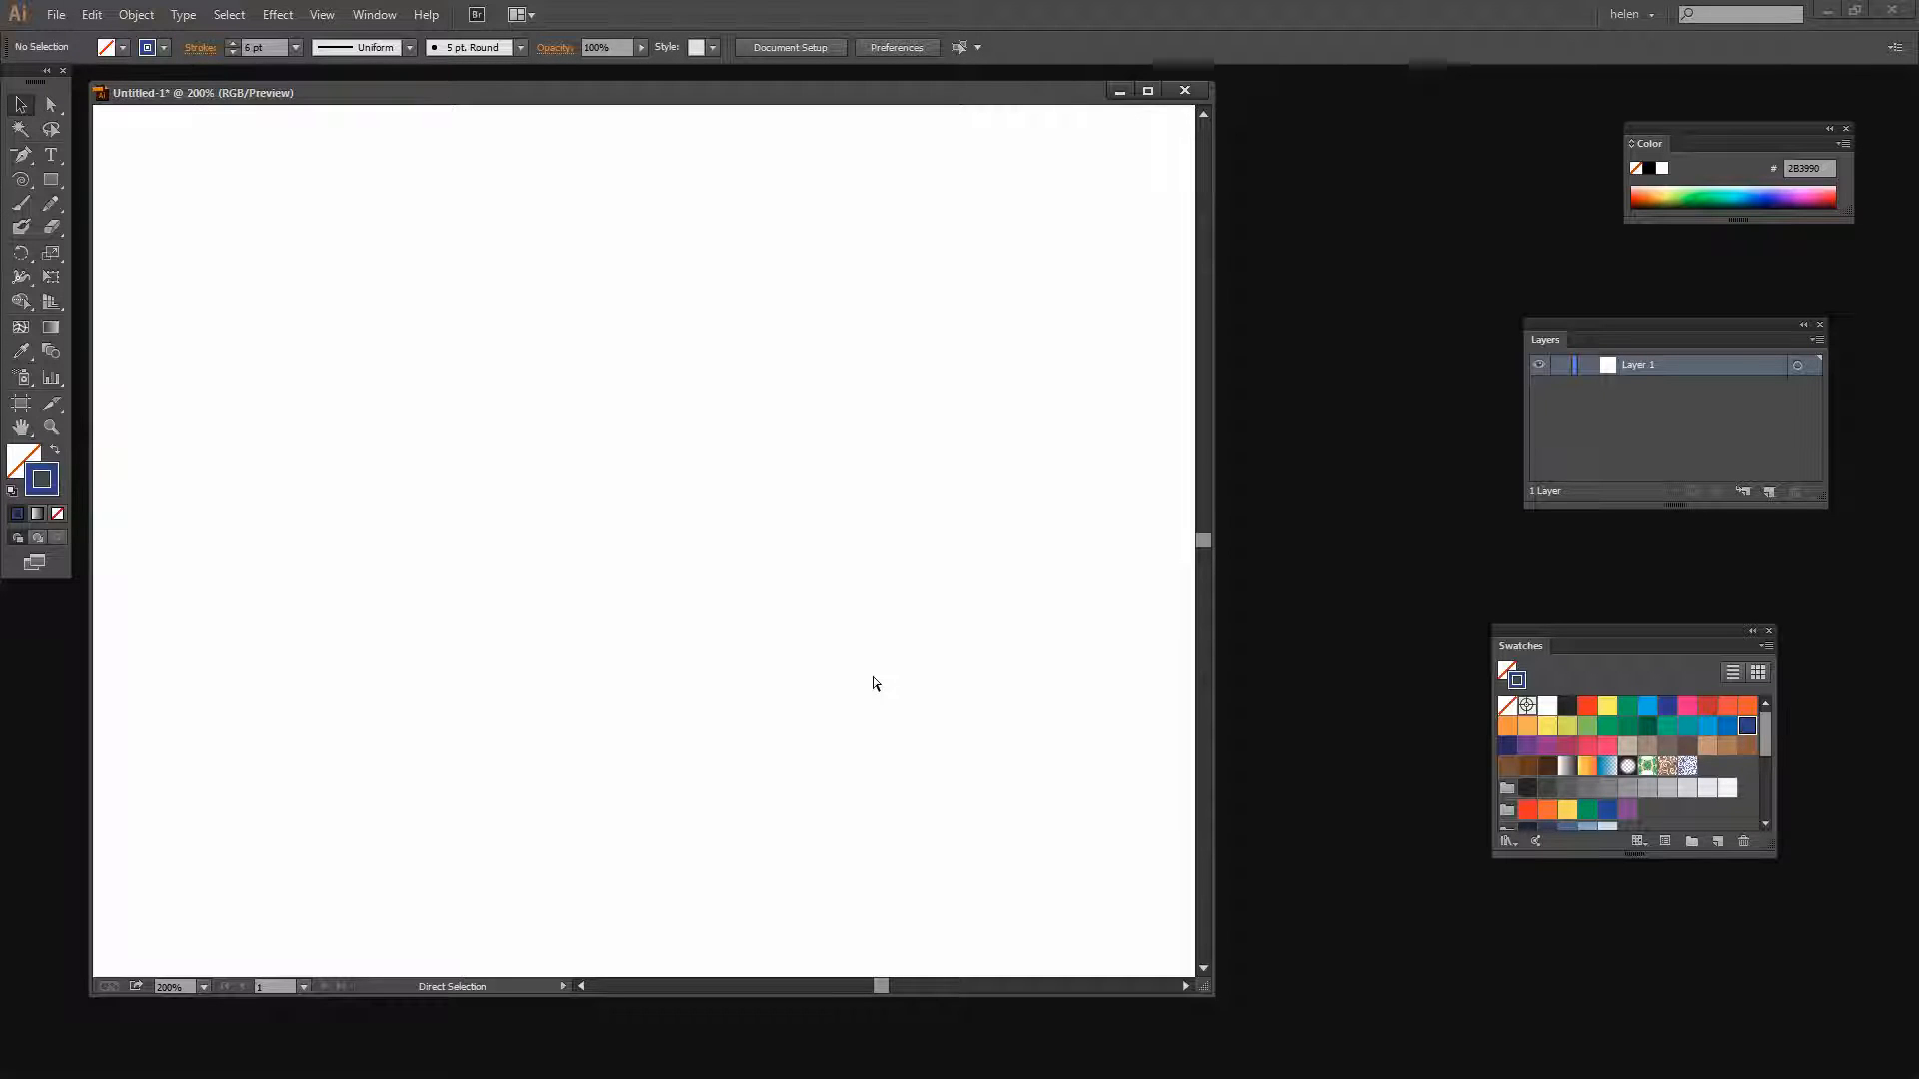
Fit the artboard in the window and run the "download rectangle artboard size" script to draw an artboard-sized rectangle
{"action": "key", "text": "ctrl+0"}
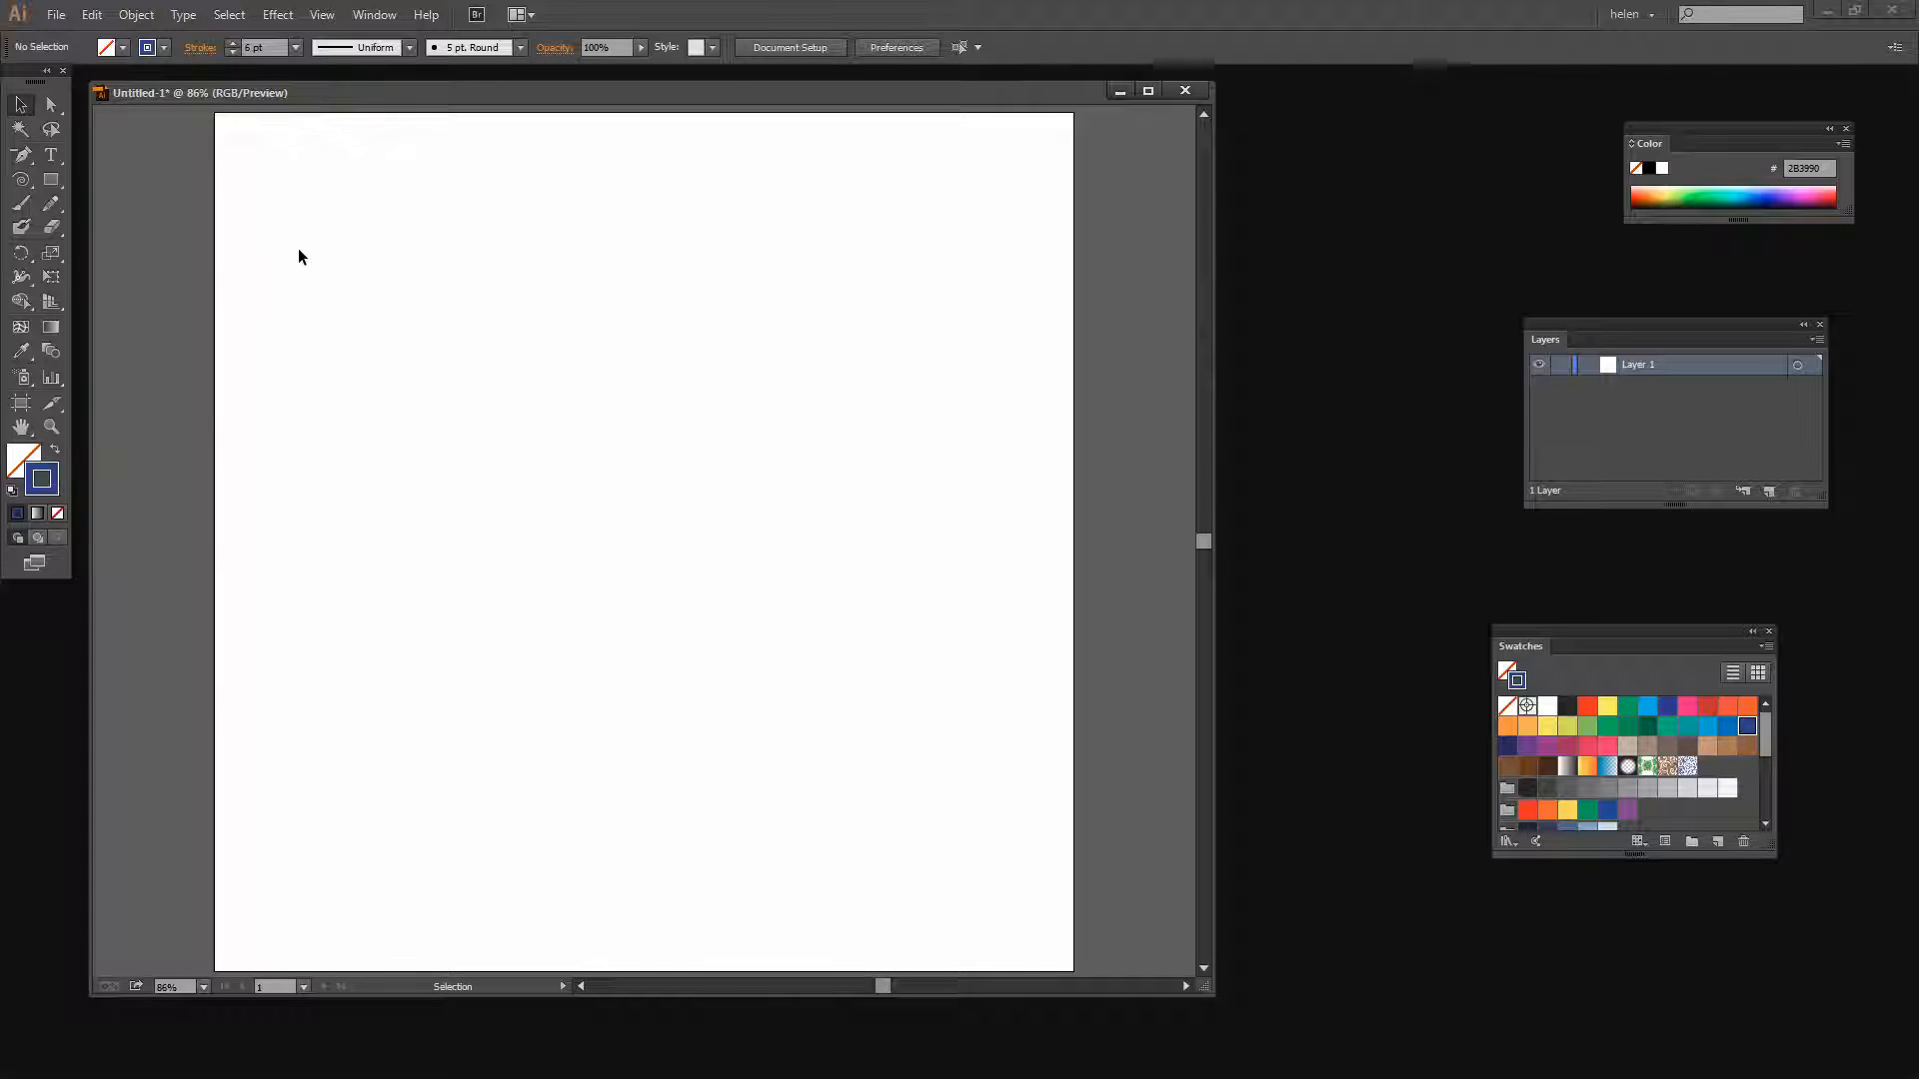
{"action": "left_click", "coordinate": [52, 14]}
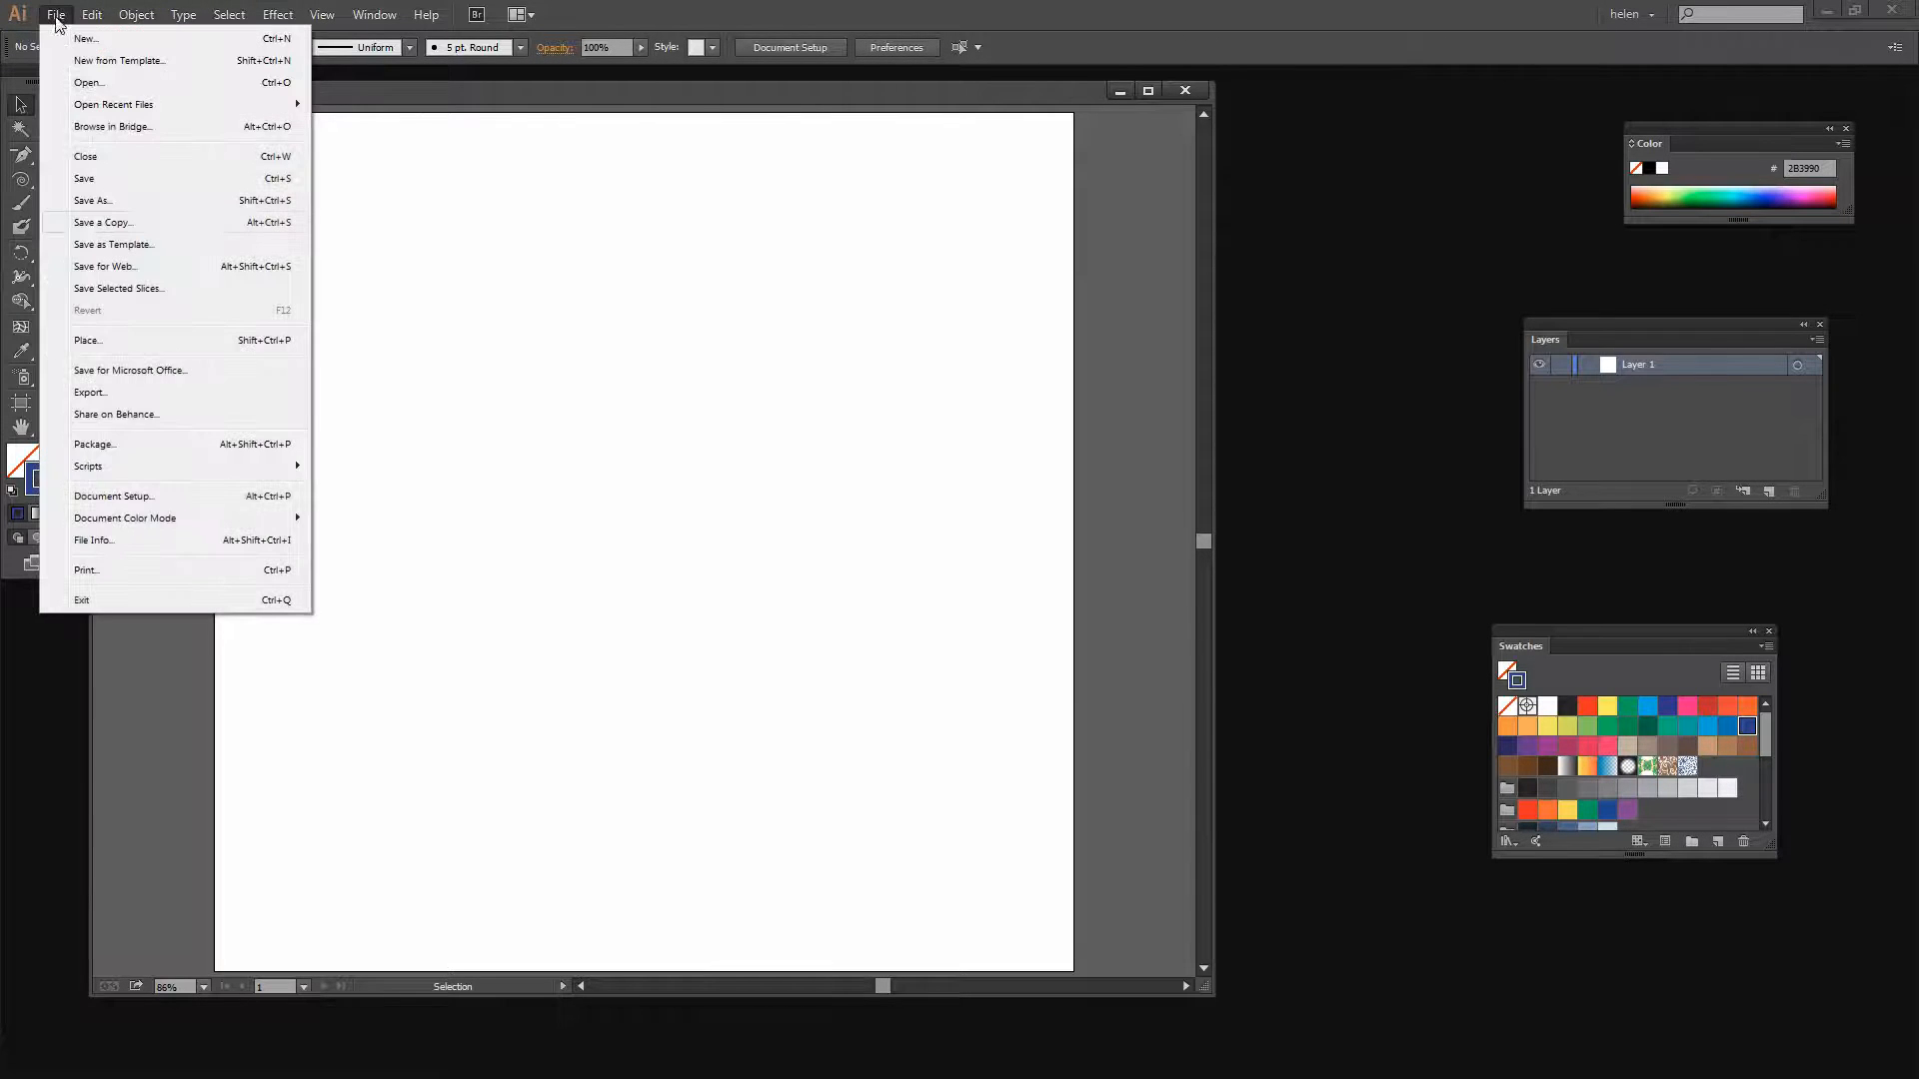
{"action": "mouse_move", "coordinate": [113, 476]}
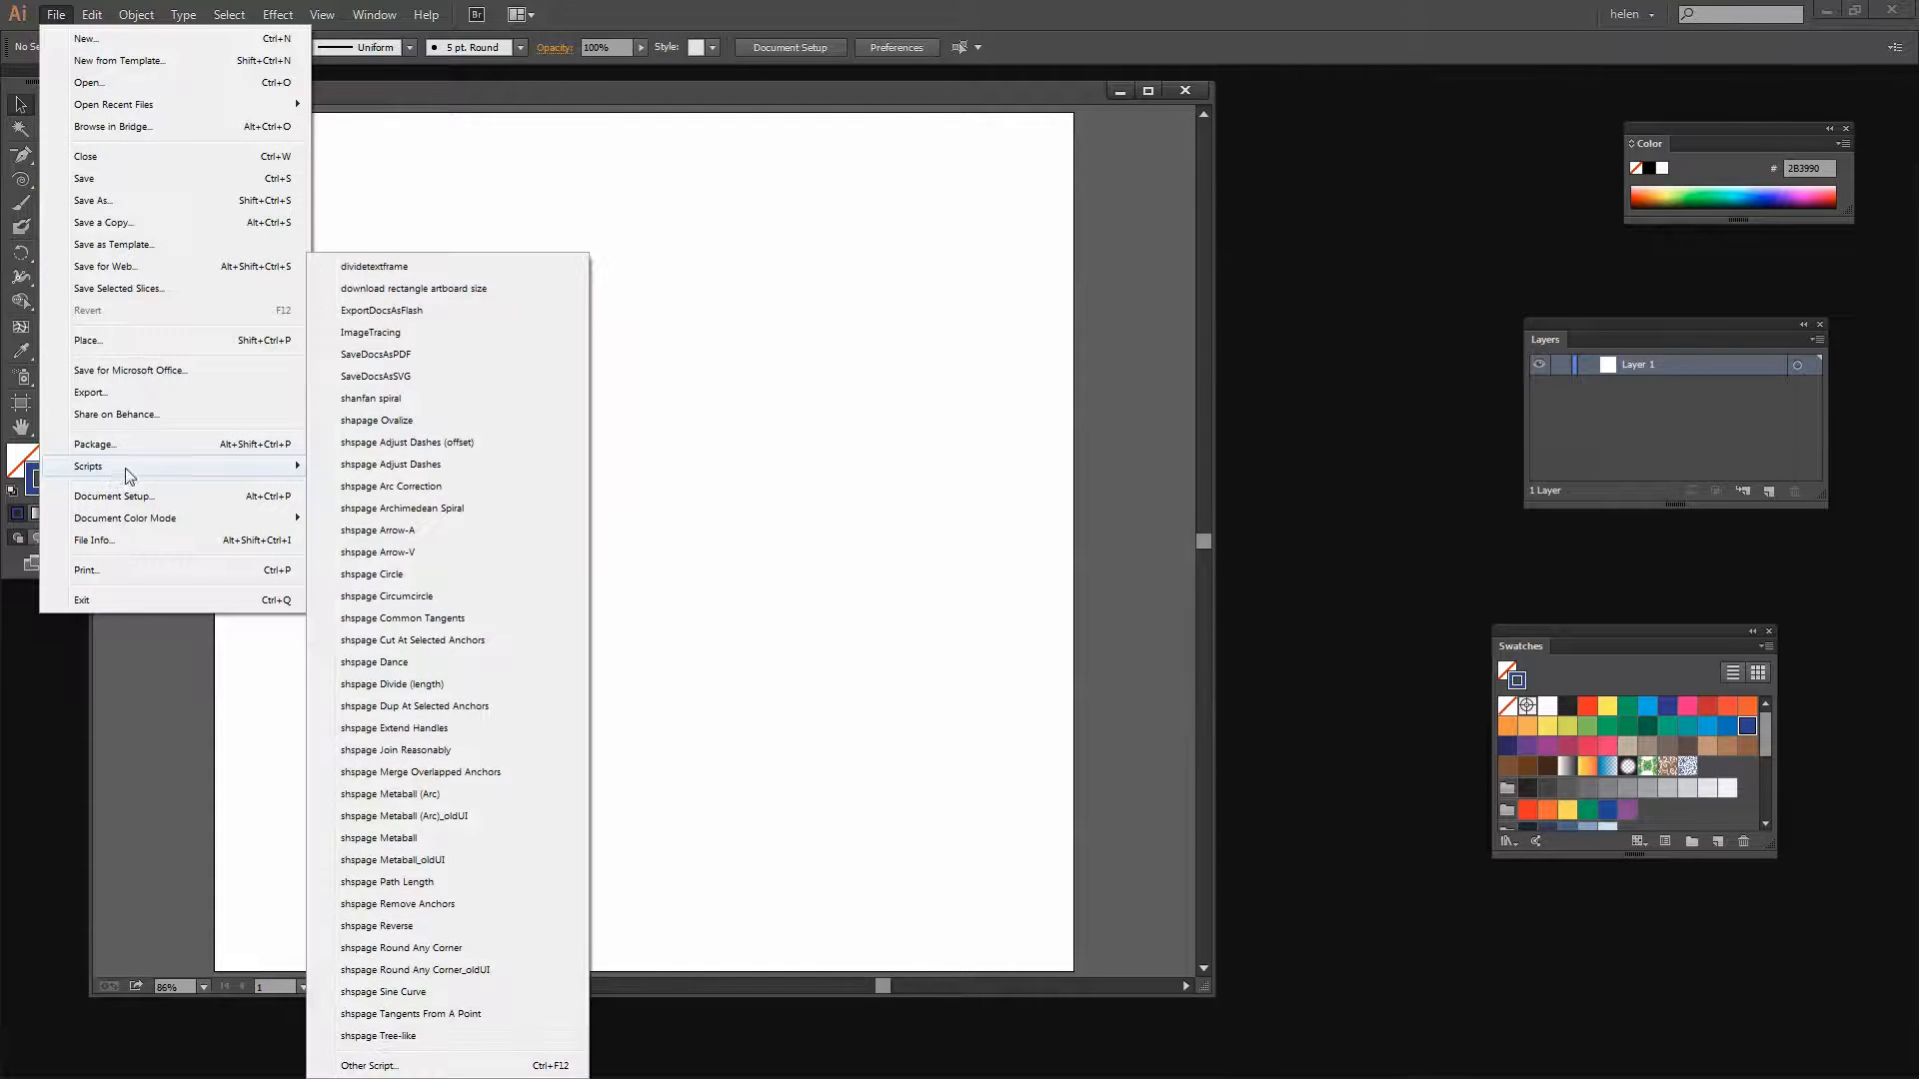
{"action": "left_click", "coordinate": [386, 290]}
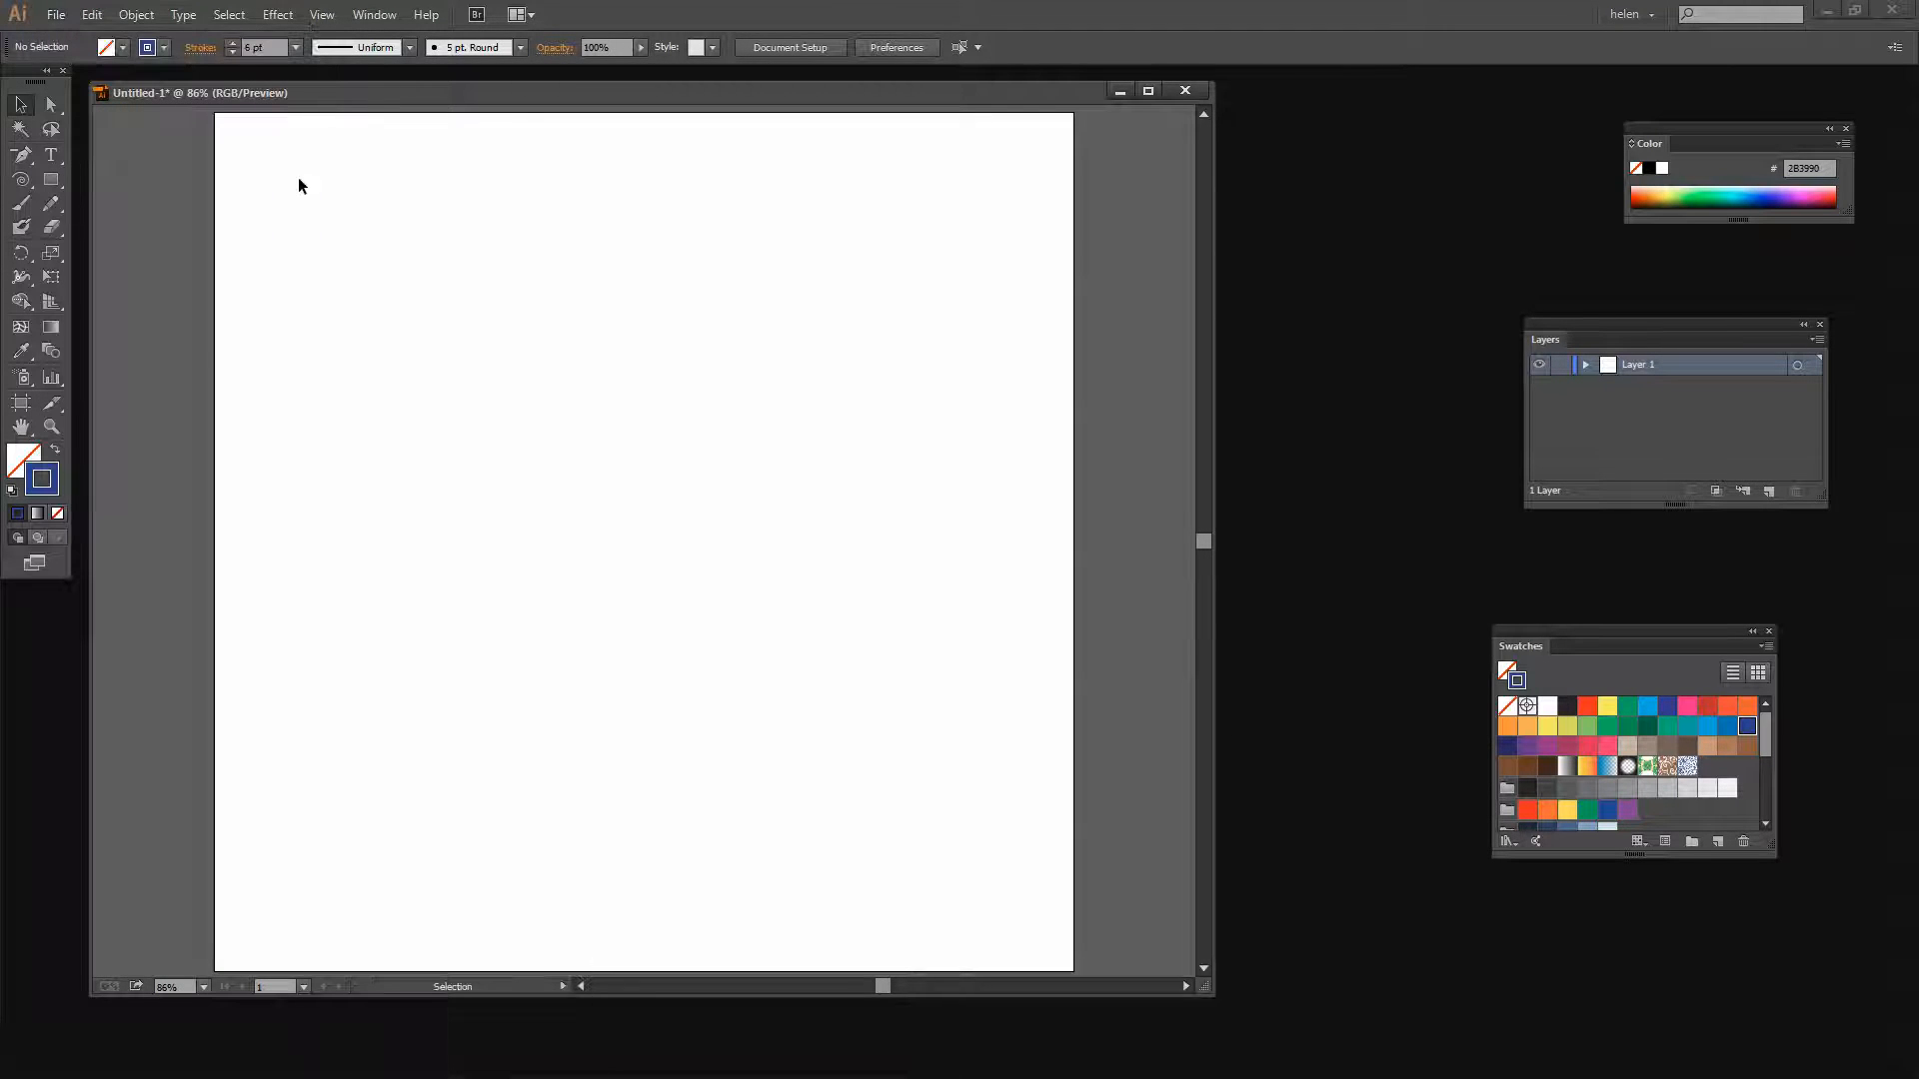
Select the new rectangle path in the Layers panel and fill it with the spiral pattern swatch, with no stroke
{"action": "left_click", "coordinate": [1587, 367]}
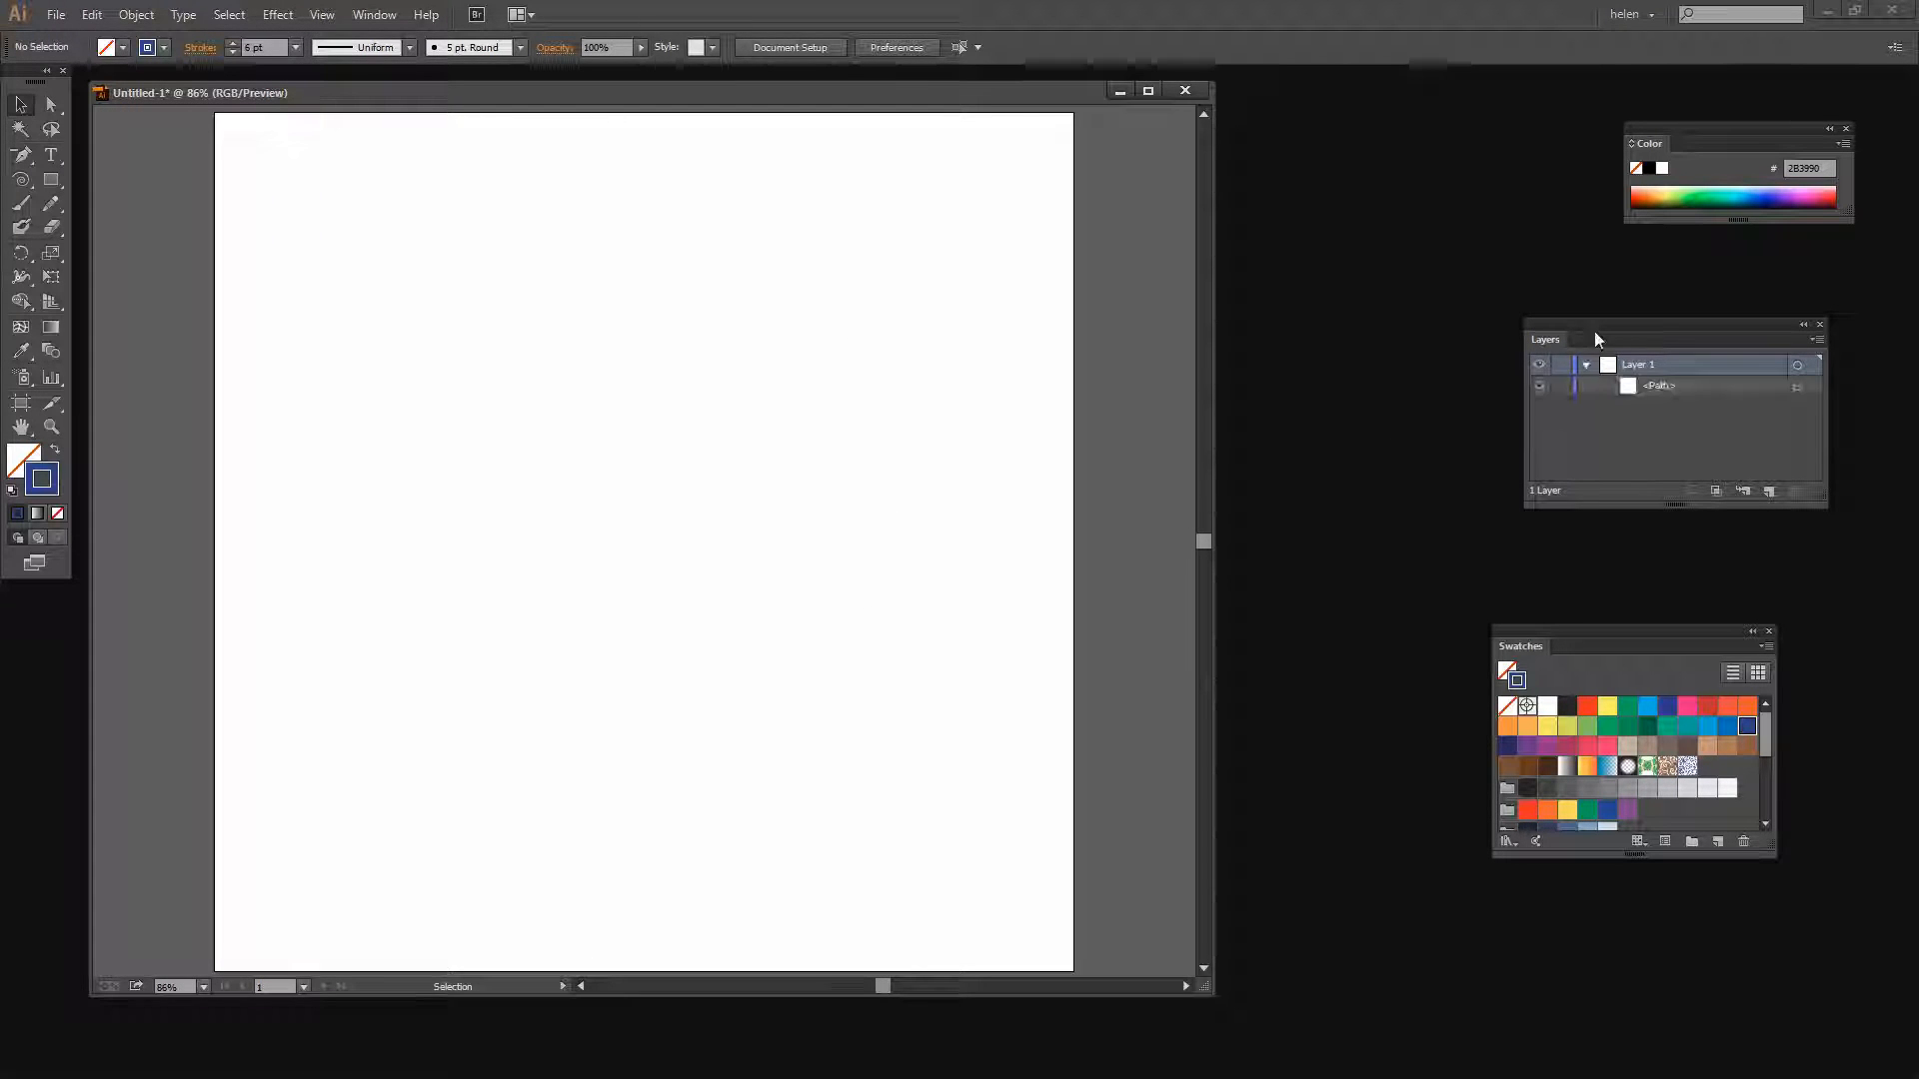
{"action": "left_click_drag", "start_coordinate": [1593, 333], "coordinate": [1355, 234]}
{"action": "left_click", "coordinate": [1558, 288]}
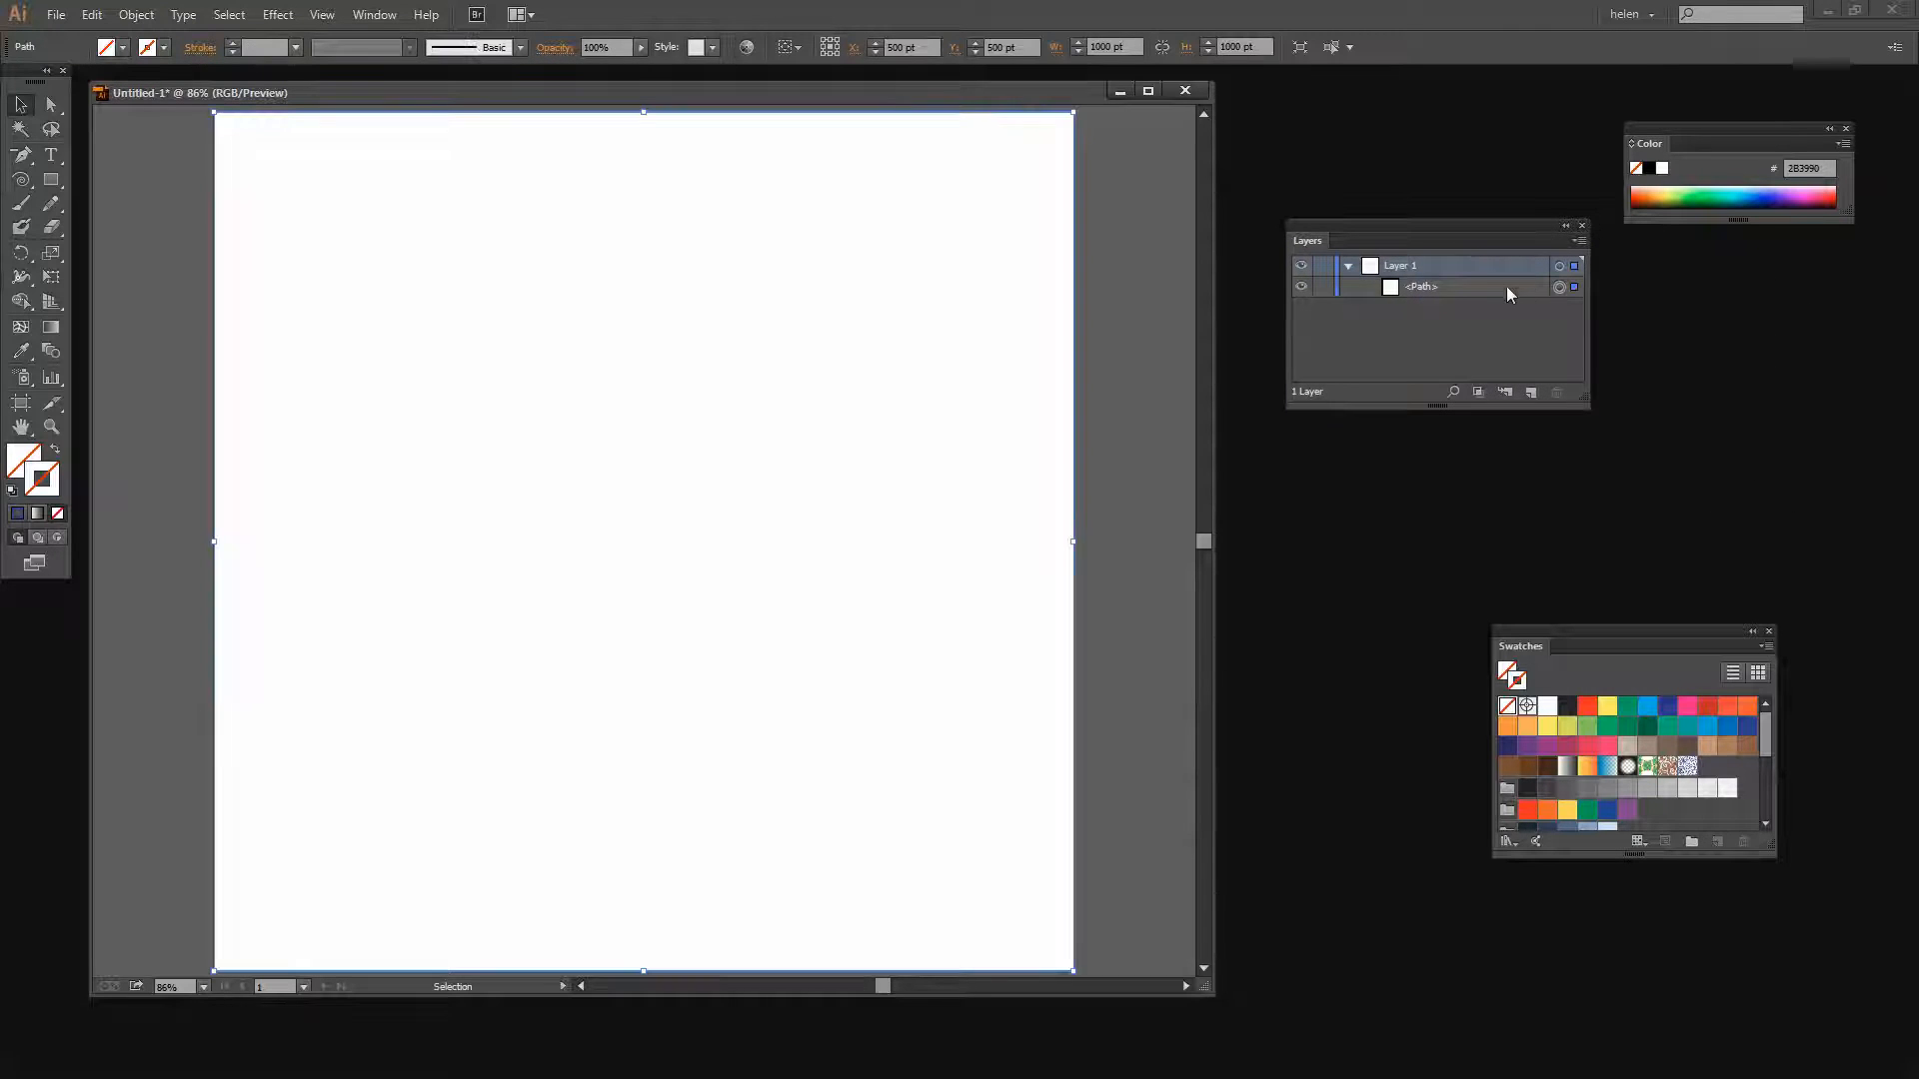
{"action": "left_click", "coordinate": [14, 465]}
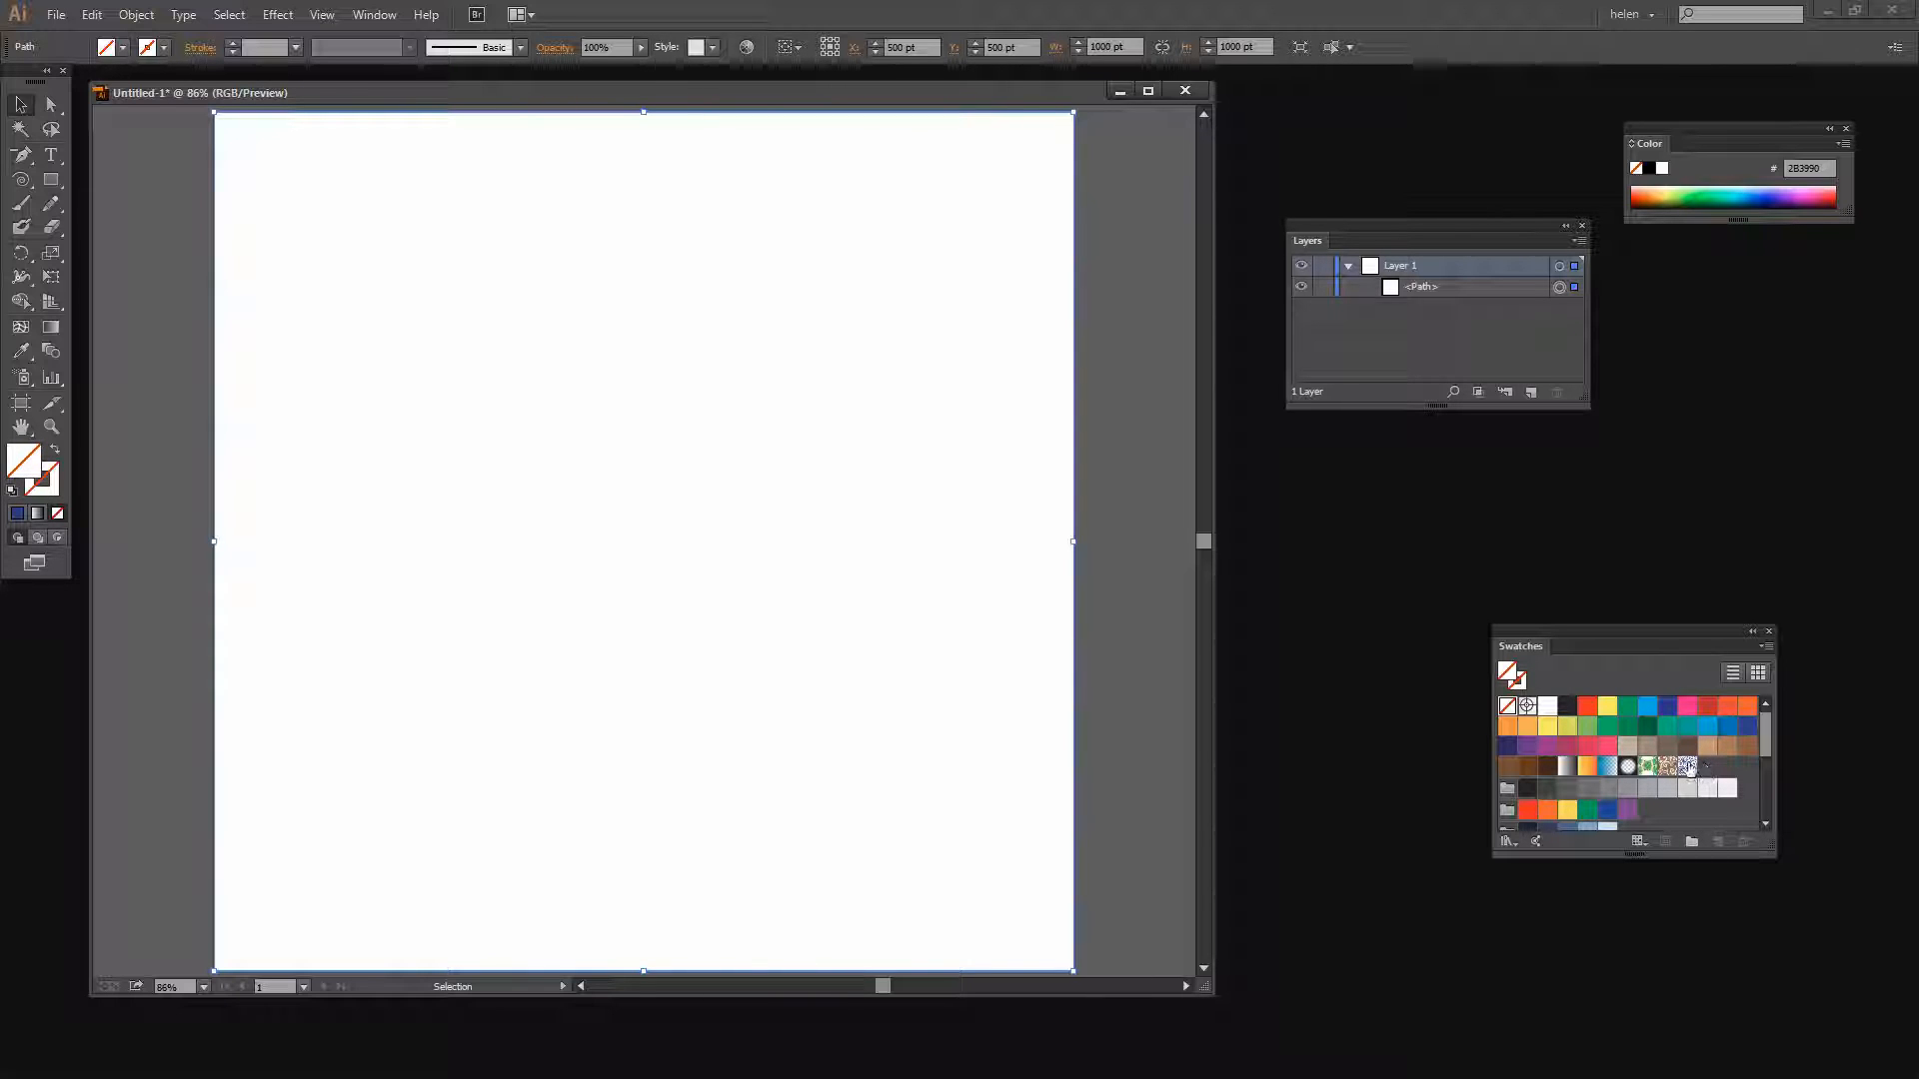
{"action": "left_click", "coordinate": [1688, 767]}
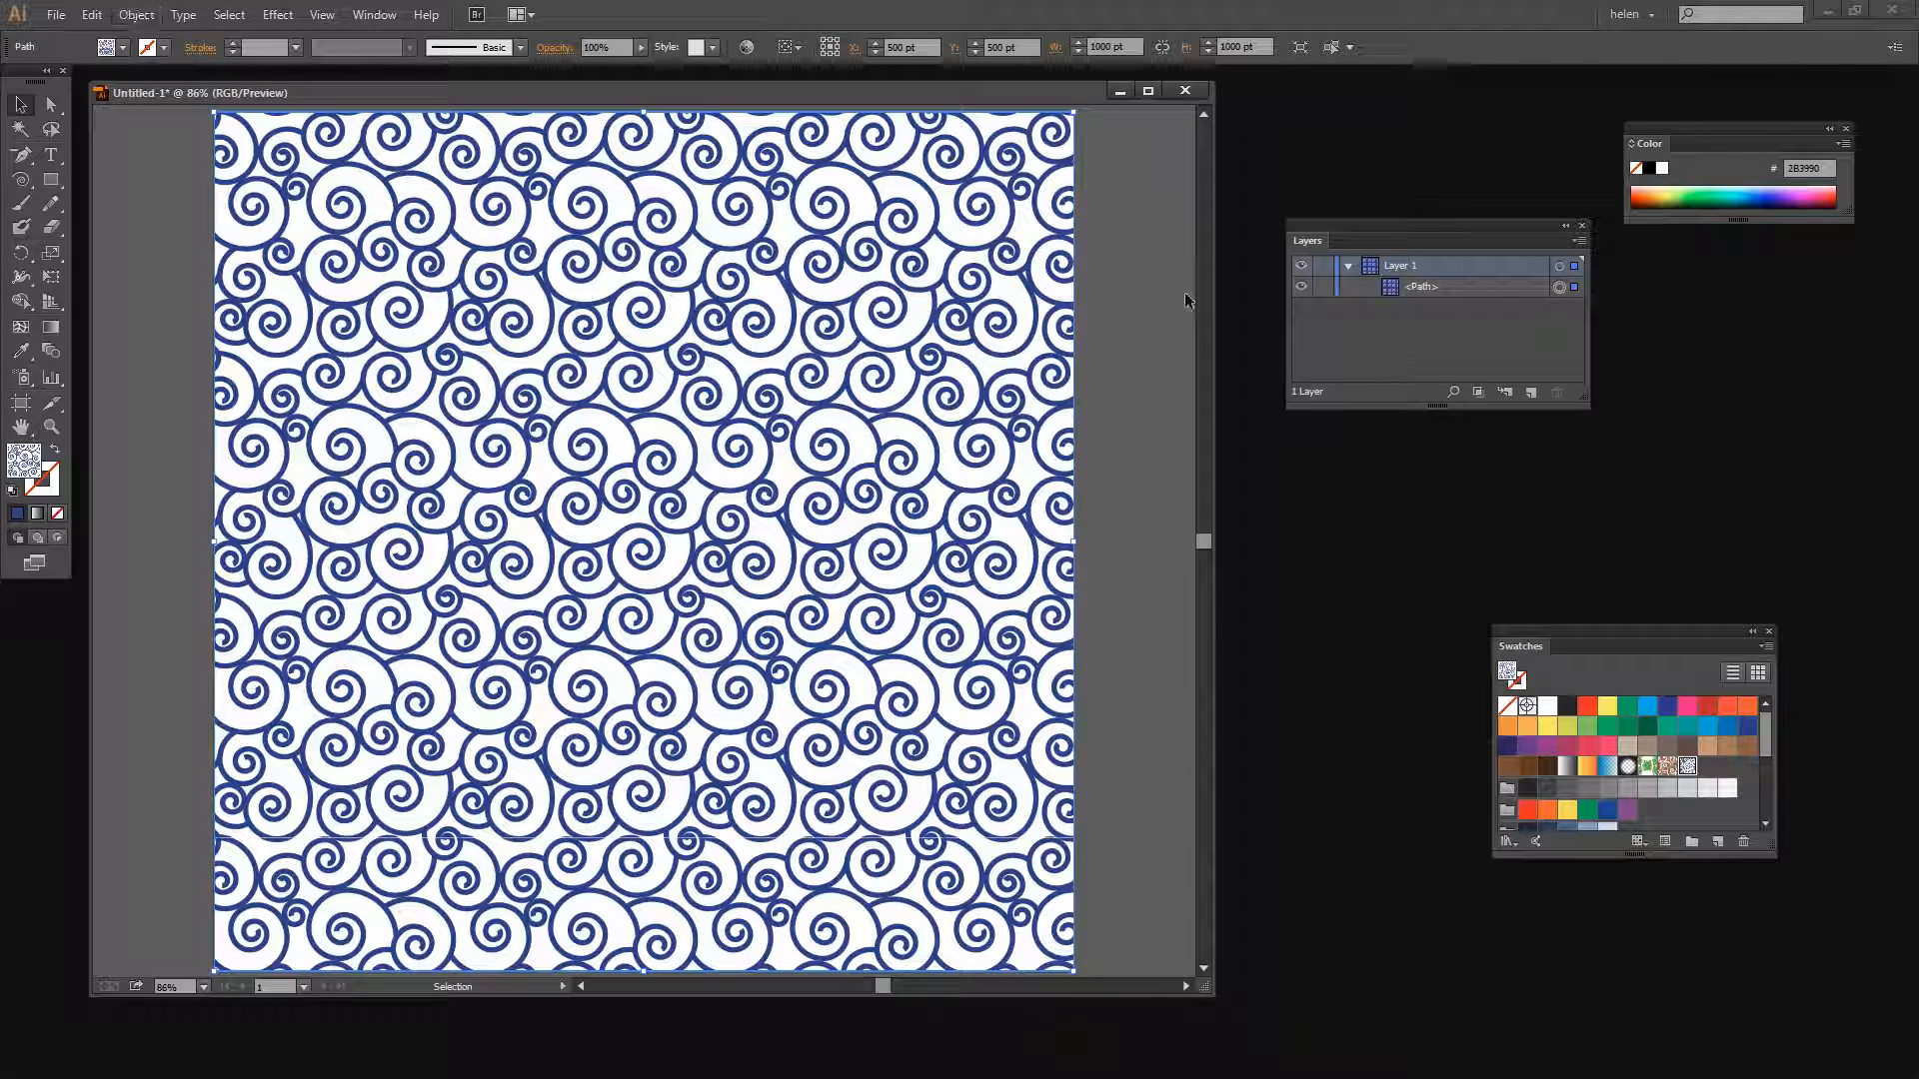
Scale only the pattern inside the rectangle uniformly to 40%, with Transform Objects unchecked and Transform Patterns checked
{"action": "left_click", "coordinate": [136, 15]}
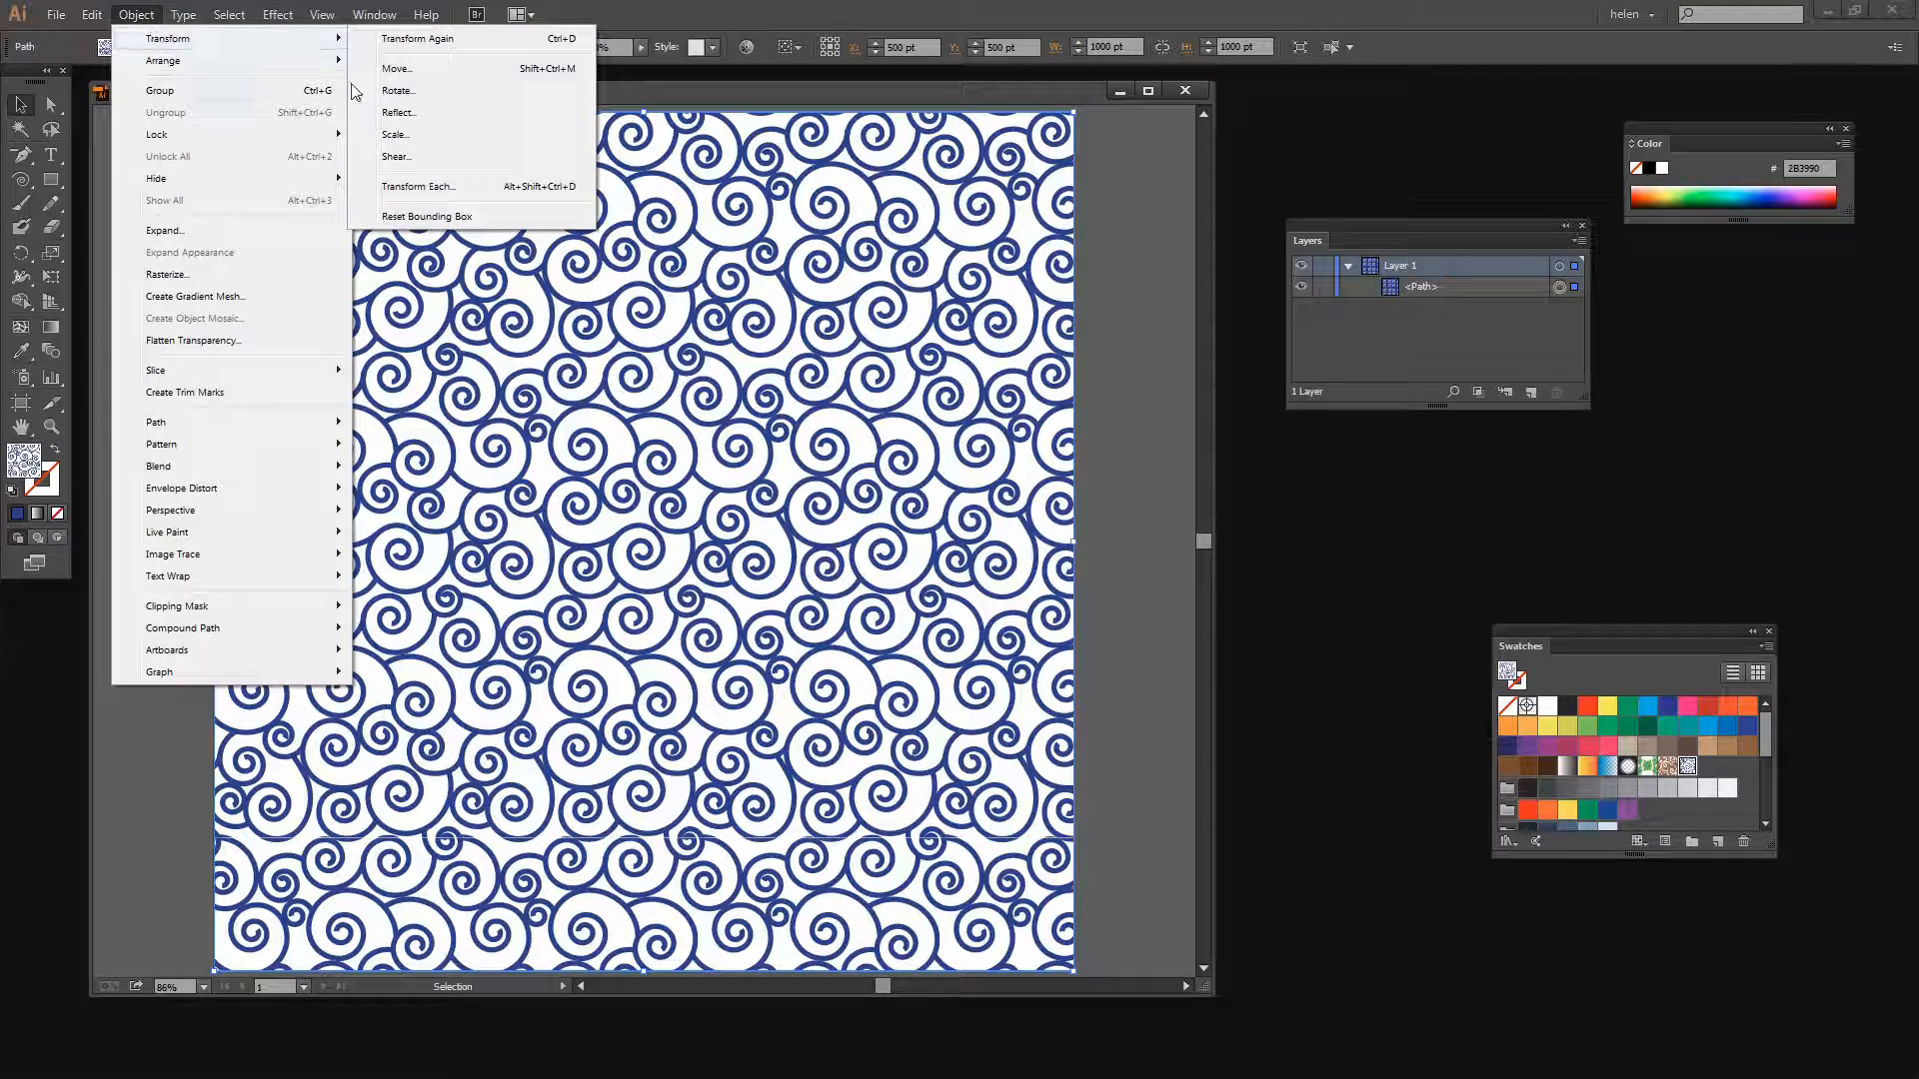
{"action": "left_click", "coordinate": [395, 134]}
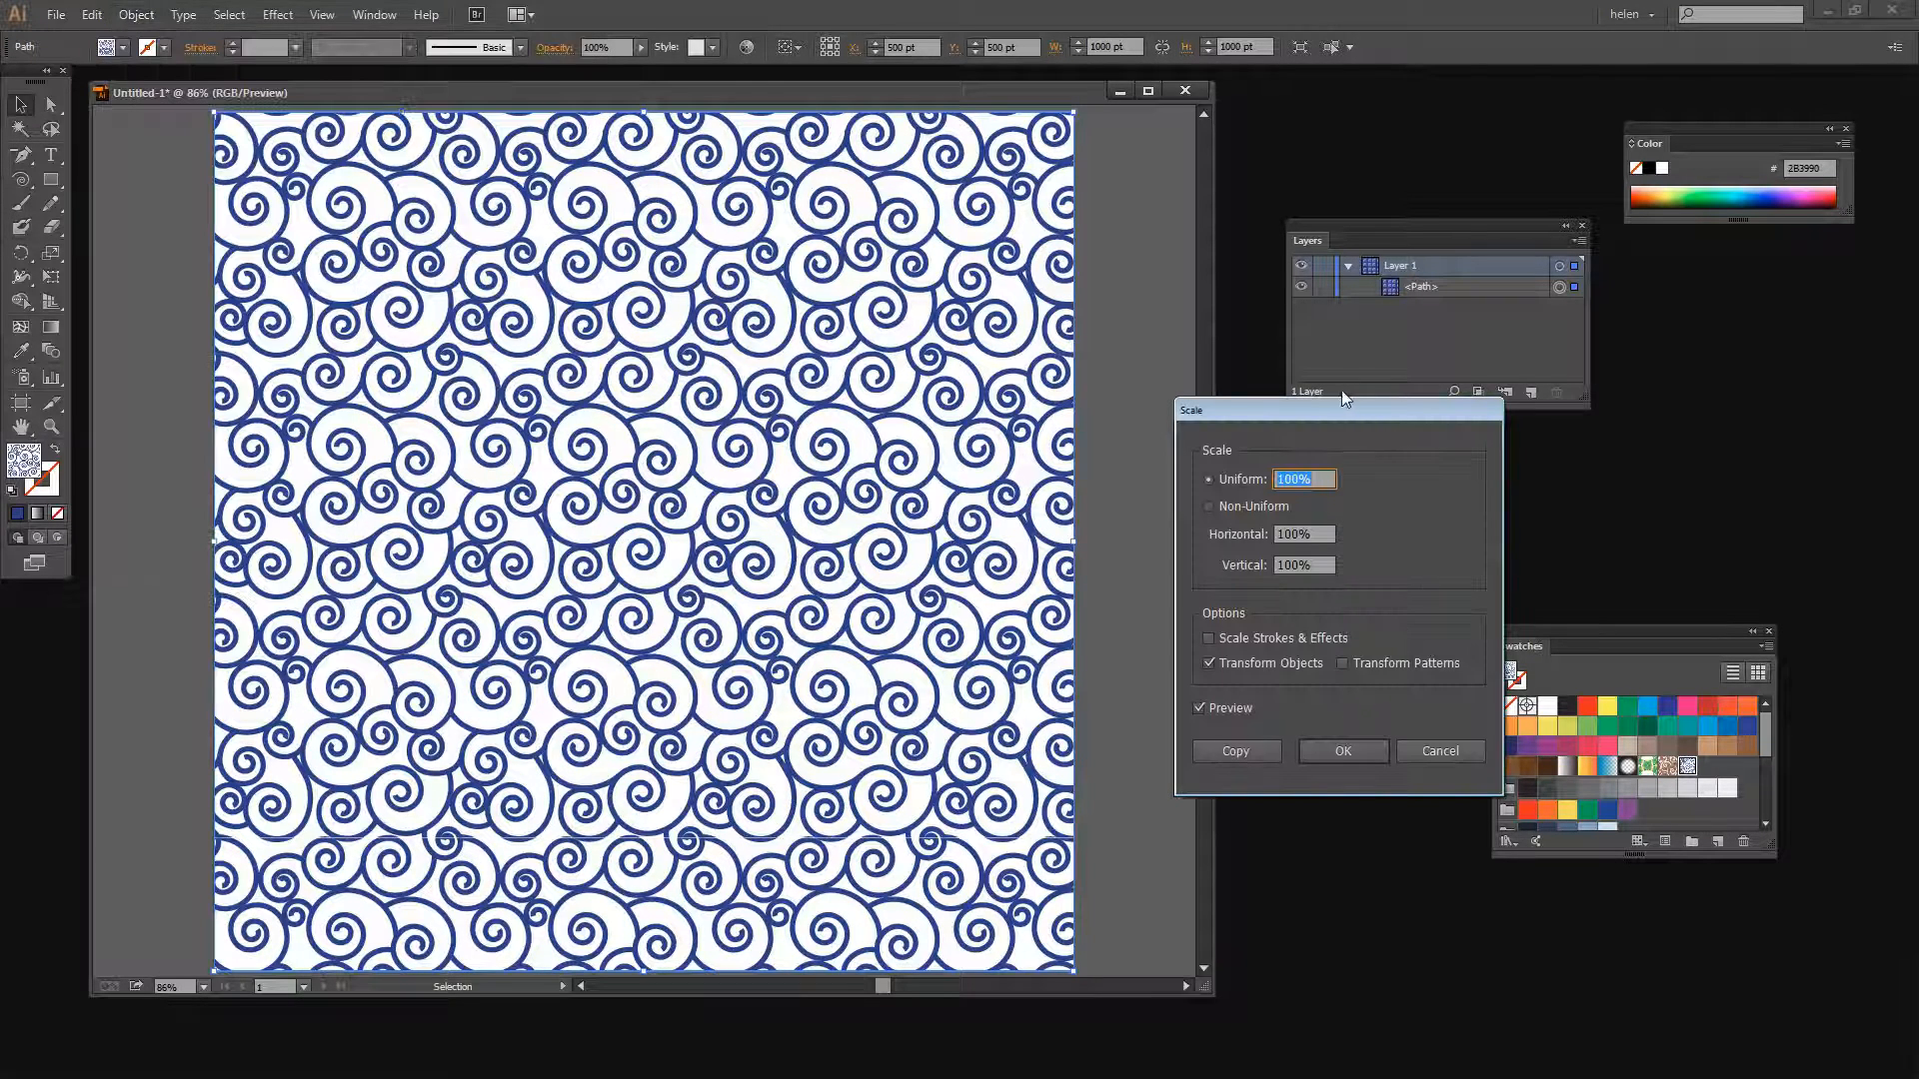
{"action": "left_click_drag", "start_coordinate": [1323, 406], "coordinate": [1149, 381]}
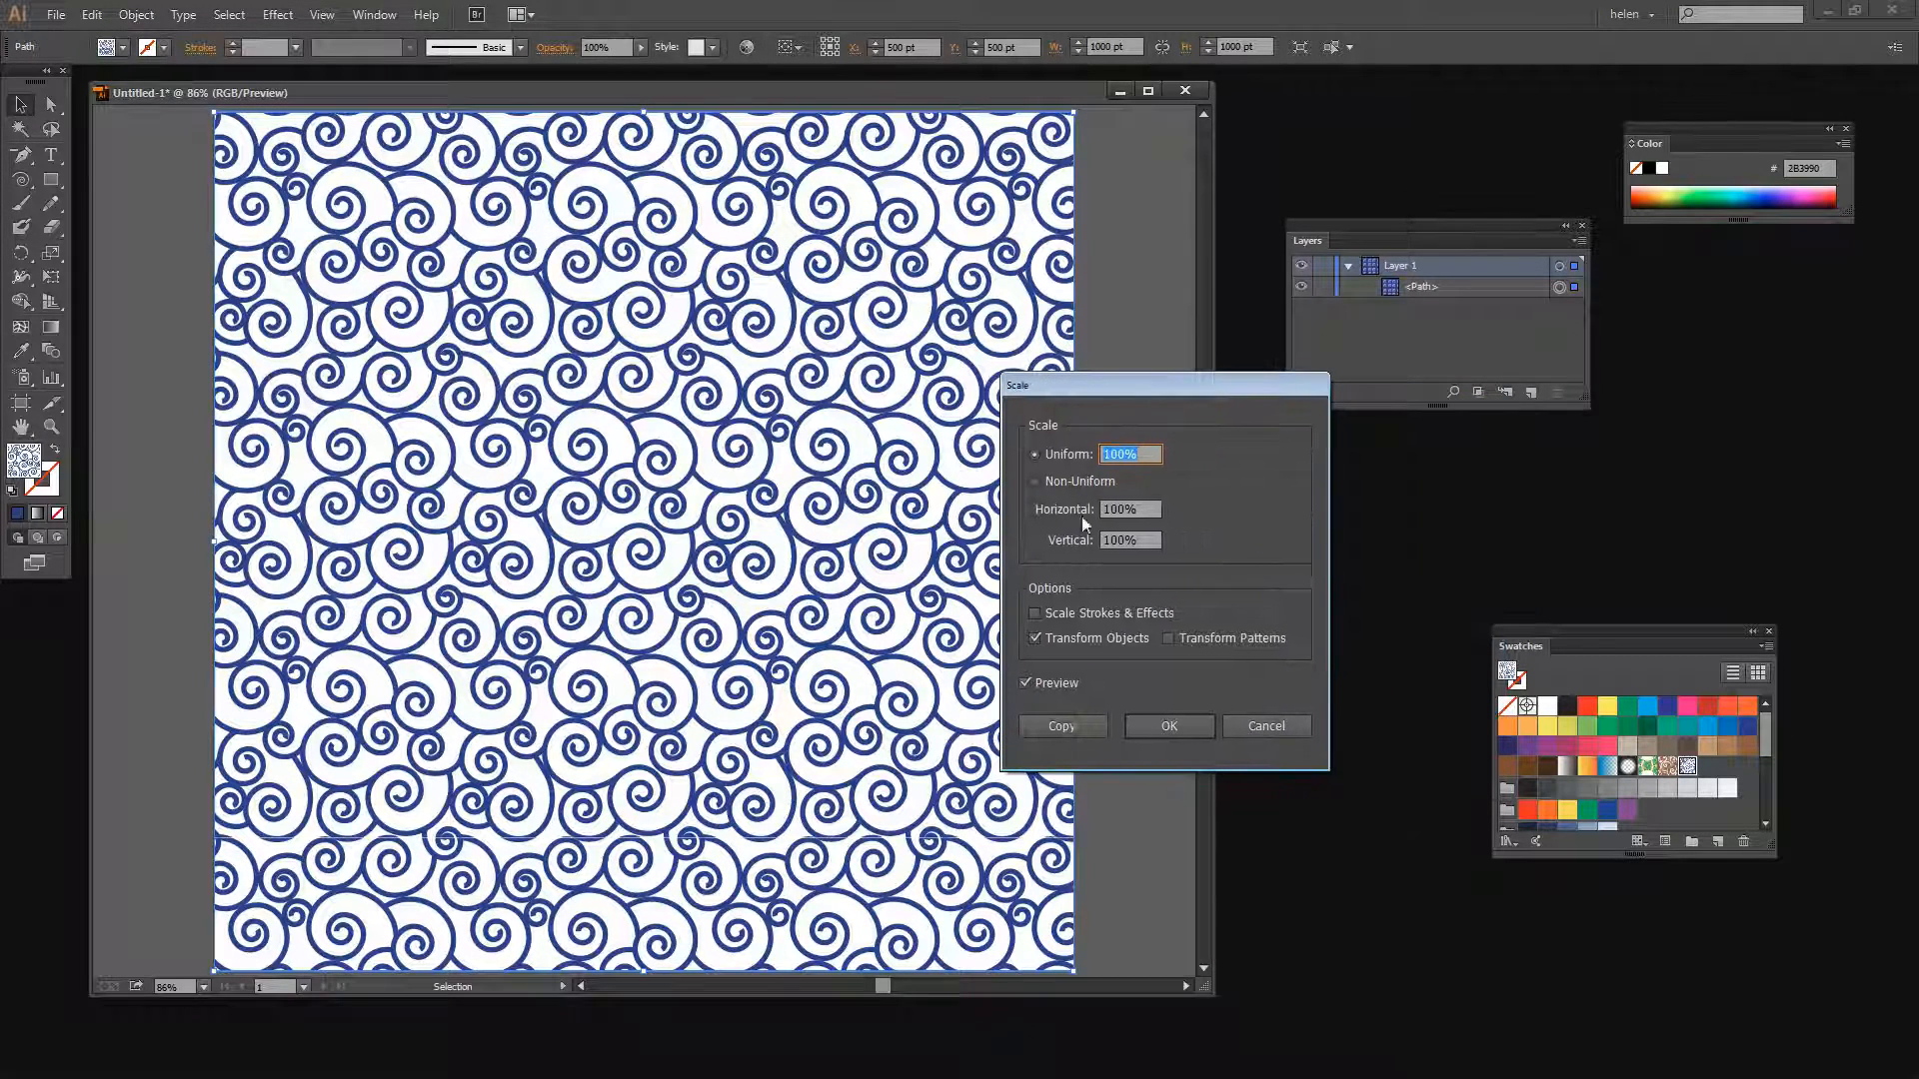
{"action": "left_click", "coordinate": [1033, 637]}
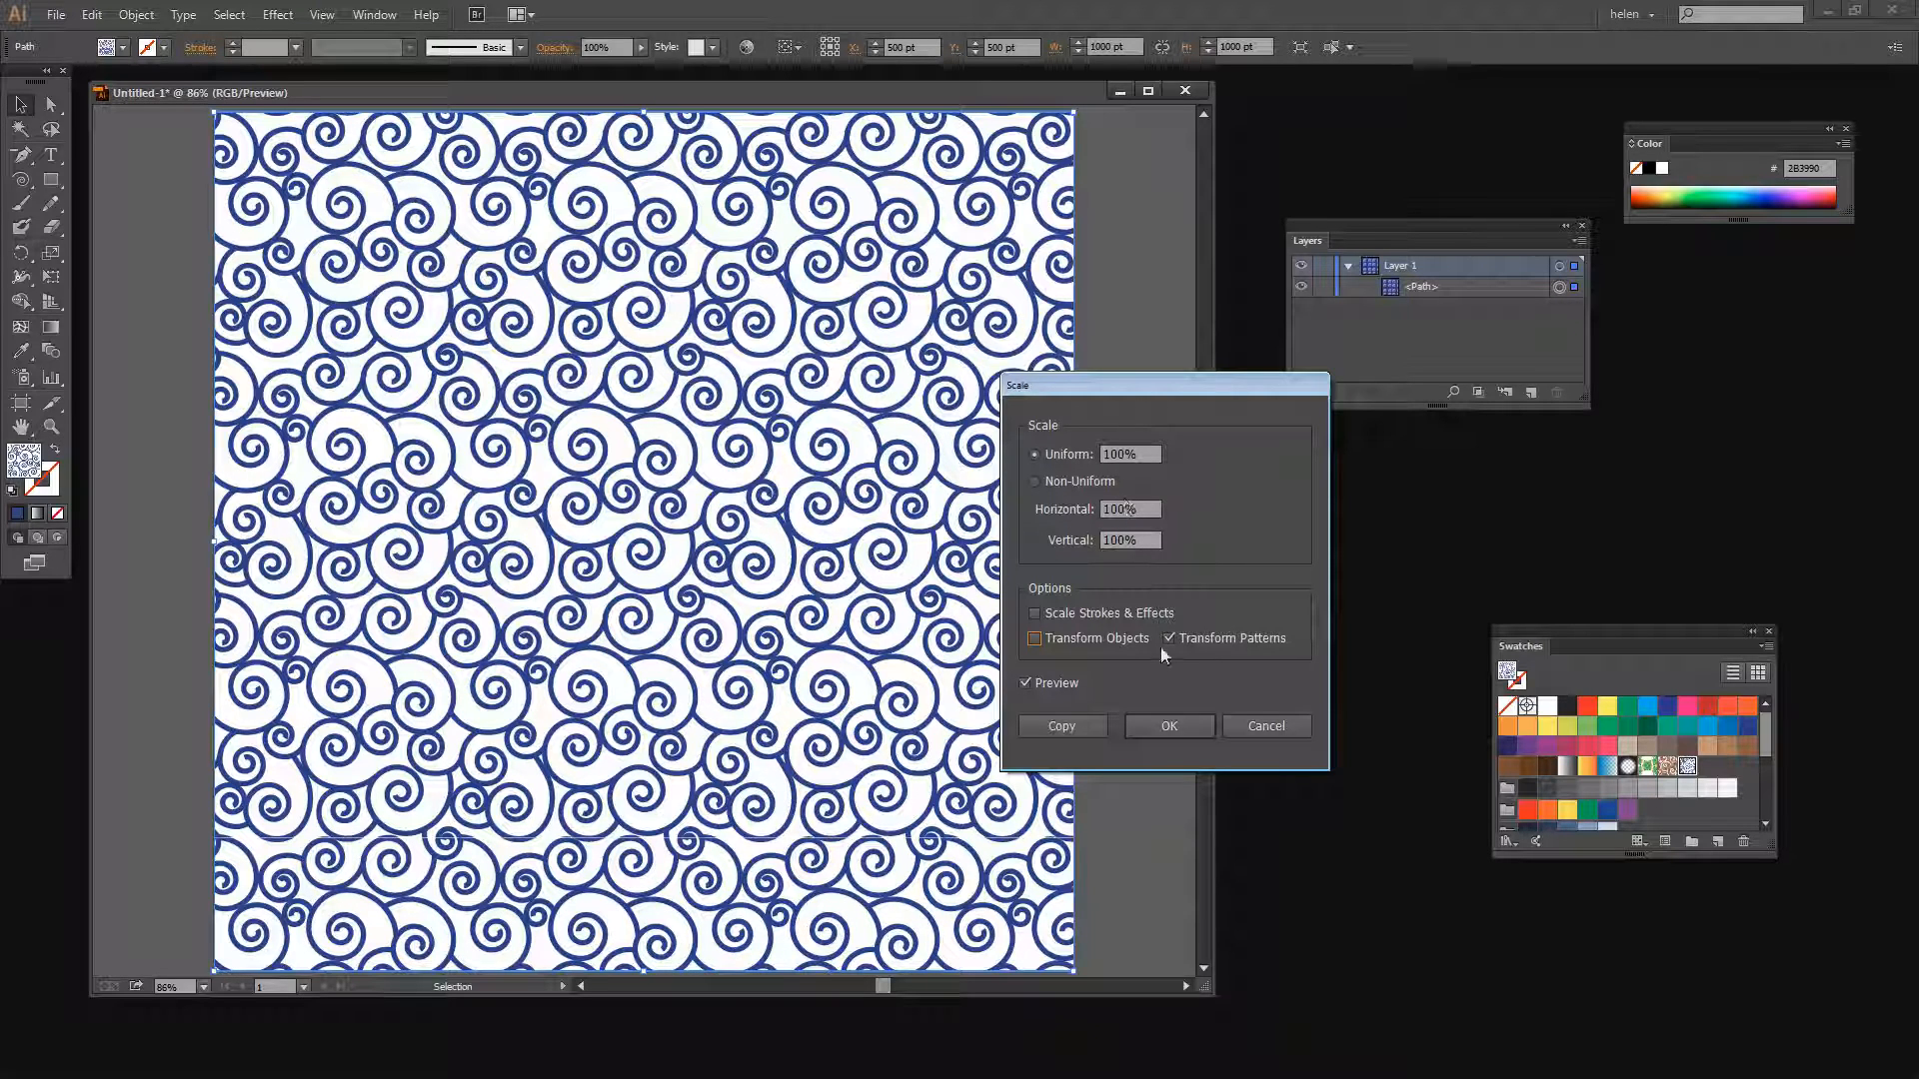
{"action": "left_click", "coordinate": [1127, 459]}
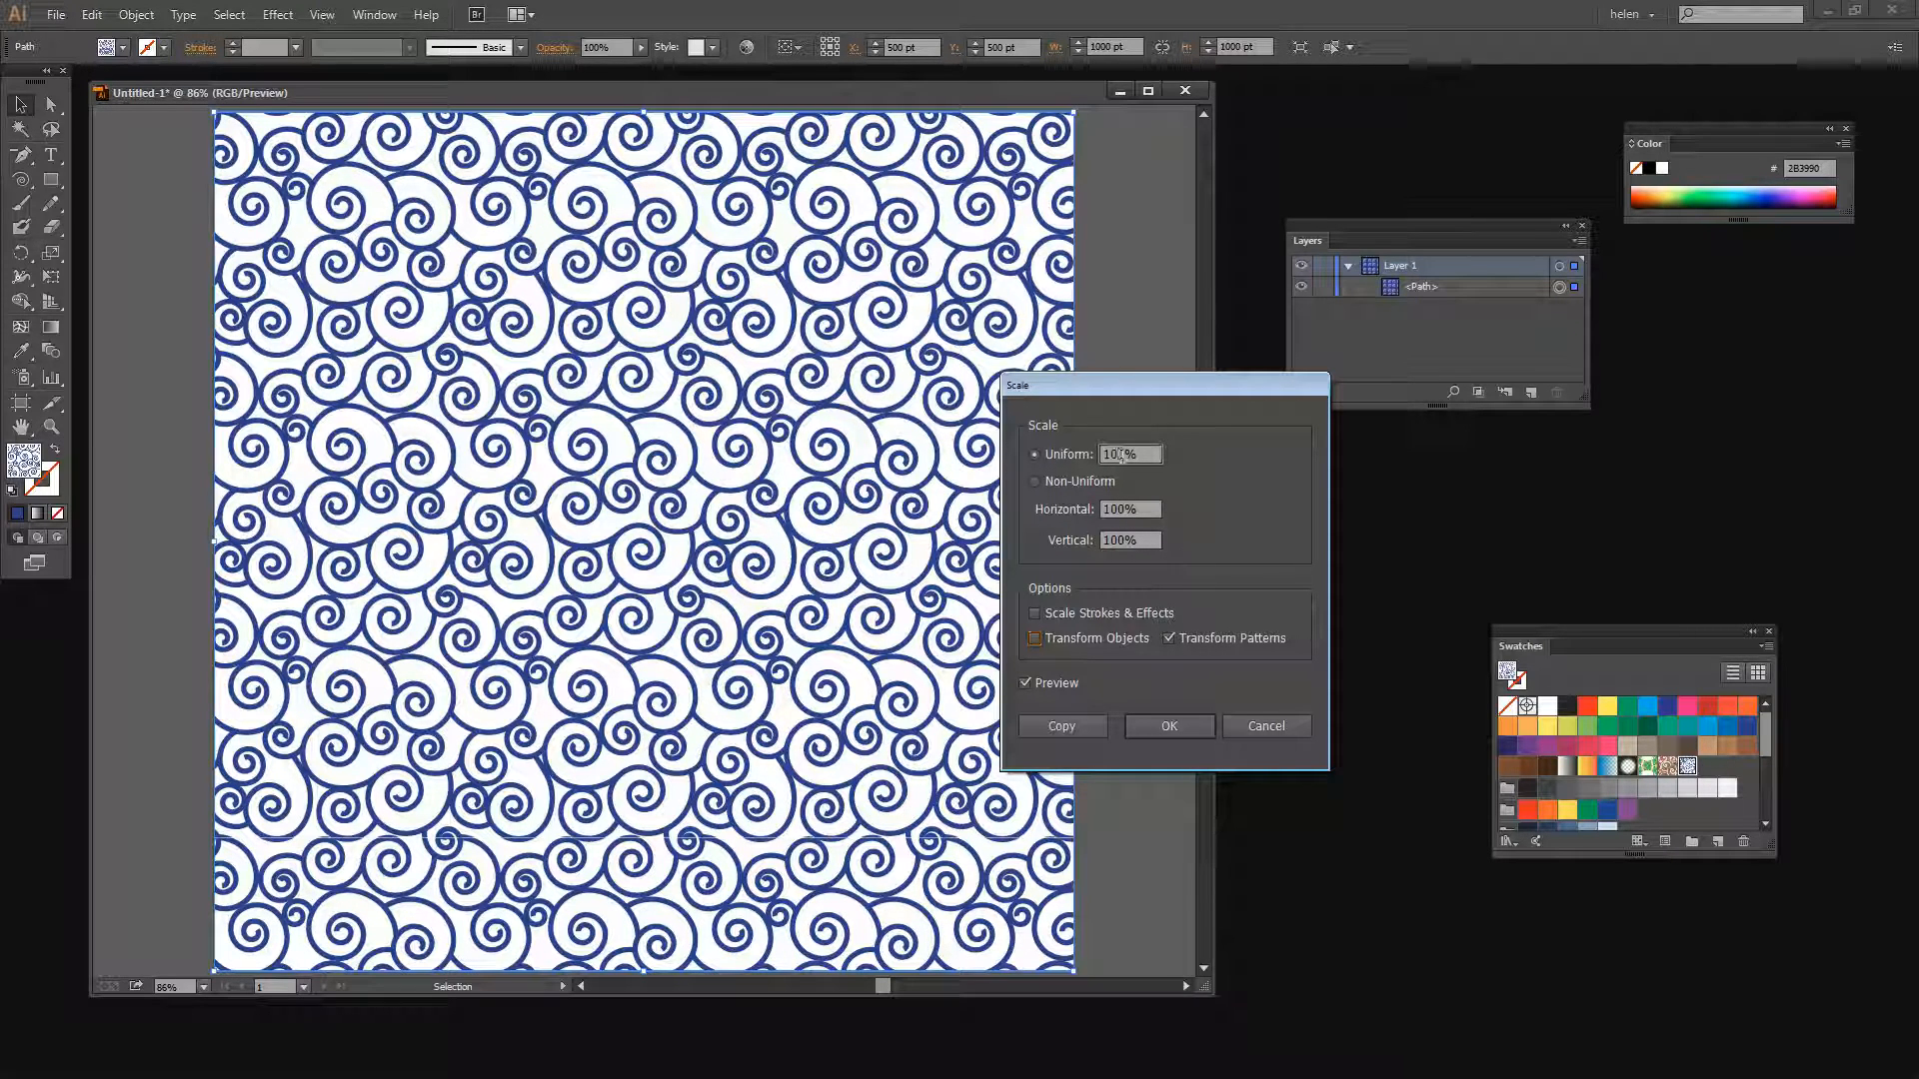
{"action": "key", "text": "Down"}
{"action": "key", "text": "Down"}
{"action": "key", "text": "Down"}
{"action": "key", "text": "Down"}
{"action": "key", "text": "Down"}
{"action": "key", "text": "Down"}
{"action": "key", "text": "Down"}
{"action": "key", "text": "Down"}
{"action": "key", "text": "Down"}
{"action": "key", "text": "Down"}
{"action": "key", "text": "Down"}
{"action": "key", "text": "Down"}
{"action": "key", "text": "Down"}
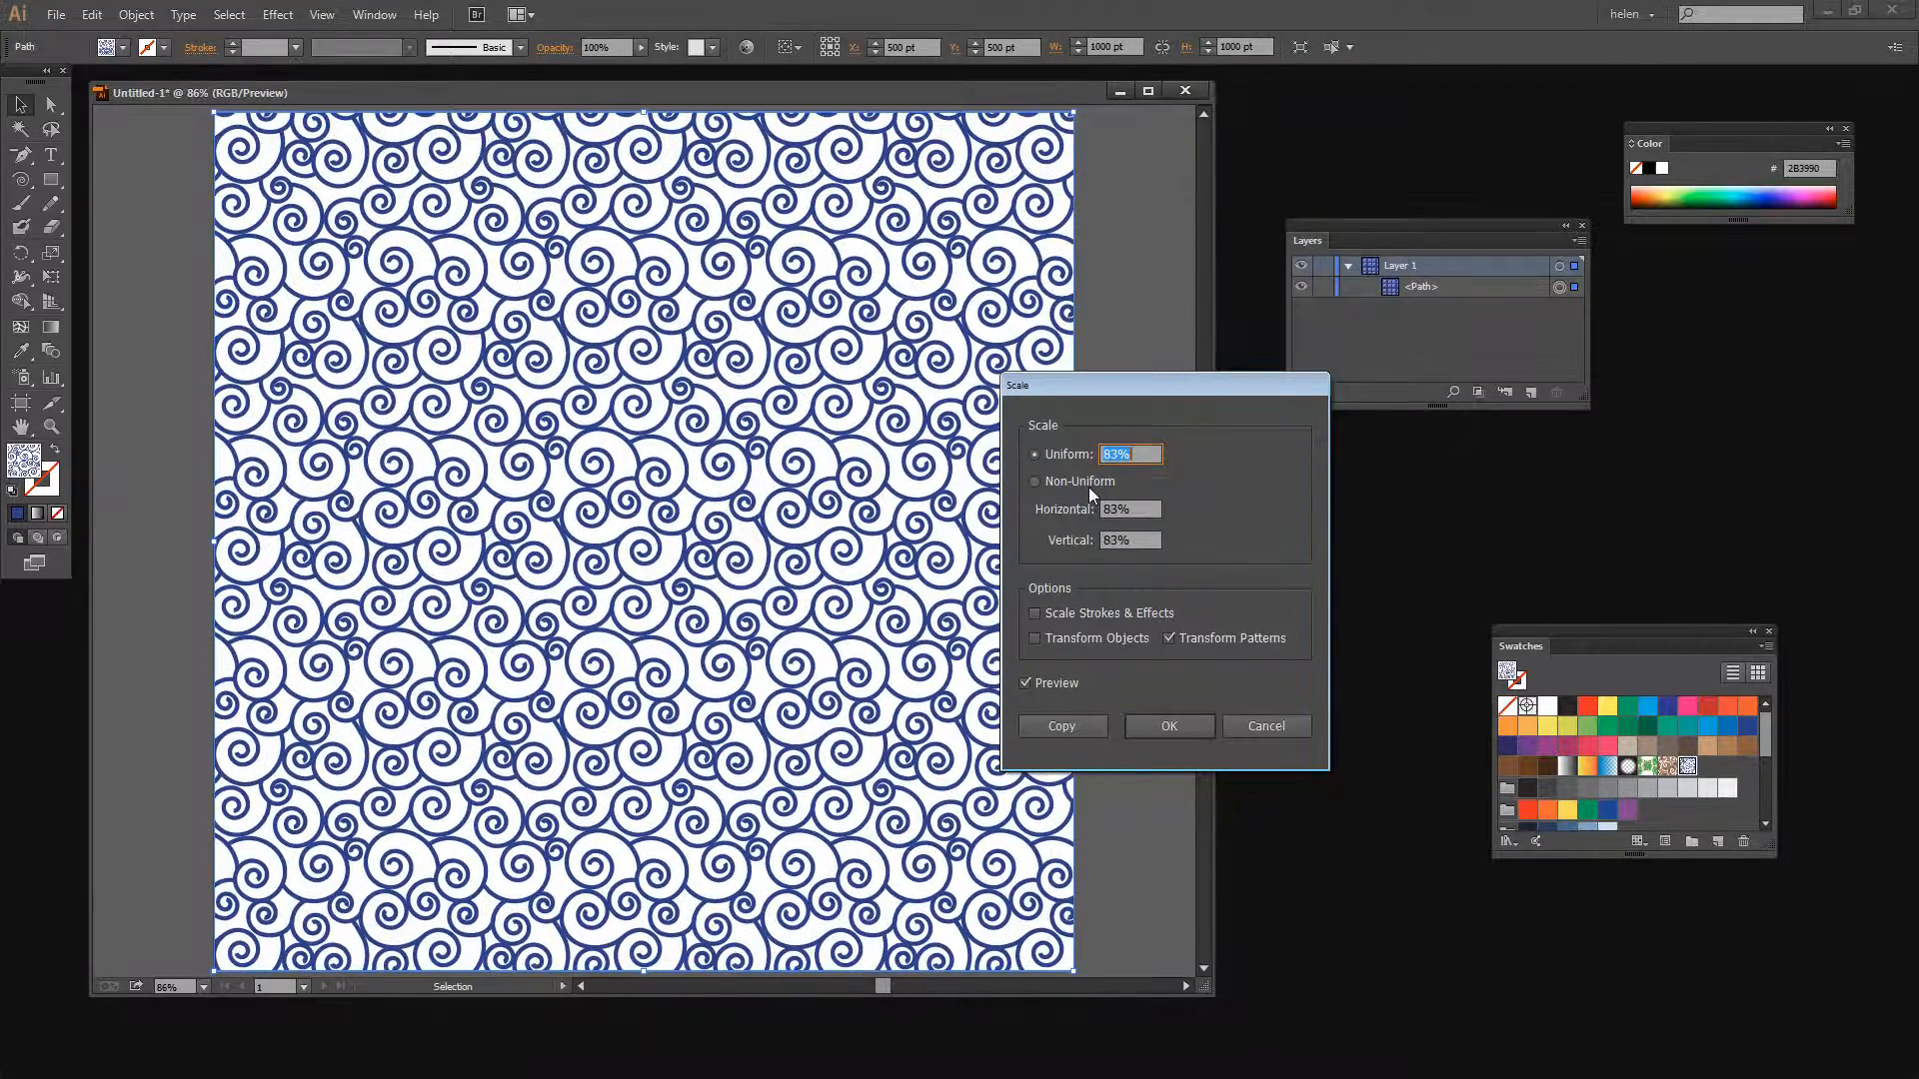
{"action": "key", "text": "Down"}
{"action": "key", "text": "Down"}
{"action": "key", "text": "Down"}
{"action": "key", "text": "Down"}
{"action": "key", "text": "Down"}
{"action": "key", "text": "Down"}
{"action": "key", "text": "Down"}
{"action": "key", "text": "Down"}
{"action": "key", "text": "Down"}
{"action": "key", "text": "Down"}
{"action": "key", "text": "Down"}
{"action": "key", "text": "Down"}
{"action": "key", "text": "Down"}
{"action": "key", "text": "Down"}
{"action": "key", "text": "Down"}
{"action": "key", "text": "Down"}
{"action": "key", "text": "Down"}
{"action": "key", "text": "Down"}
{"action": "key", "text": "Down"}
{"action": "key", "text": "Down"}
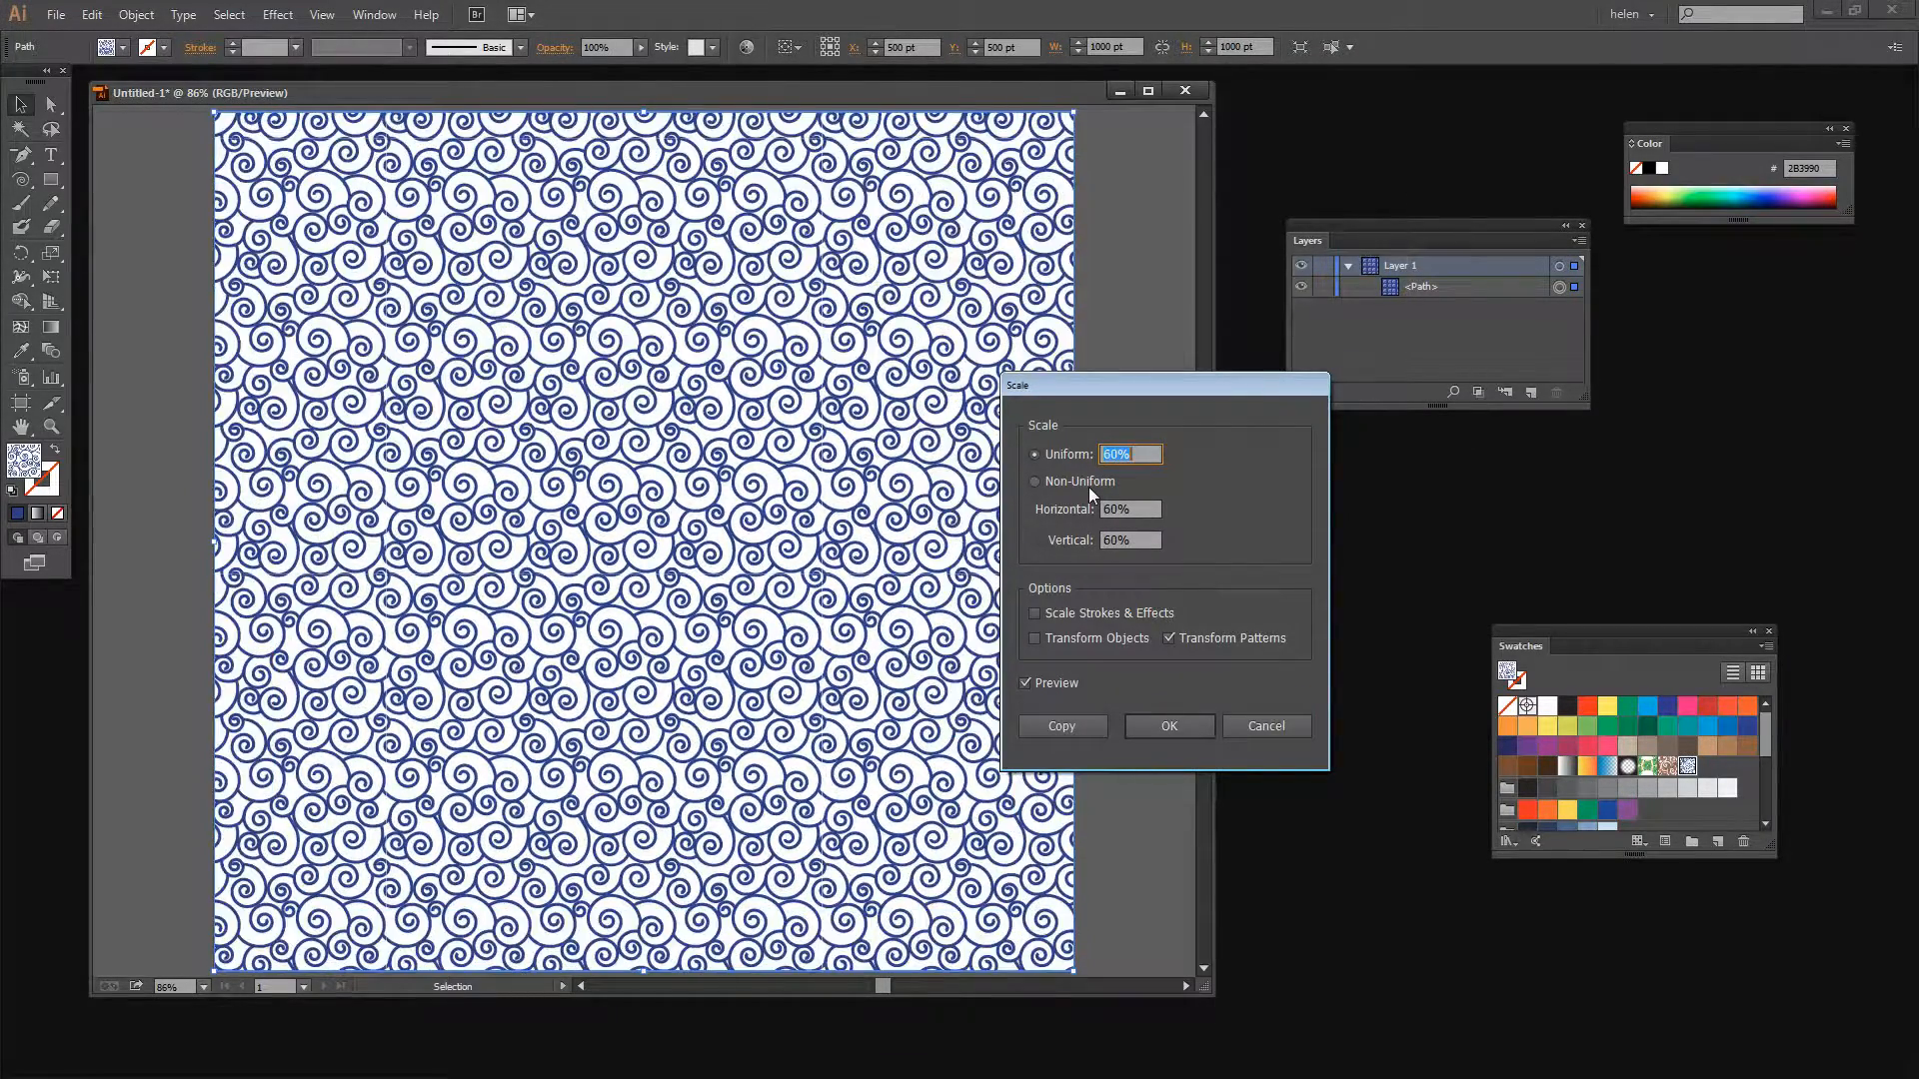
{"action": "key", "text": "Down"}
{"action": "key", "text": "Down"}
{"action": "key", "text": "Down"}
{"action": "key", "text": "Down"}
{"action": "key", "text": "Down"}
{"action": "key", "text": "Down"}
{"action": "key", "text": "Down"}
{"action": "key", "text": "Down"}
{"action": "key", "text": "Down"}
{"action": "key", "text": "Down"}
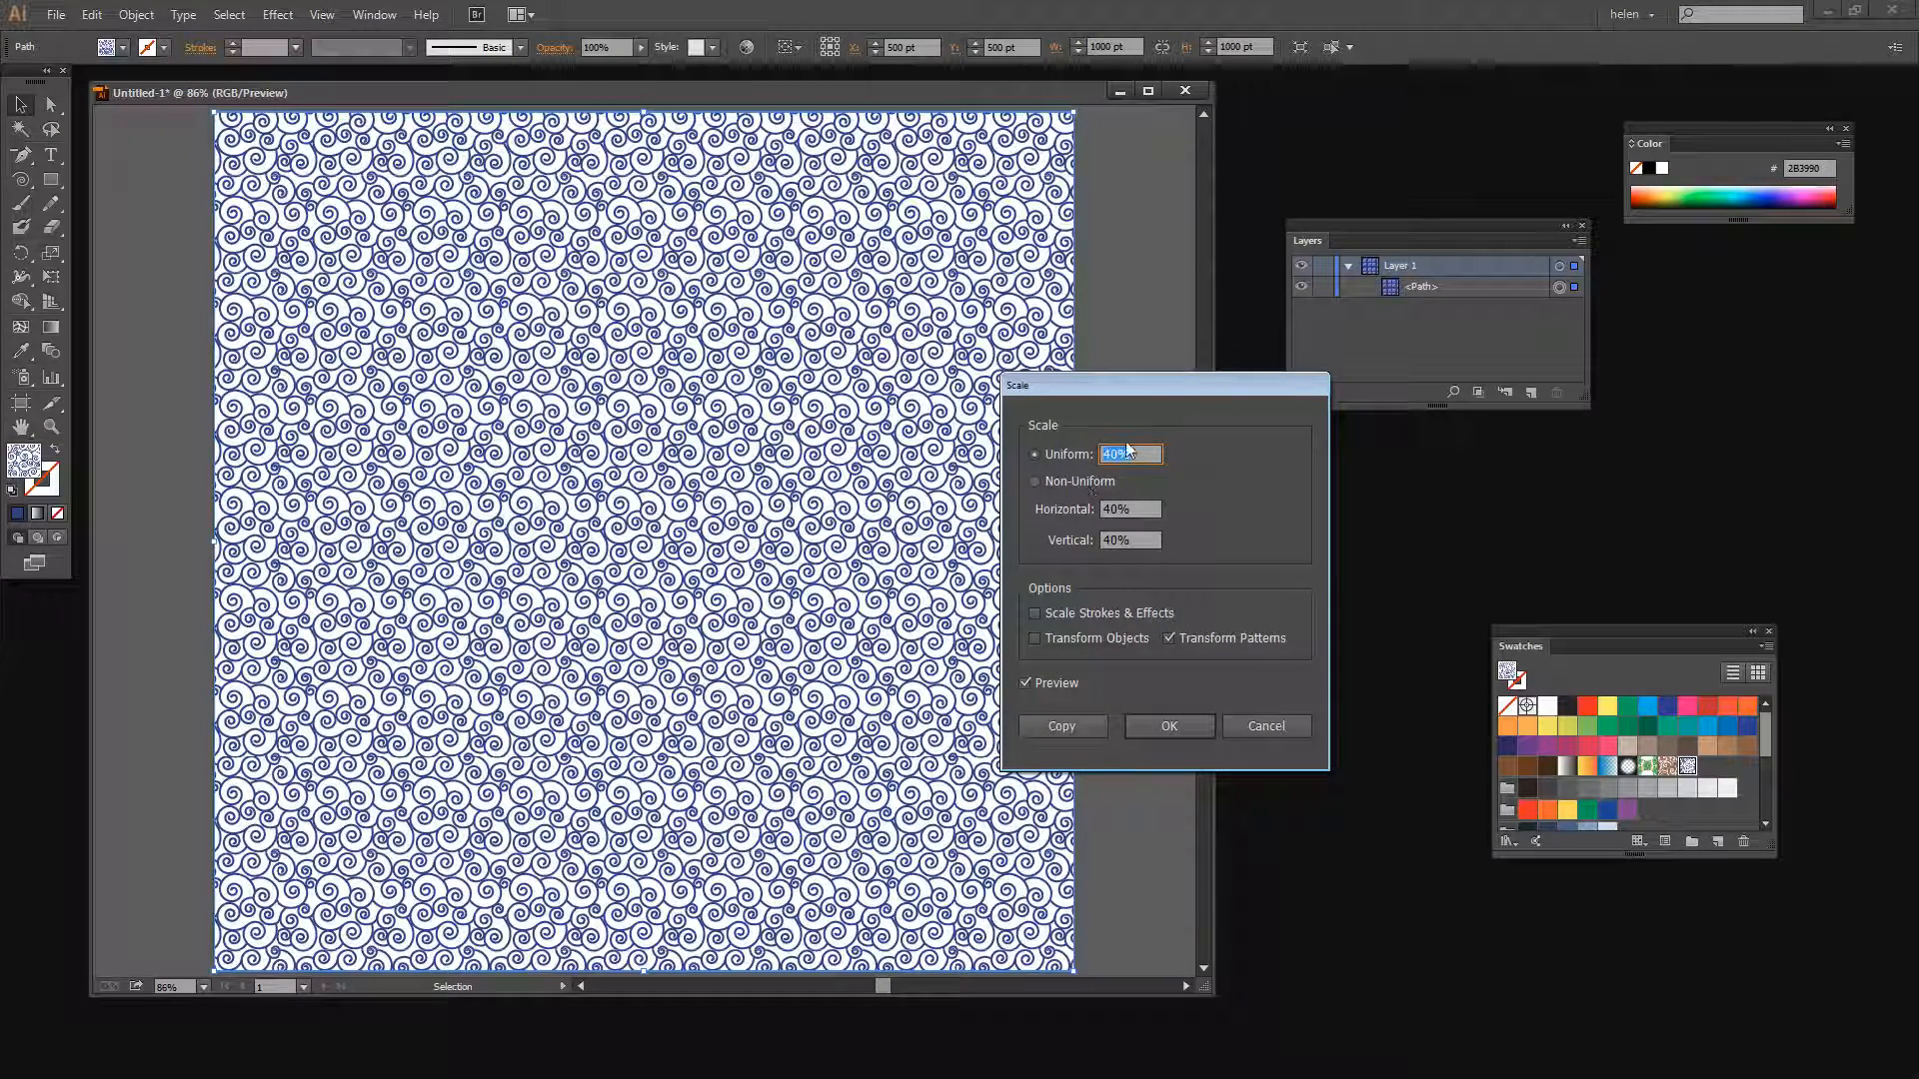
{"action": "left_click_drag", "start_coordinate": [1104, 381], "coordinate": [1174, 324]}
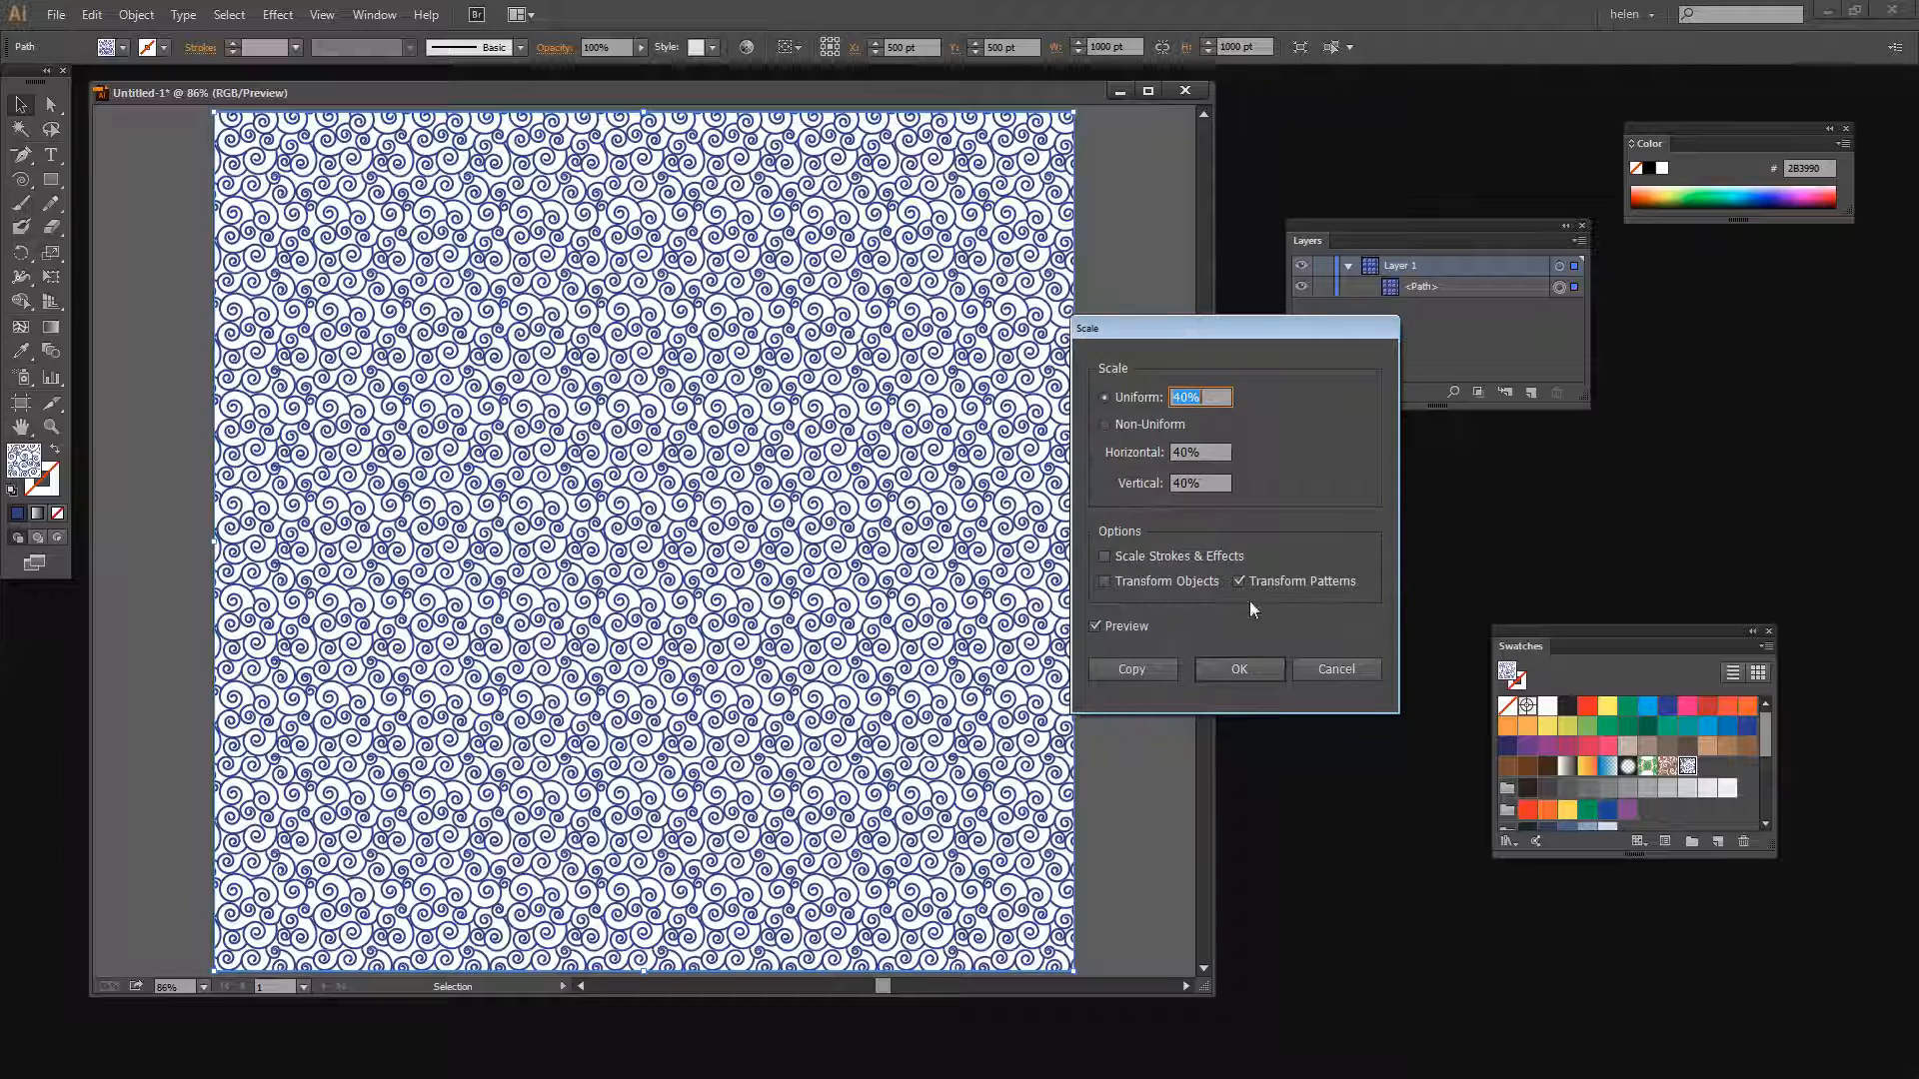
{"action": "left_click", "coordinate": [1243, 666]}
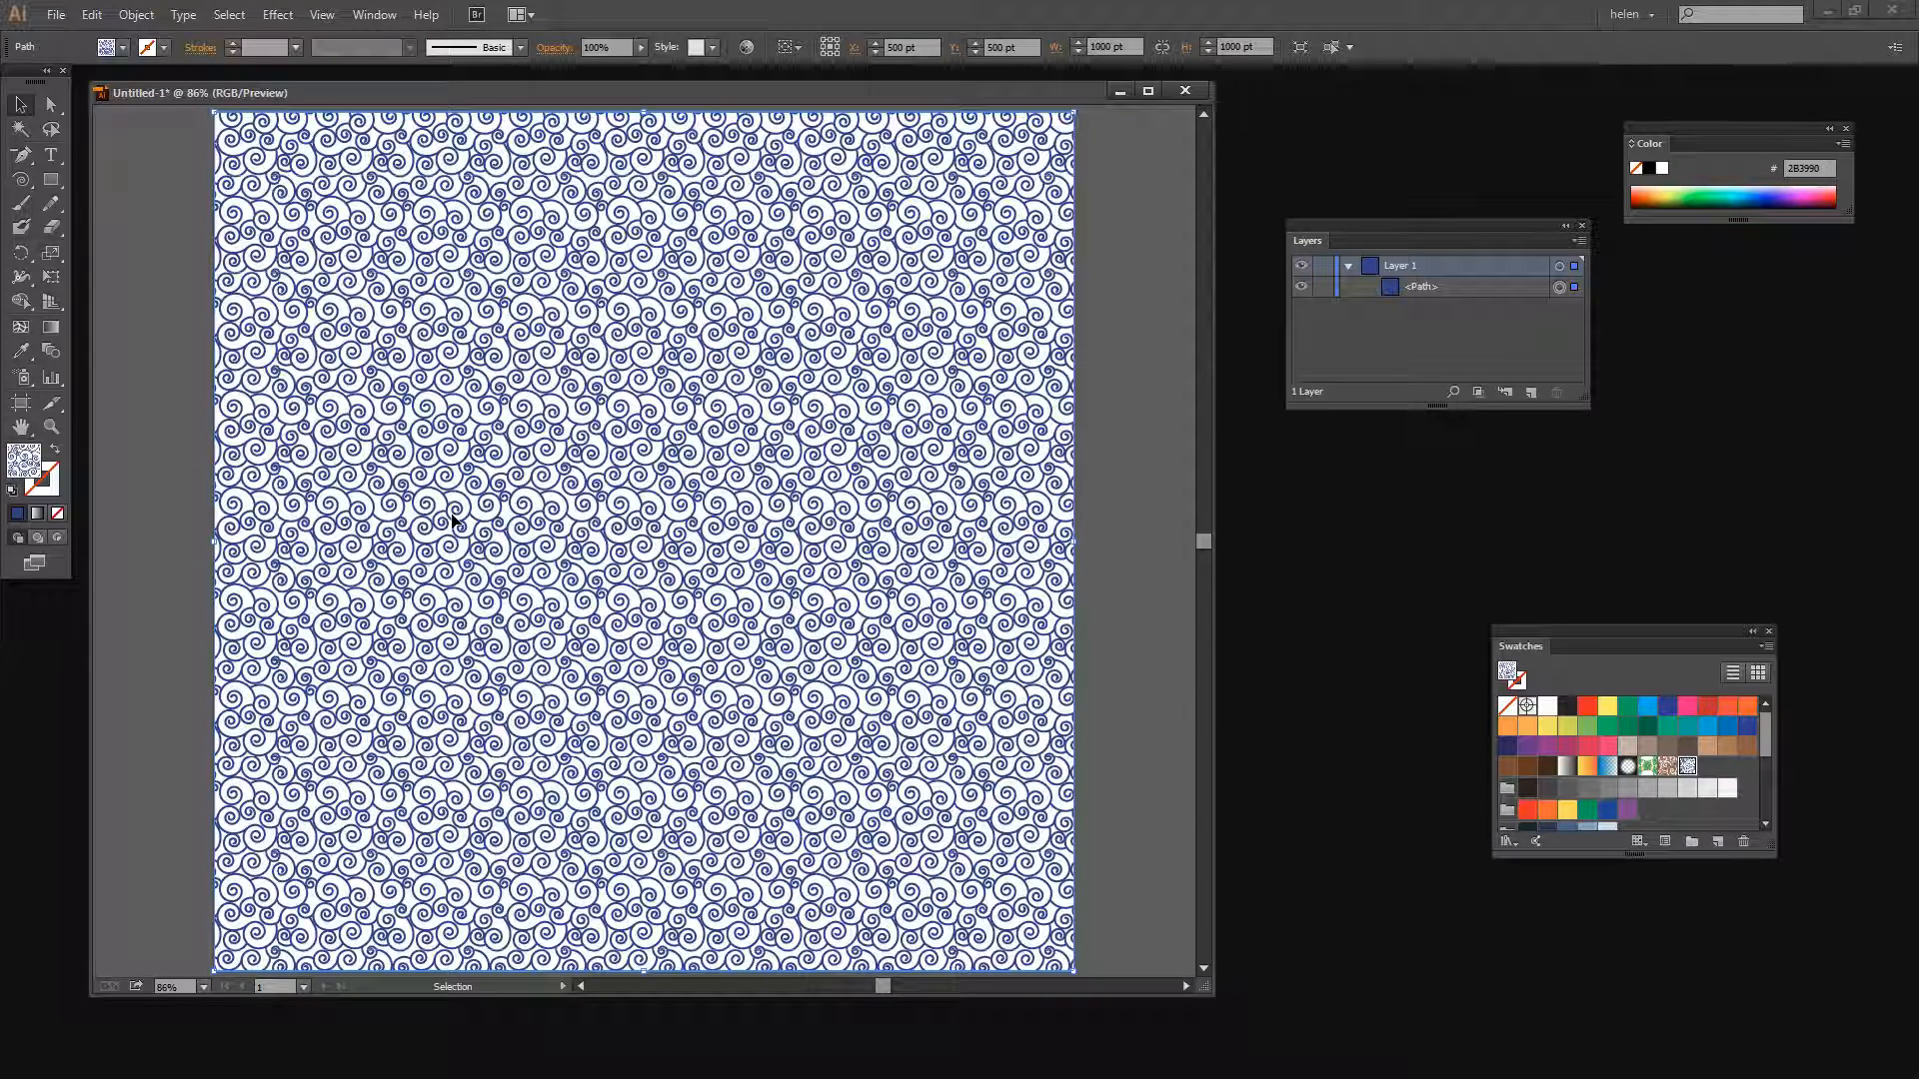
{"action": "left_click", "coordinate": [47, 106]}
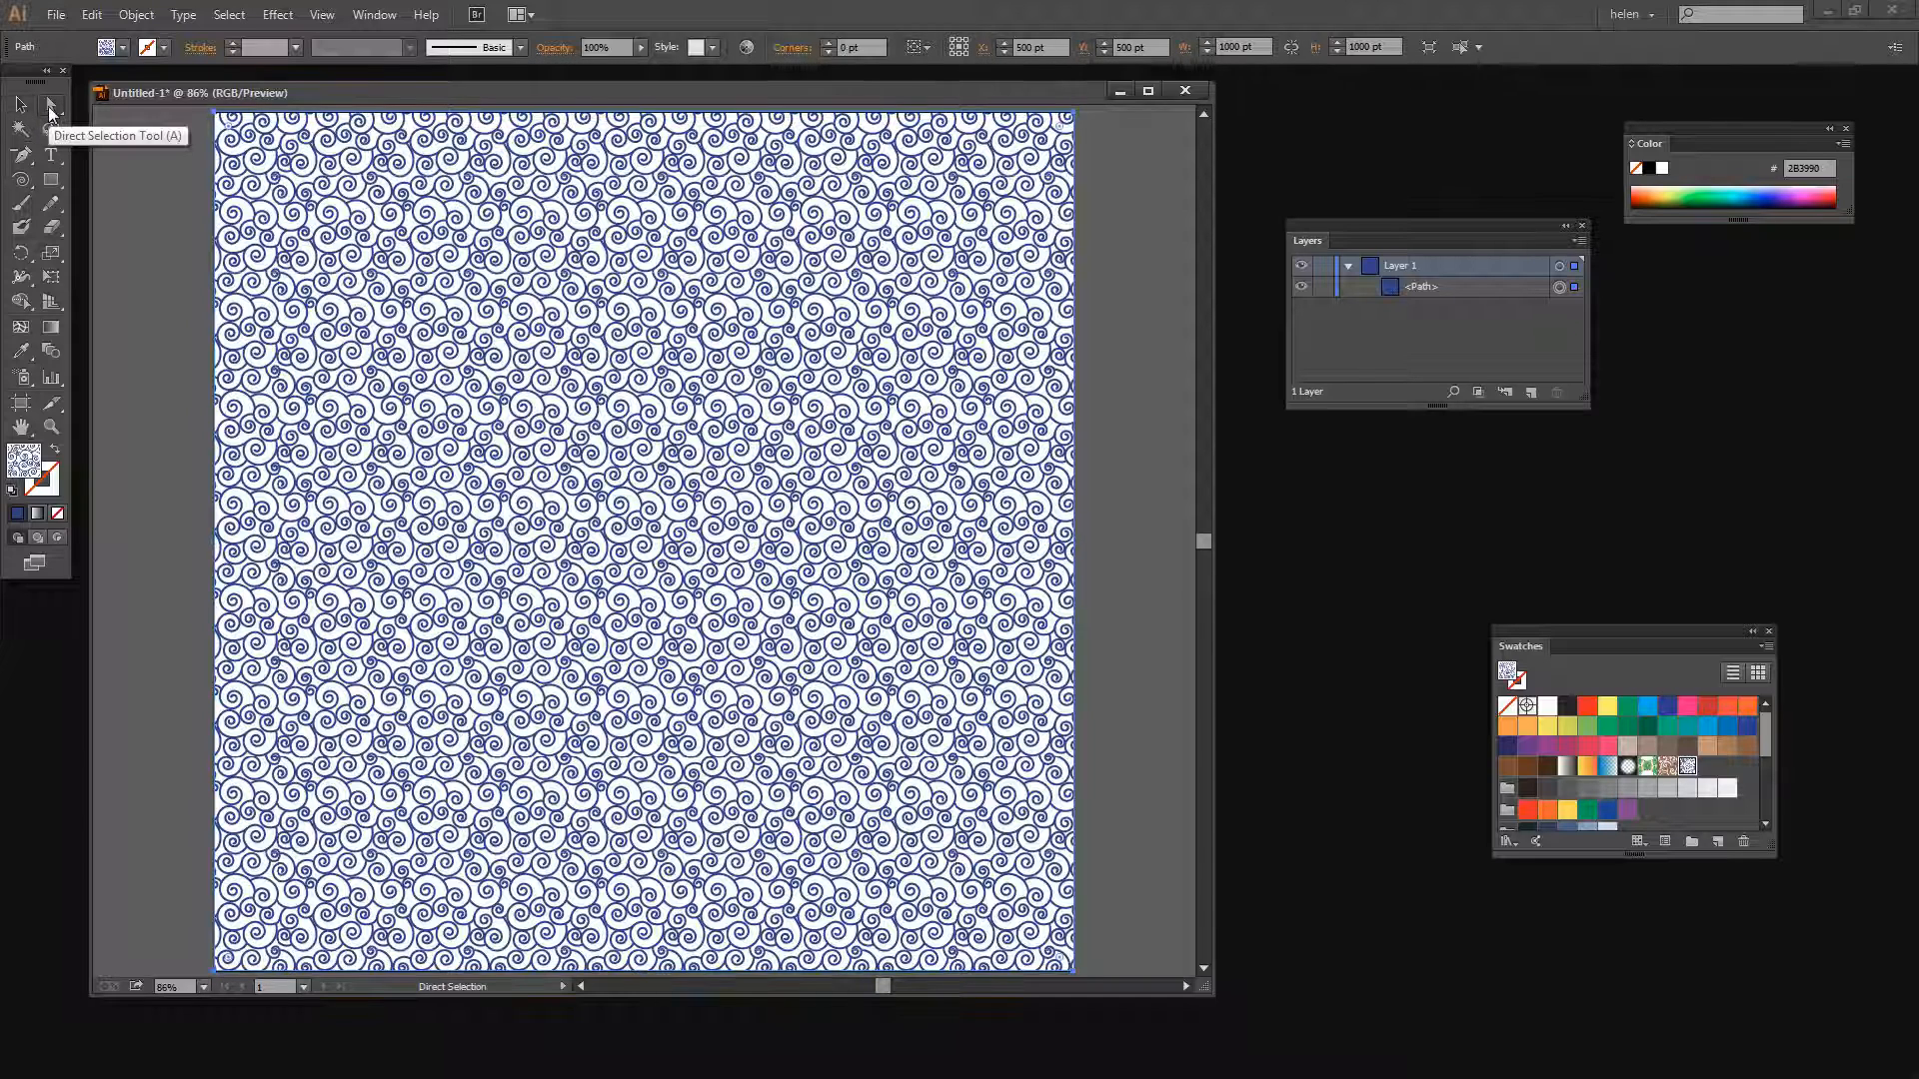